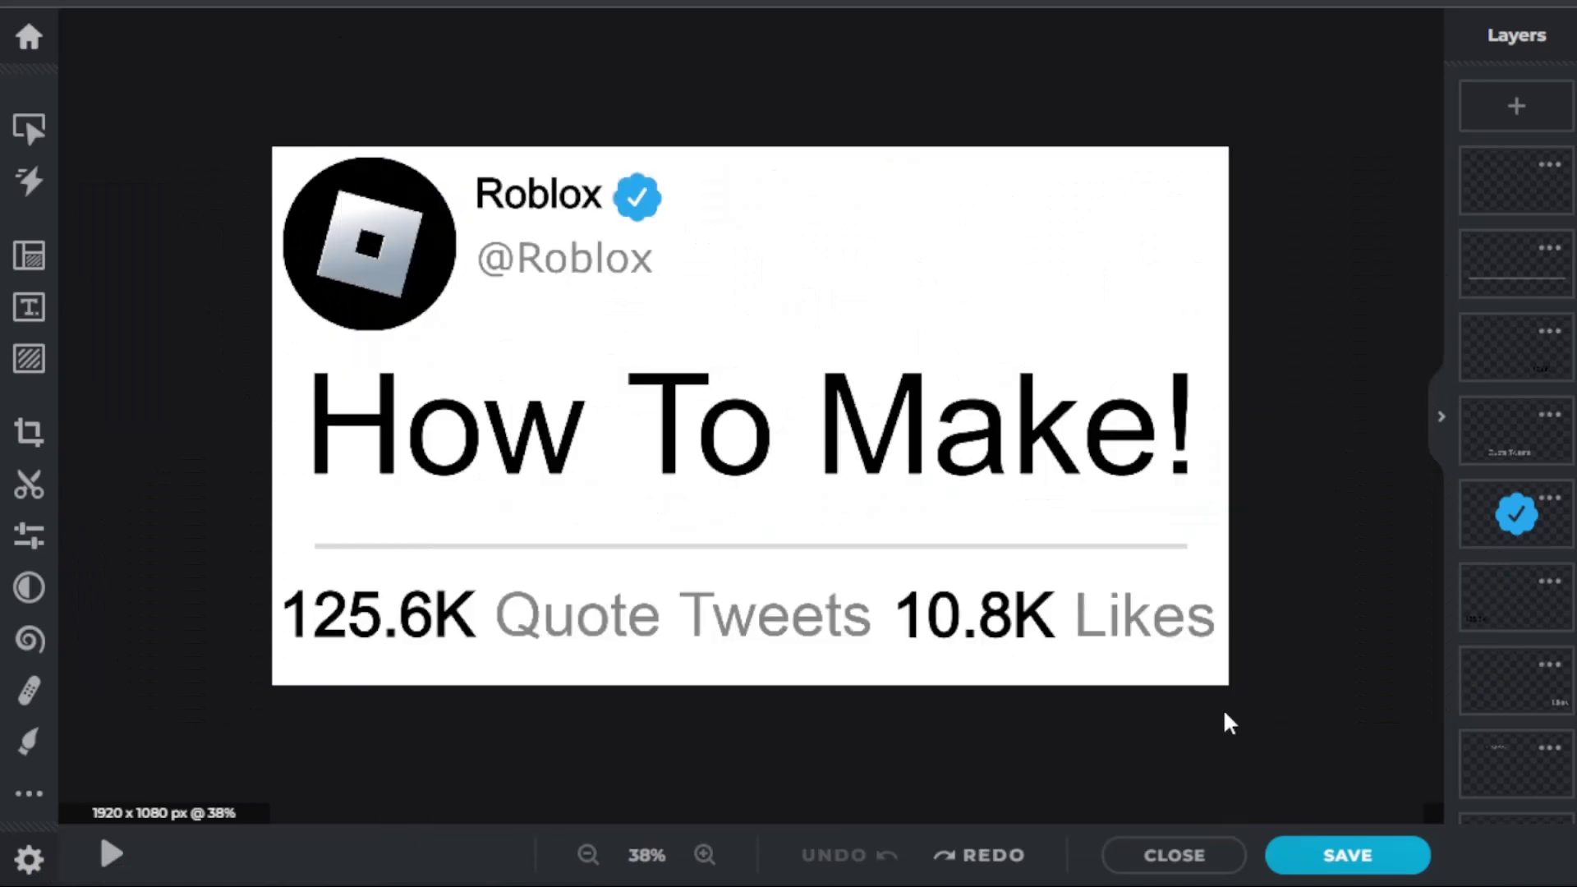
# Show the Arrange options for the 'How To Make!' tweet graphic
pyautogui.press('v')
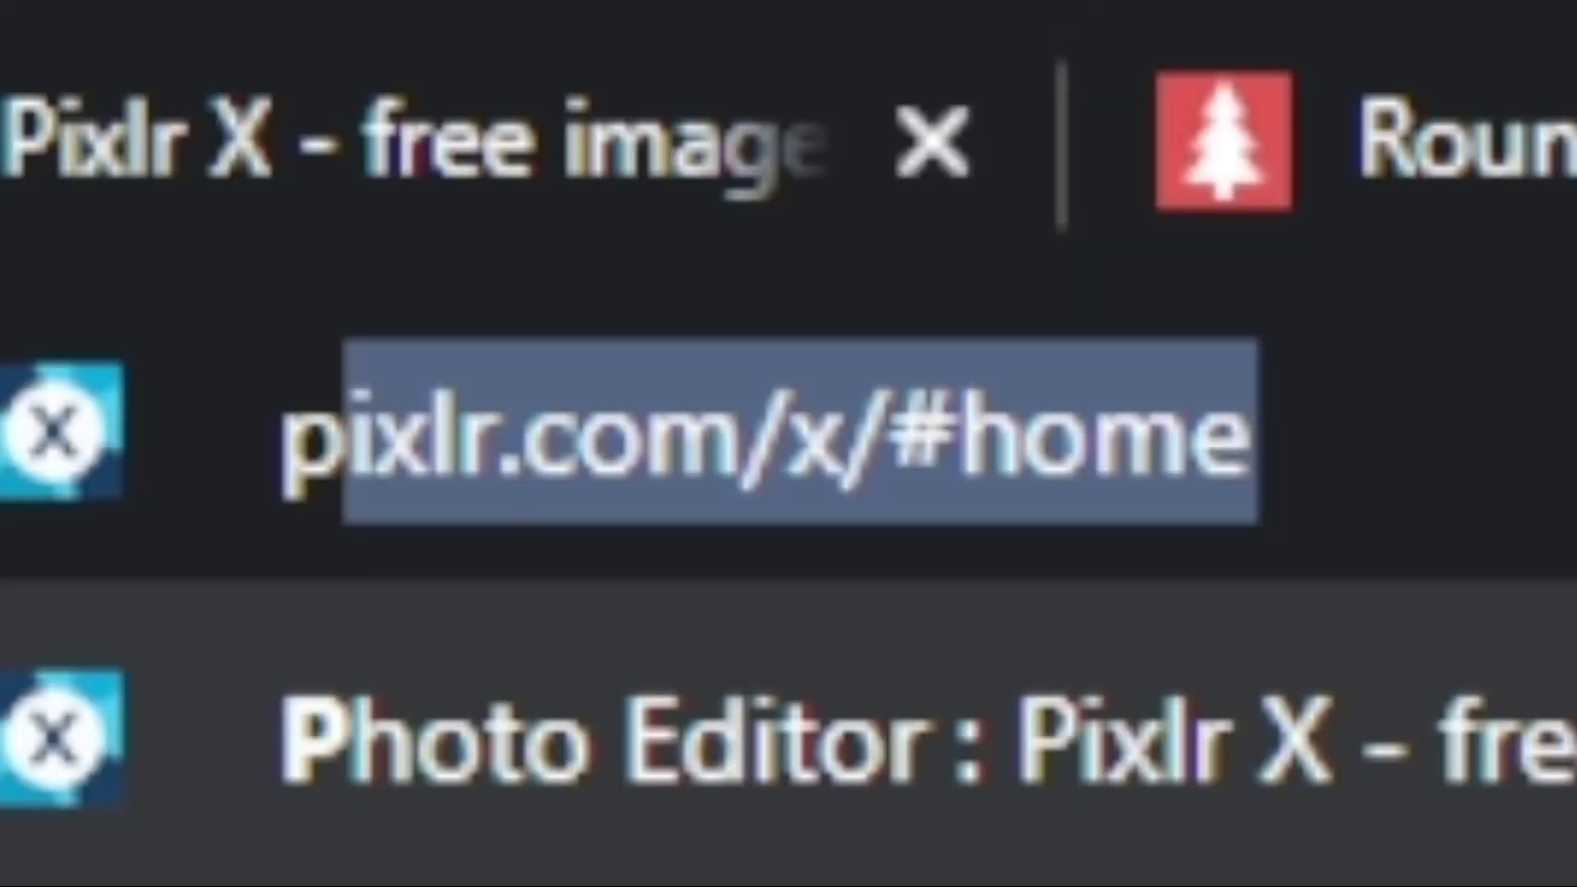
# Change the web address to pixlr.com/x to load the Pixlr X start page
pyautogui.hotkey('shift', 'Right')
pyautogui.hotkey('shift', 'Right')
pyautogui.hotkey('shift', 'Right')
pyautogui.hotkey('shift', 'Right')
pyautogui.hotkey('shift', 'Right')
pyautogui.hotkey('shift', 'Right')
pyautogui.hotkey('shift', 'Right')
pyautogui.hotkey('shift', 'Right')
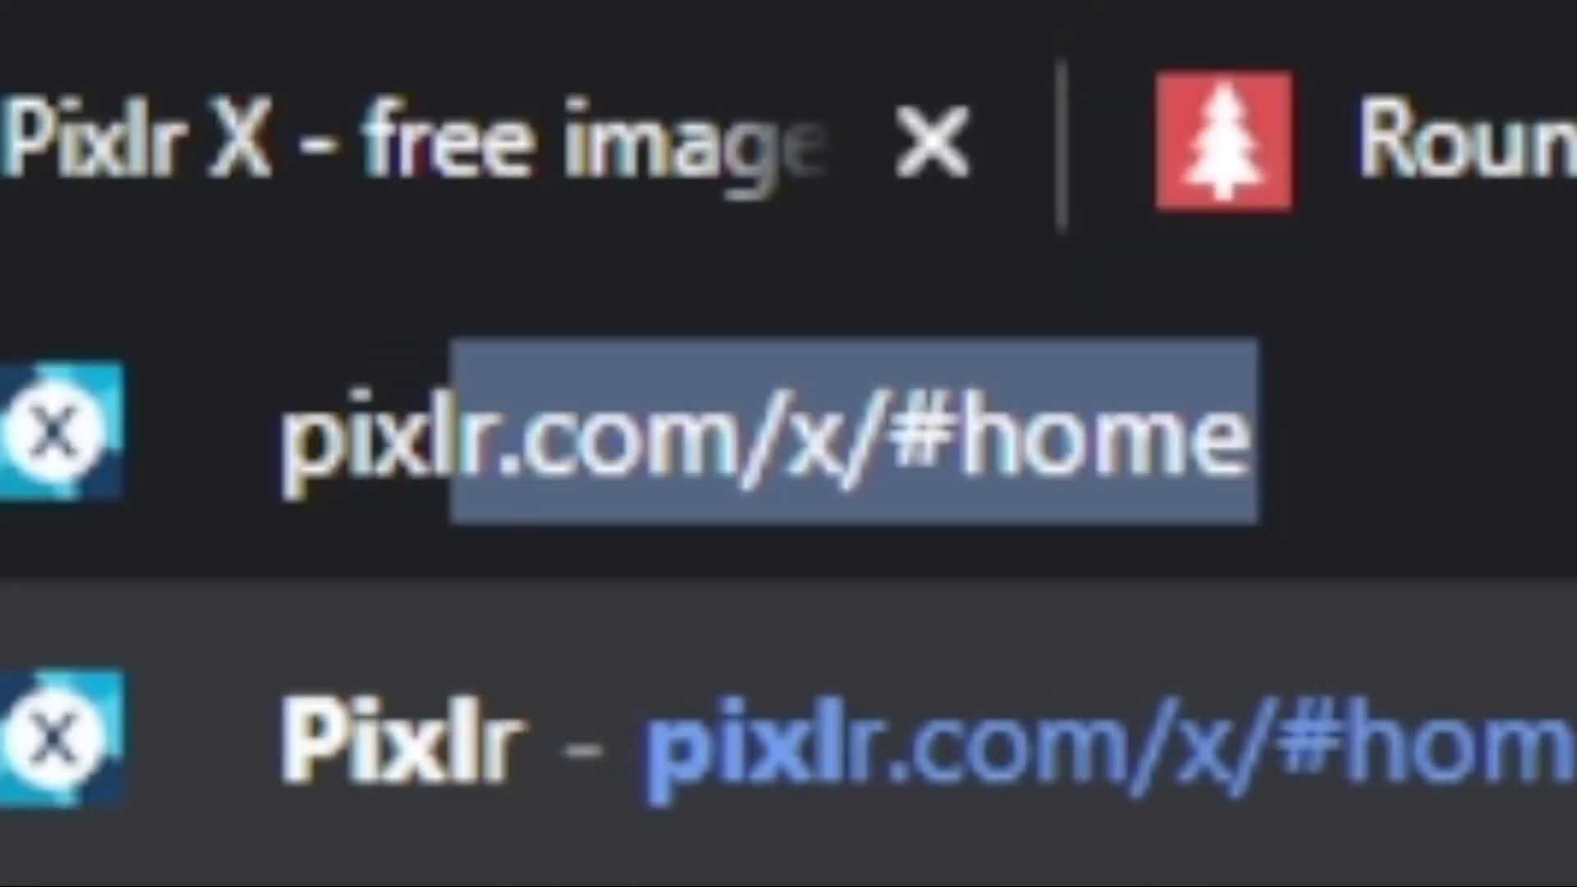
pyautogui.write('/x')
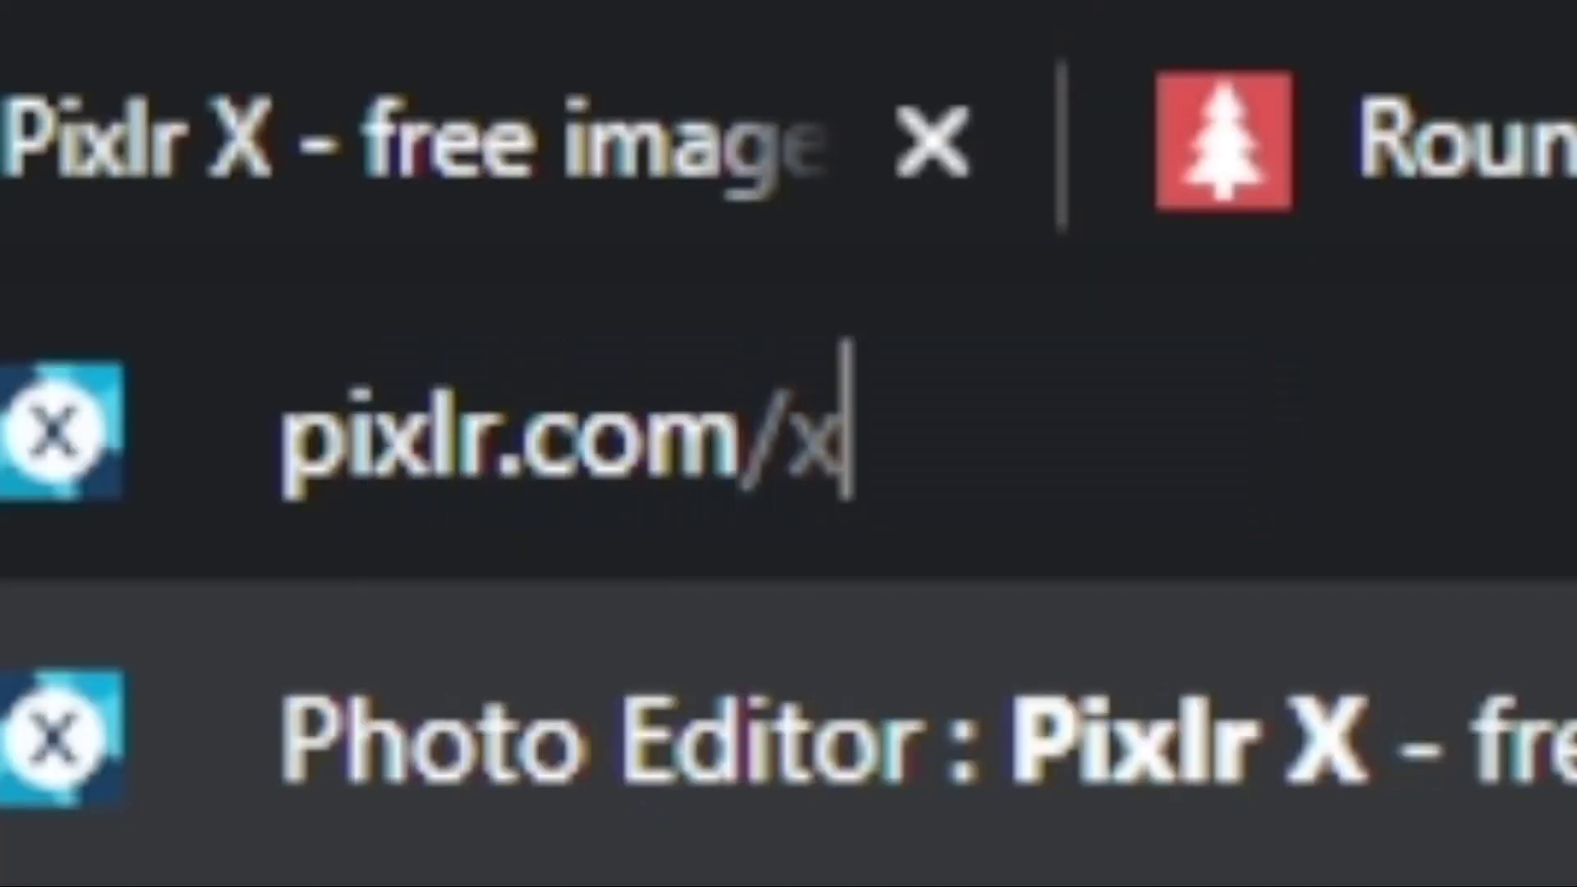
pyautogui.press('Return')
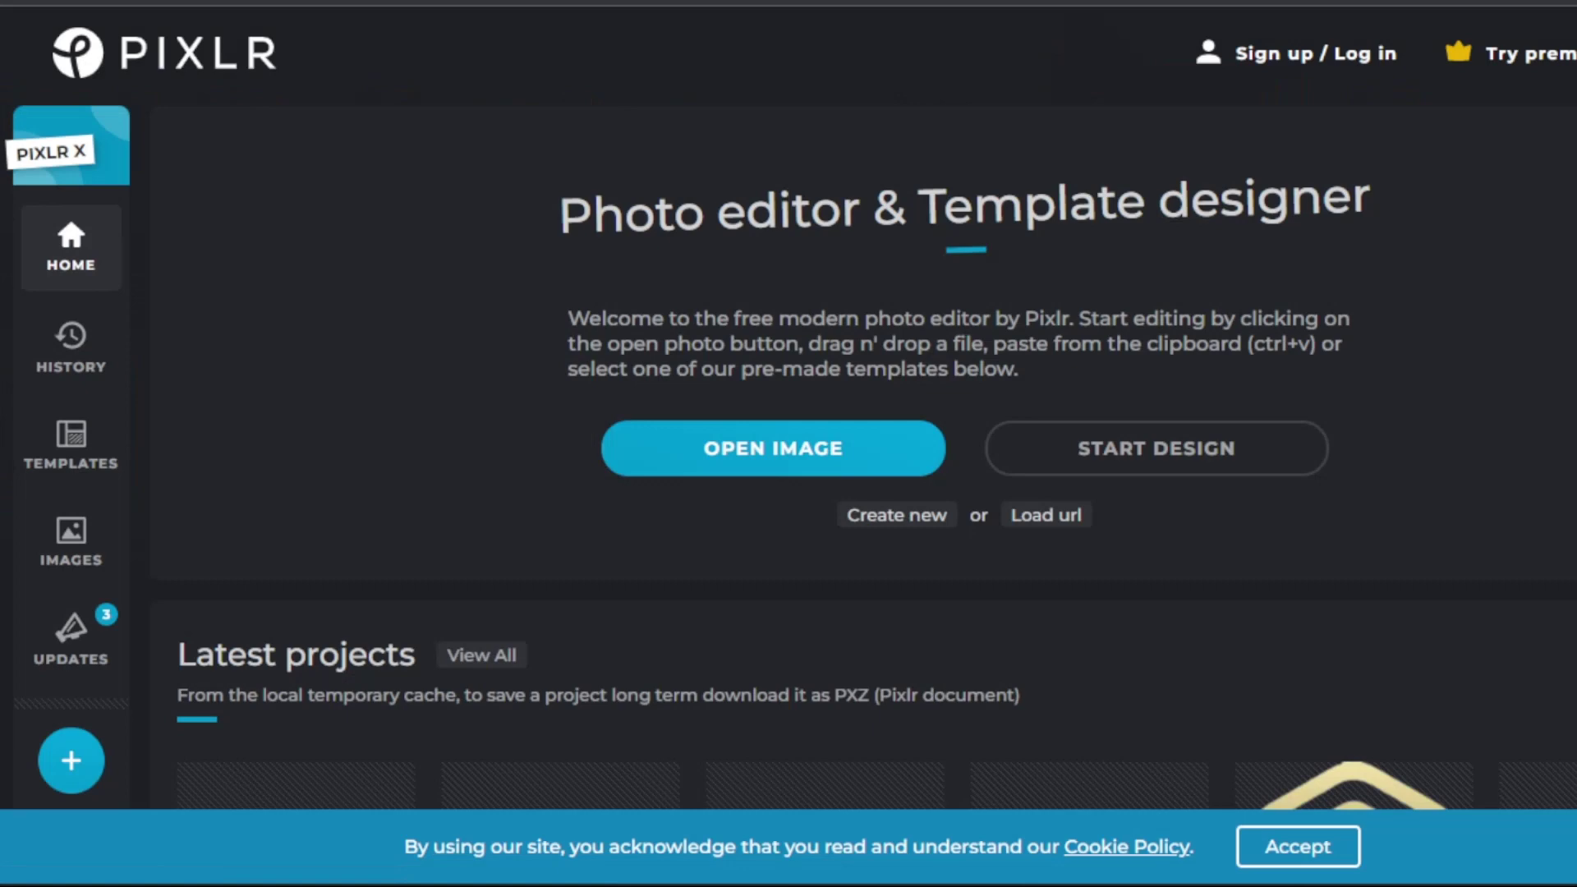
# Create a new blank 1920x1080 canvas from the Wide preset
pyautogui.scroll(-2, 342, 194)
pyautogui.scroll(2, 422, 222)
pyautogui.scroll(-3, 462, 289)
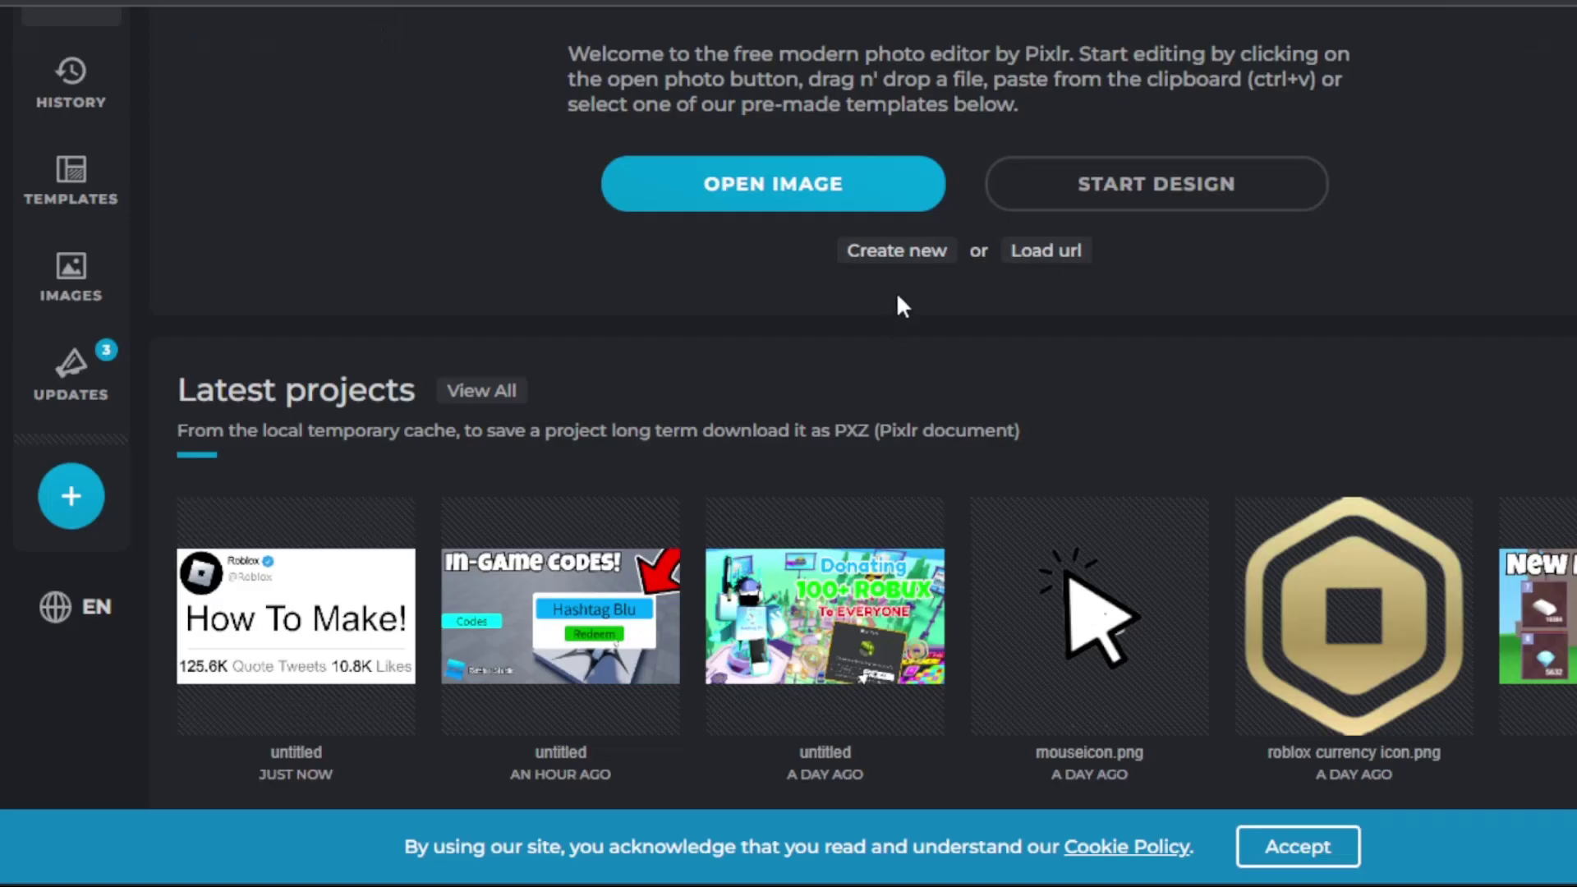
pyautogui.click(897, 251)
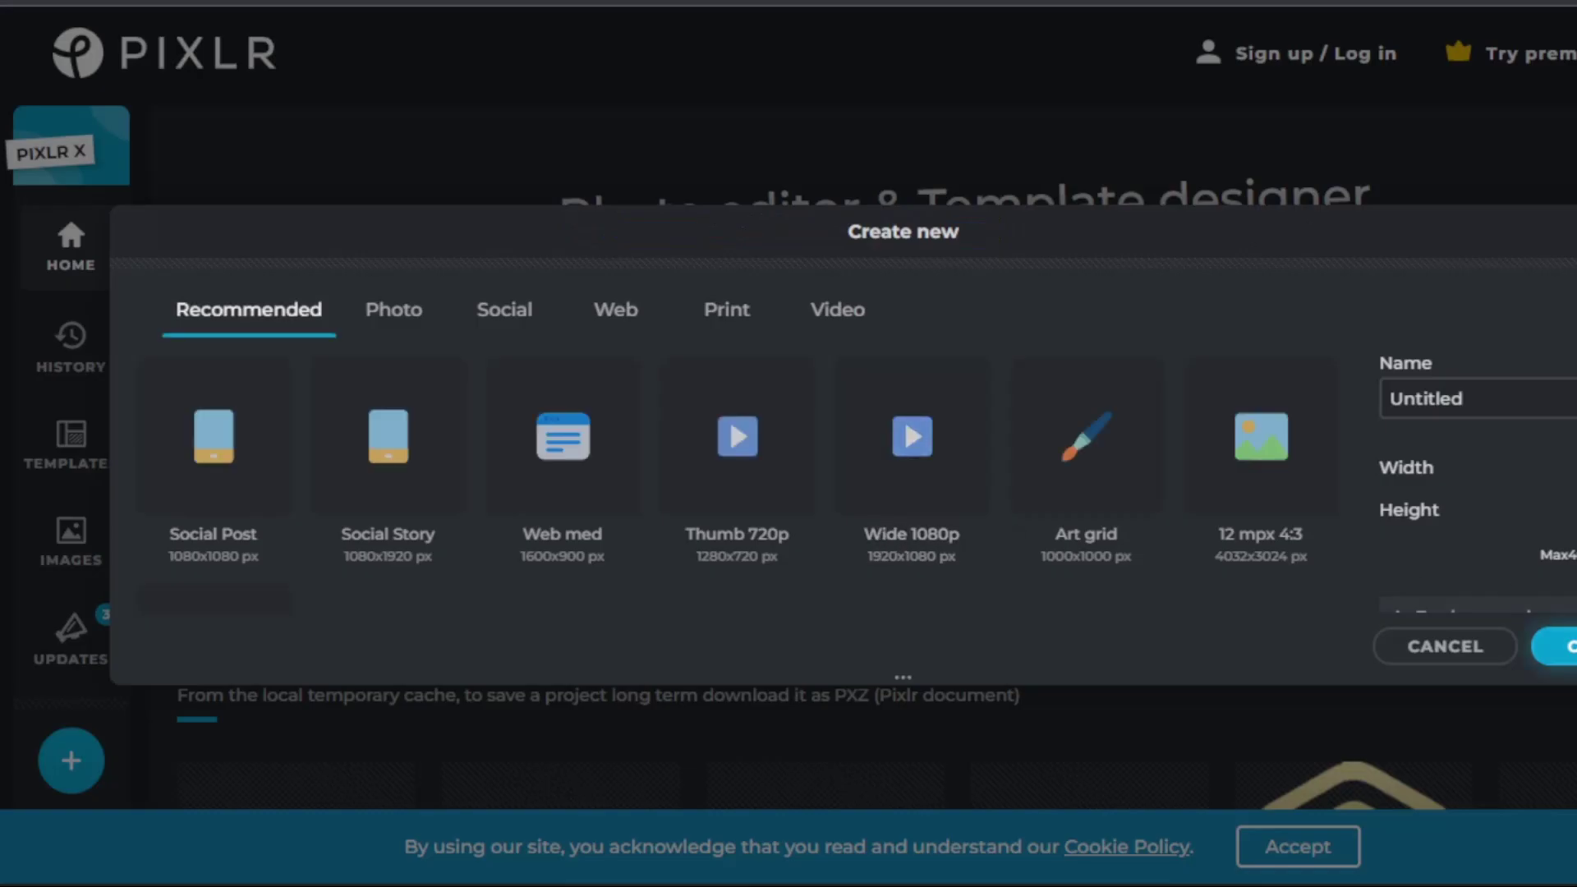
pyautogui.click(911, 460)
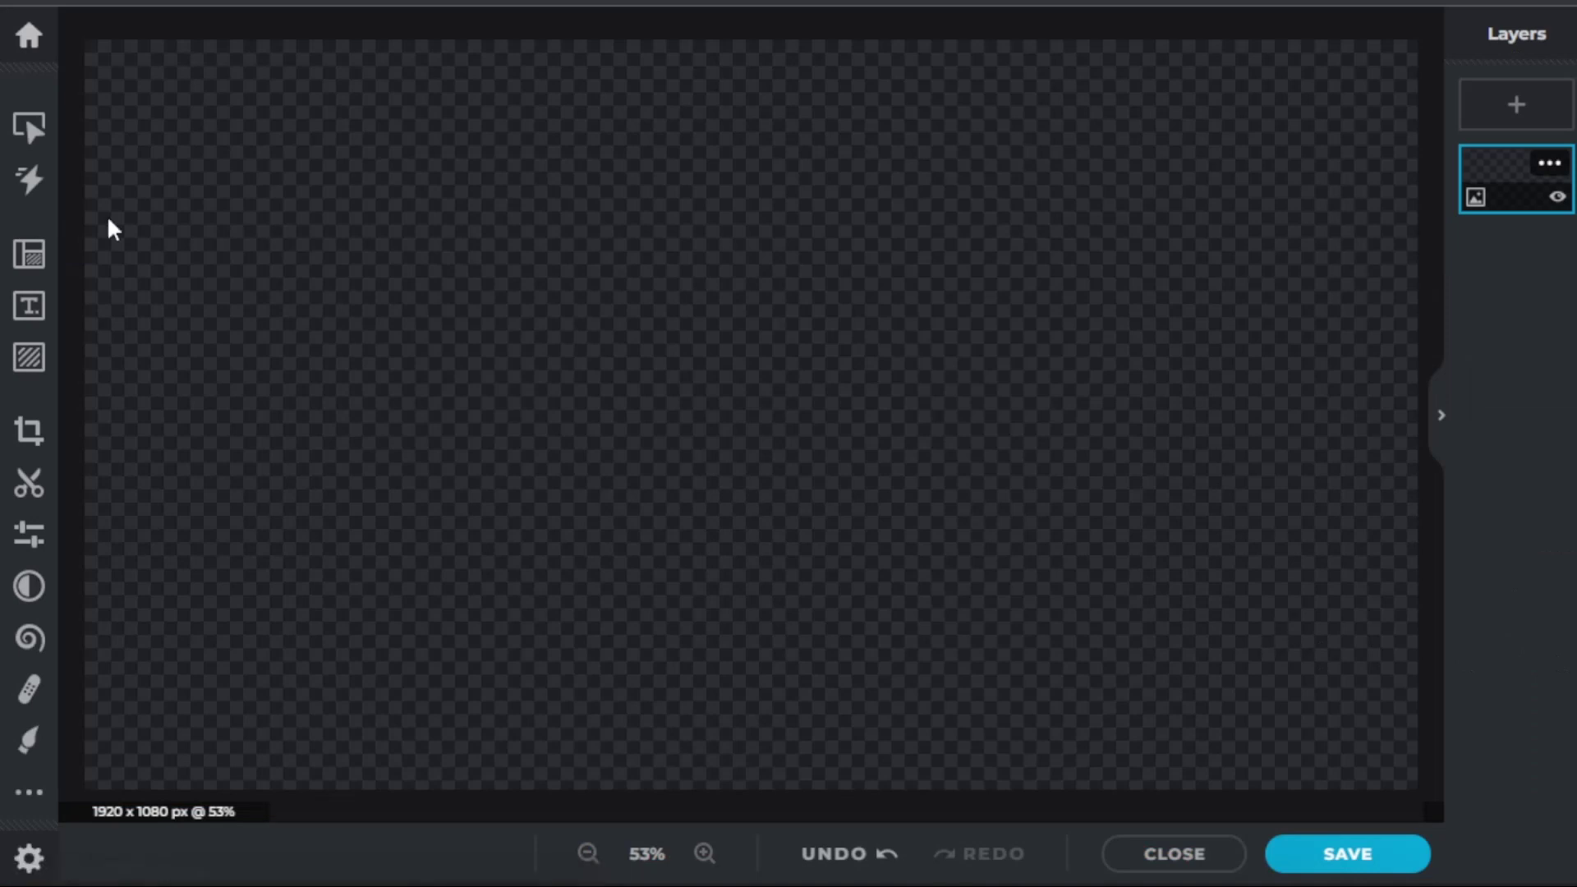
# Switch on a white page background in Layout & Template, then deselect the background layer
pyautogui.click(29, 124)
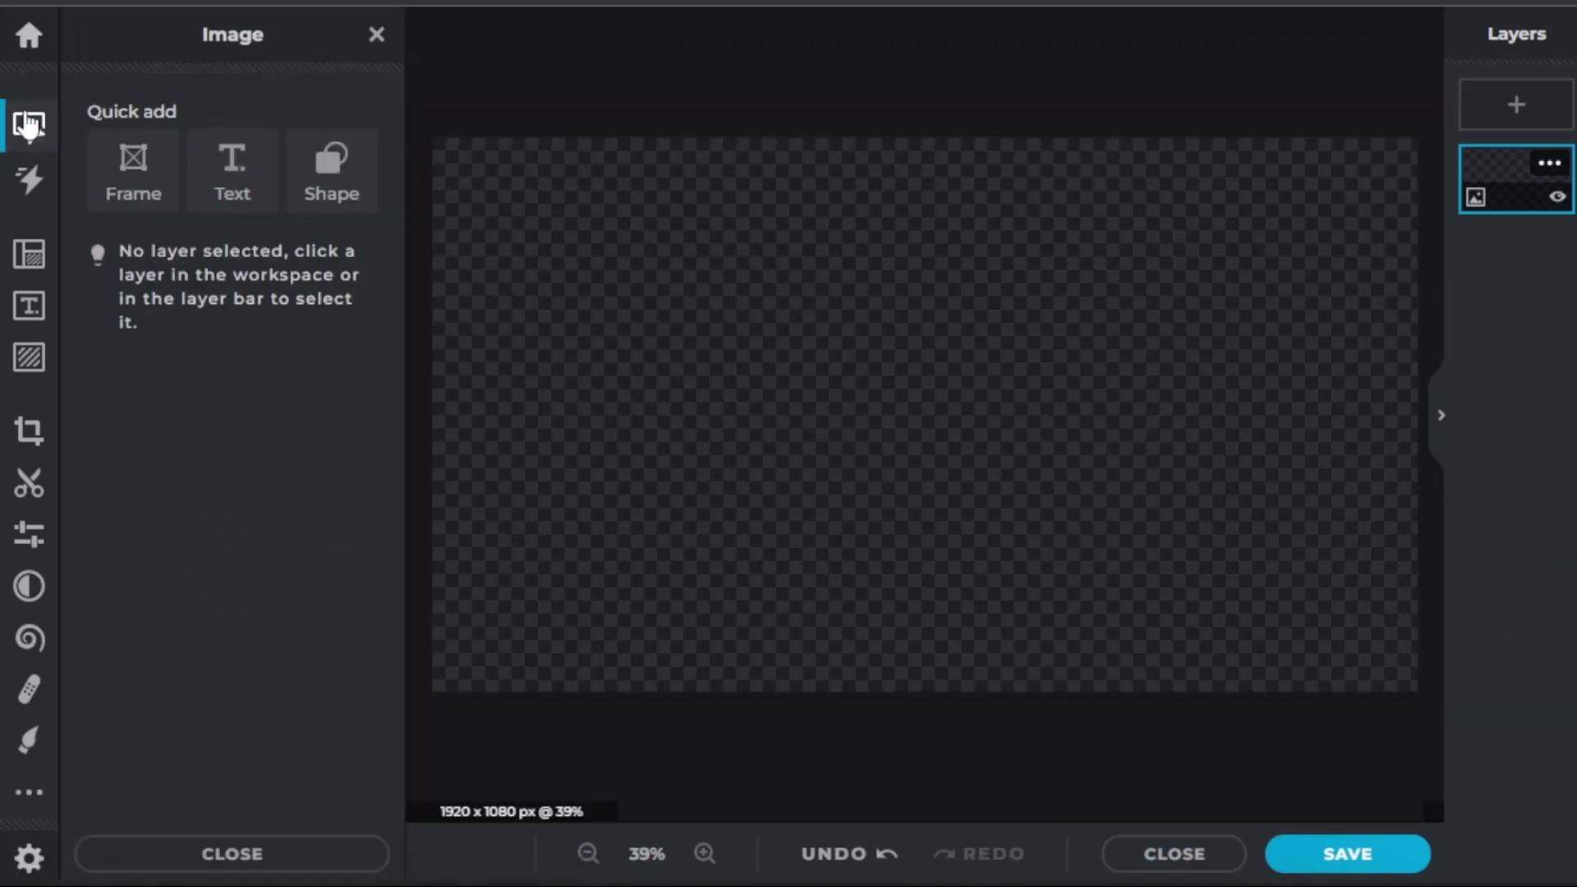
pyautogui.click(32, 265)
pyautogui.click(168, 254)
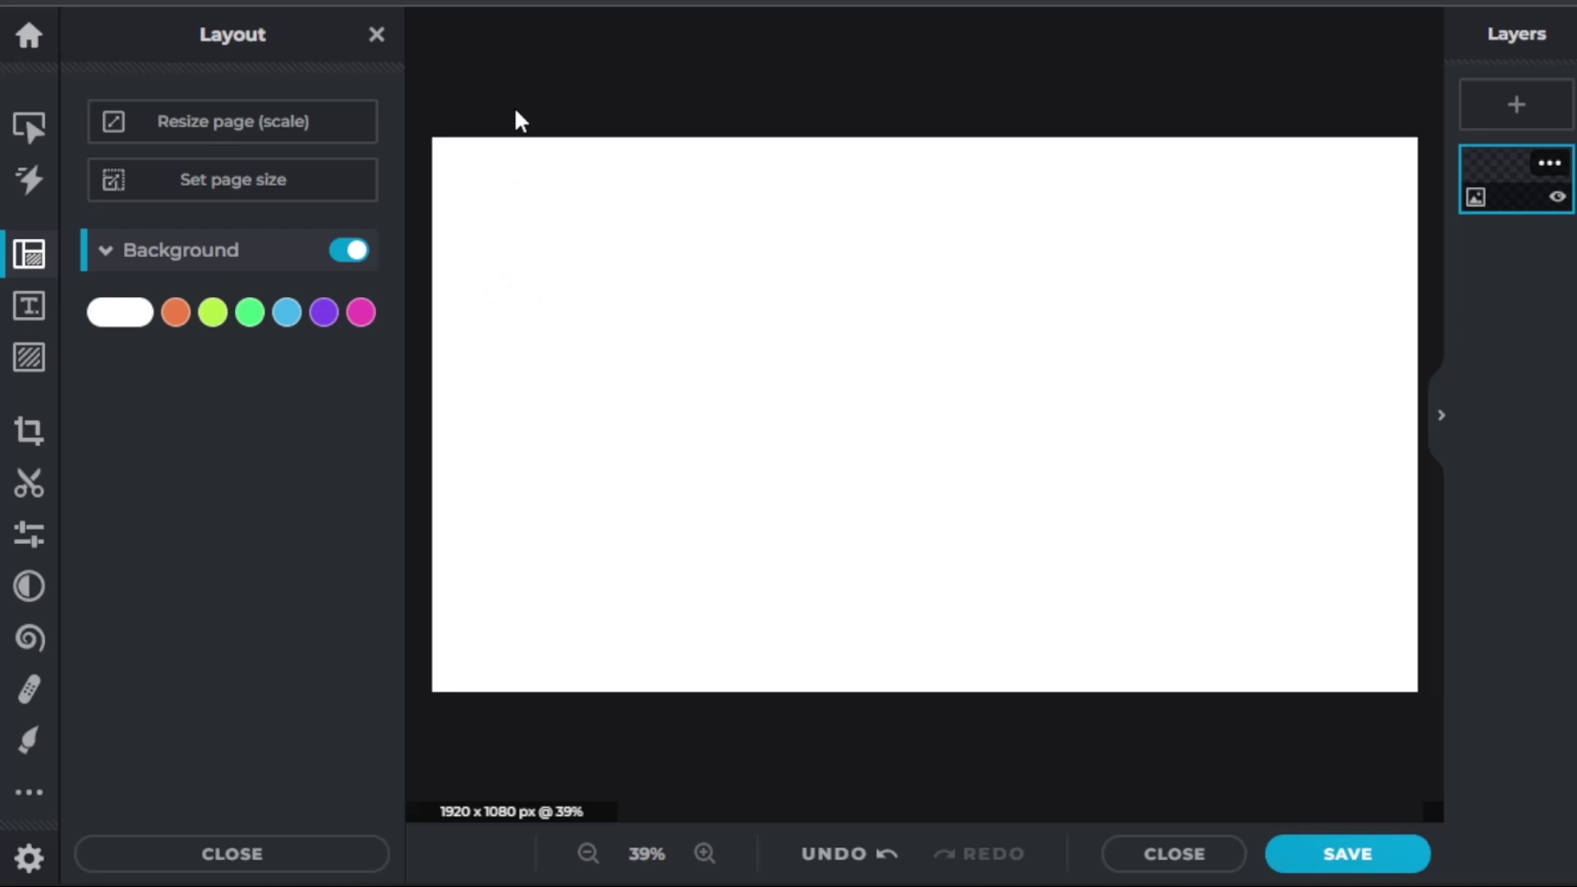
pyautogui.moveTo(515, 81); pyautogui.dragTo(751, 411)
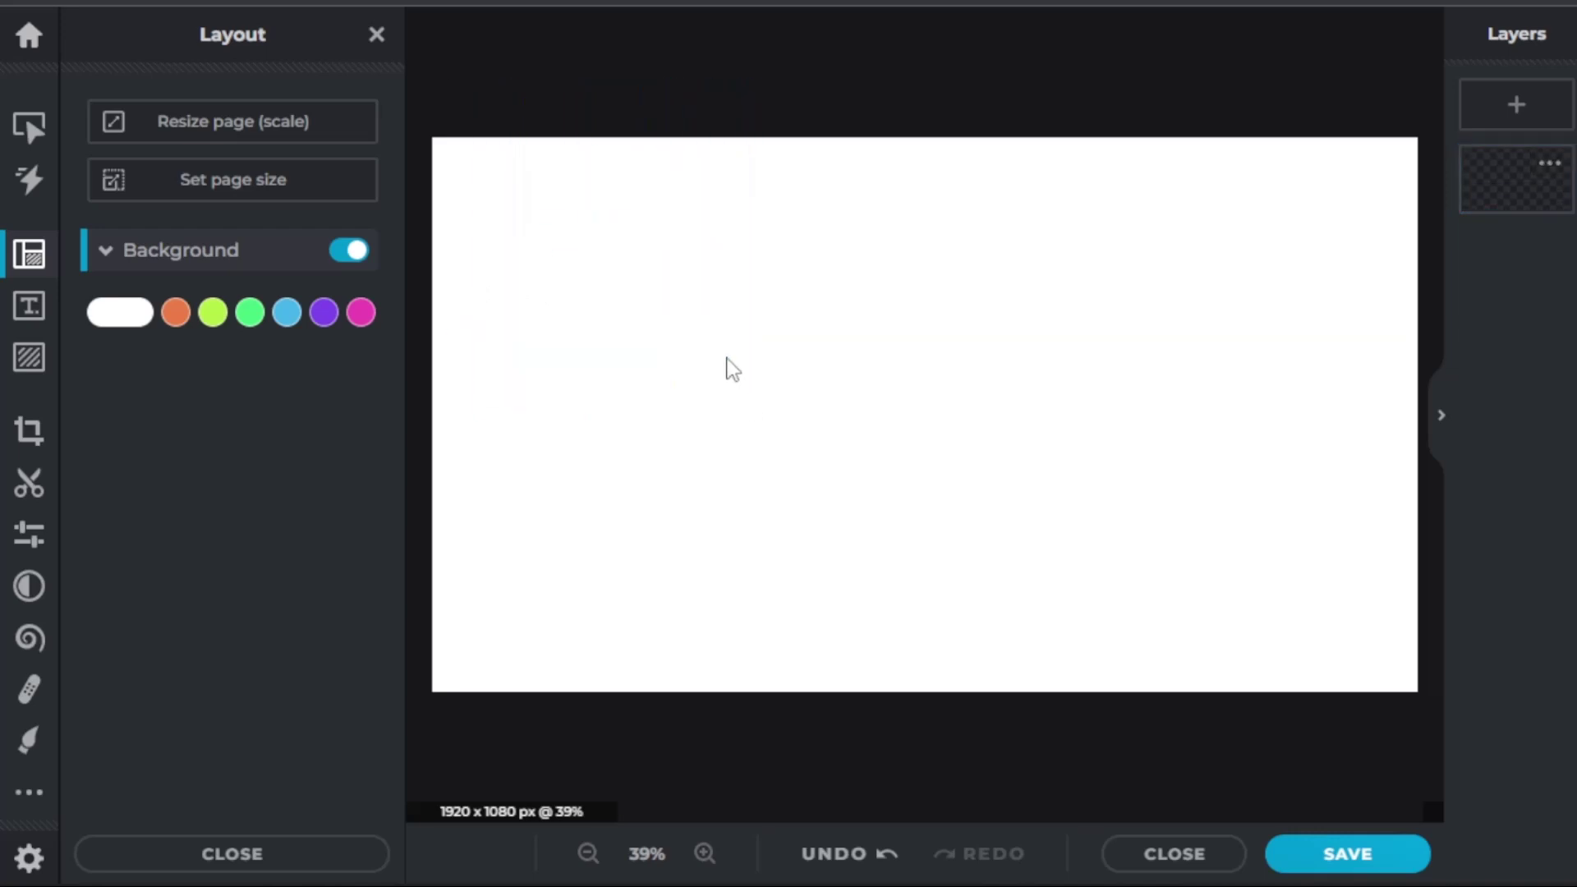
# Search Google in a new tab for 'roblox twitter logo'
pyautogui.hotkey('ctrl', 't')
pyautogui.write('roblo')
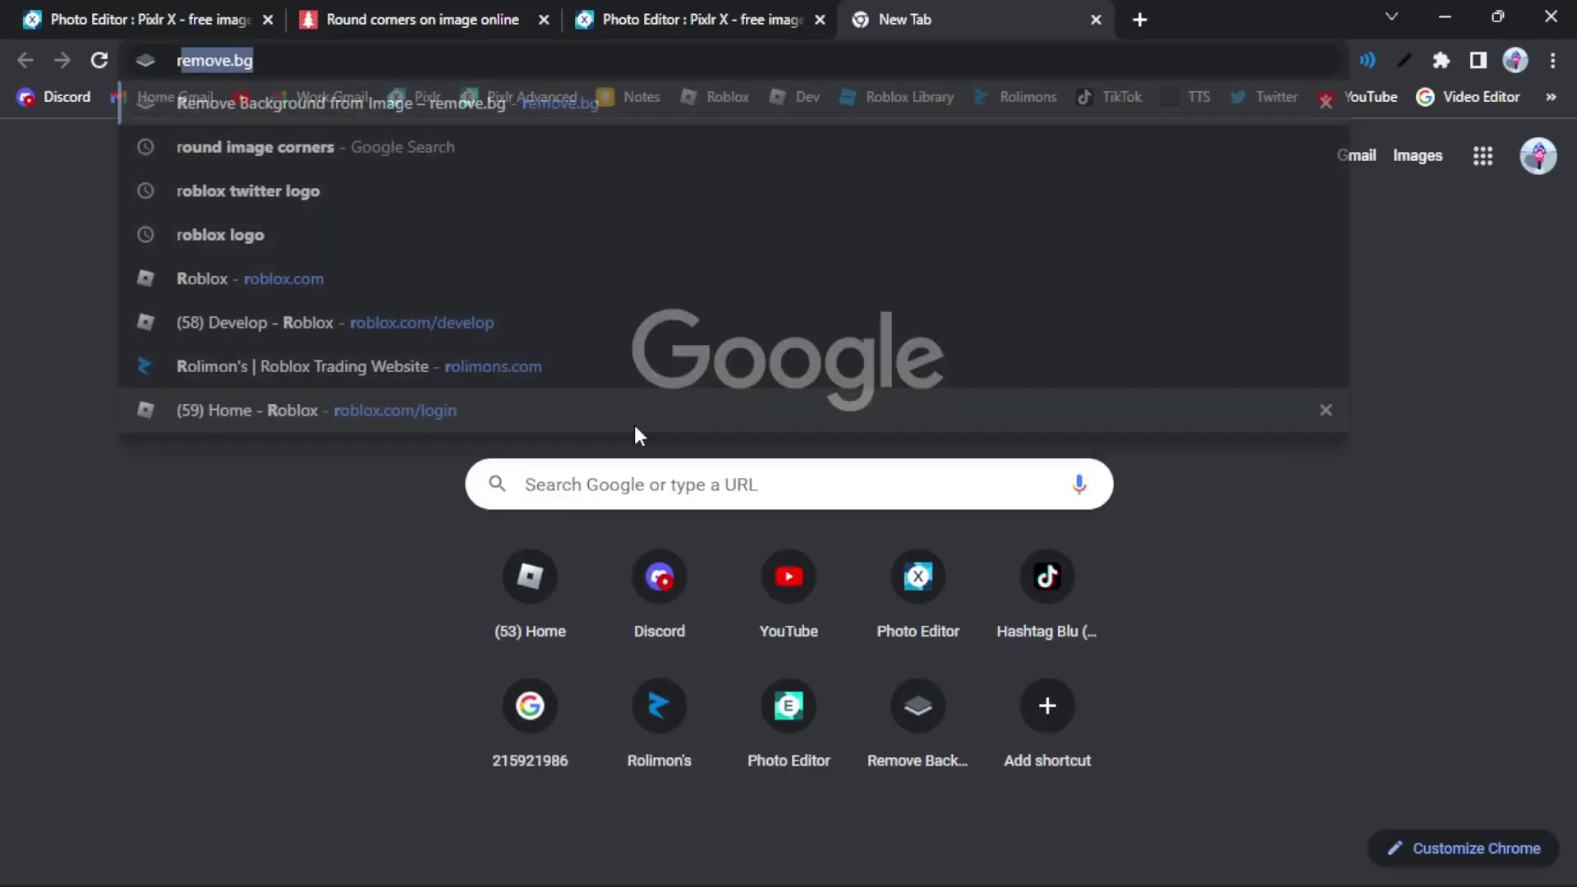
pyautogui.write('x tw')
pyautogui.press('BackSpace')
pyautogui.write('t')
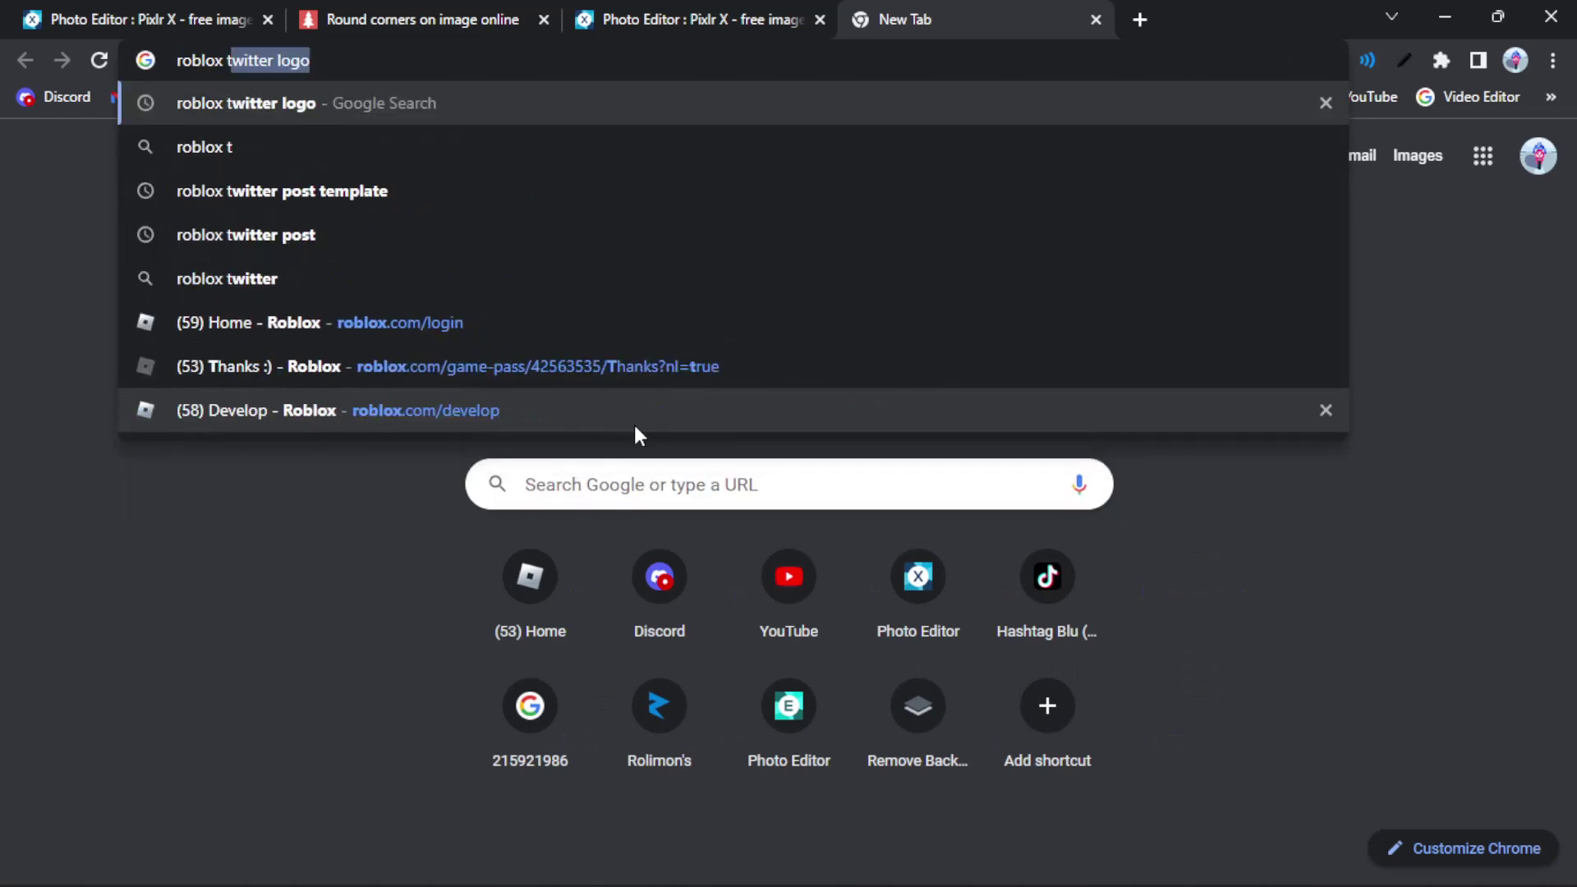
pyautogui.press('Return')
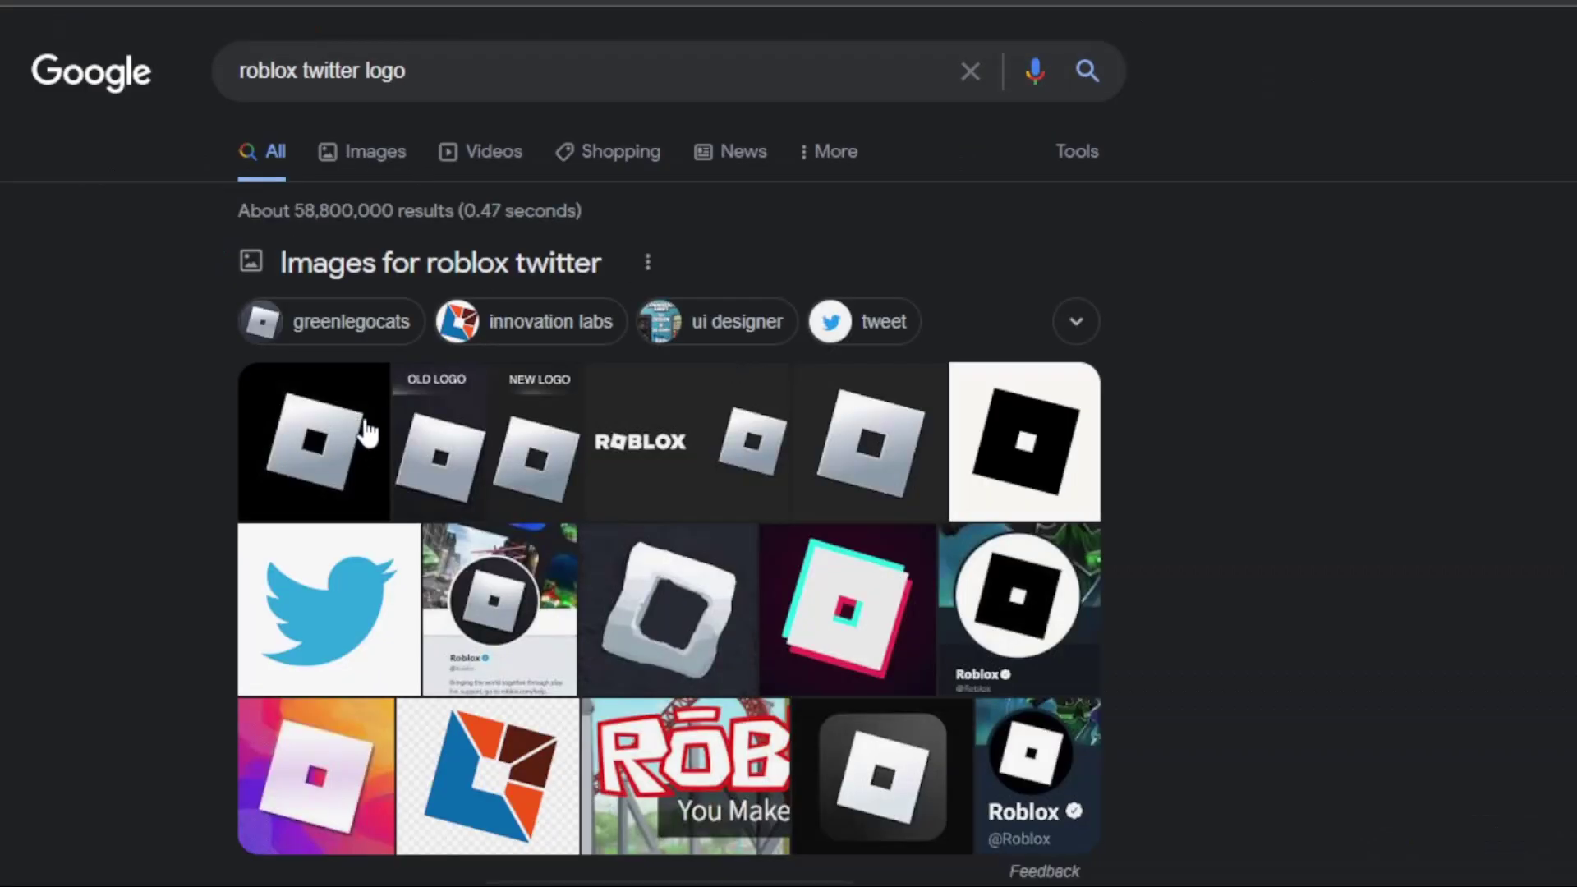
# Search 'kreekcraft logo' in another new tab
pyautogui.hotkey('ctrl', 't')
pyautogui.write('kreekcraf')
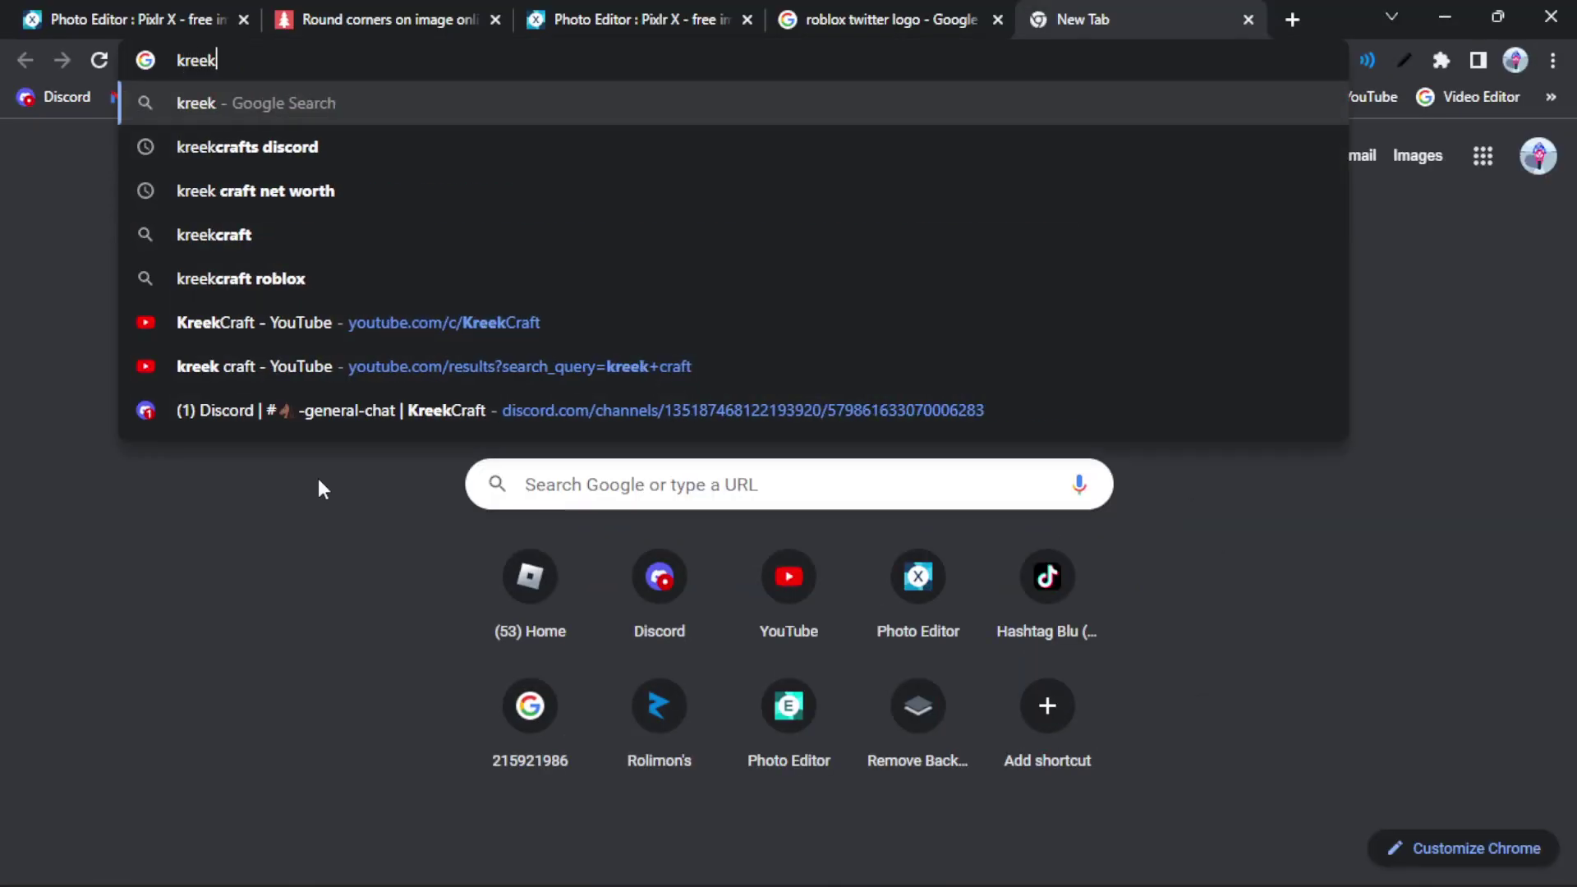
pyautogui.write('t logo')
pyautogui.press('Return')
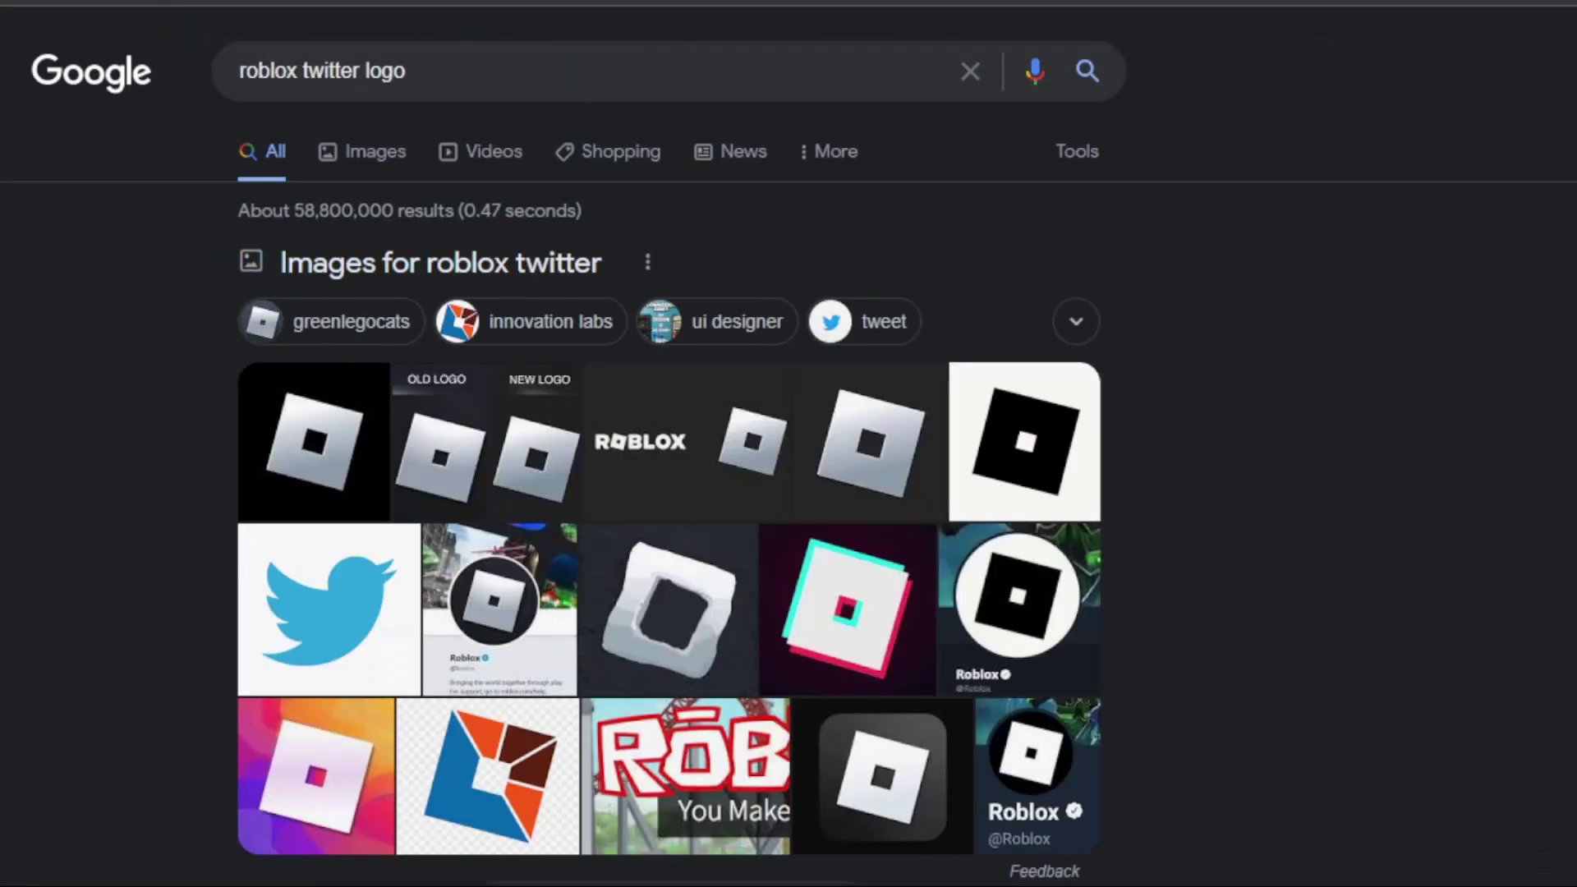
# Open the large preview of the Roblox logo, then go to the PineTools round-corners page
pyautogui.click(314, 441)
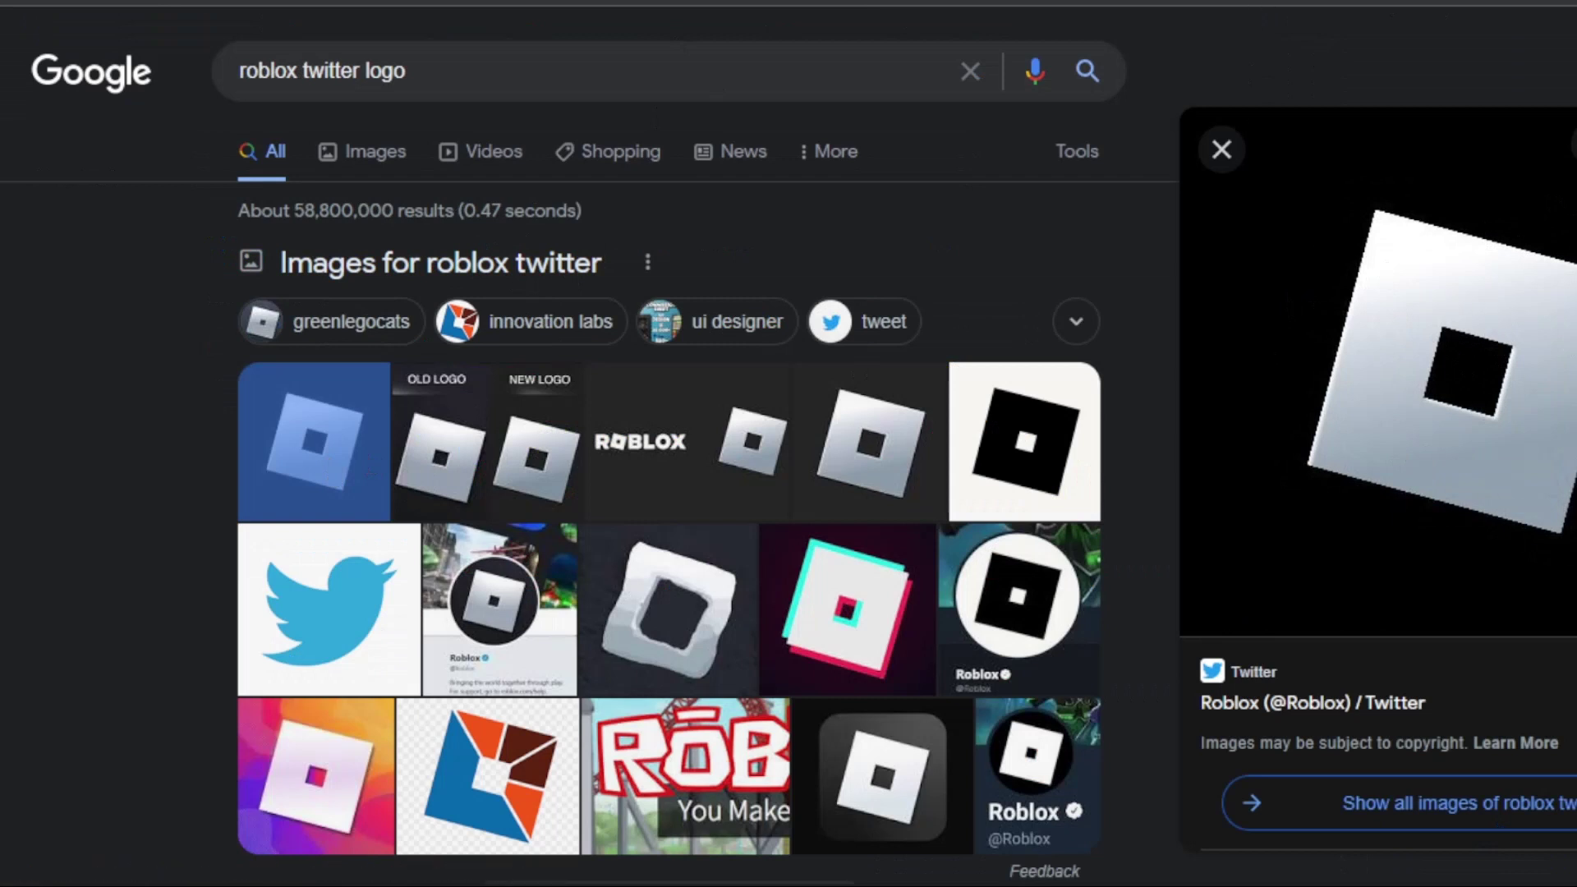
pyautogui.rightClick(1431, 355)
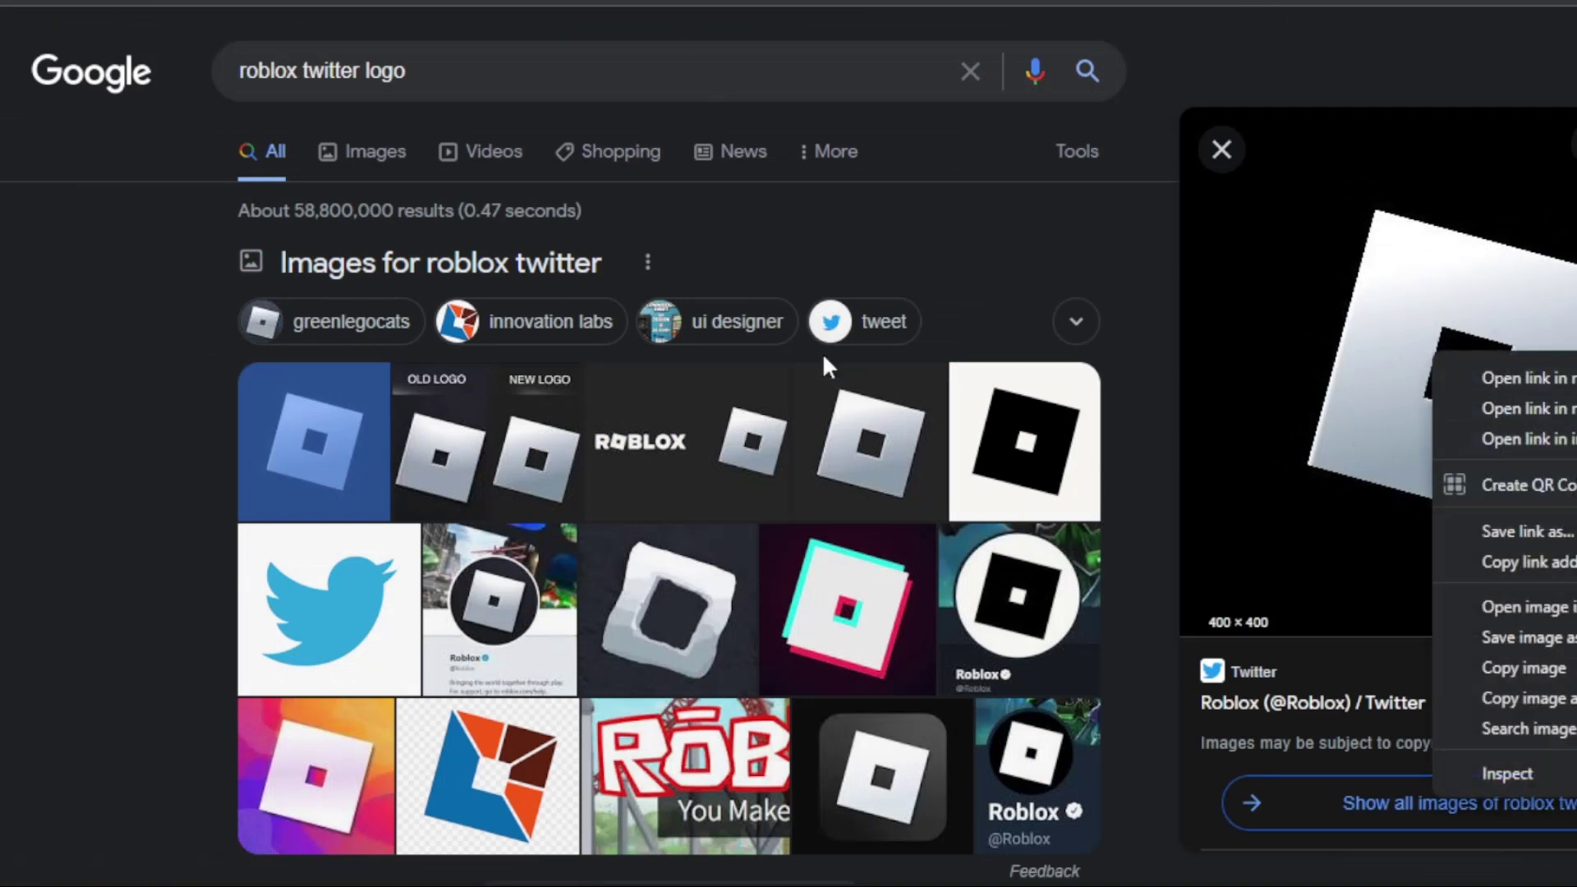
pyautogui.click(986, 238)
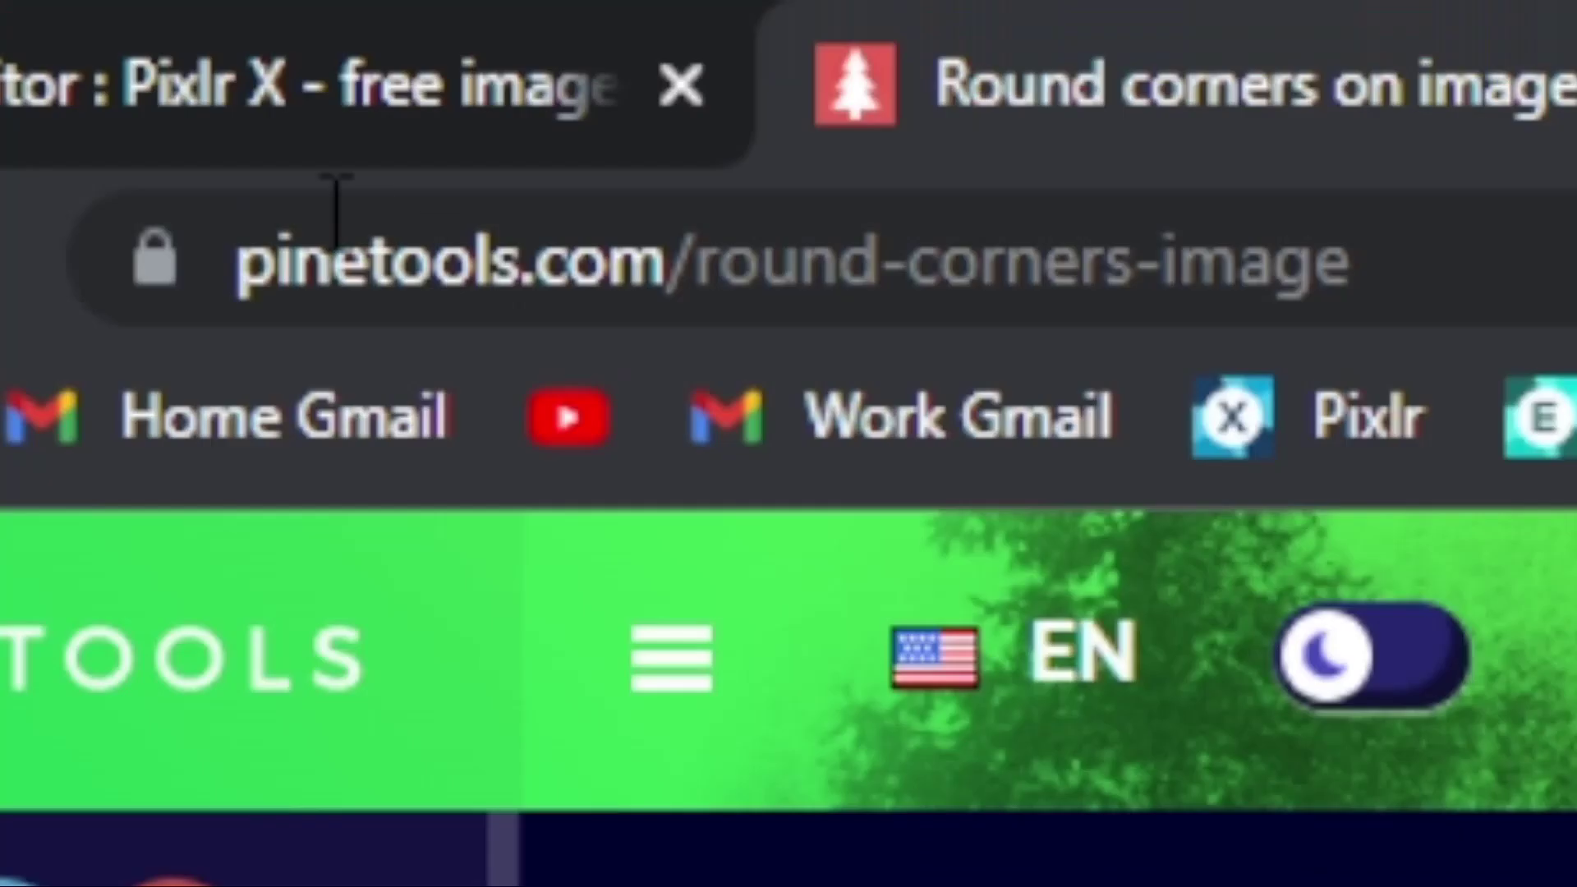
pyautogui.click(254, 276)
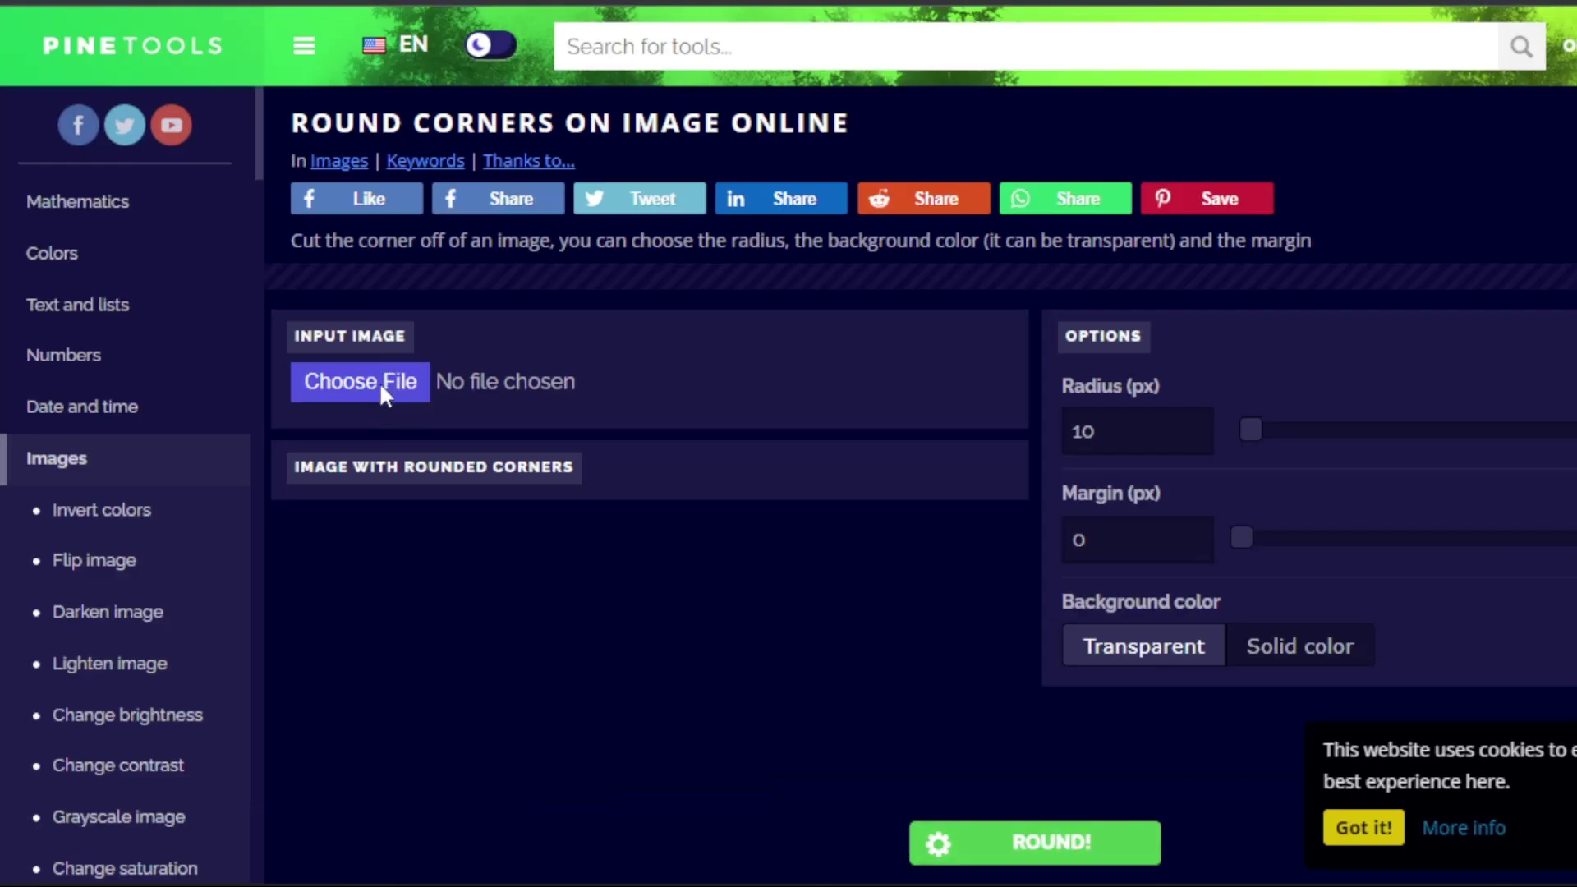
# Load the 'roblox twitter icon' file into PineTools' Round Corners tool
pyautogui.click(378, 381)
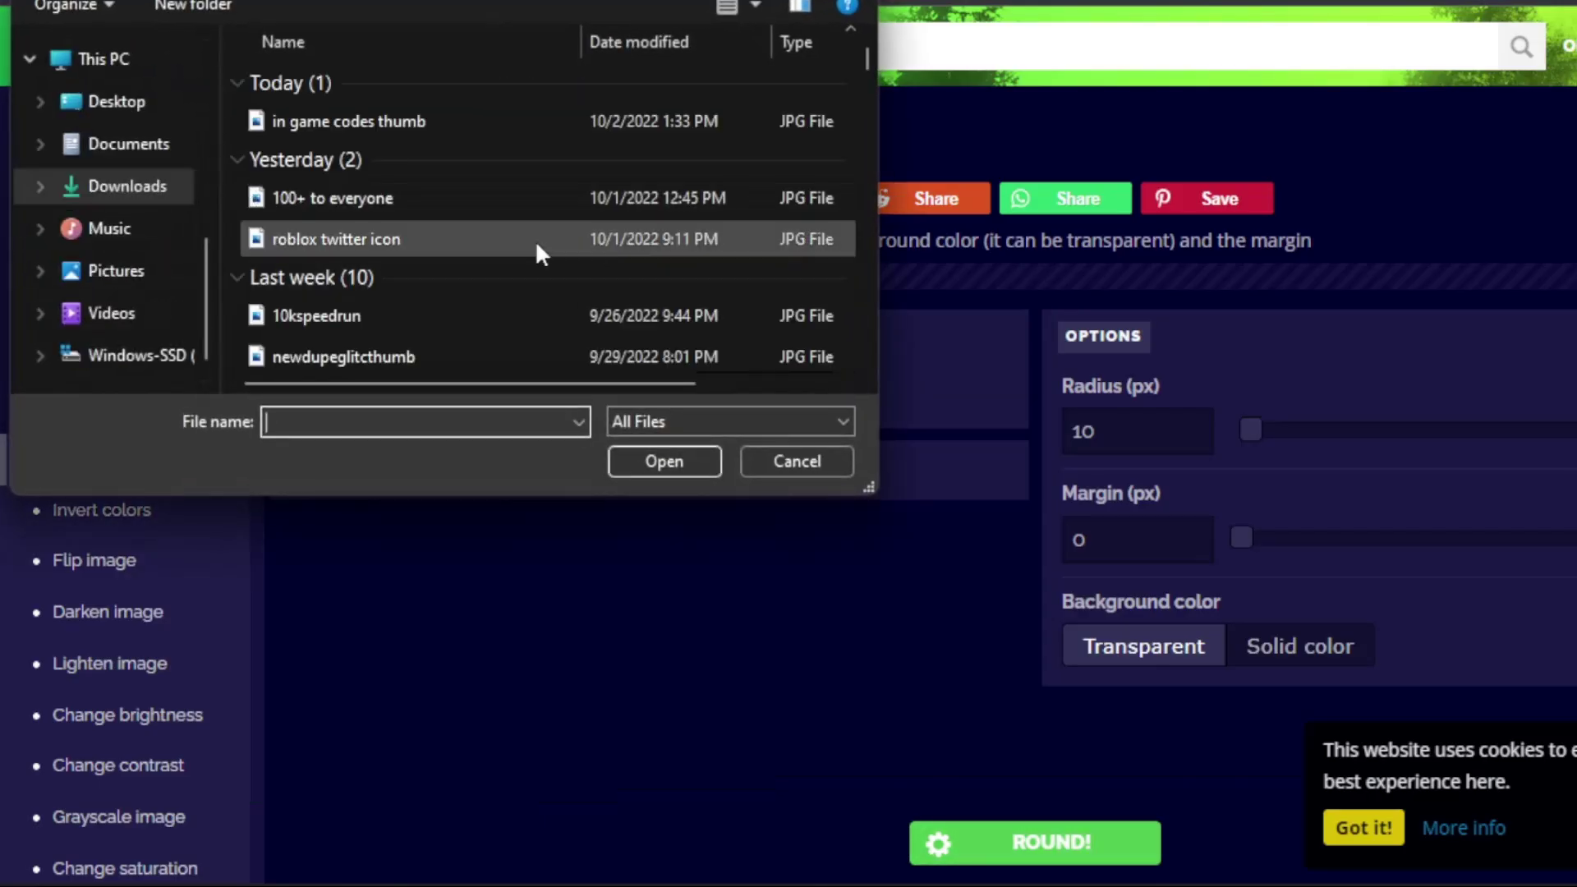
pyautogui.scroll(-1, 534, 240)
pyautogui.click(454, 154)
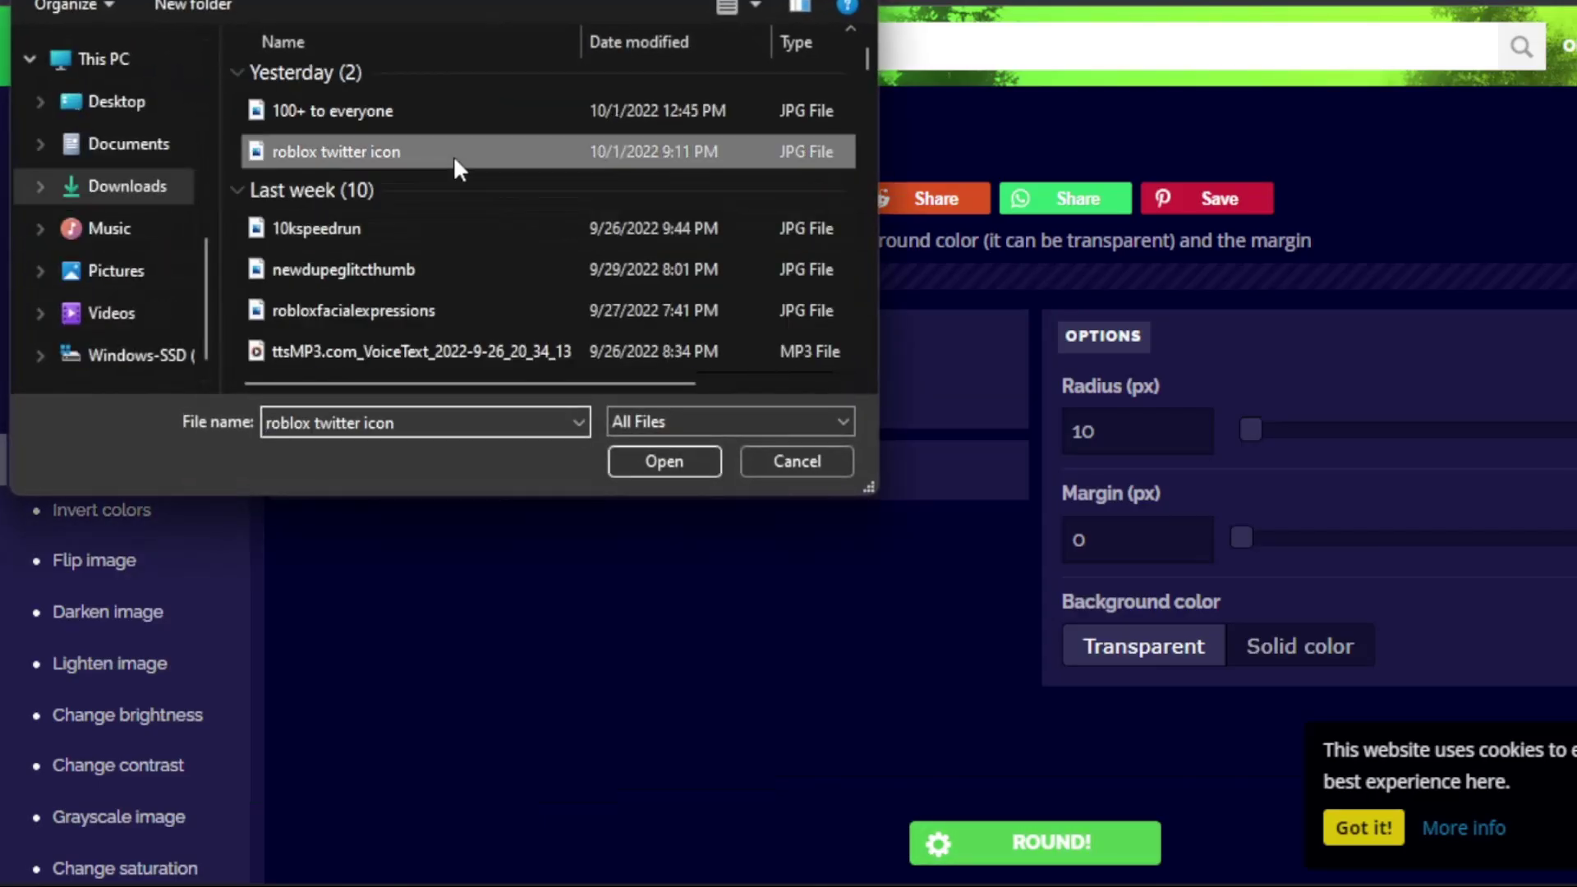
pyautogui.click(649, 460)
# Round the icon with an 83 px radius and copy the resulting image
pyautogui.scroll(-1, 774, 509)
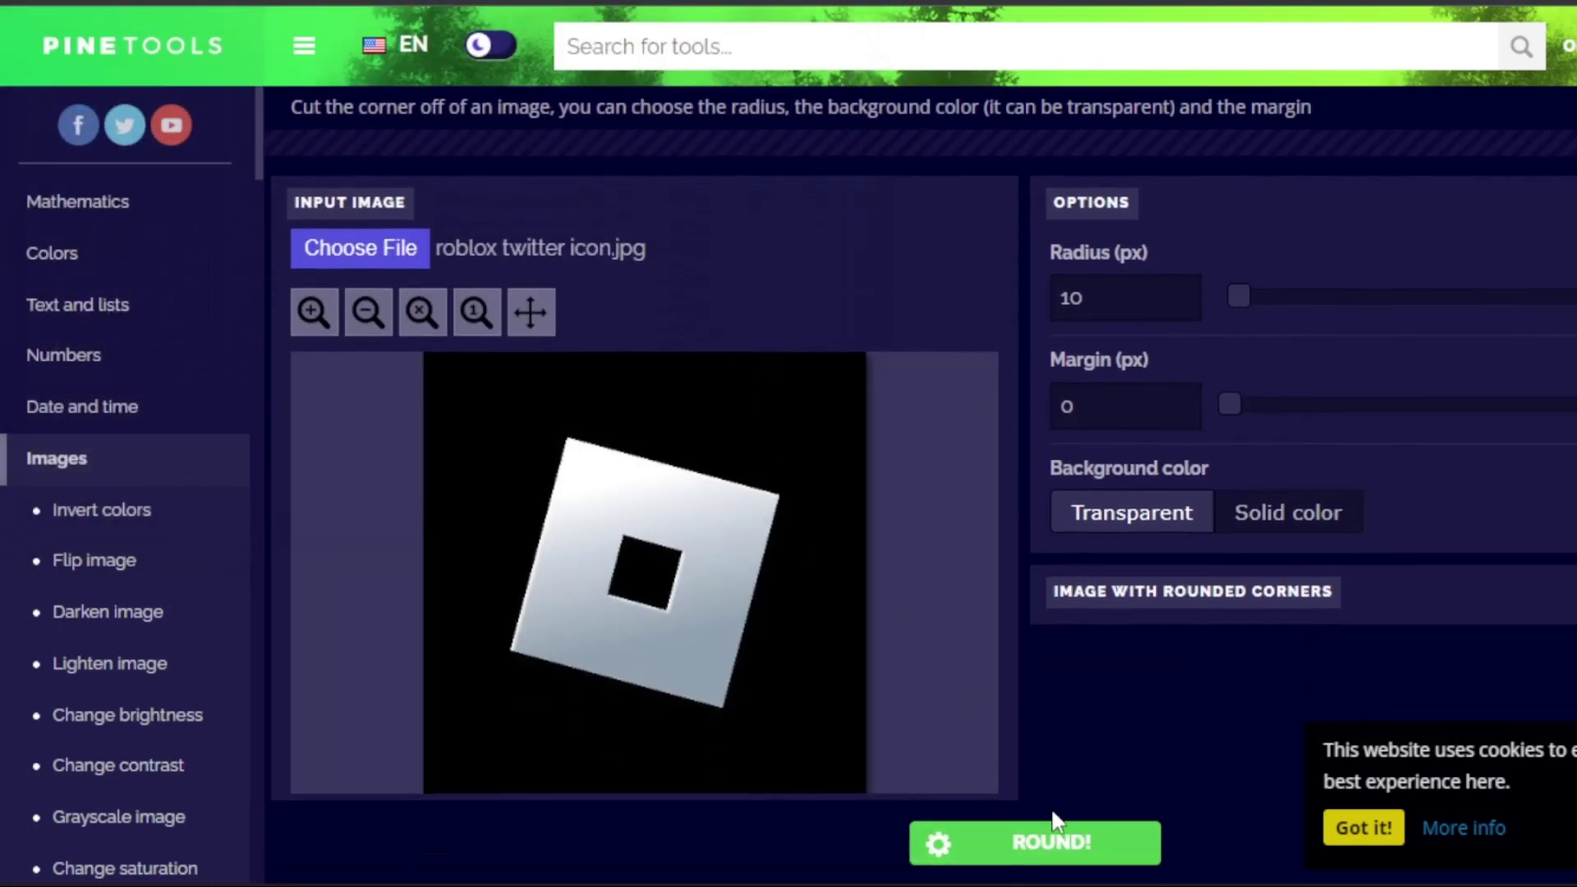
pyautogui.moveTo(1235, 299); pyautogui.dragTo(1323, 299)
pyautogui.click(1019, 843)
pyautogui.rightClick(1450, 441)
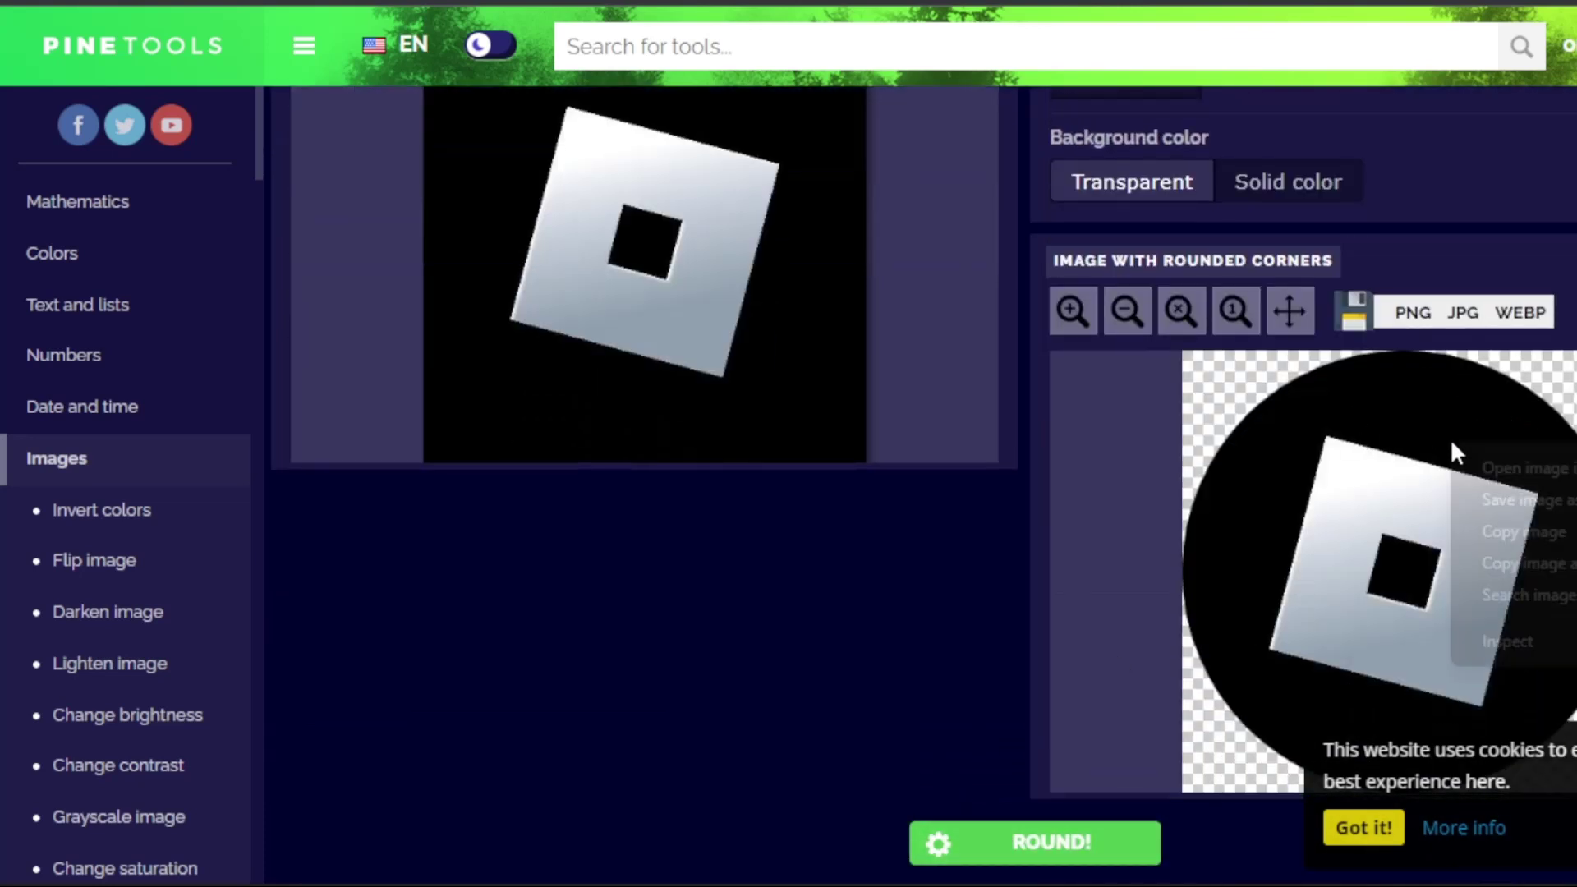
pyautogui.click(1491, 525)
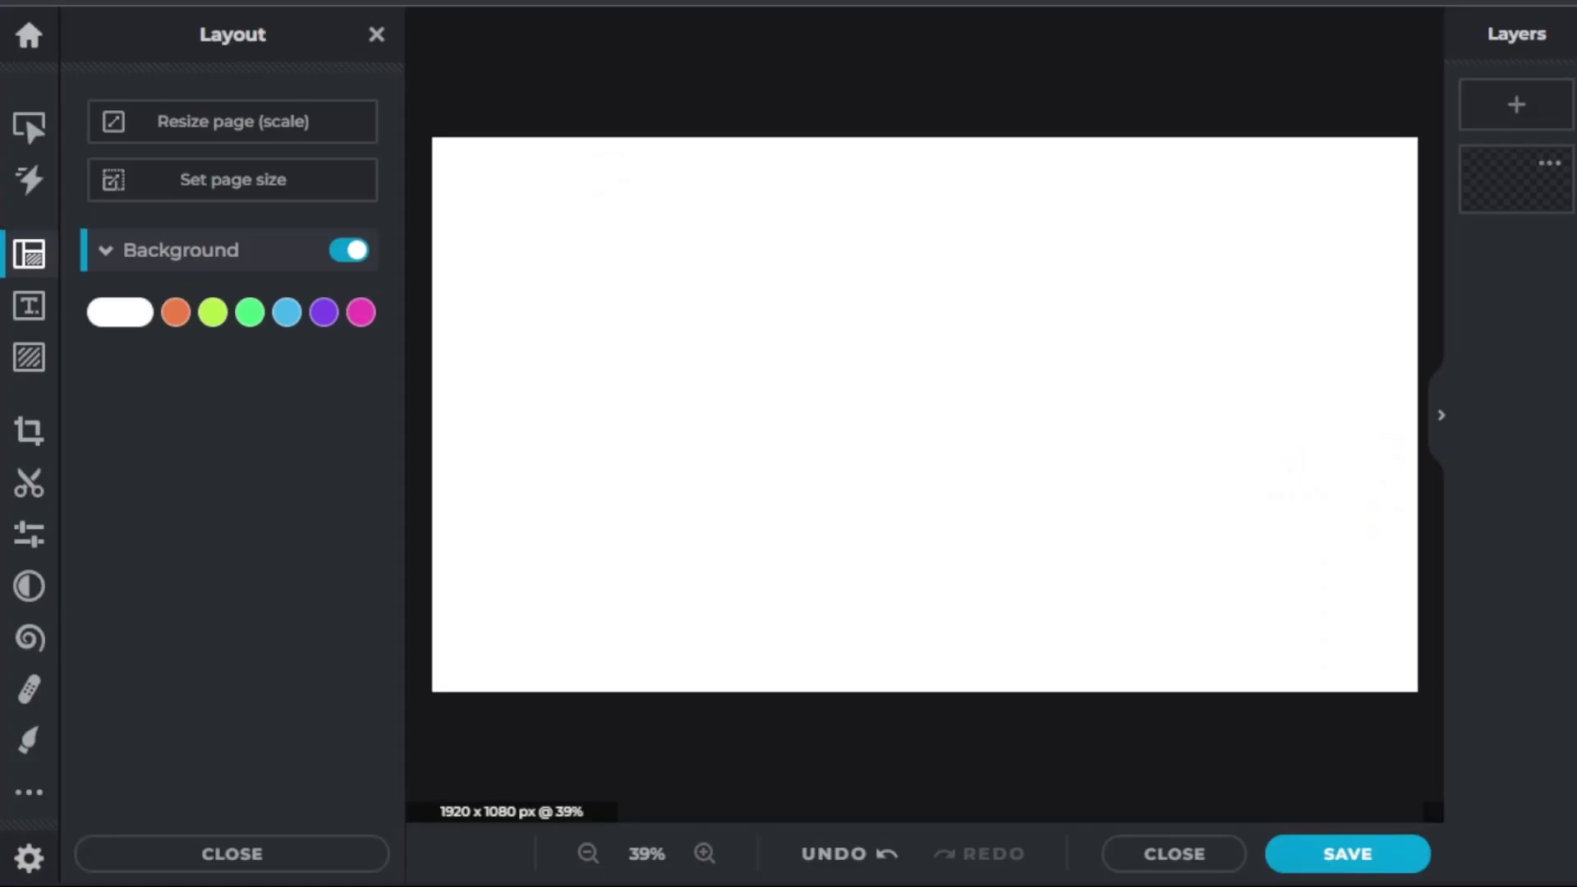
# Paste the round logo at top-left and resize it proportionally to 350 × 350 px
pyautogui.hotkey('ctrl', 'v')
pyautogui.moveTo(972, 427); pyautogui.dragTo(582, 252)
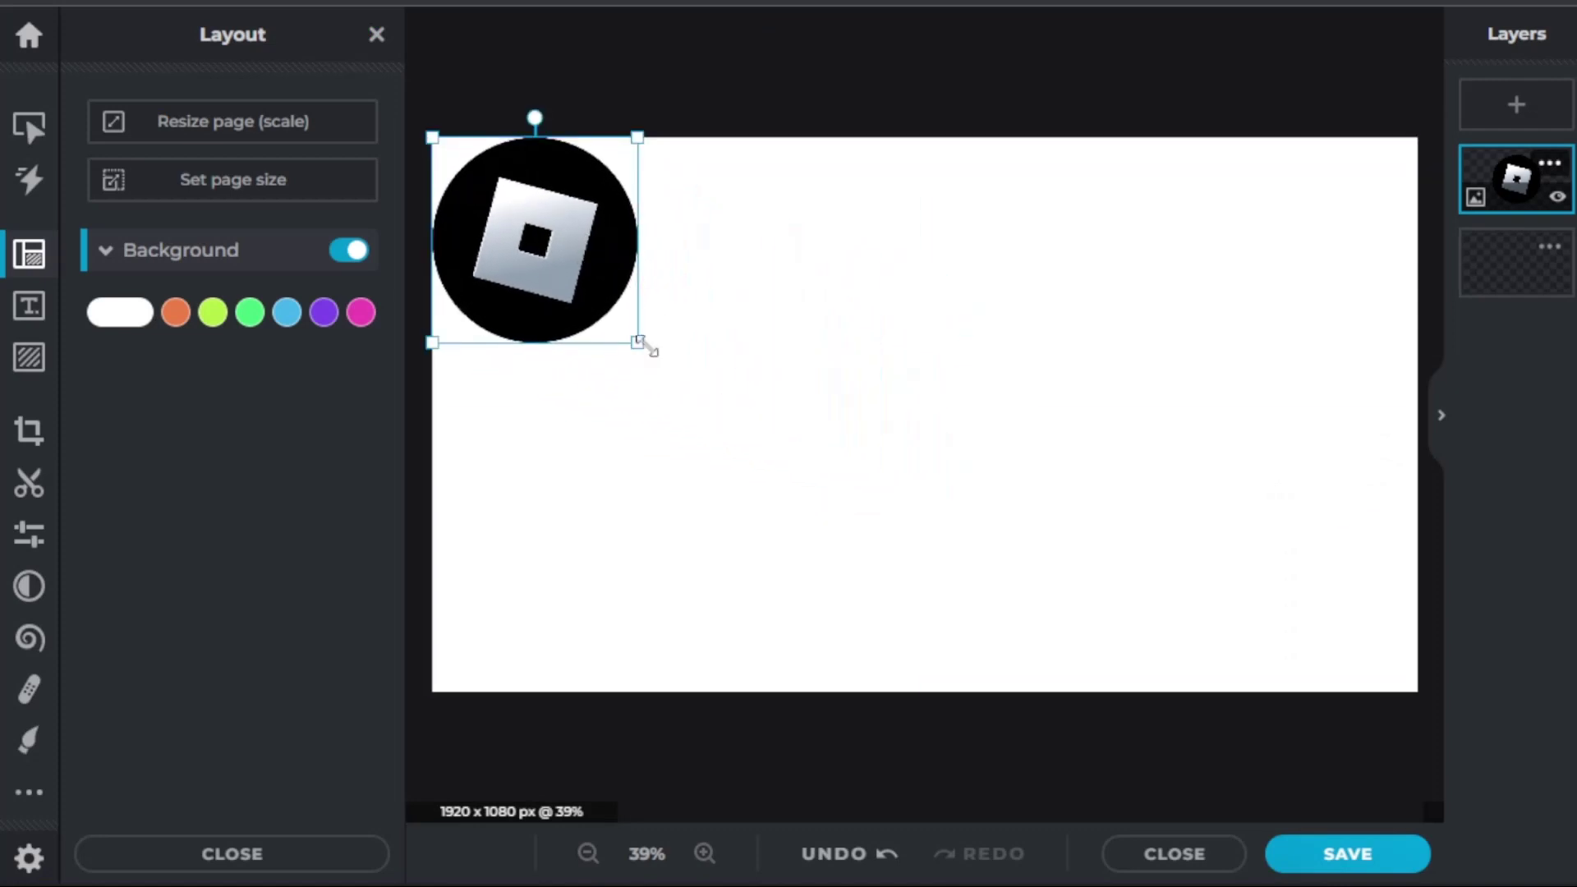
pyautogui.click(28, 127)
pyautogui.click(164, 232)
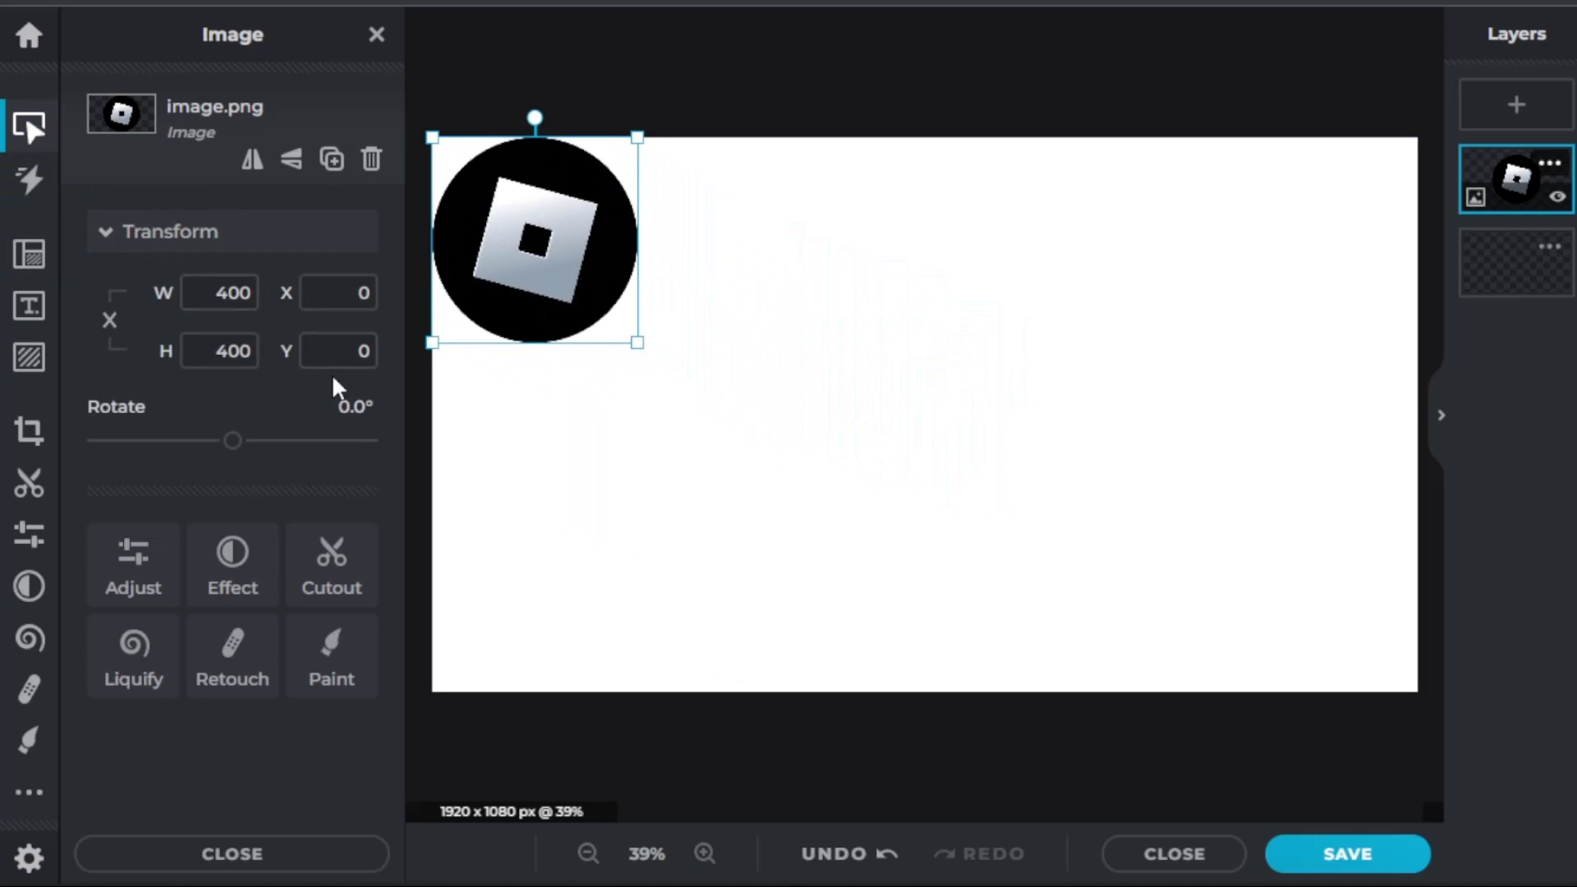
pyautogui.click(110, 321)
pyautogui.click(247, 350)
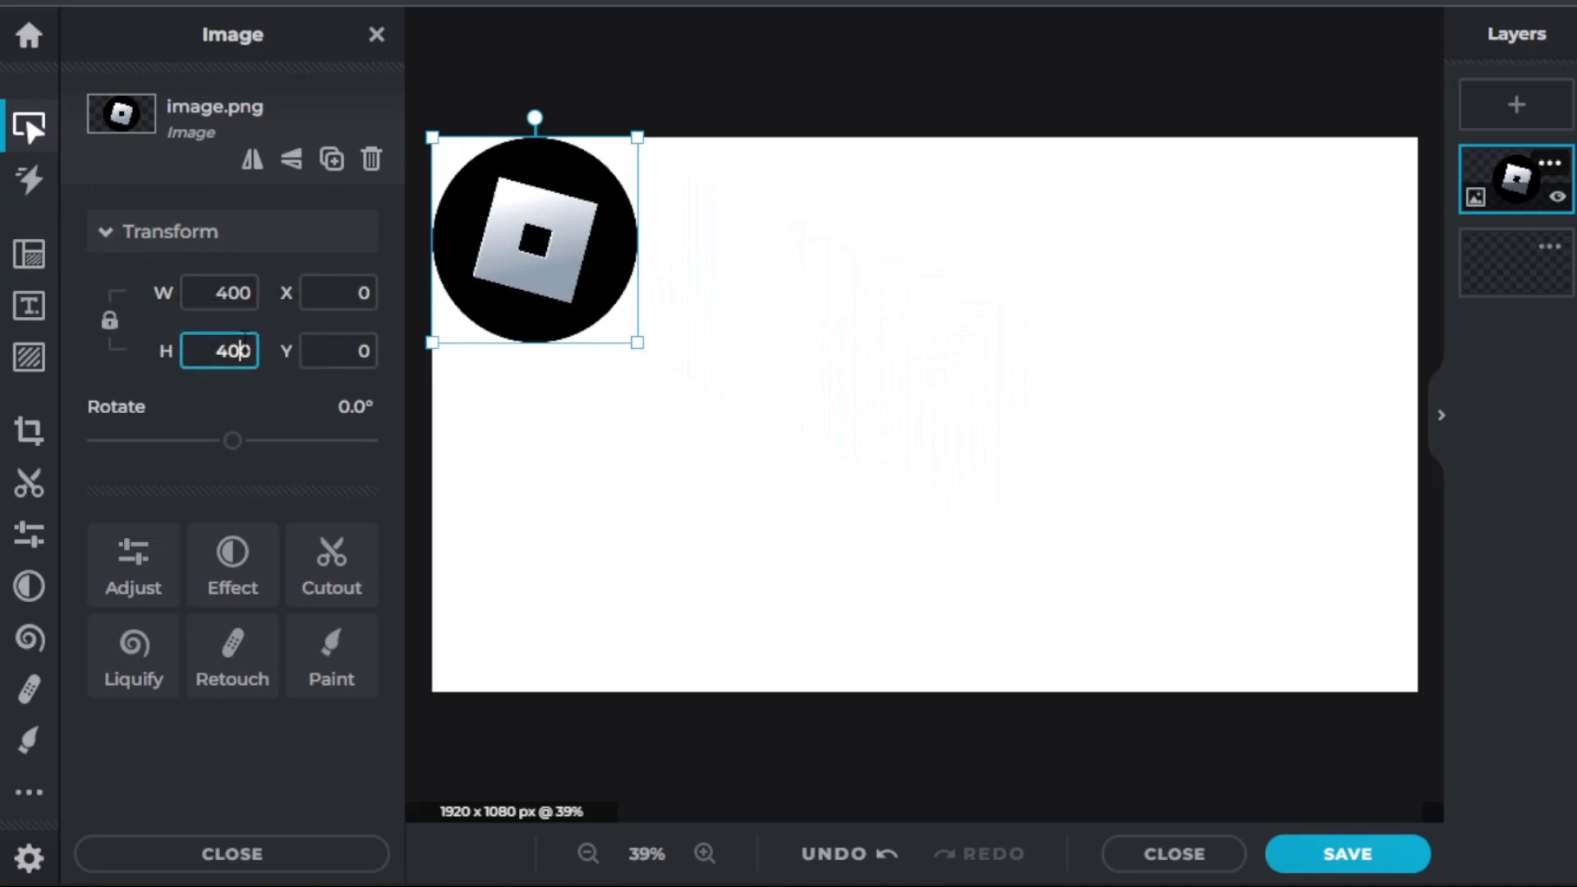
pyautogui.hotkey('ctrl', 'a')
pyautogui.write('350')
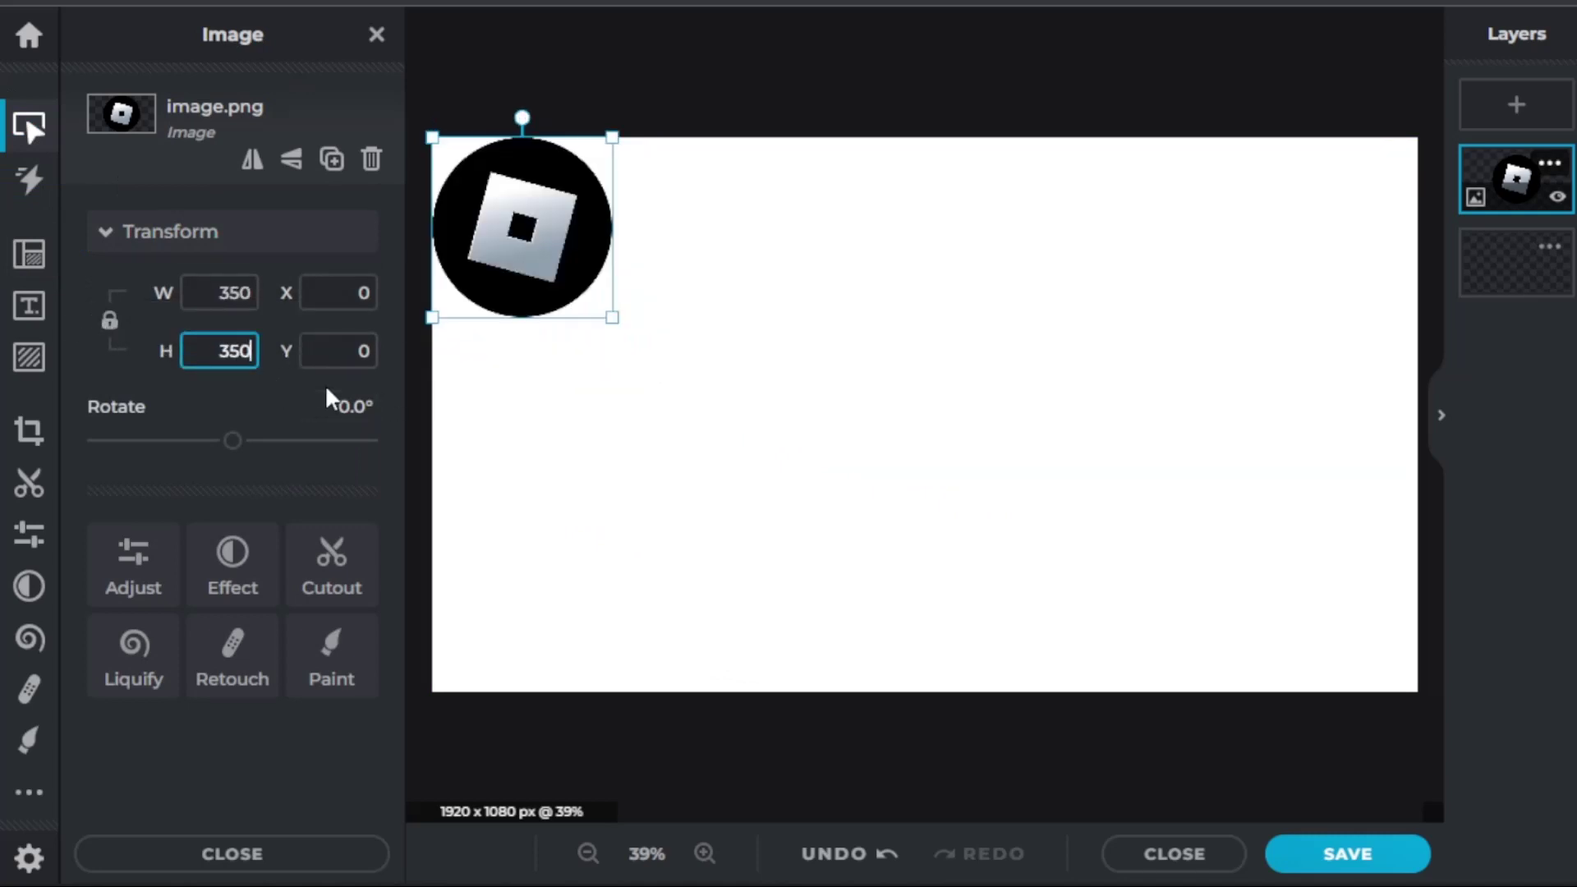
pyautogui.press('Return')
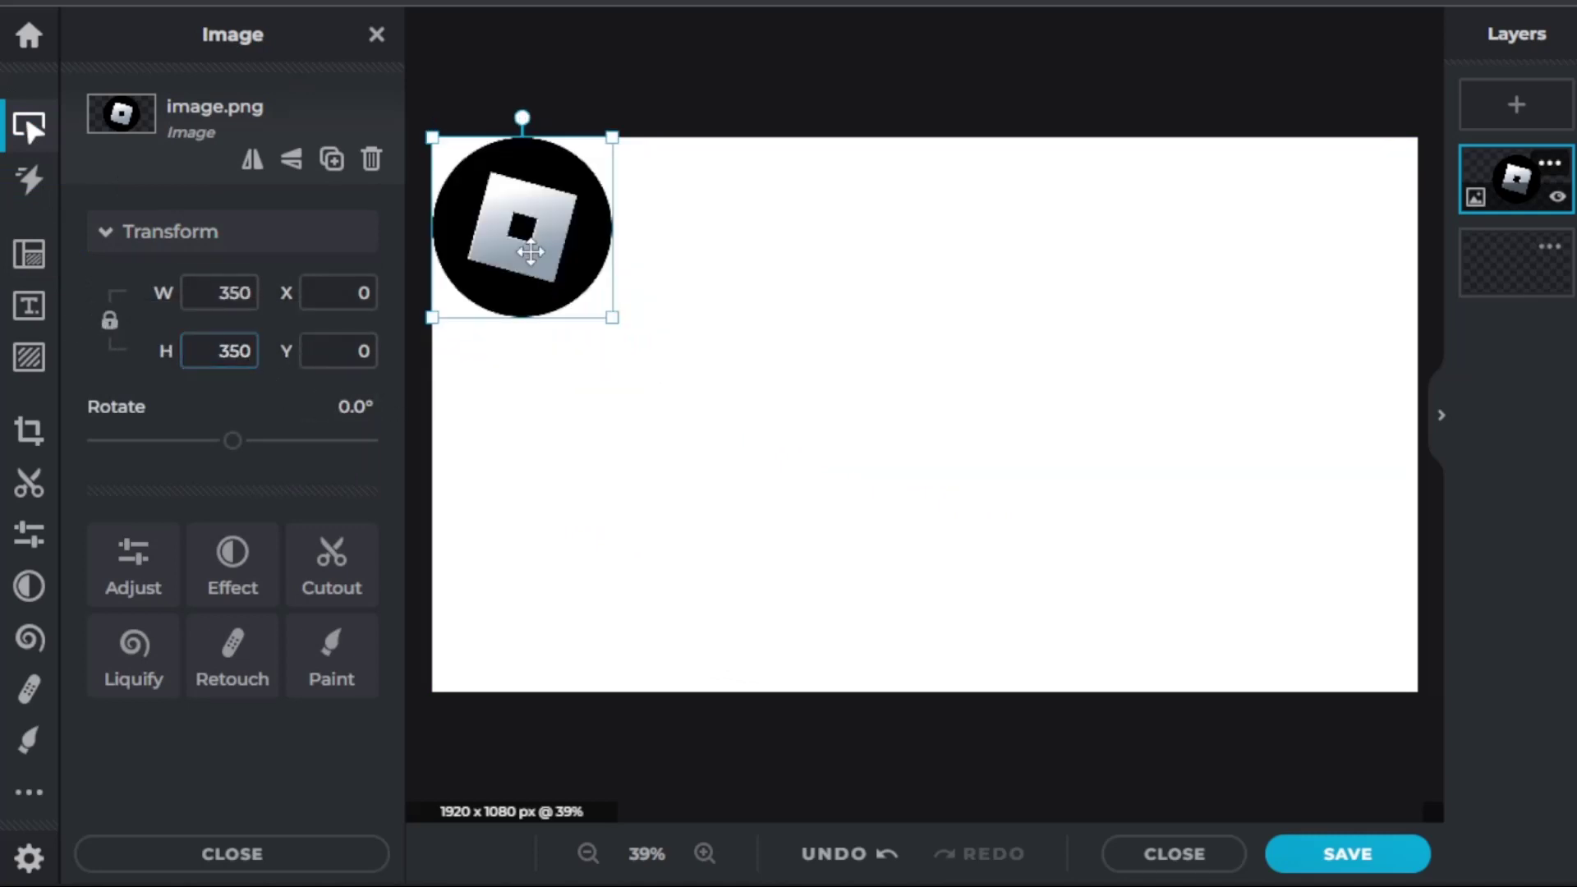
pyautogui.click(668, 304)
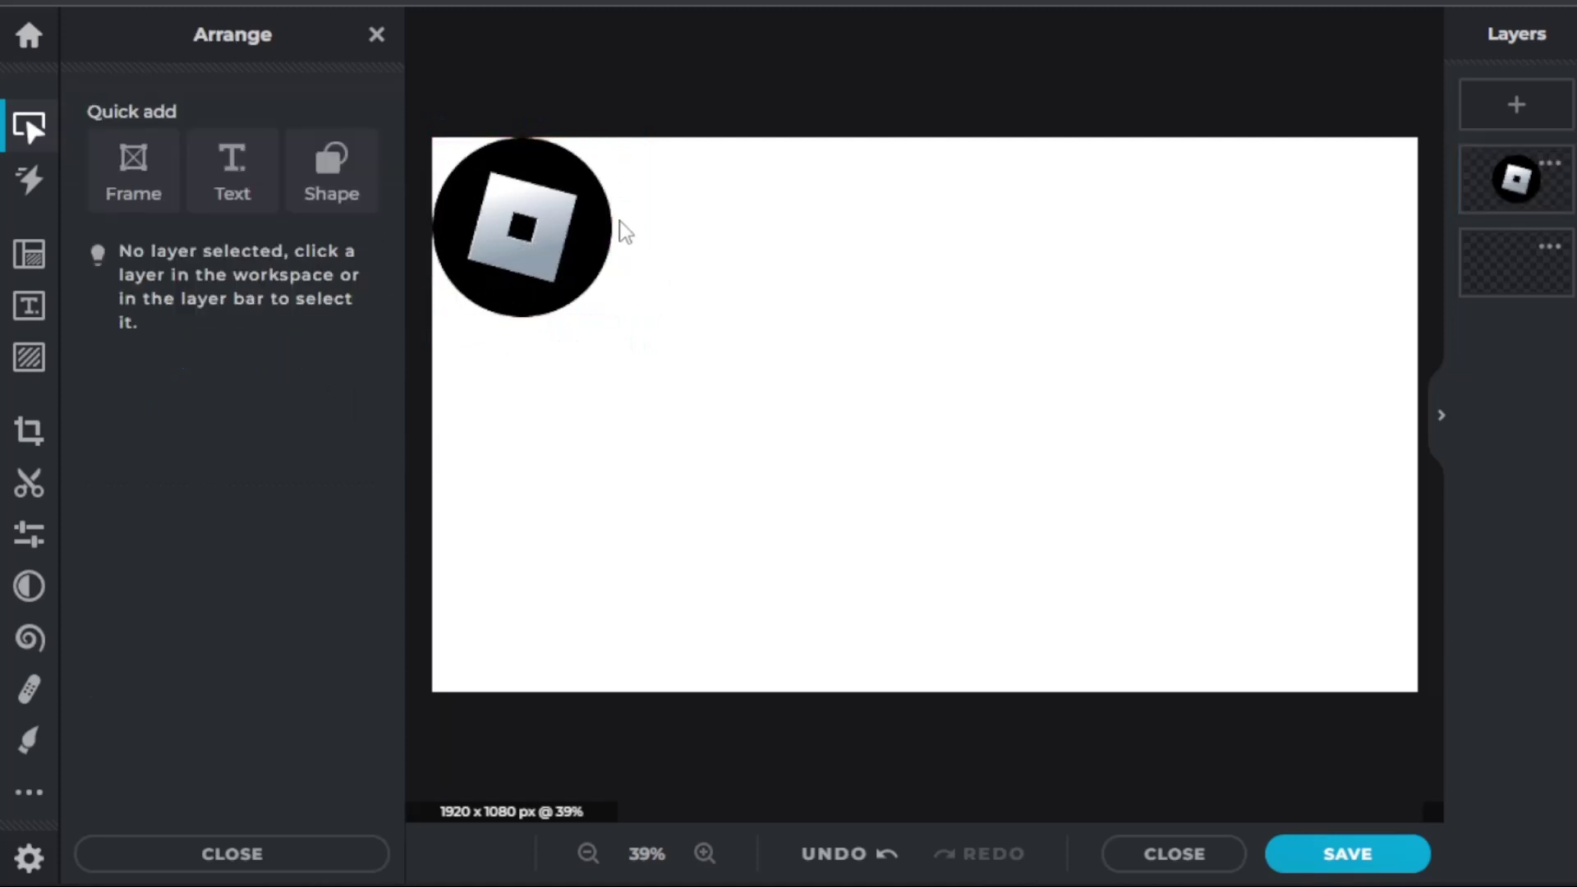
# Position the logo at X 20 and Y 20
pyautogui.click(521, 292)
pyautogui.write('20')
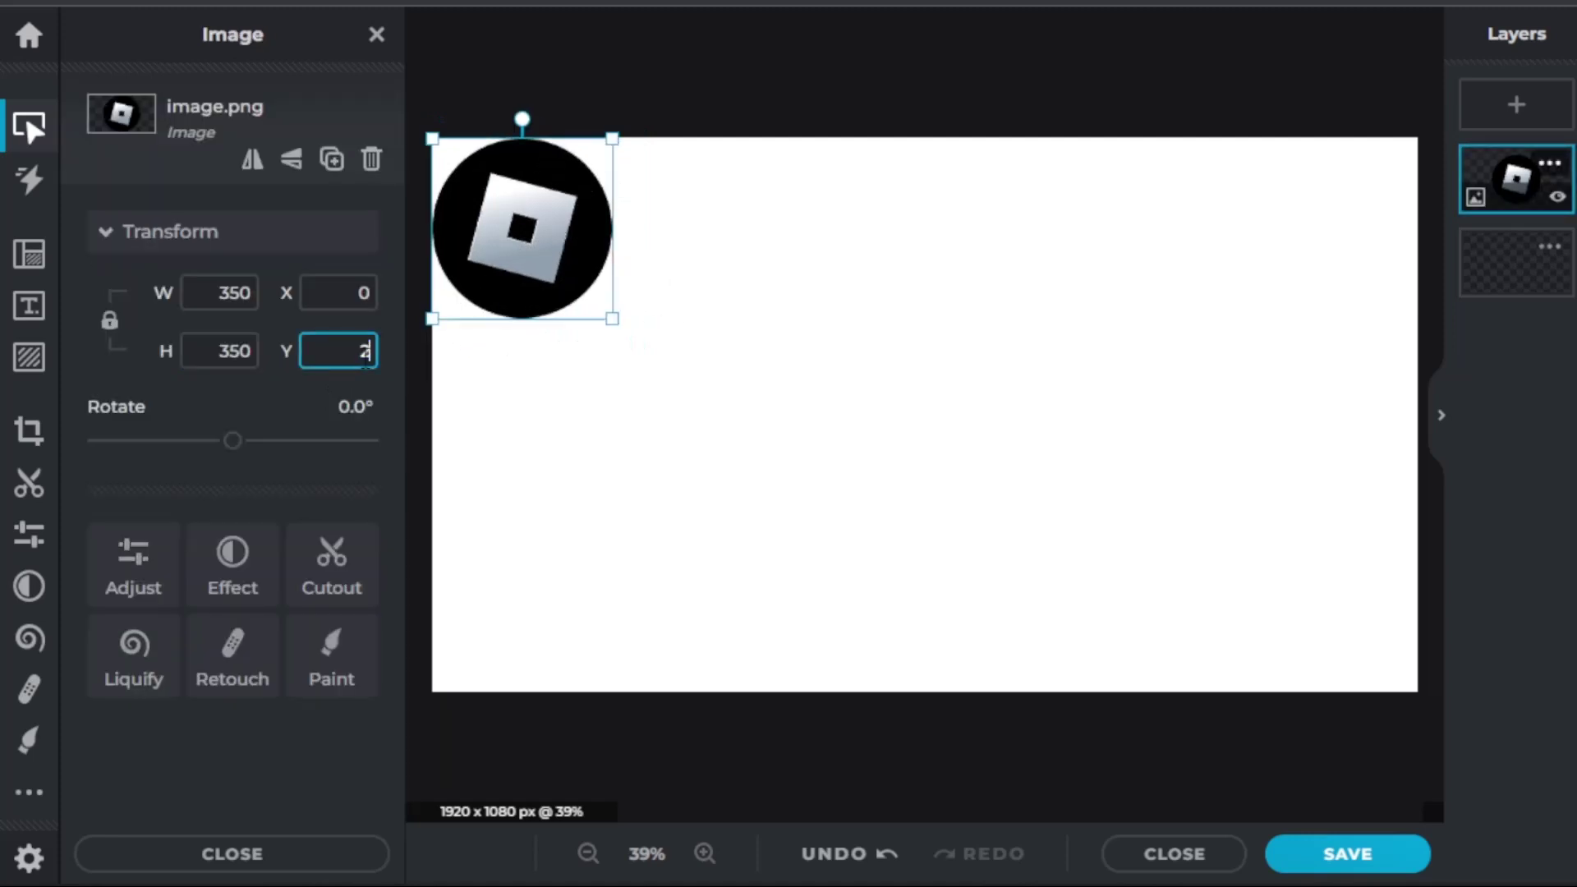
pyautogui.click(366, 305)
pyautogui.hotkey('ctrl', 'a')
pyautogui.write('20')
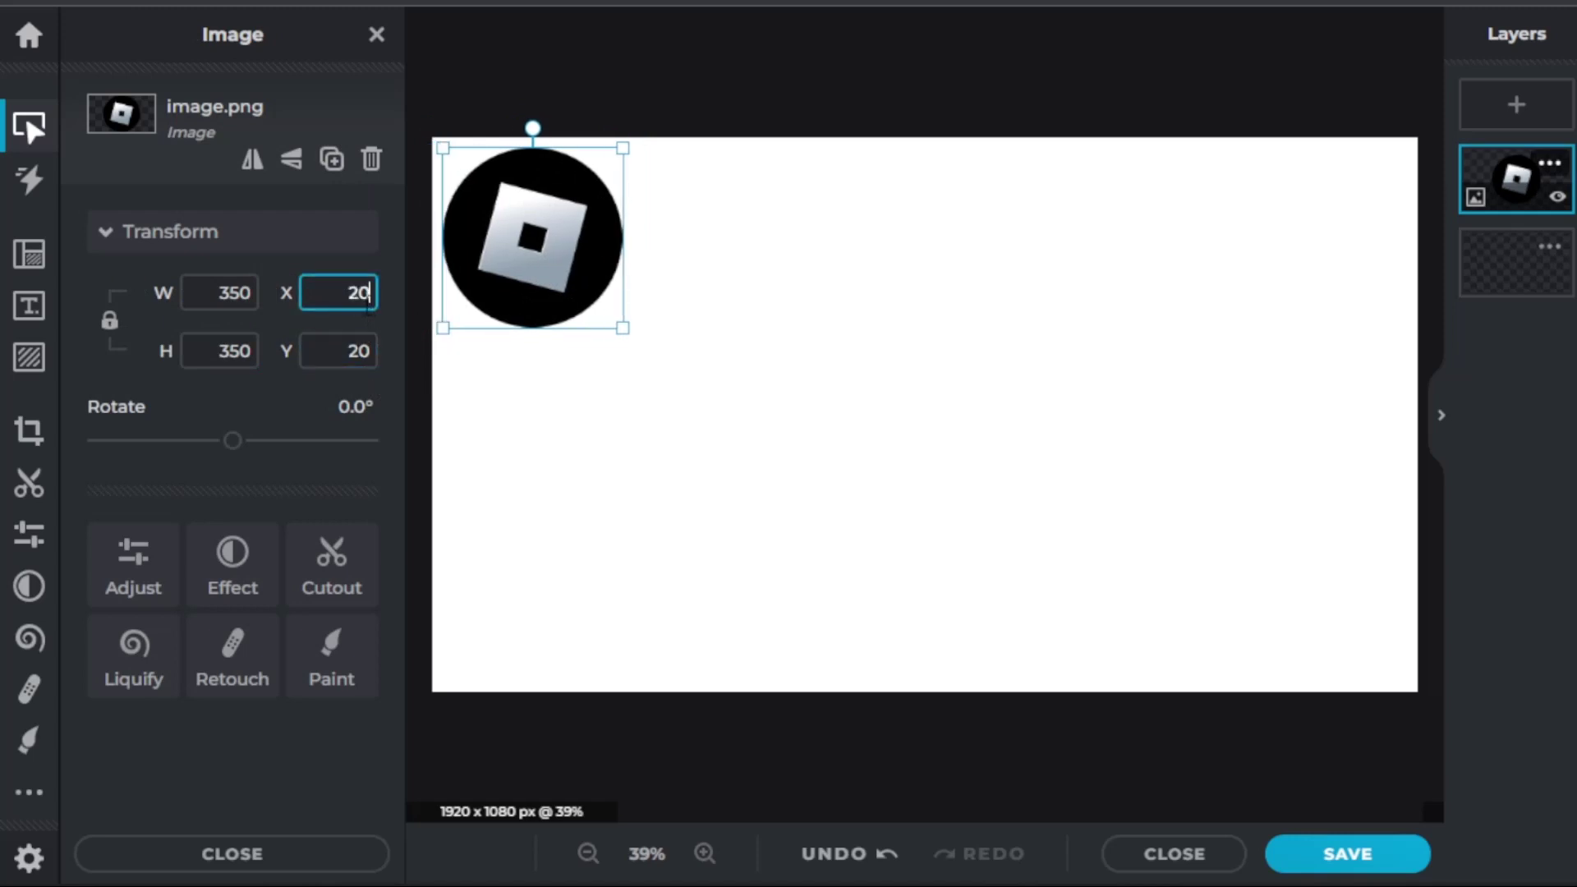
pyautogui.click(717, 181)
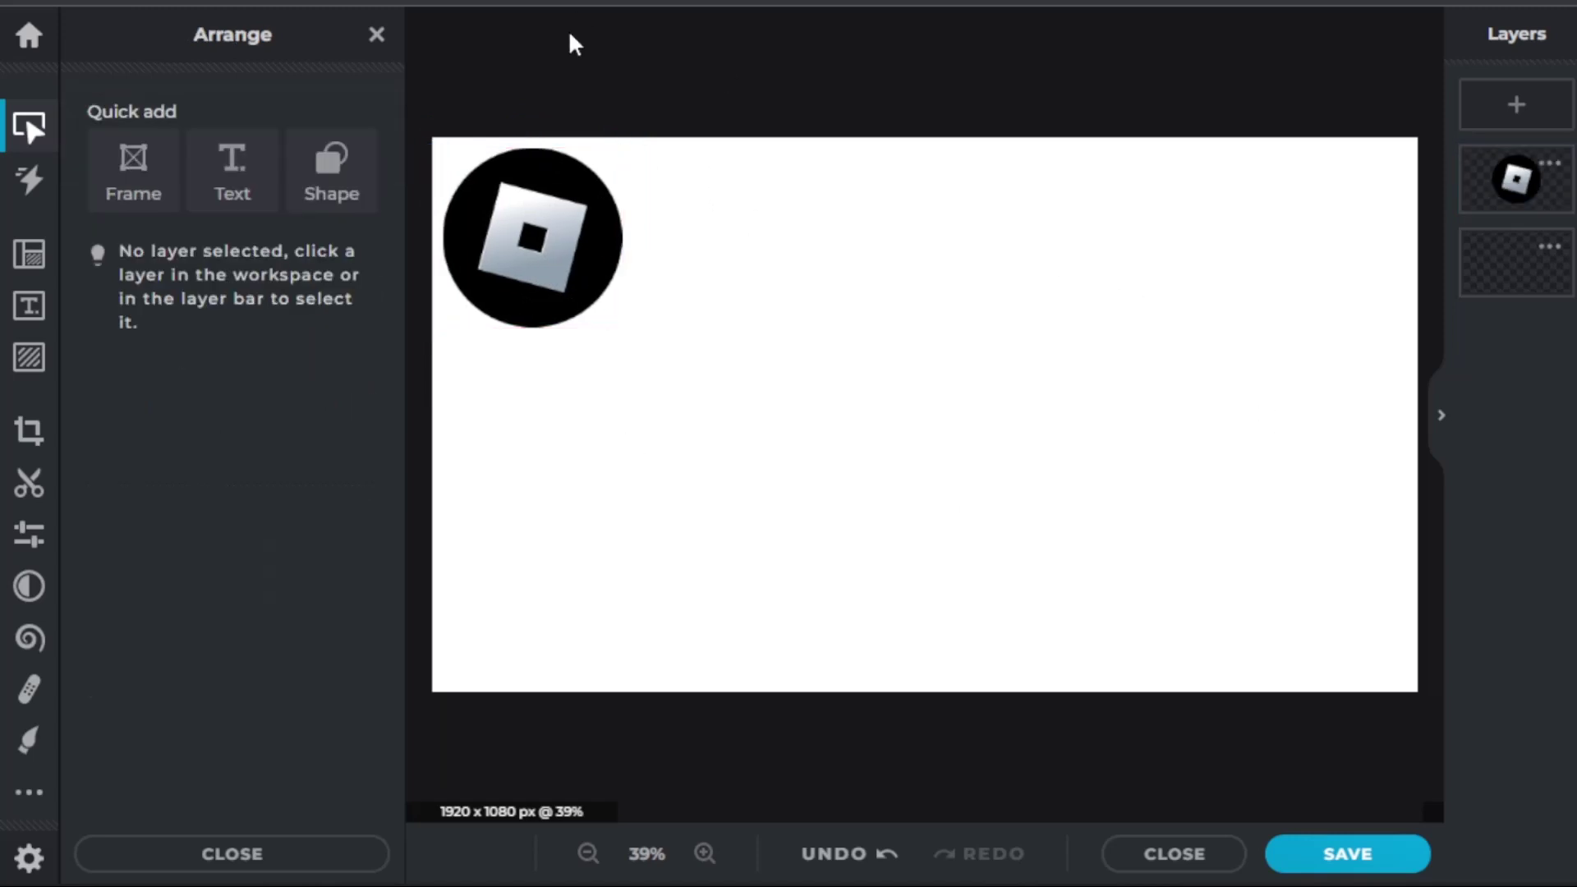
# Add a new text layer set to Arial with black fill
pyautogui.click(28, 305)
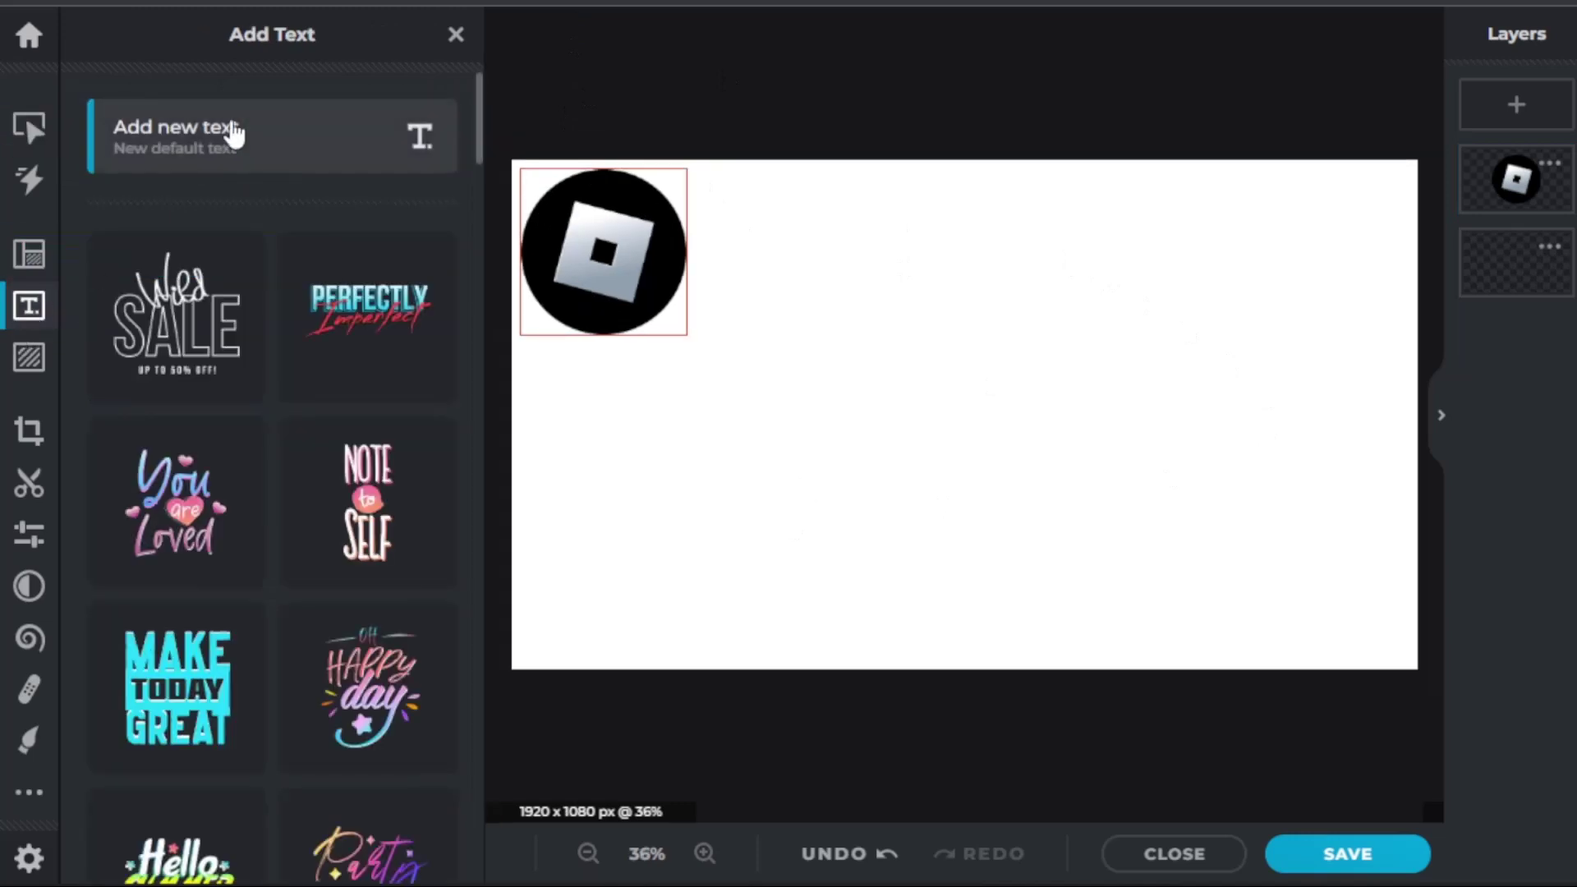
pyautogui.click(229, 132)
pyautogui.click(197, 720)
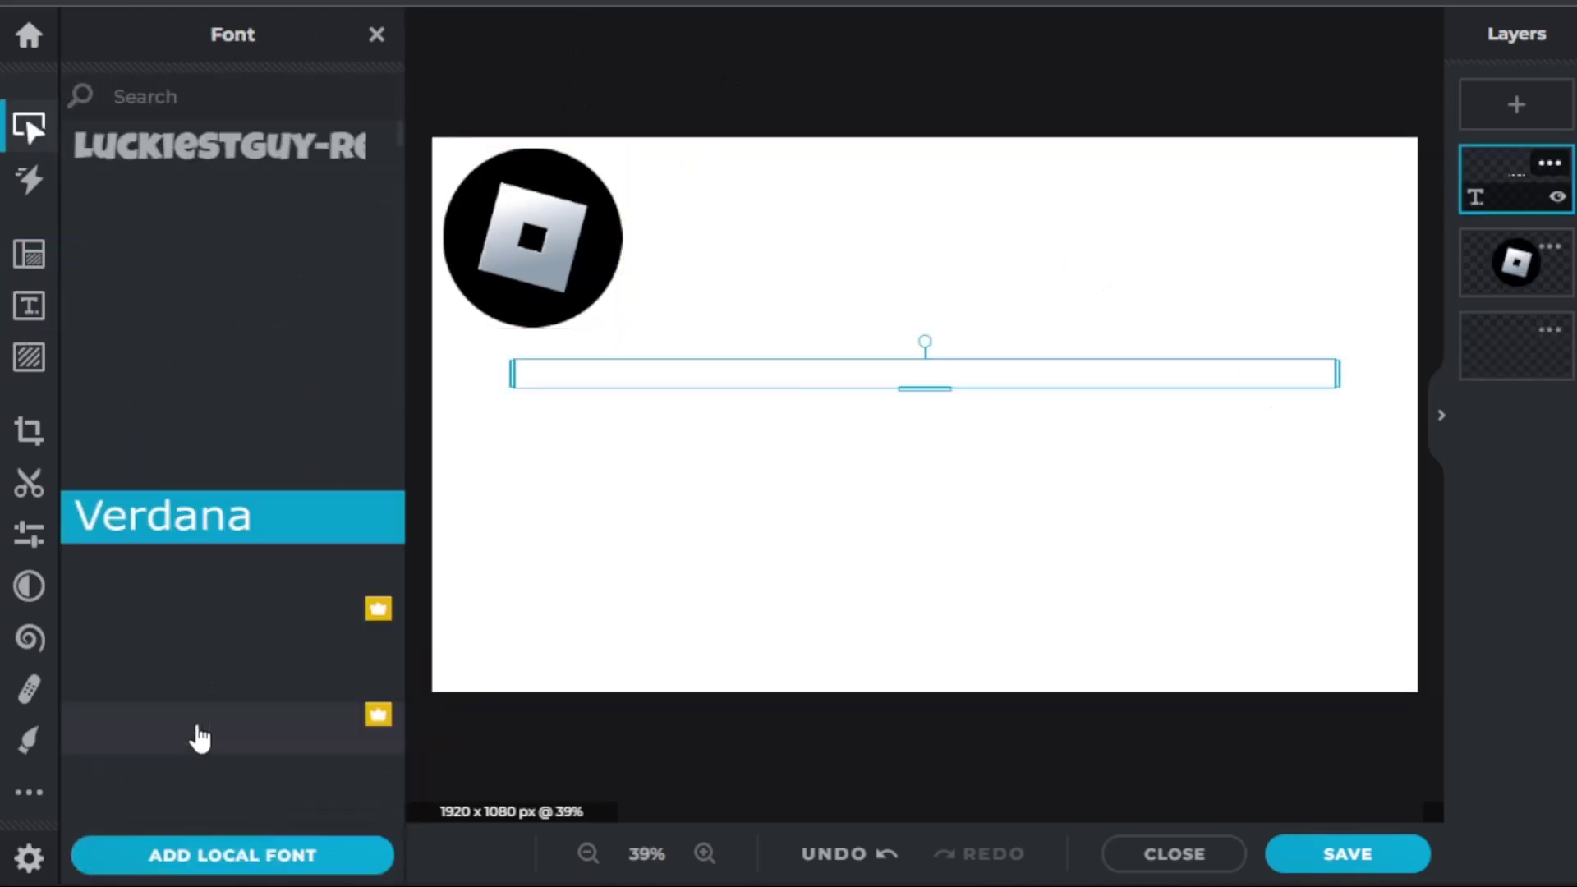
pyautogui.click(205, 328)
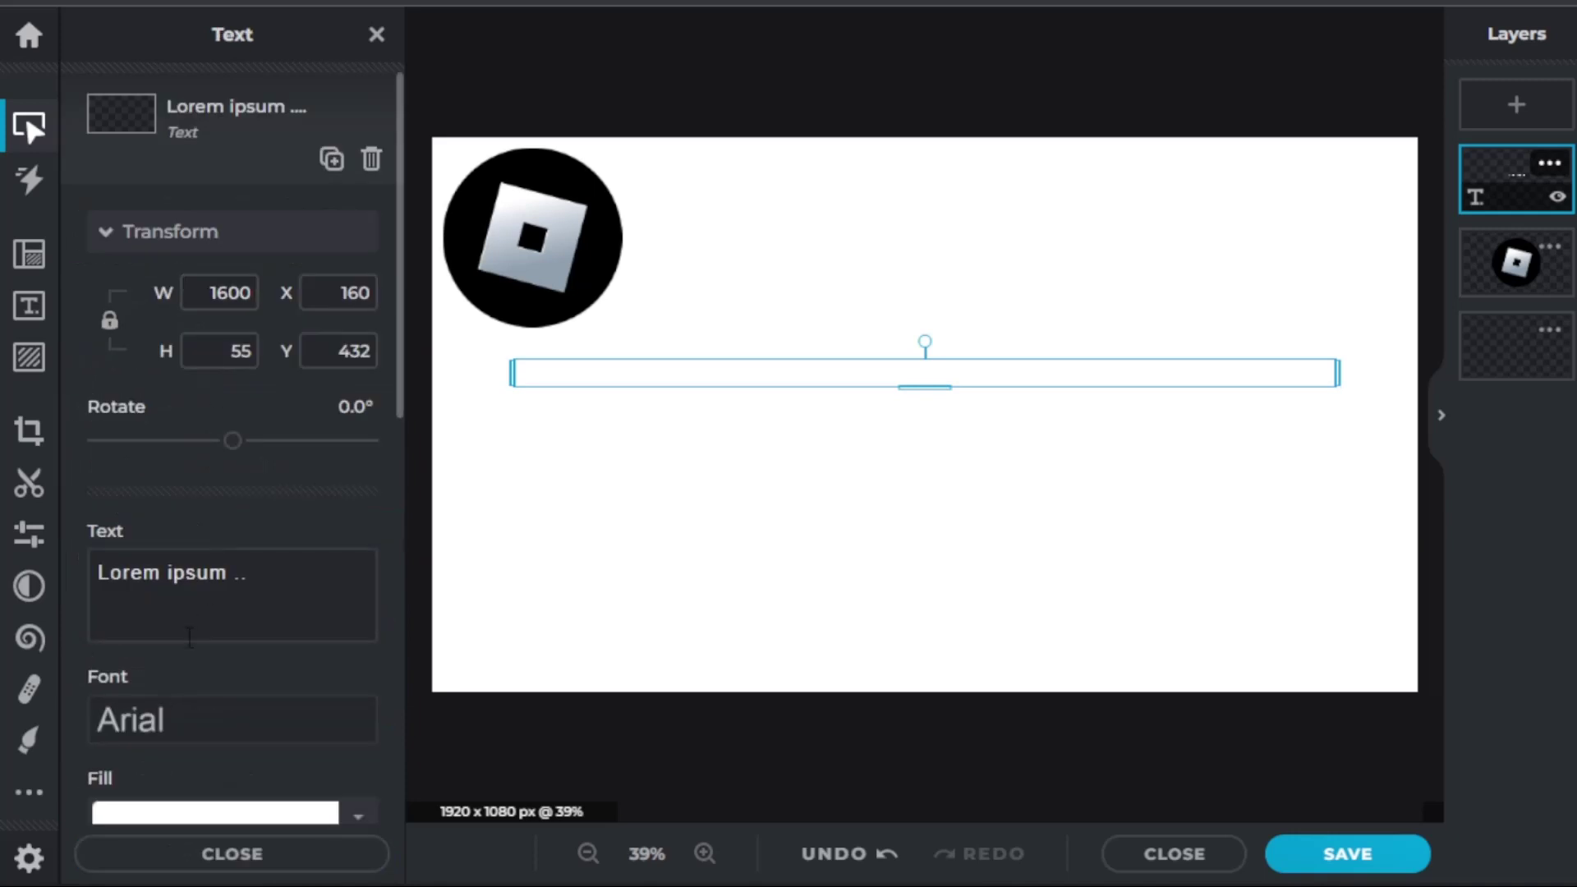
pyautogui.scroll(-3, 189, 542)
pyautogui.click(190, 549)
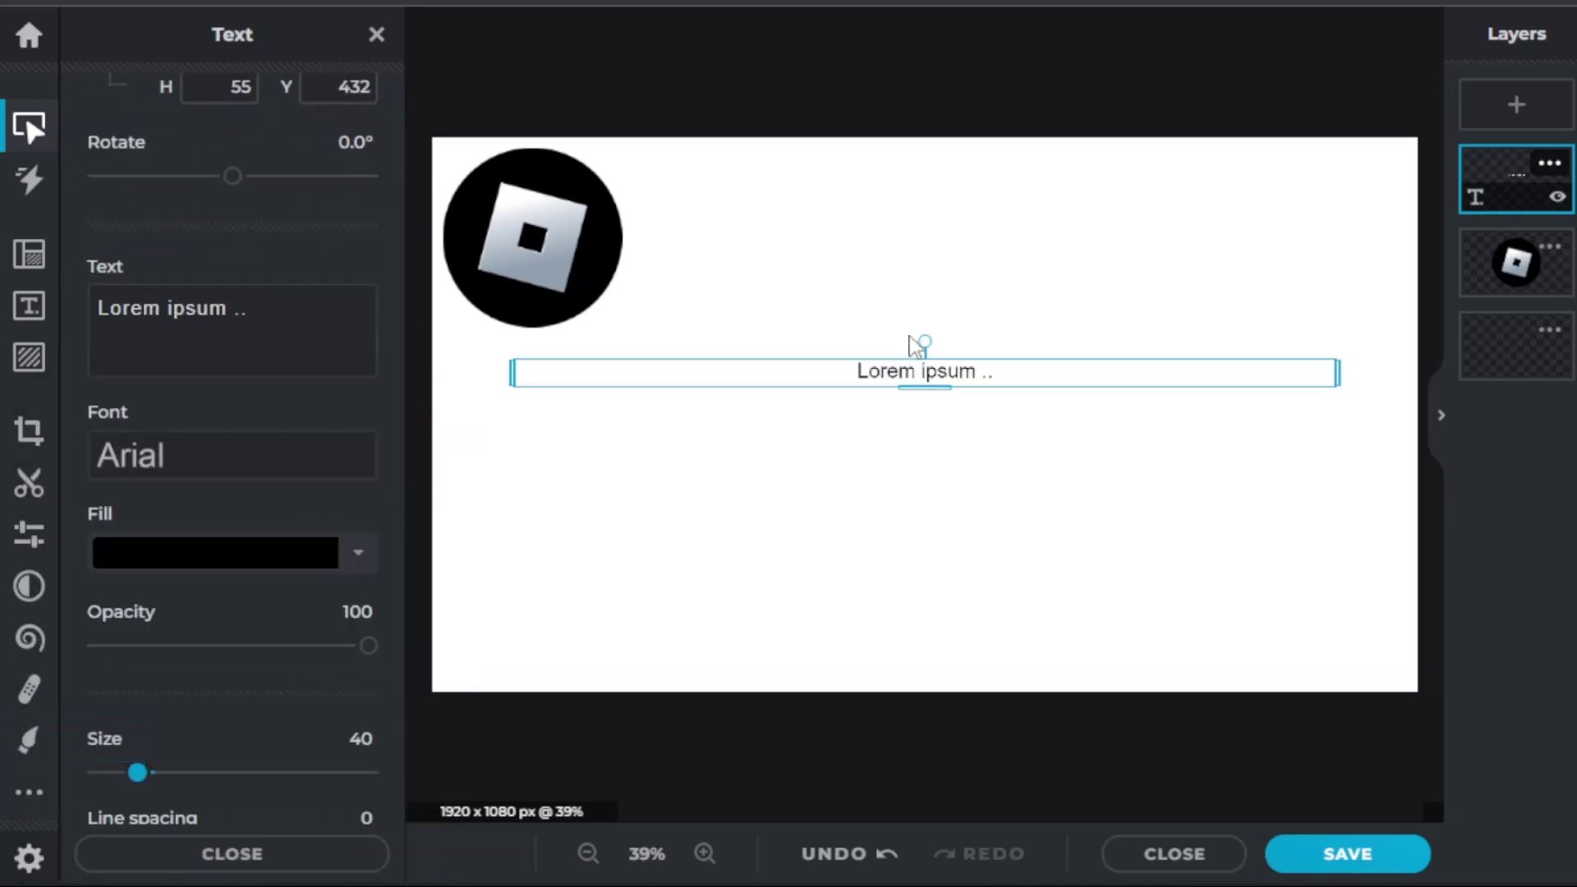
# Make the text bold and left-aligned, and move it up beside the logo
pyautogui.scroll(-5, 260, 529)
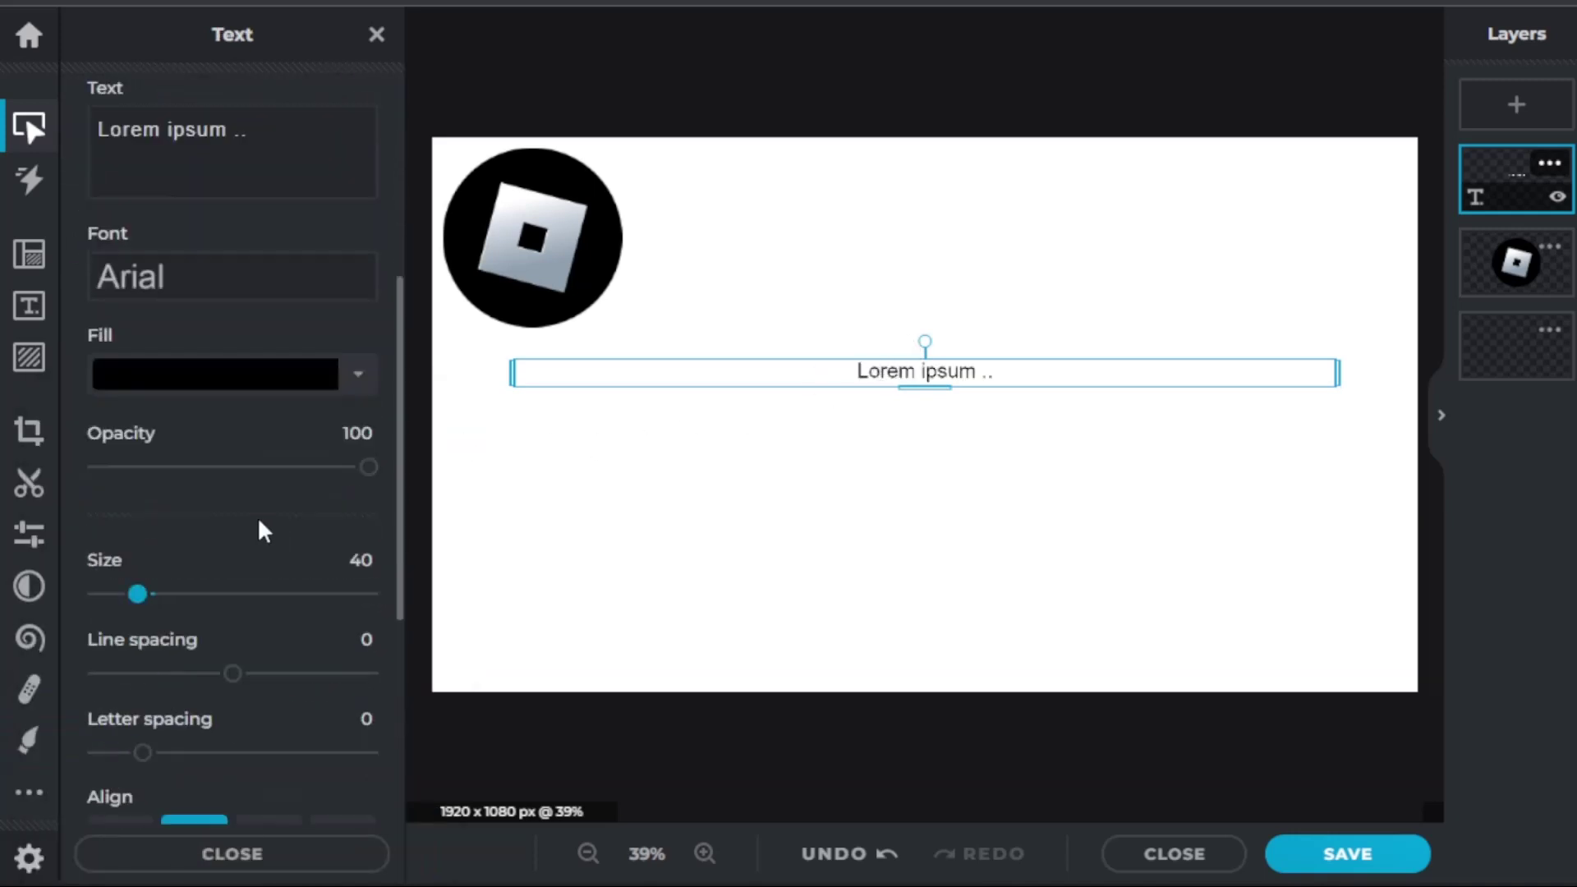
pyautogui.click(279, 578)
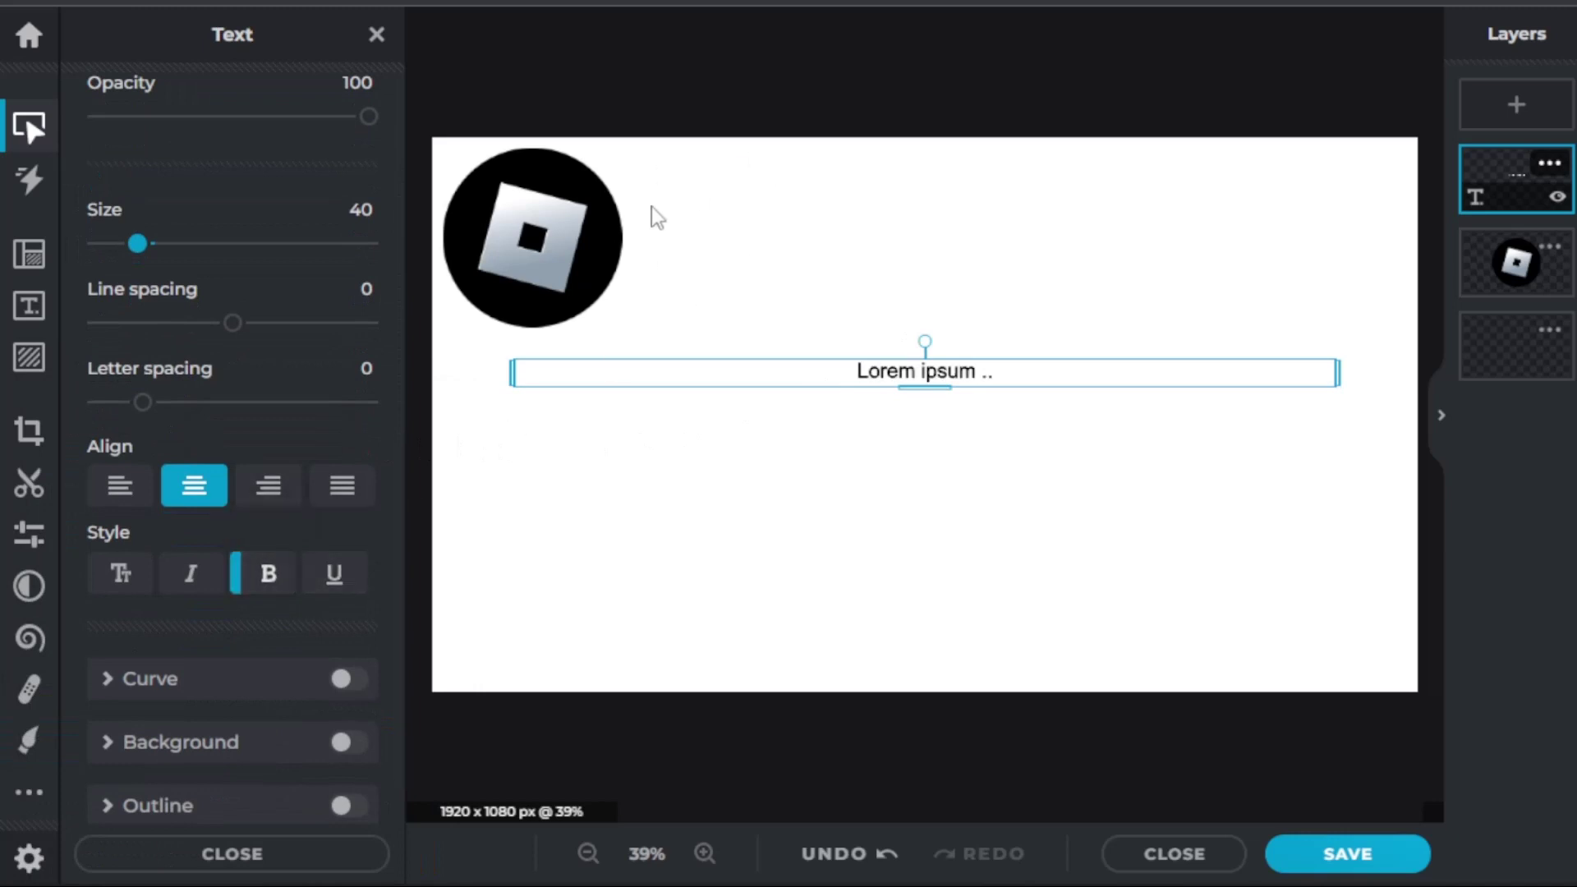
pyautogui.scroll(1, 859, 403)
pyautogui.scroll(-2, 871, 370)
pyautogui.scroll(-2, 77, 467)
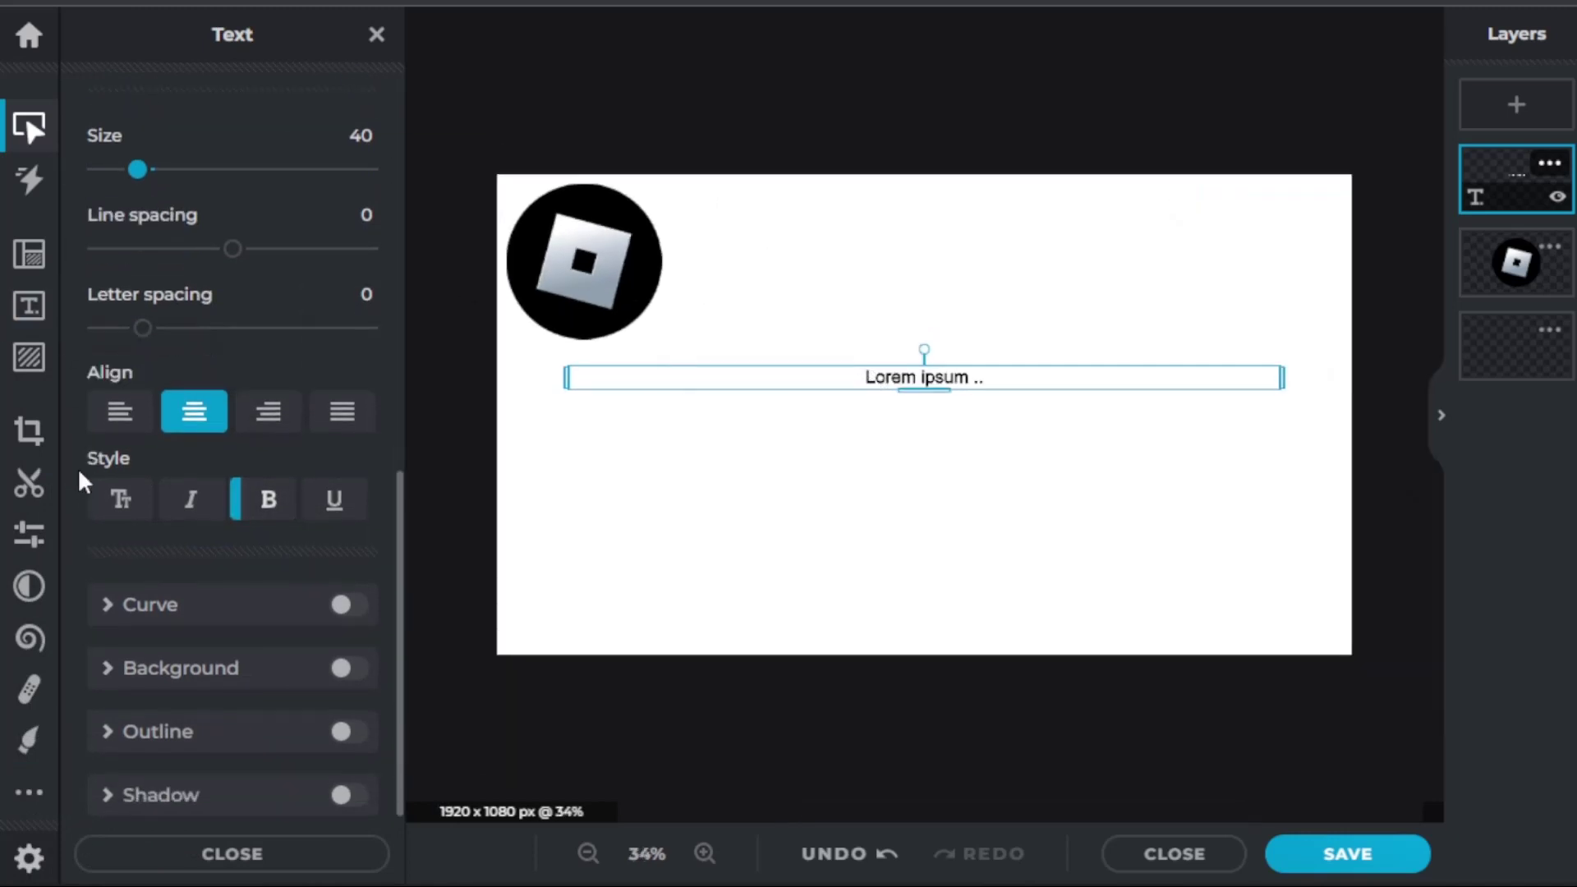
pyautogui.click(124, 402)
pyautogui.moveTo(707, 379); pyautogui.dragTo(818, 211)
# Replace the placeholder with 'Roblox', move it up and enlarge it
pyautogui.doubleClick(818, 210)
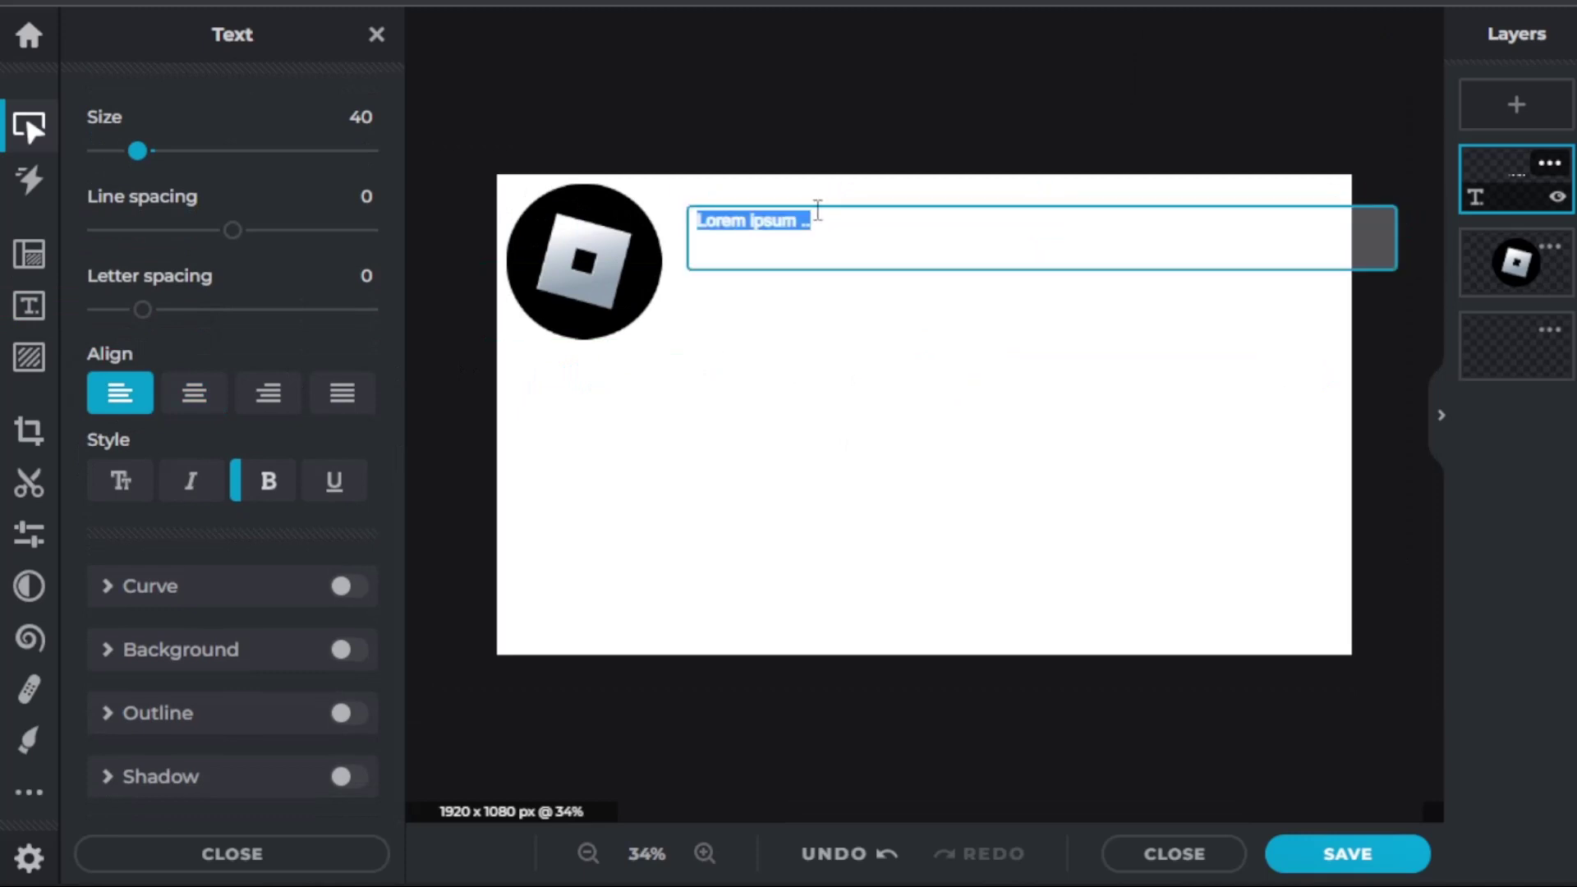
pyautogui.write('Roblox')
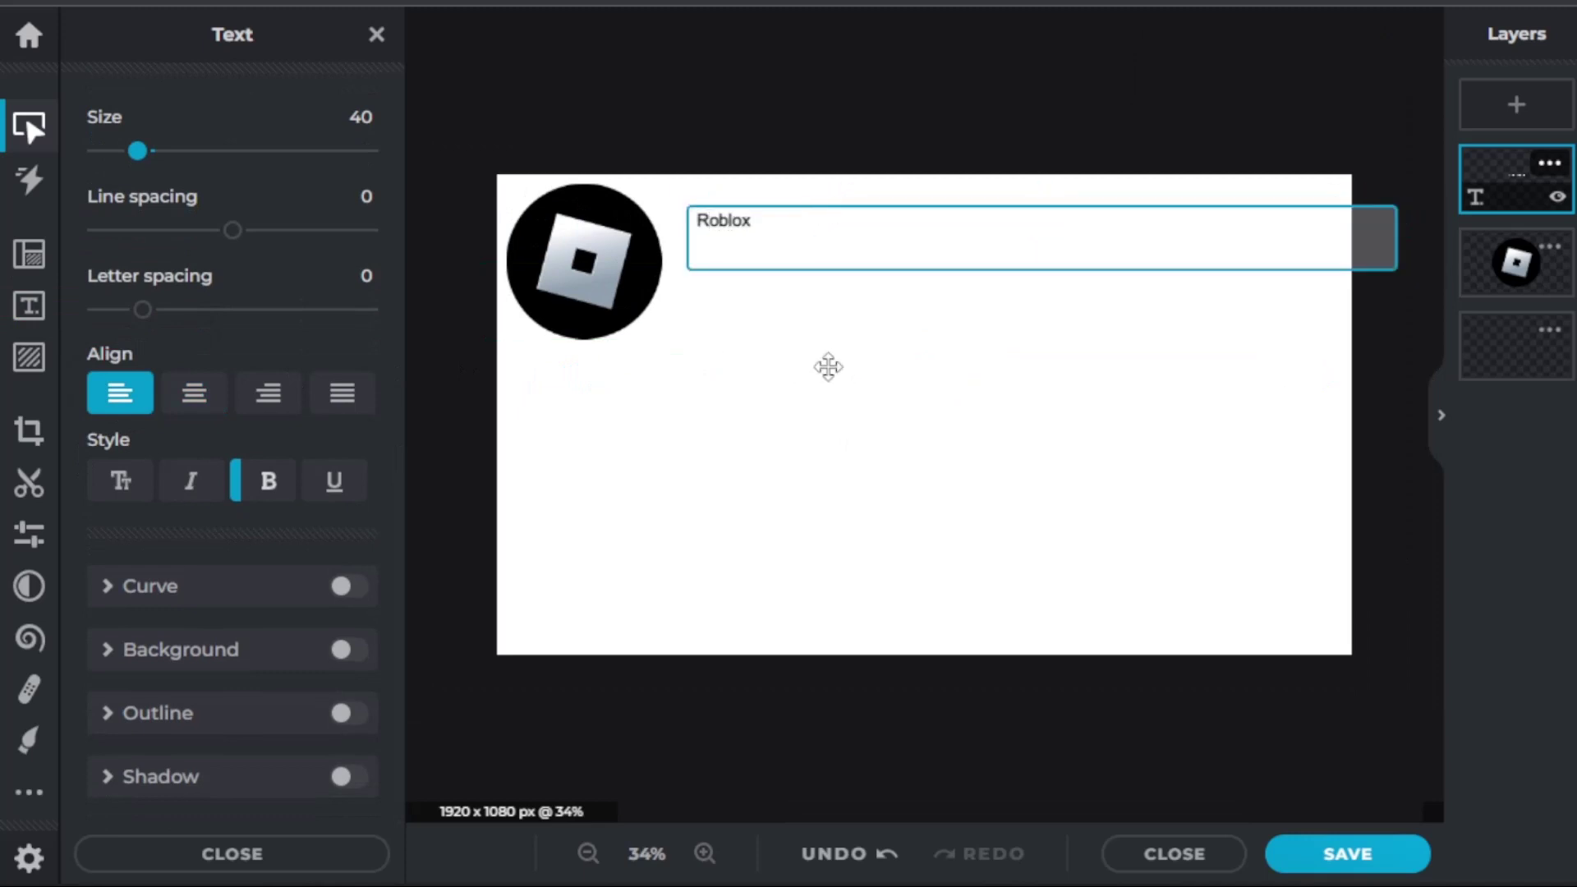
pyautogui.click(829, 369)
pyautogui.moveTo(881, 204)
pyautogui.mouseDown()
pyautogui.moveTo(849, 201)
pyautogui.moveTo(859, 211)
pyautogui.moveTo(855, 197)
pyautogui.mouseUp()
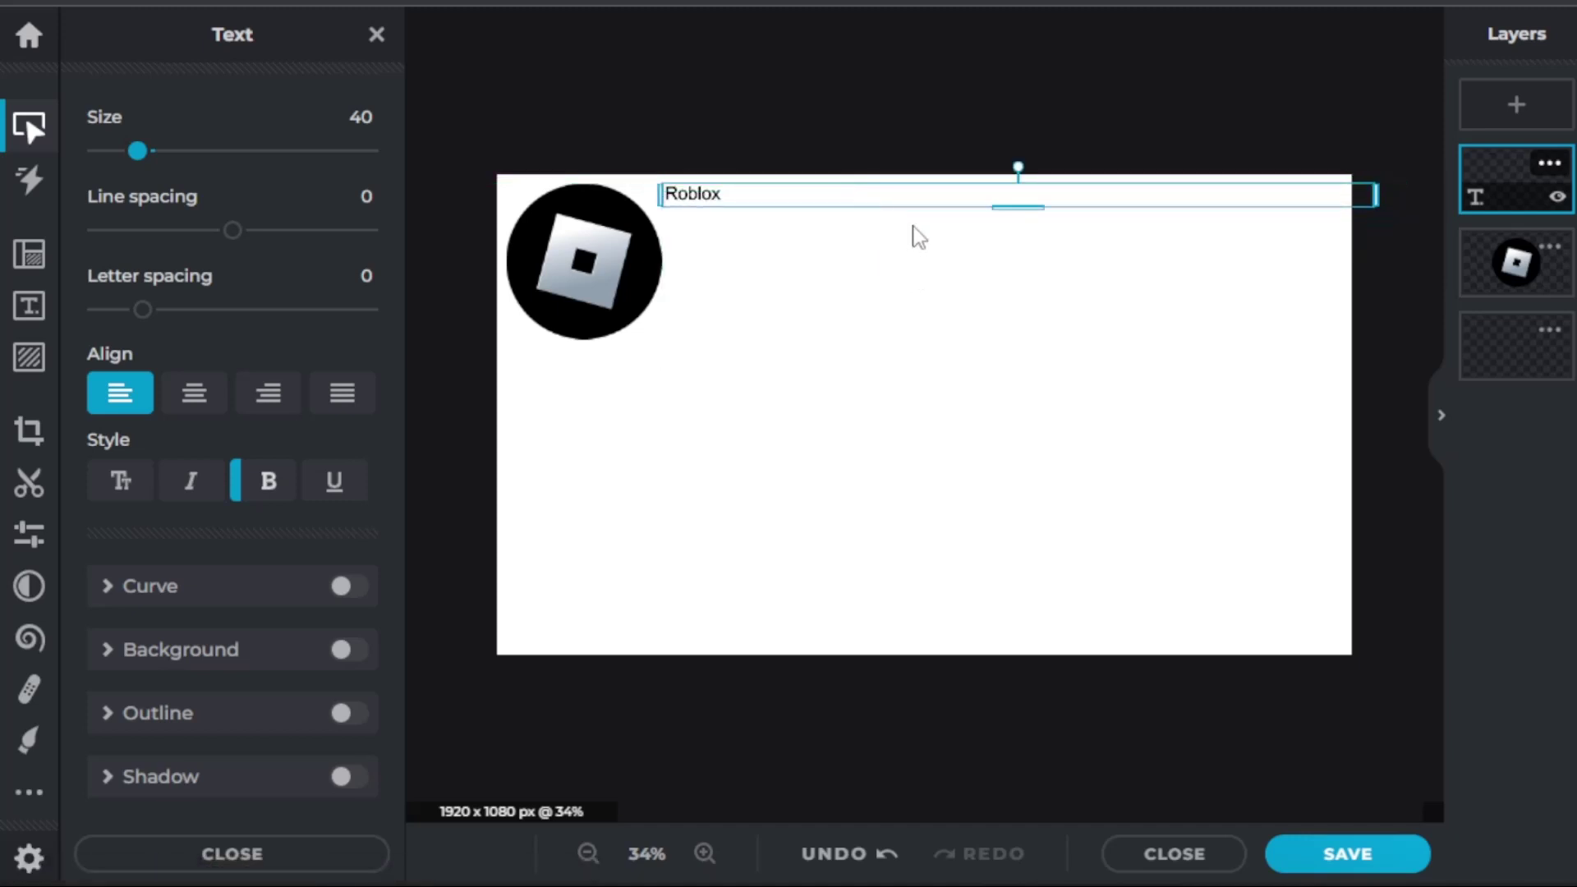
pyautogui.moveTo(1015, 207); pyautogui.dragTo(1074, 217)
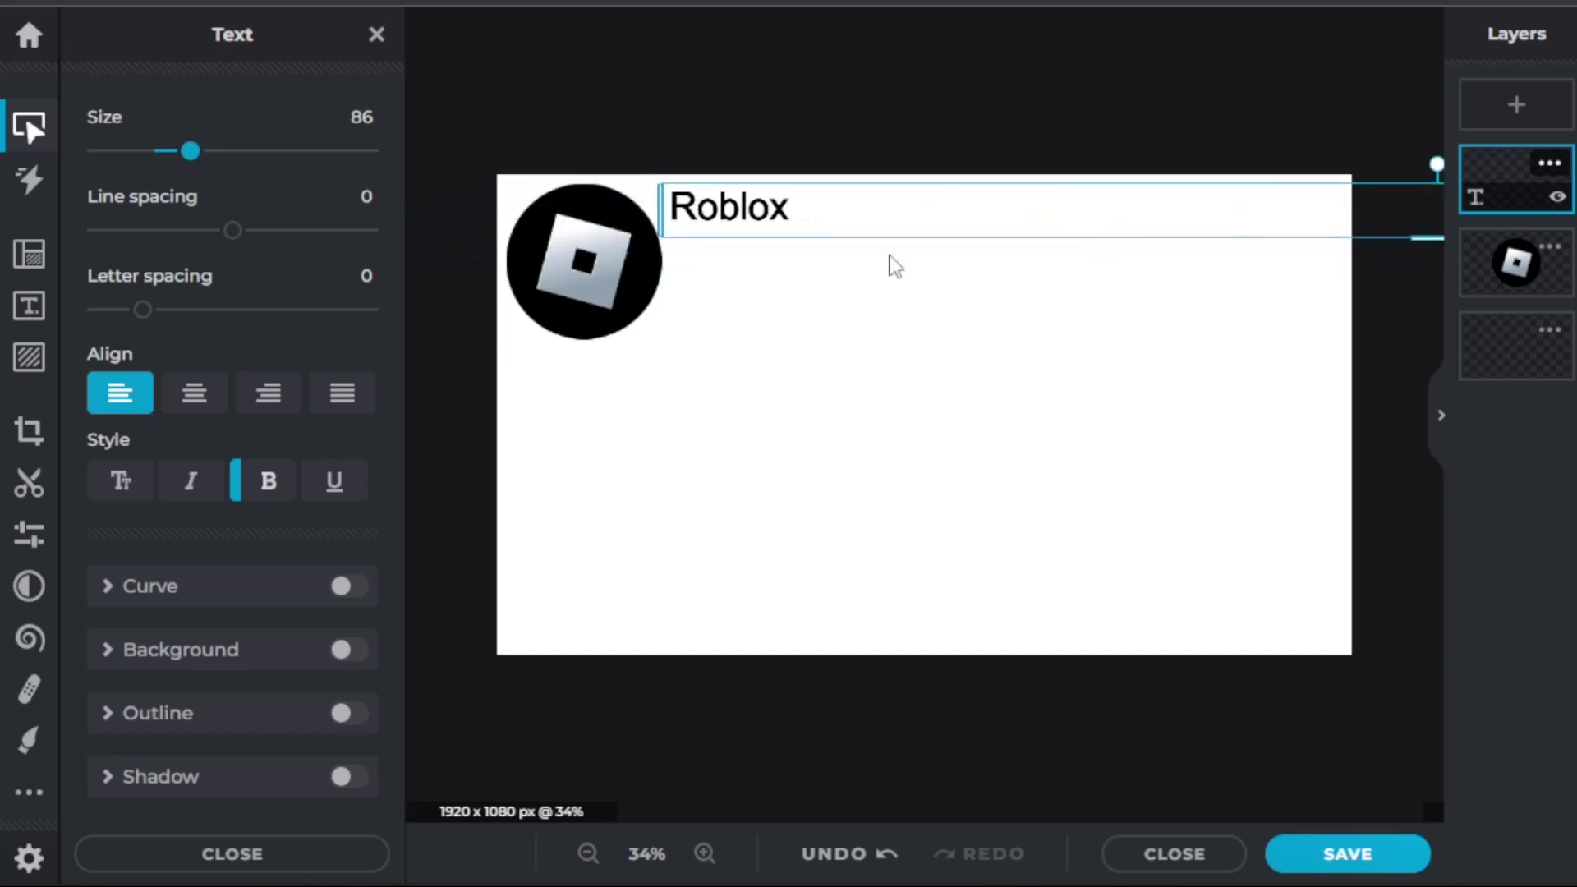
# Position the Roblox text at X 390, Y 40
pyautogui.click(796, 211)
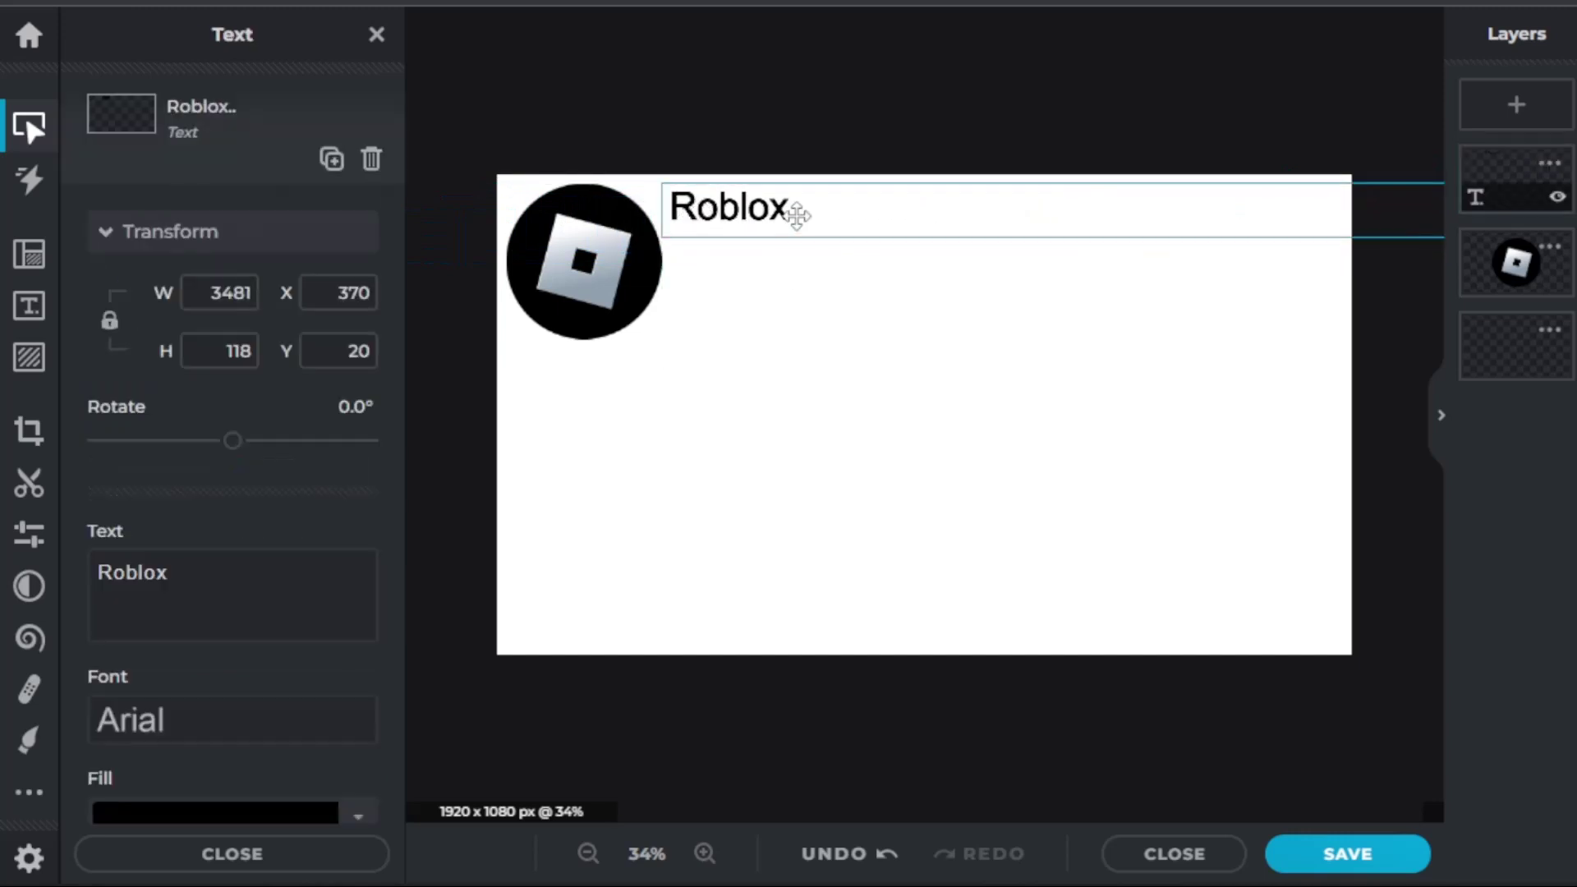
pyautogui.doubleClick(353, 292)
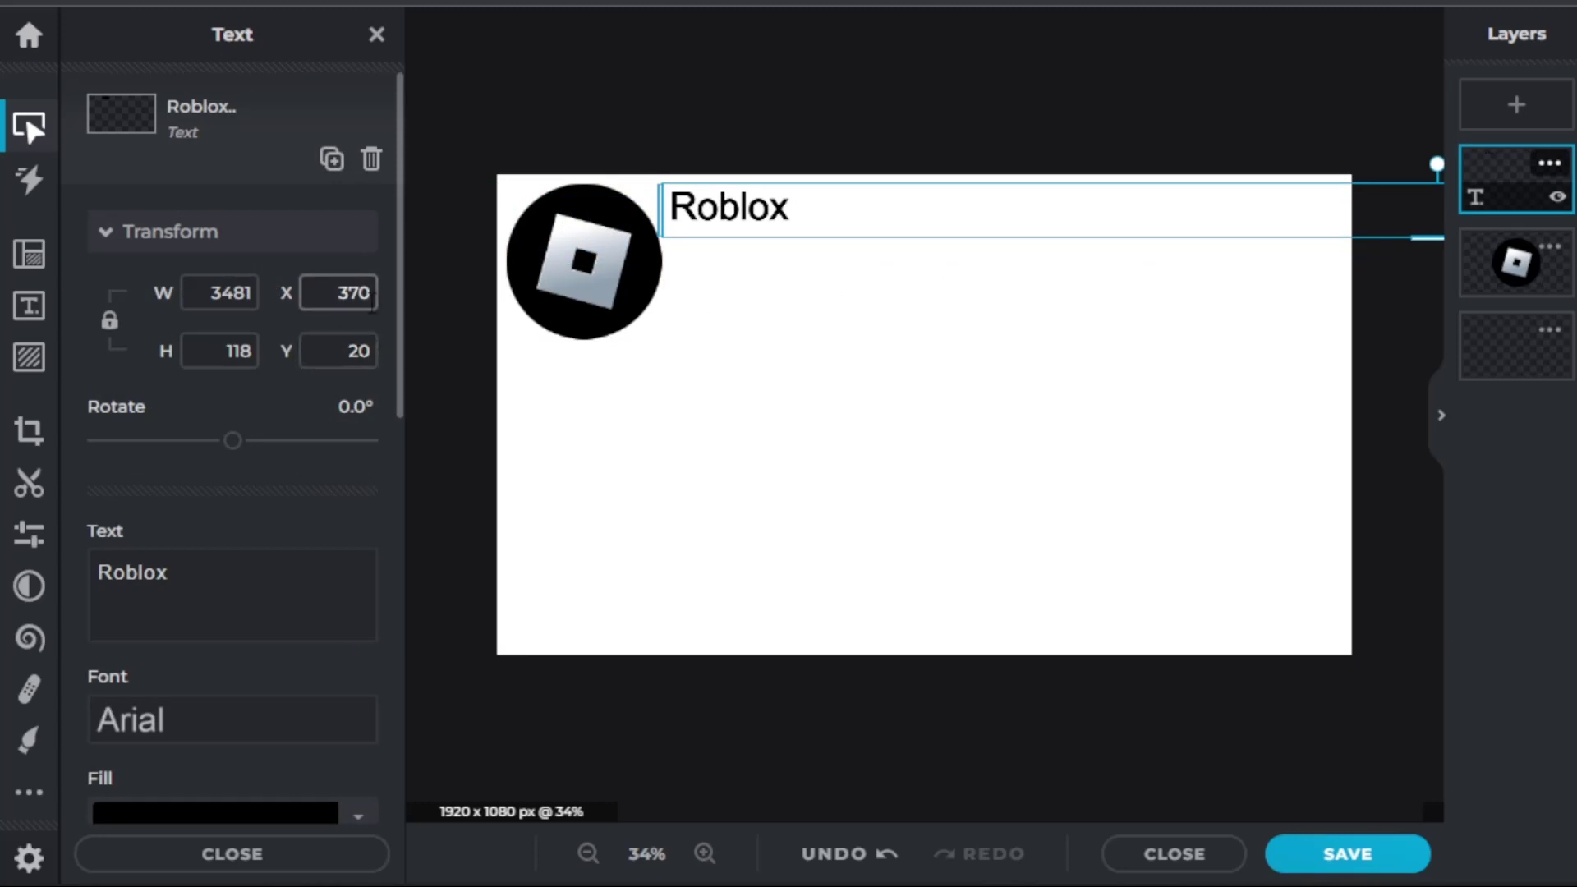
pyautogui.write('390')
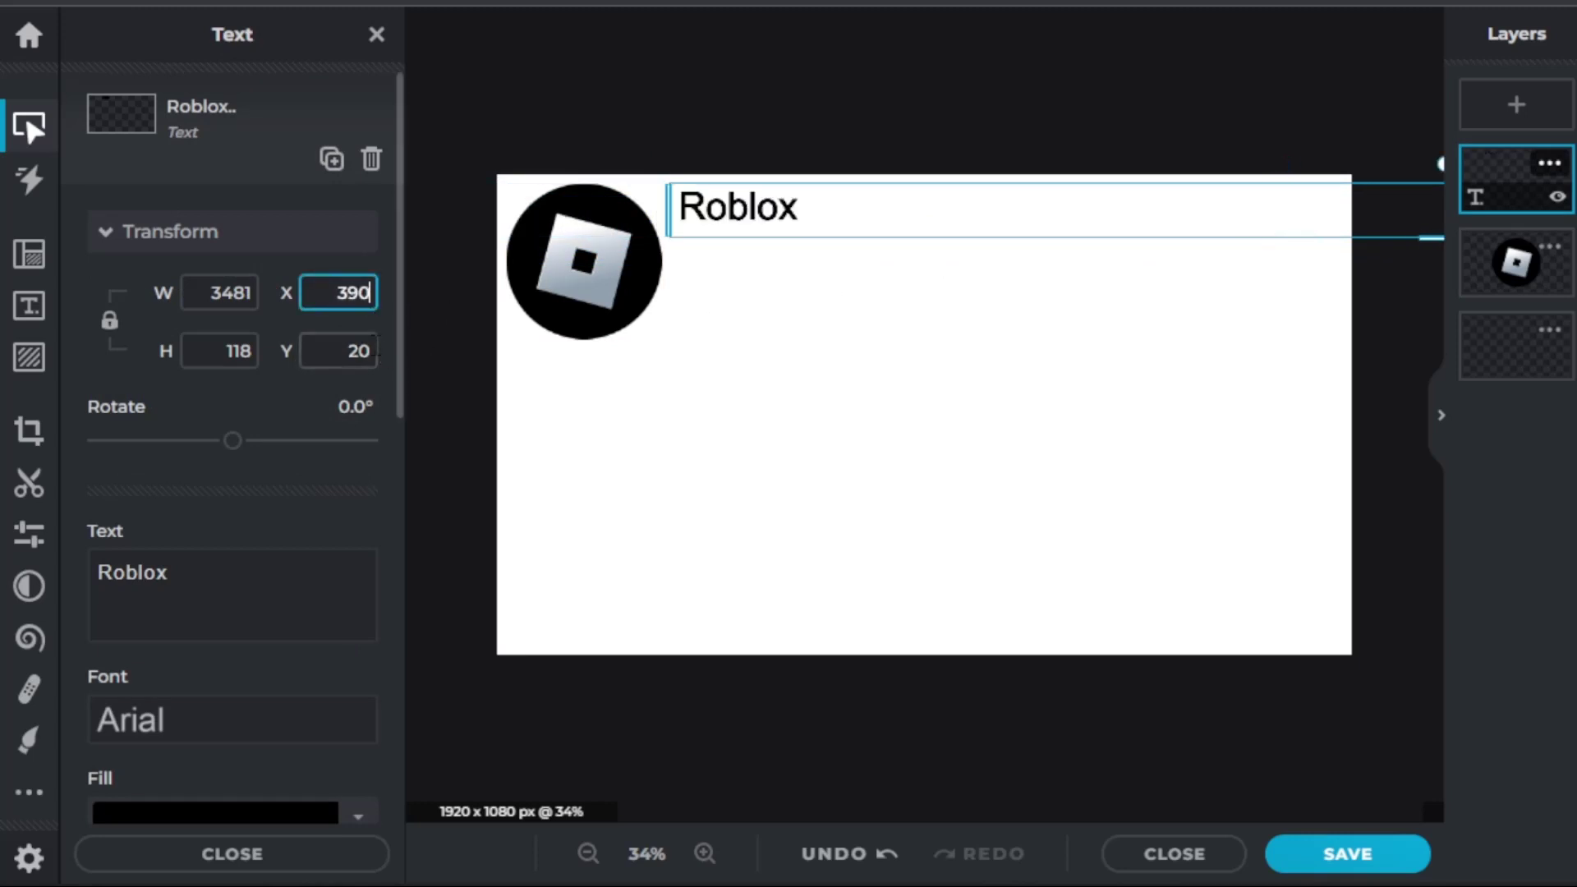
pyautogui.press('Tab')
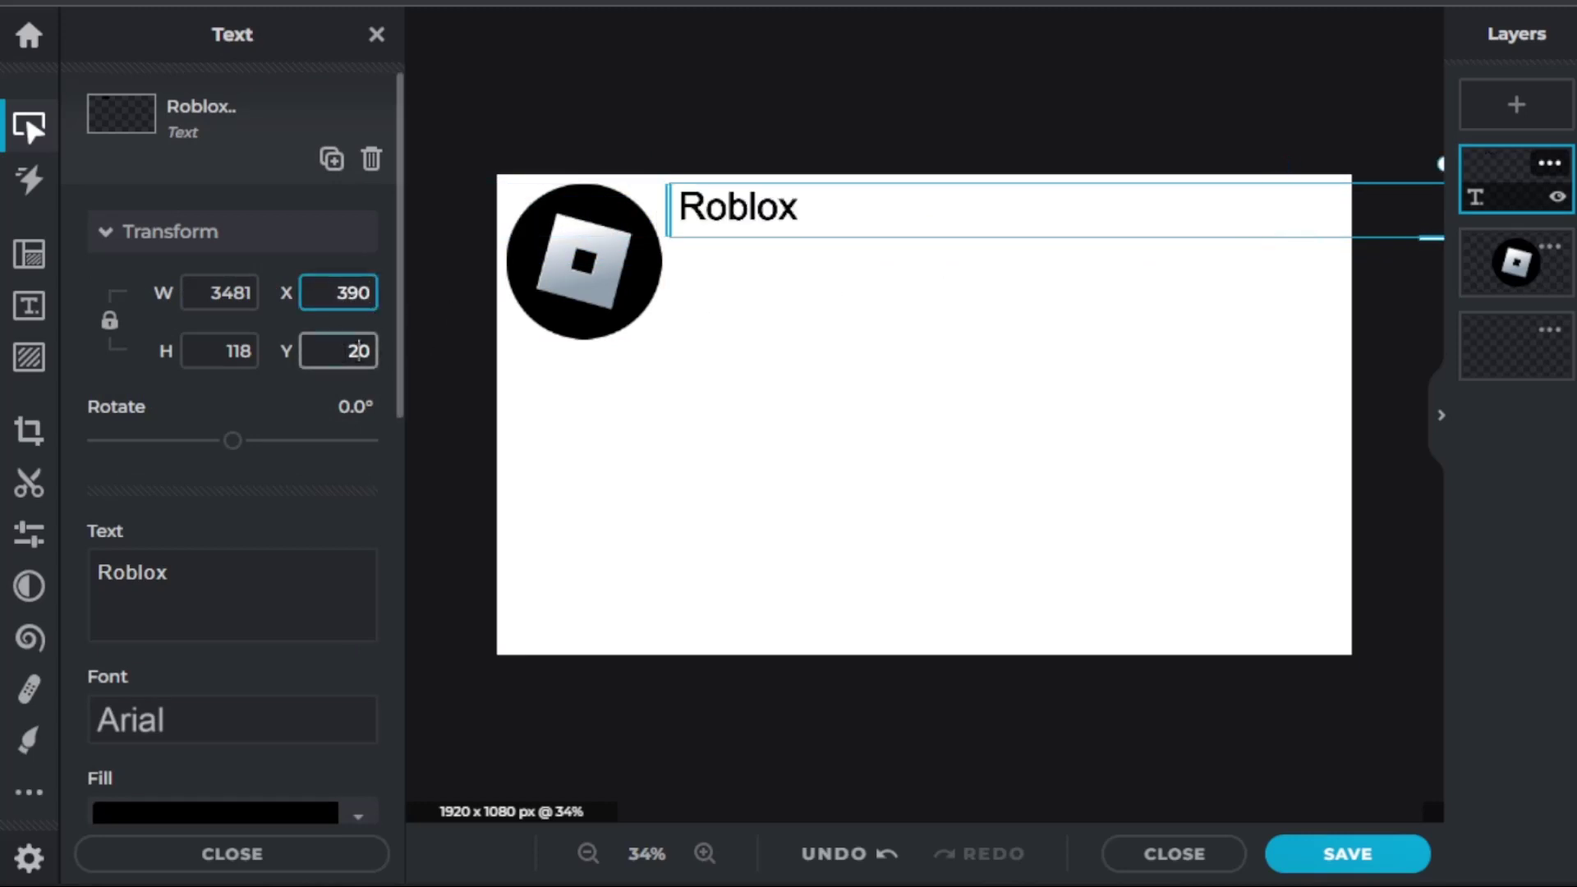
pyautogui.write('40')
pyautogui.click(1052, 427)
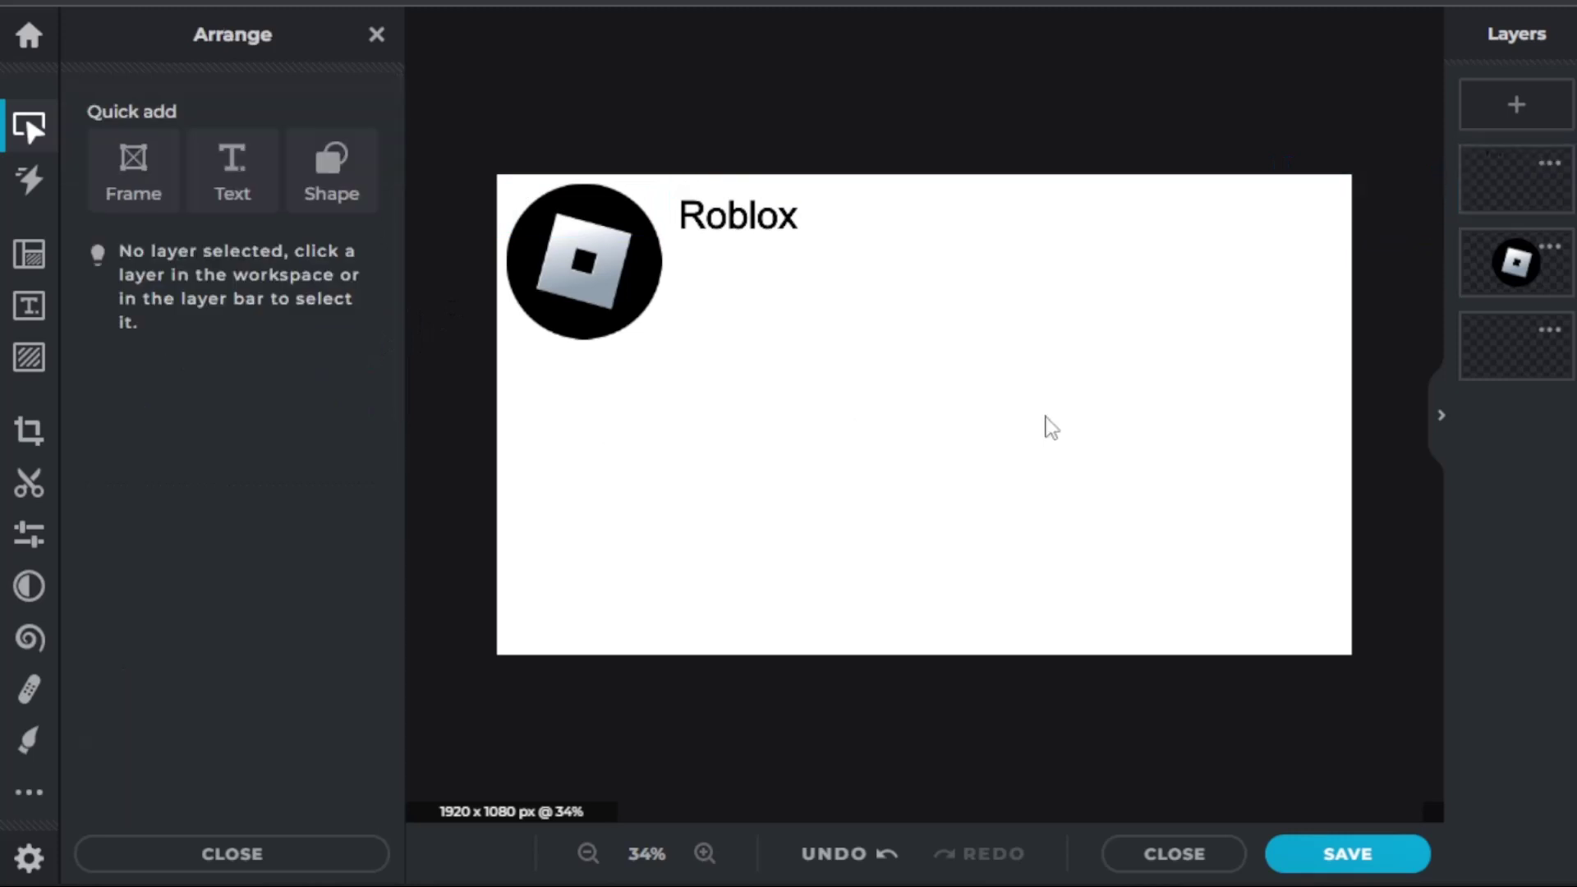
# Duplicate the Roblox text layer and move the copy just below the name
pyautogui.click(926, 214)
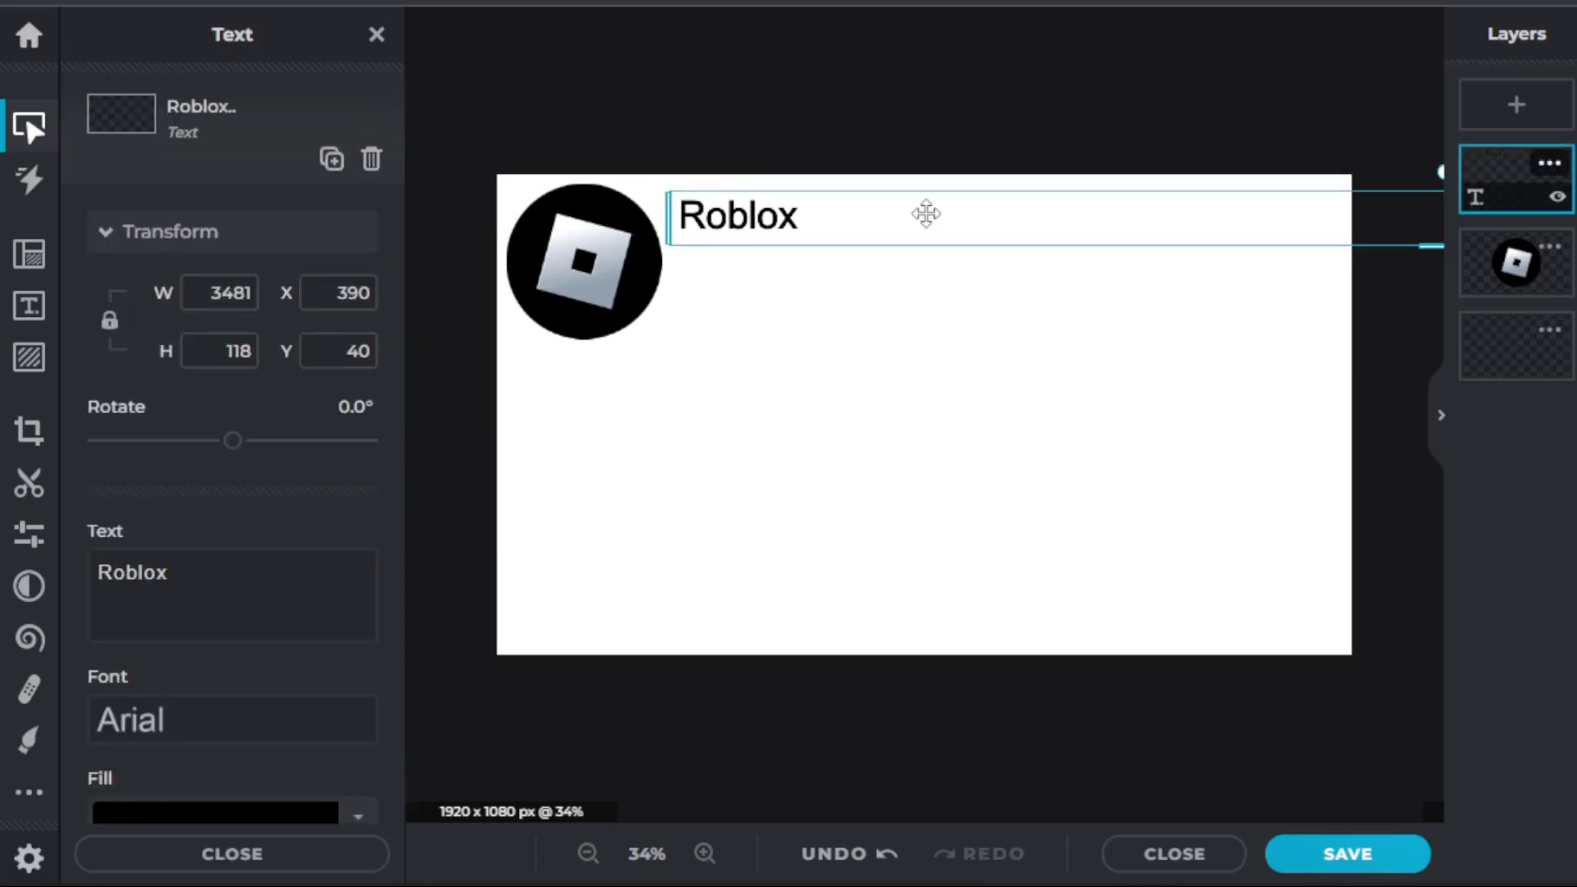
pyautogui.rightClick(927, 216)
pyautogui.click(1067, 511)
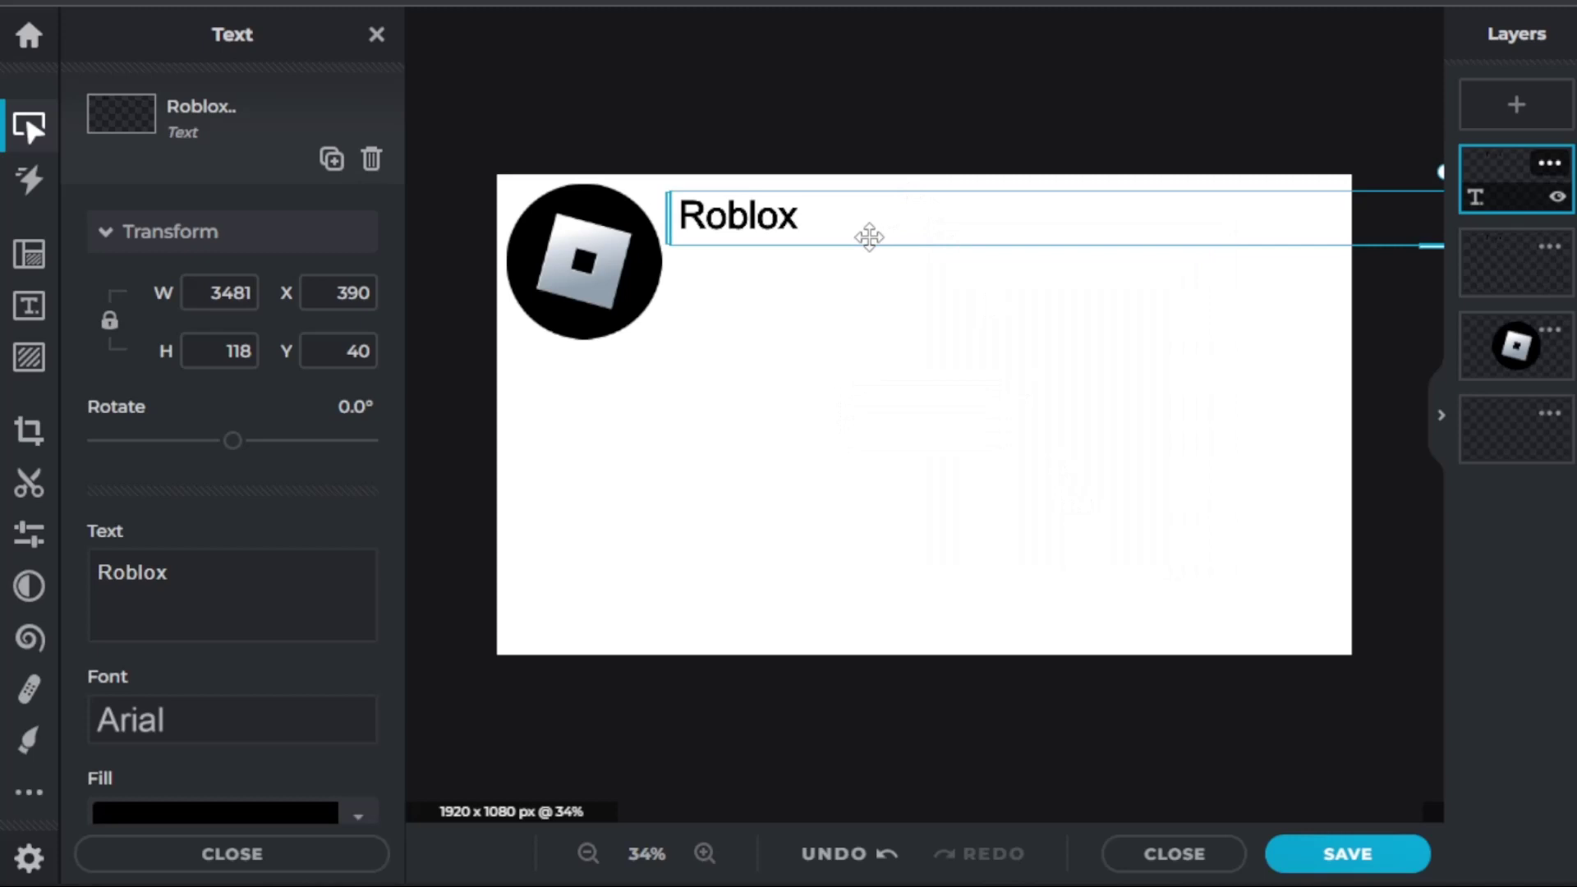
pyautogui.moveTo(870, 236); pyautogui.dragTo(873, 284)
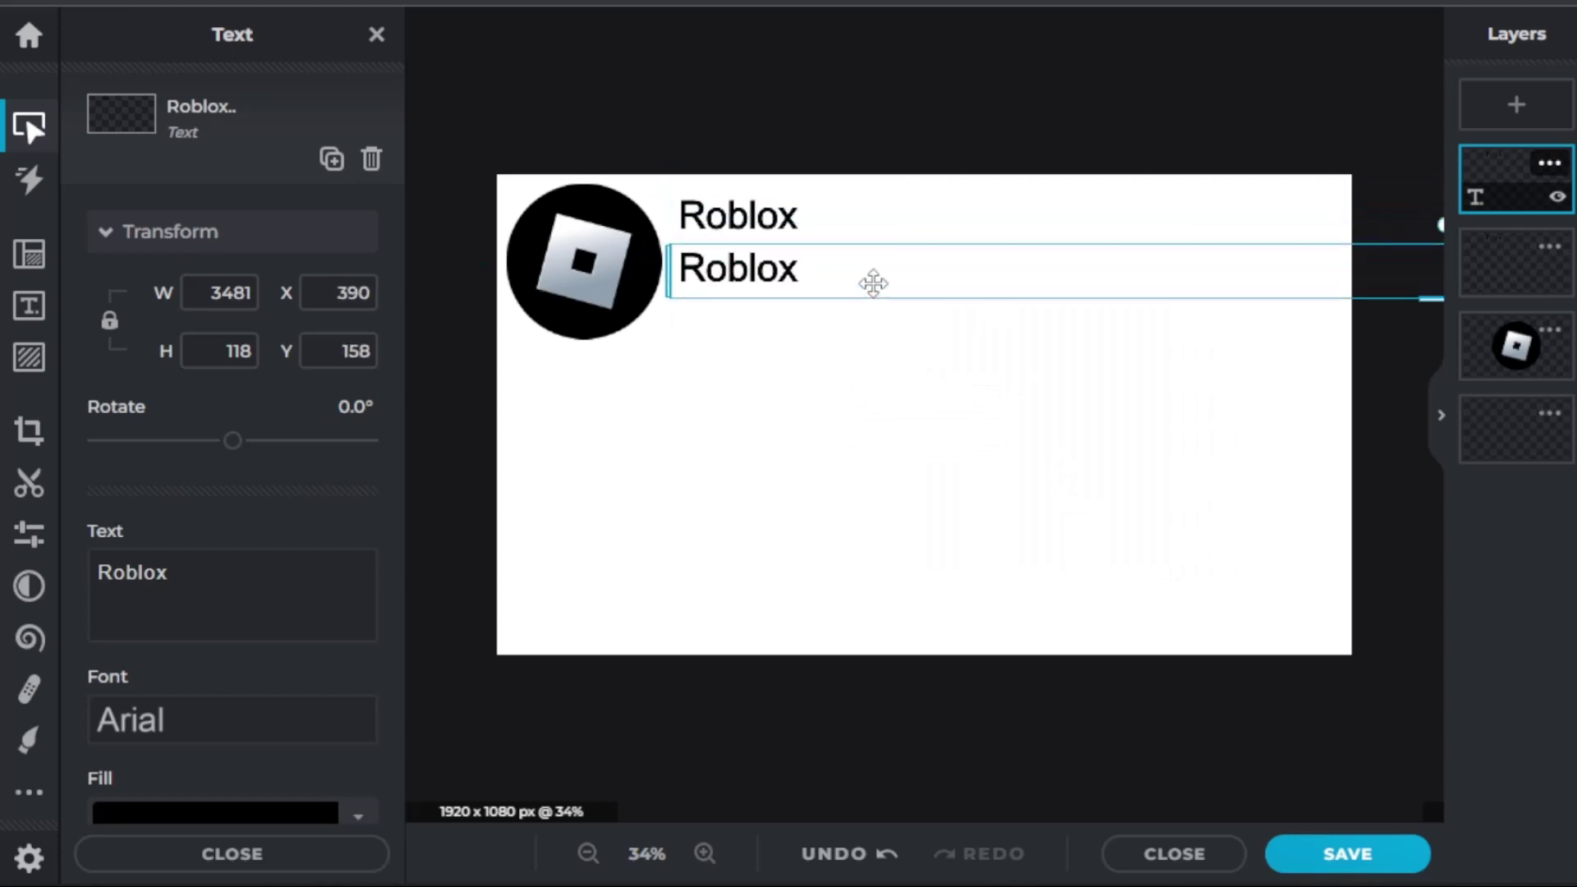
pyautogui.scroll(-5, 189, 575)
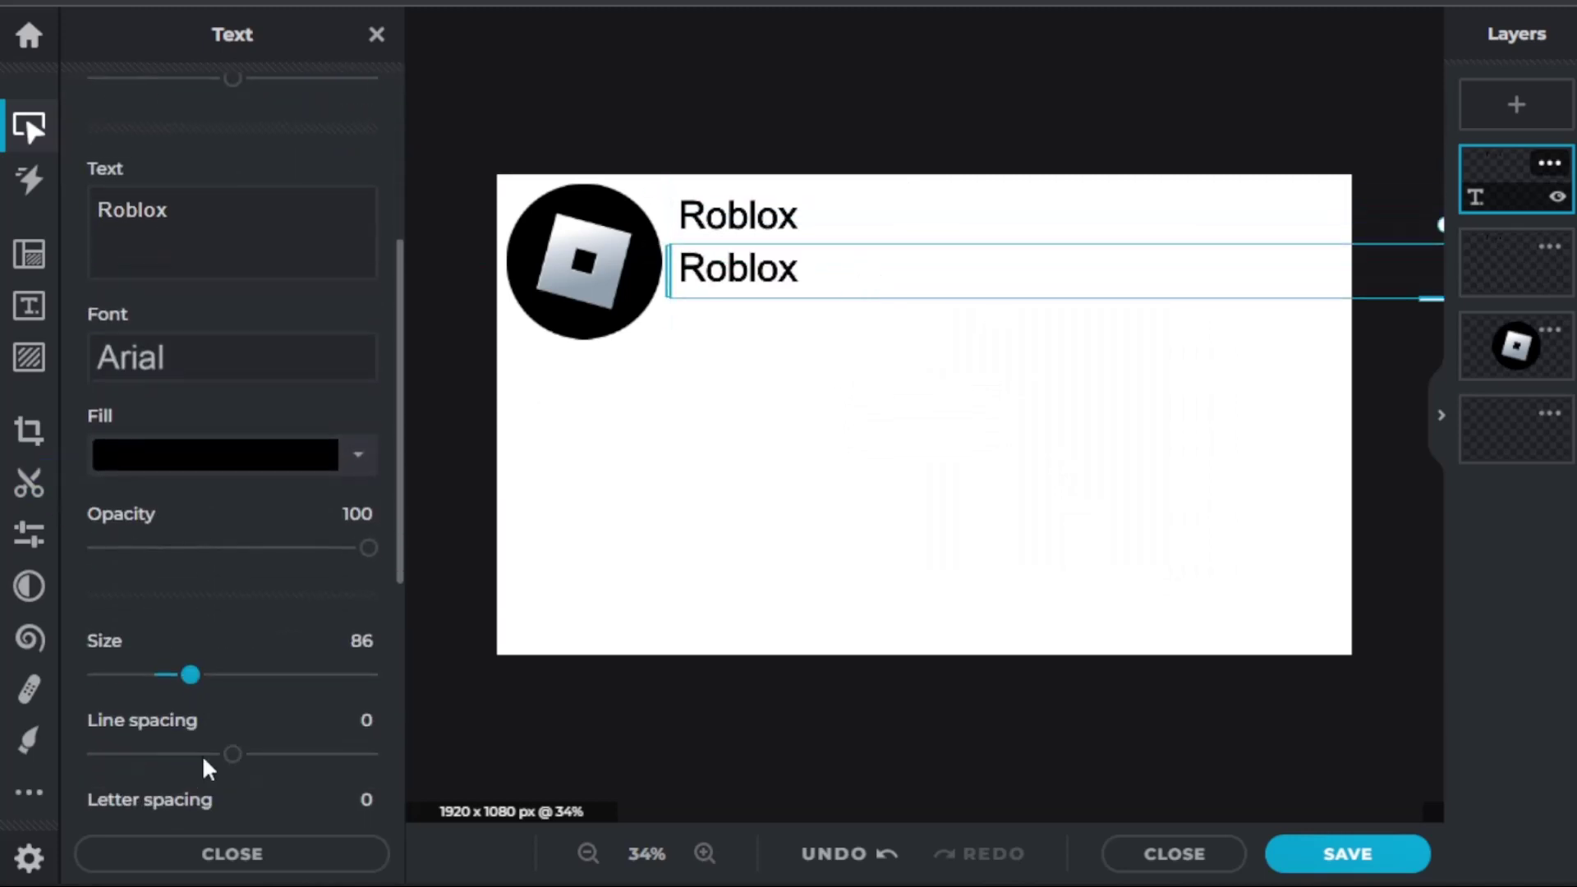
pyautogui.scroll(-5, 247, 743)
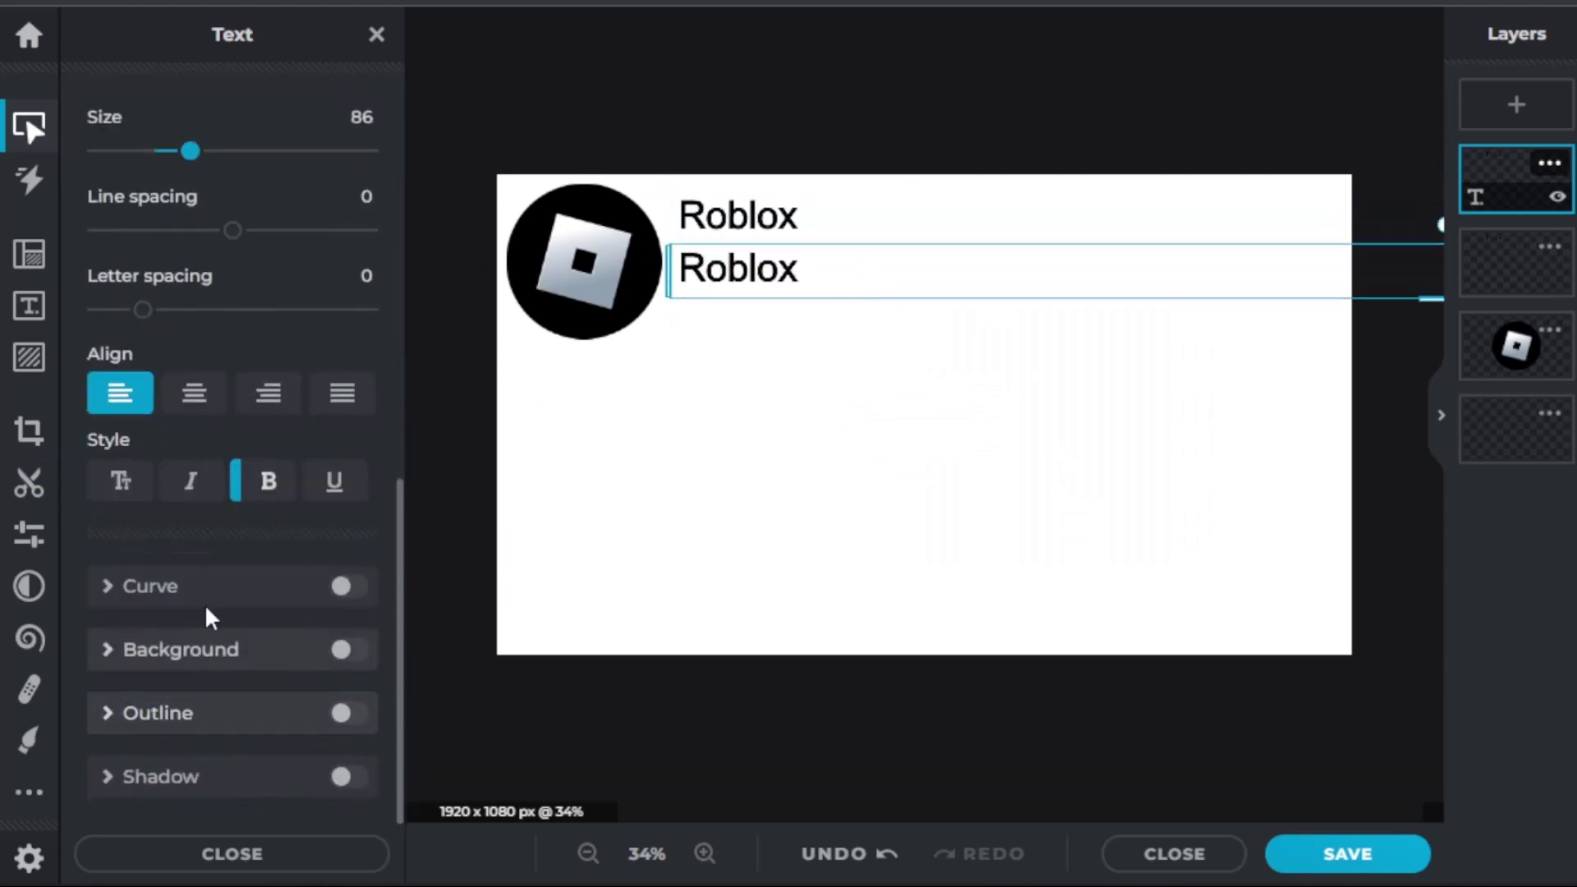
pyautogui.click(271, 483)
pyautogui.scroll(4, 271, 483)
pyautogui.click(187, 205)
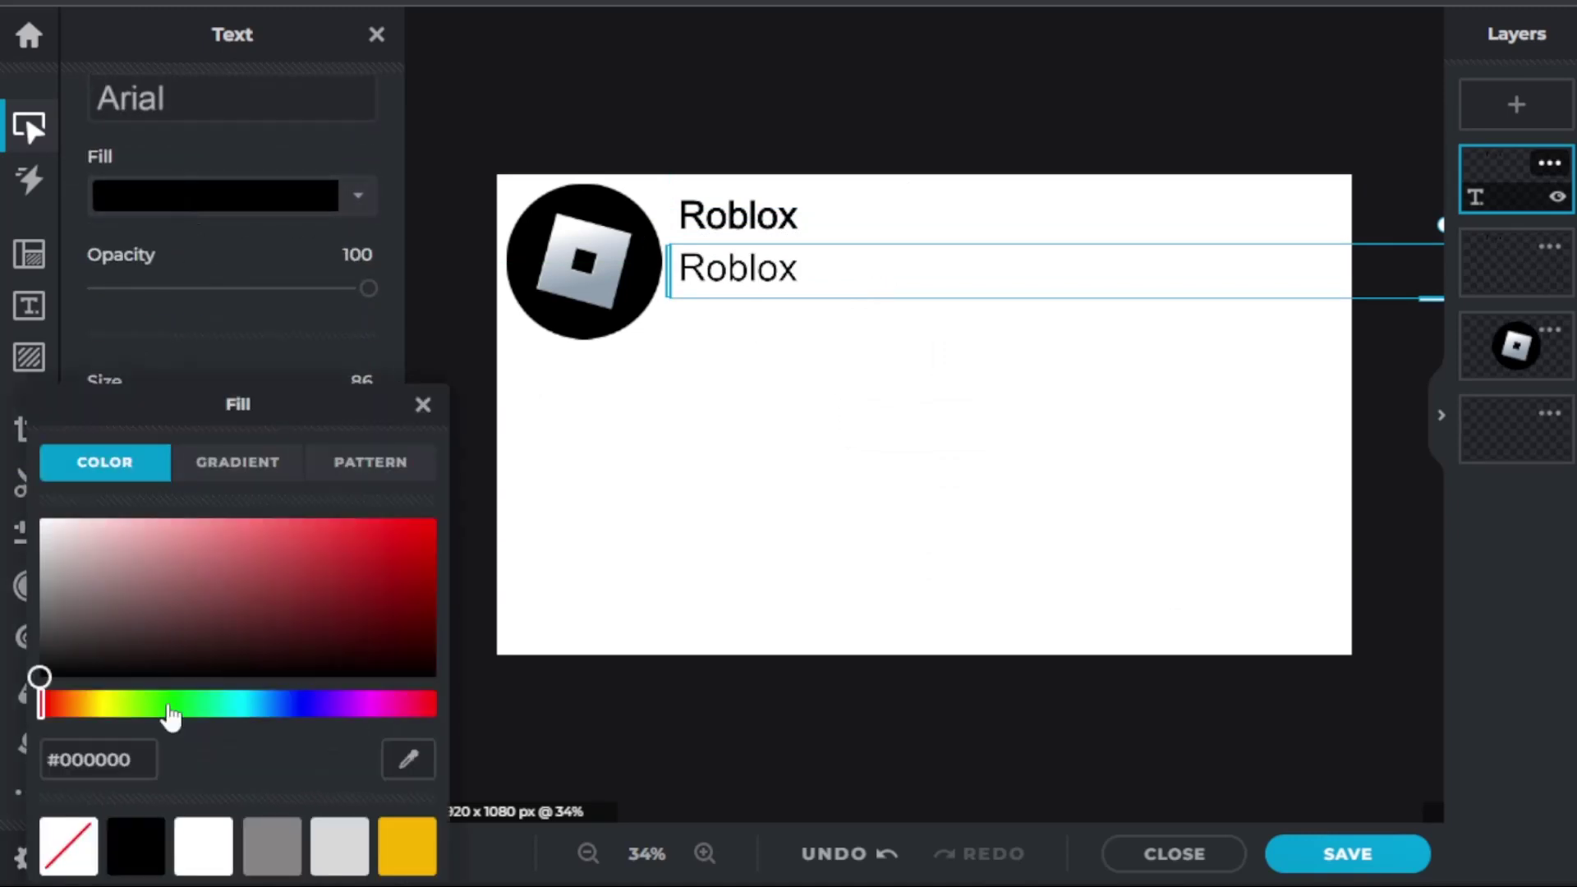
pyautogui.click(294, 863)
pyautogui.click(756, 282)
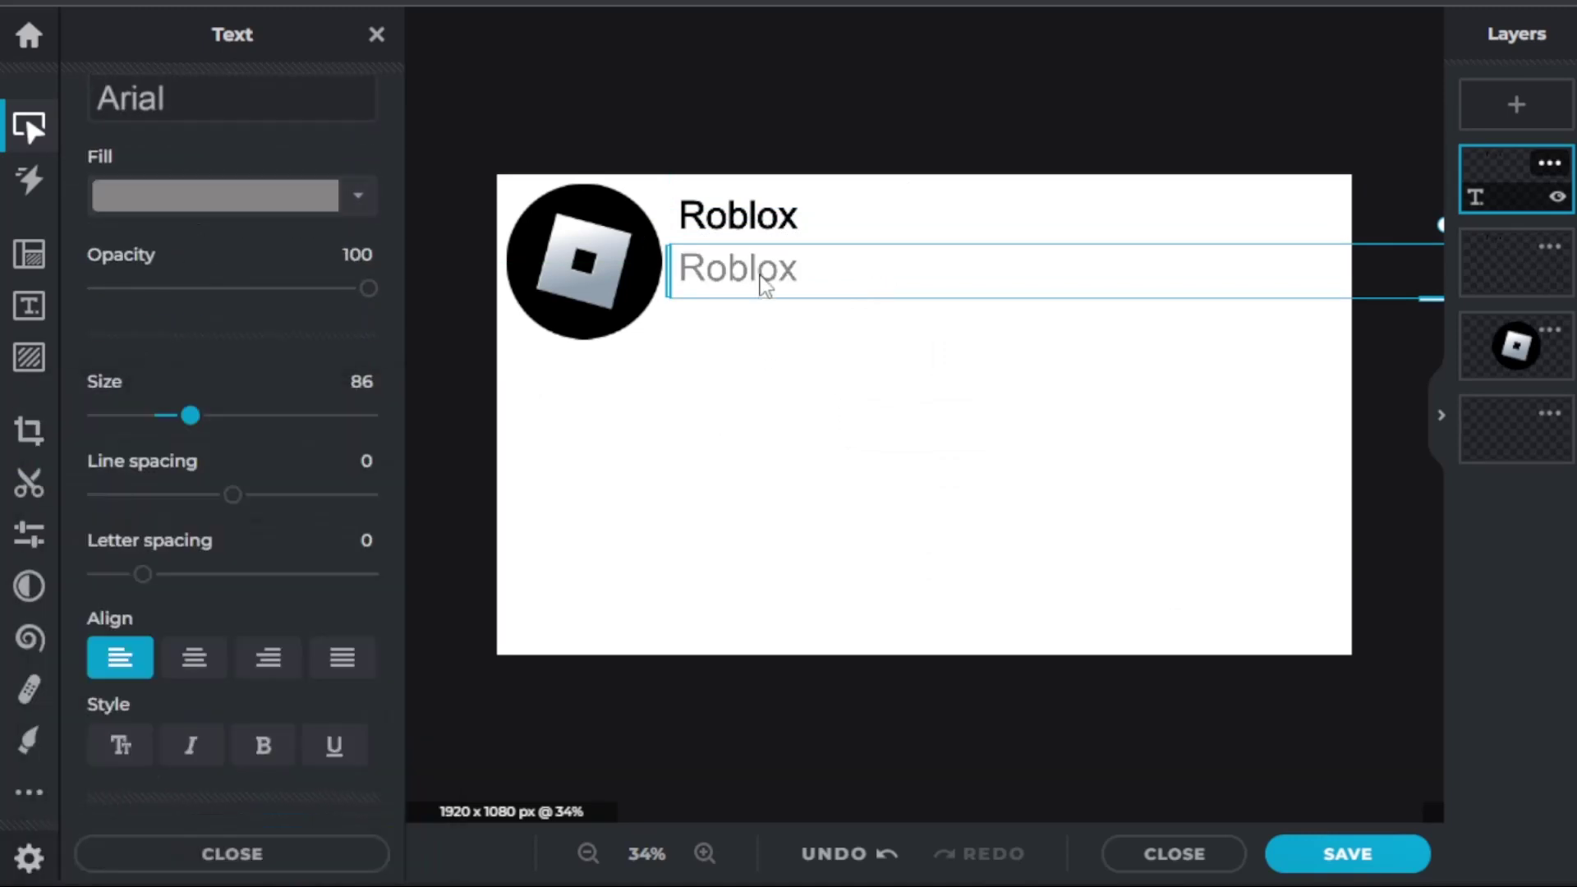
pyautogui.doubleClick(762, 275)
pyautogui.write('@')
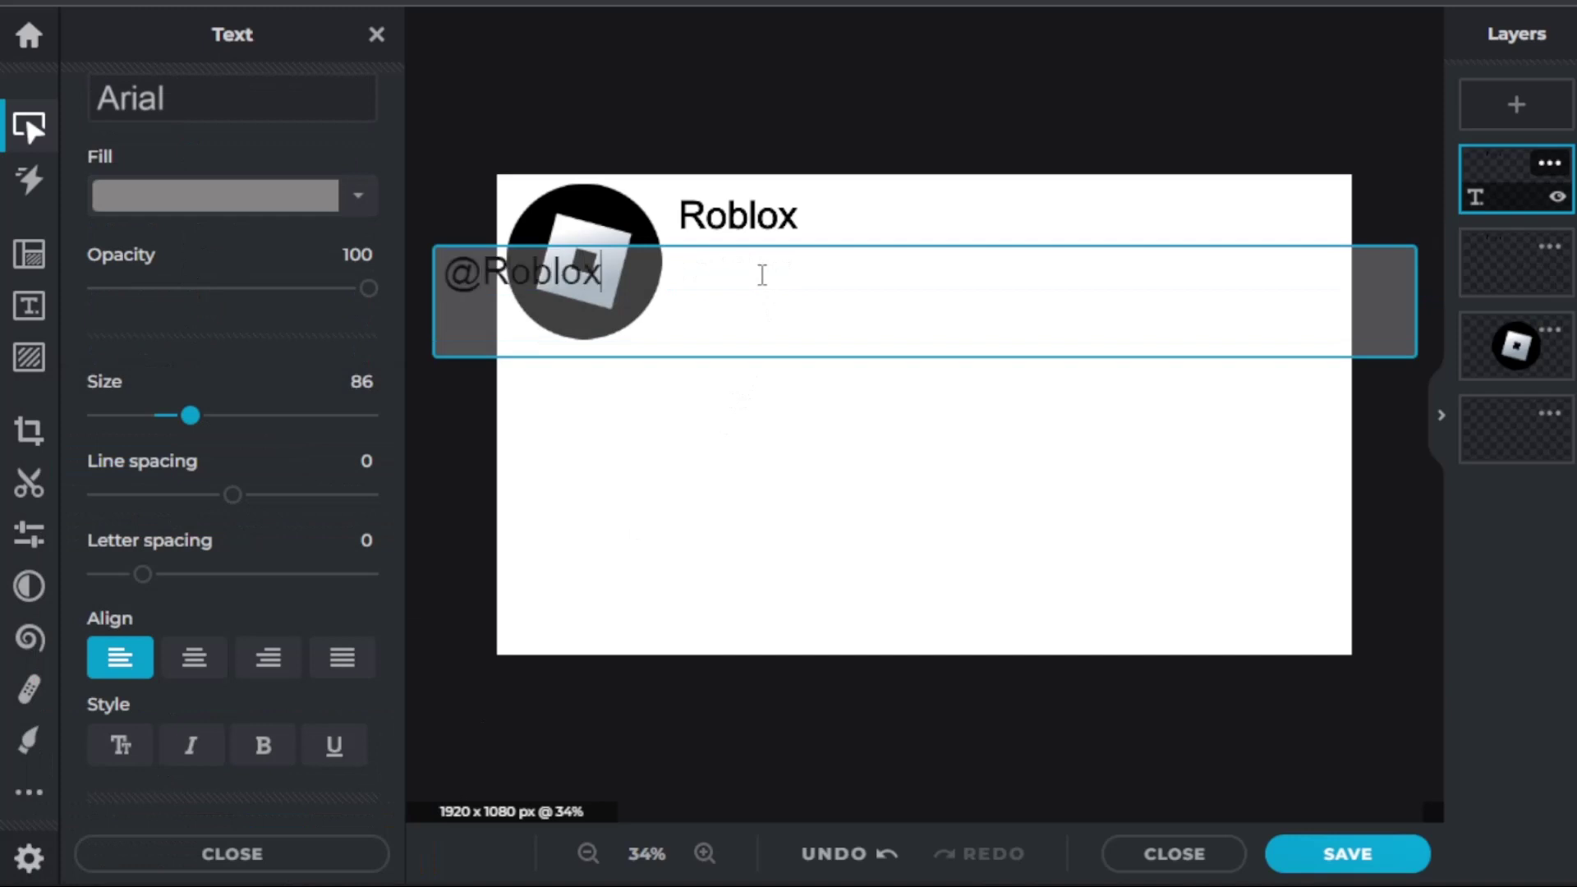
pyautogui.click(795, 599)
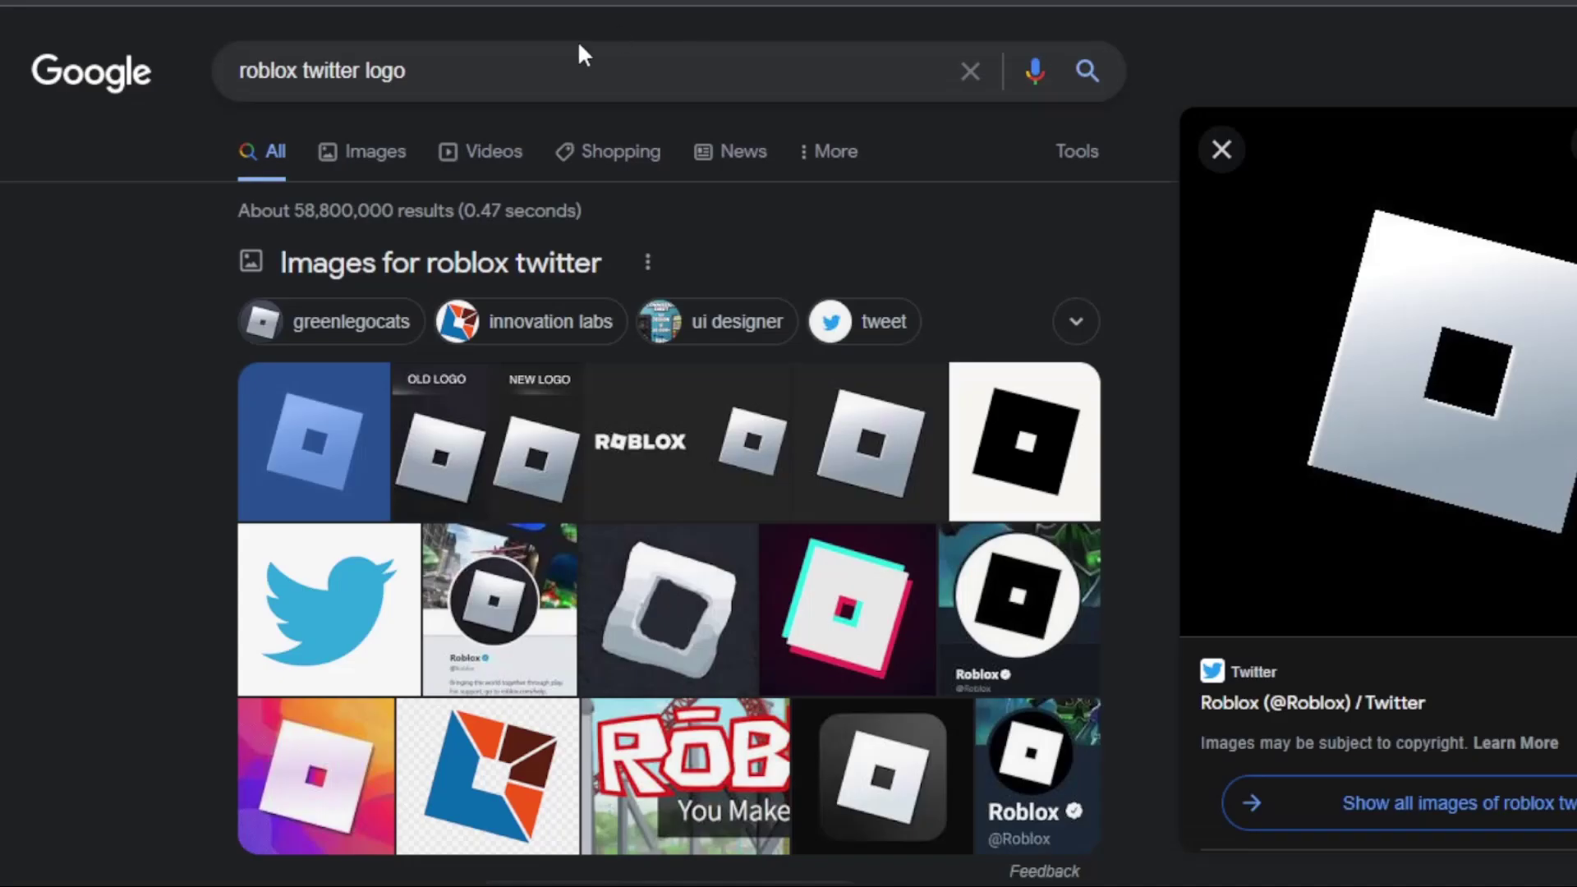
# Search Google Images for 'twitter verified logo'
pyautogui.click(567, 64)
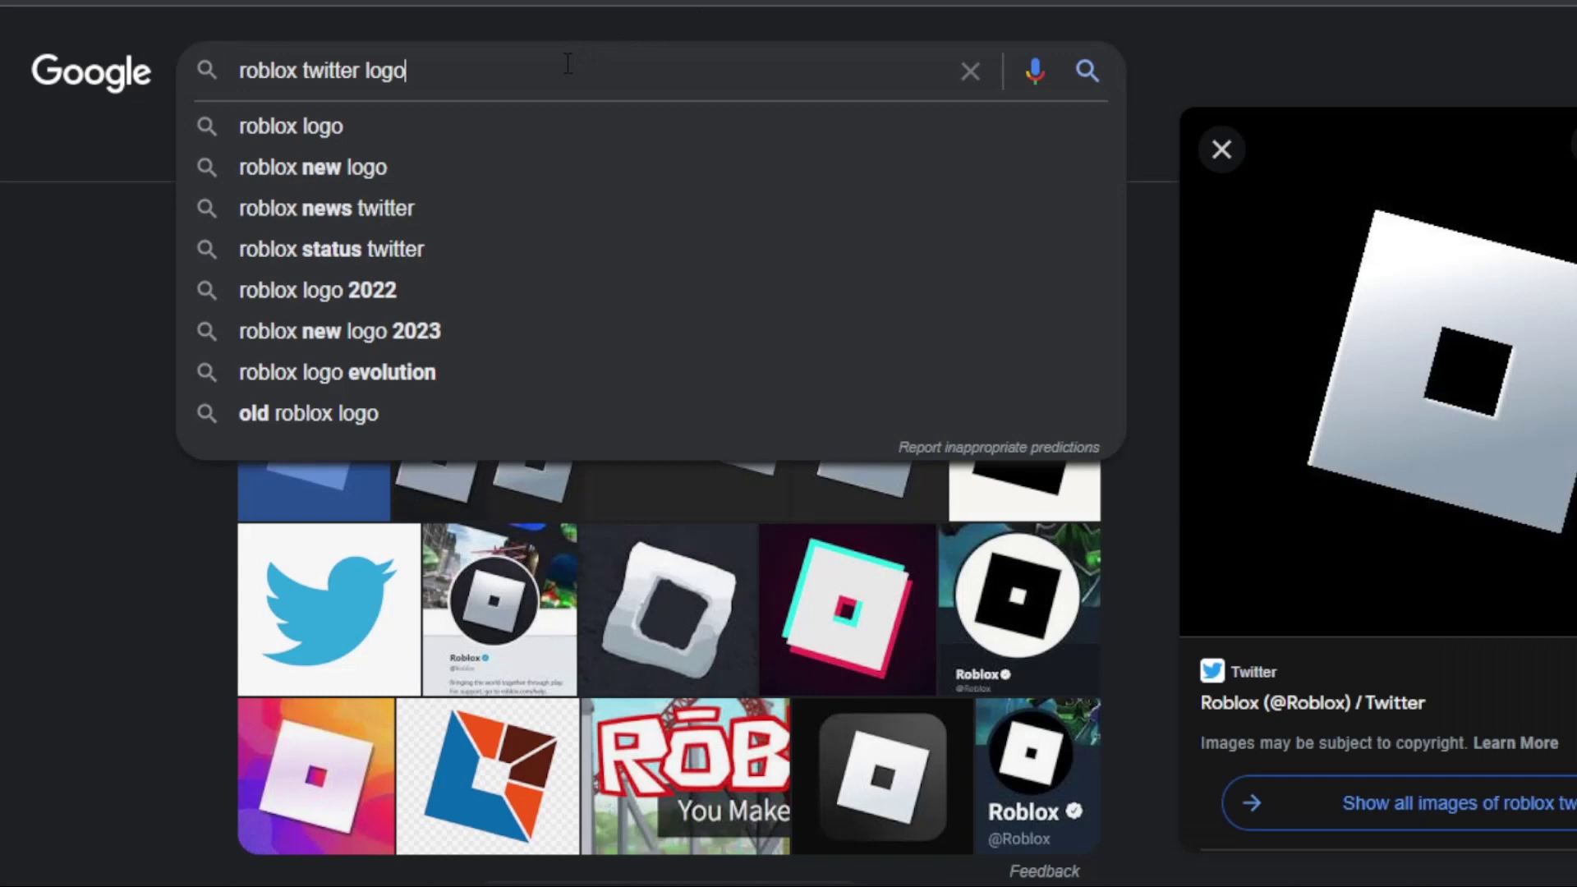
pyautogui.hotkey('ctrl', 'a')
pyautogui.write('rp')
pyautogui.press('BackSpace')
pyautogui.press('BackSpace')
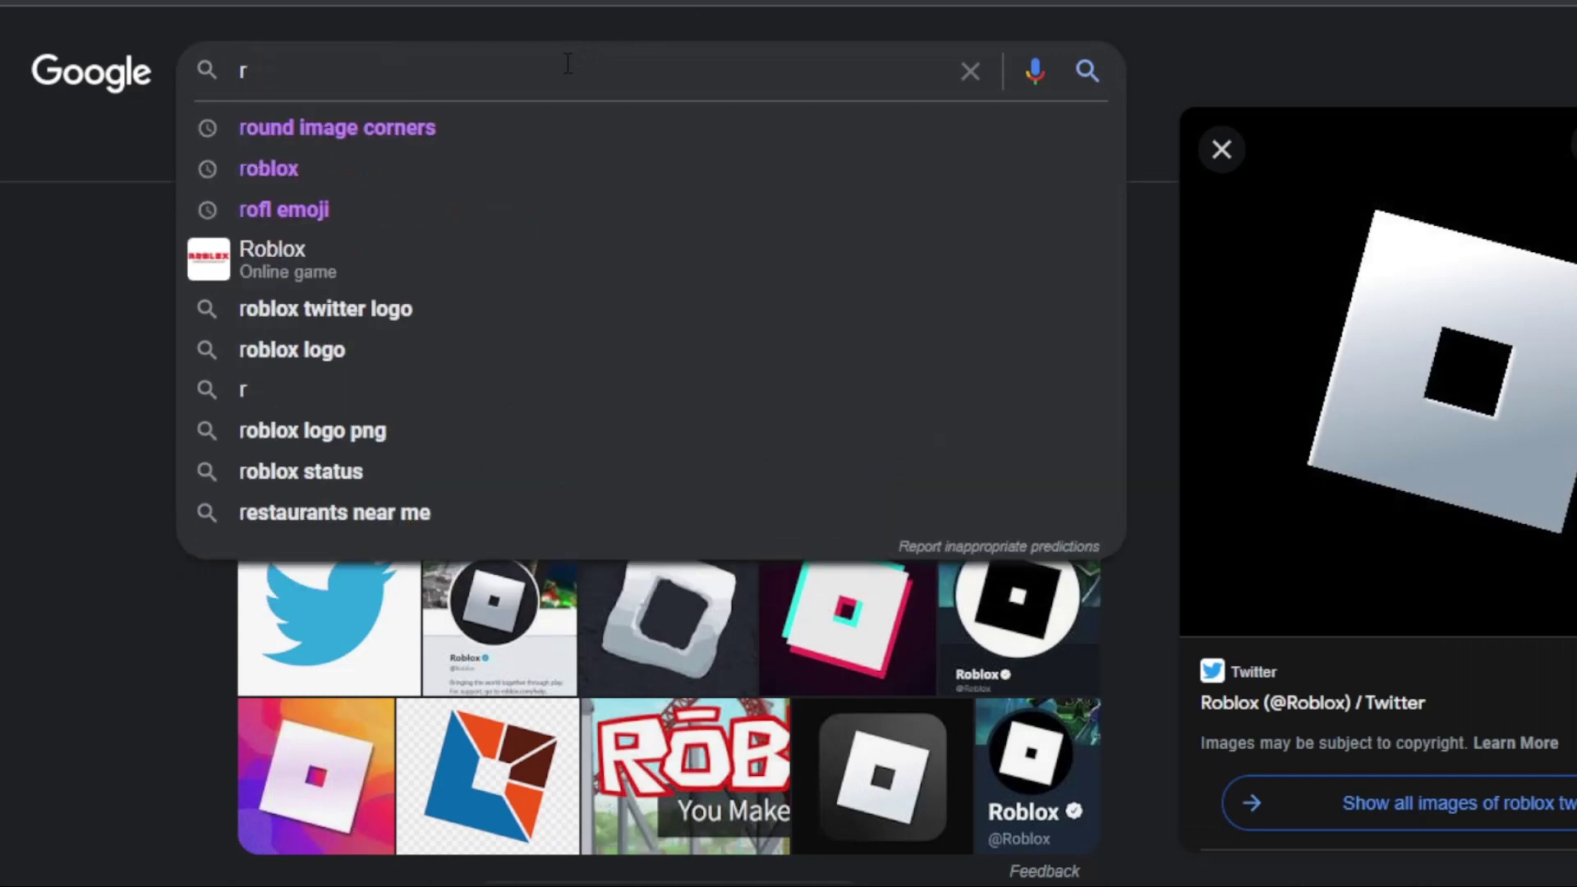
pyautogui.write('twitter verified logo')
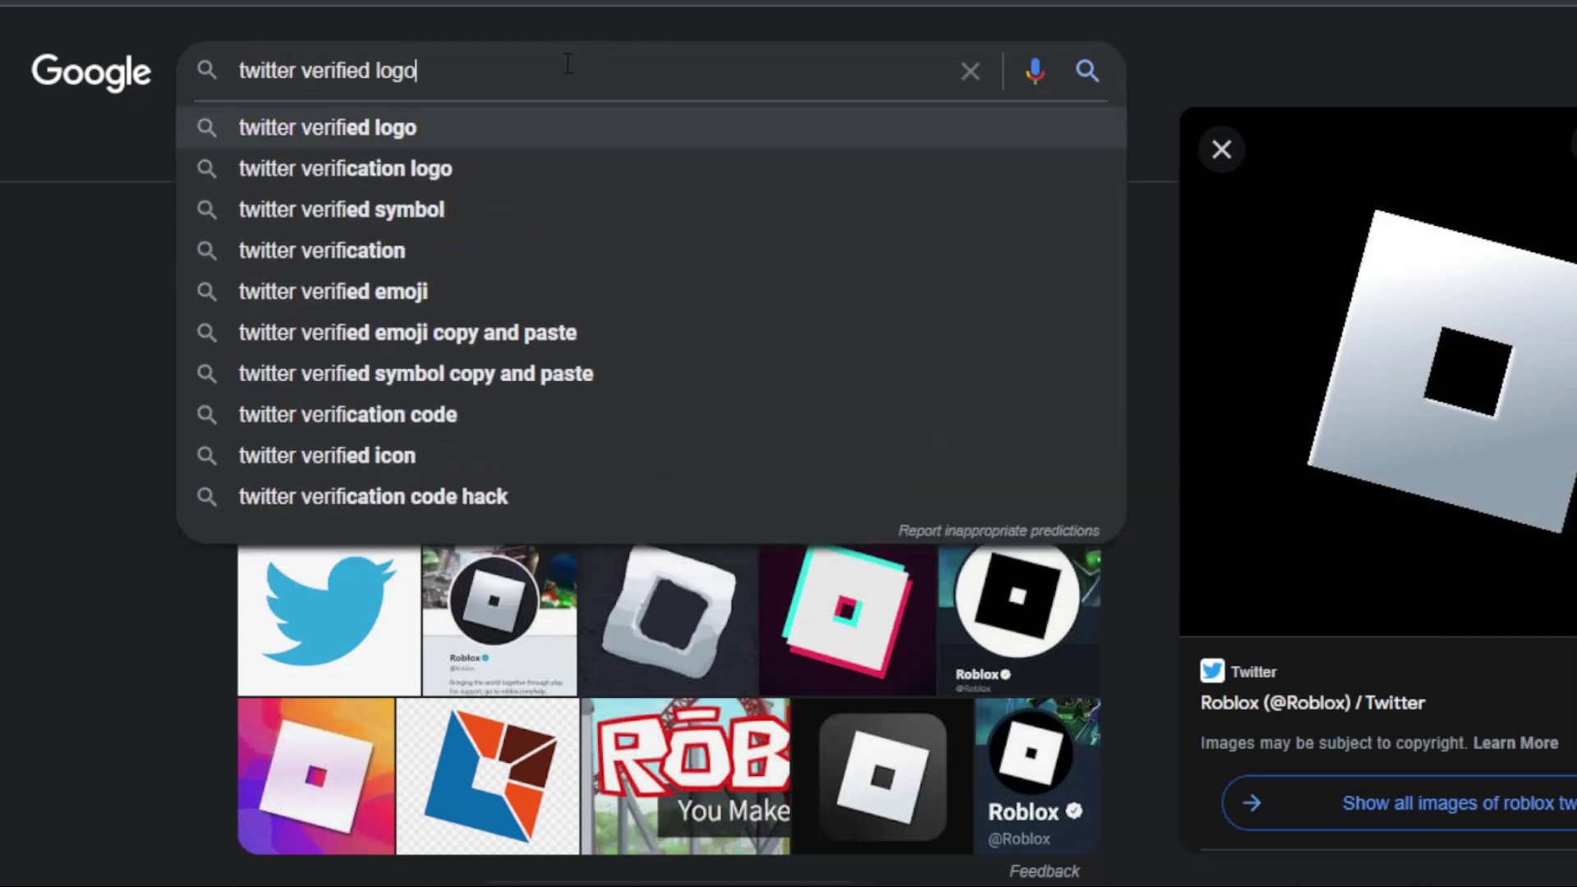
pyautogui.press('Return')
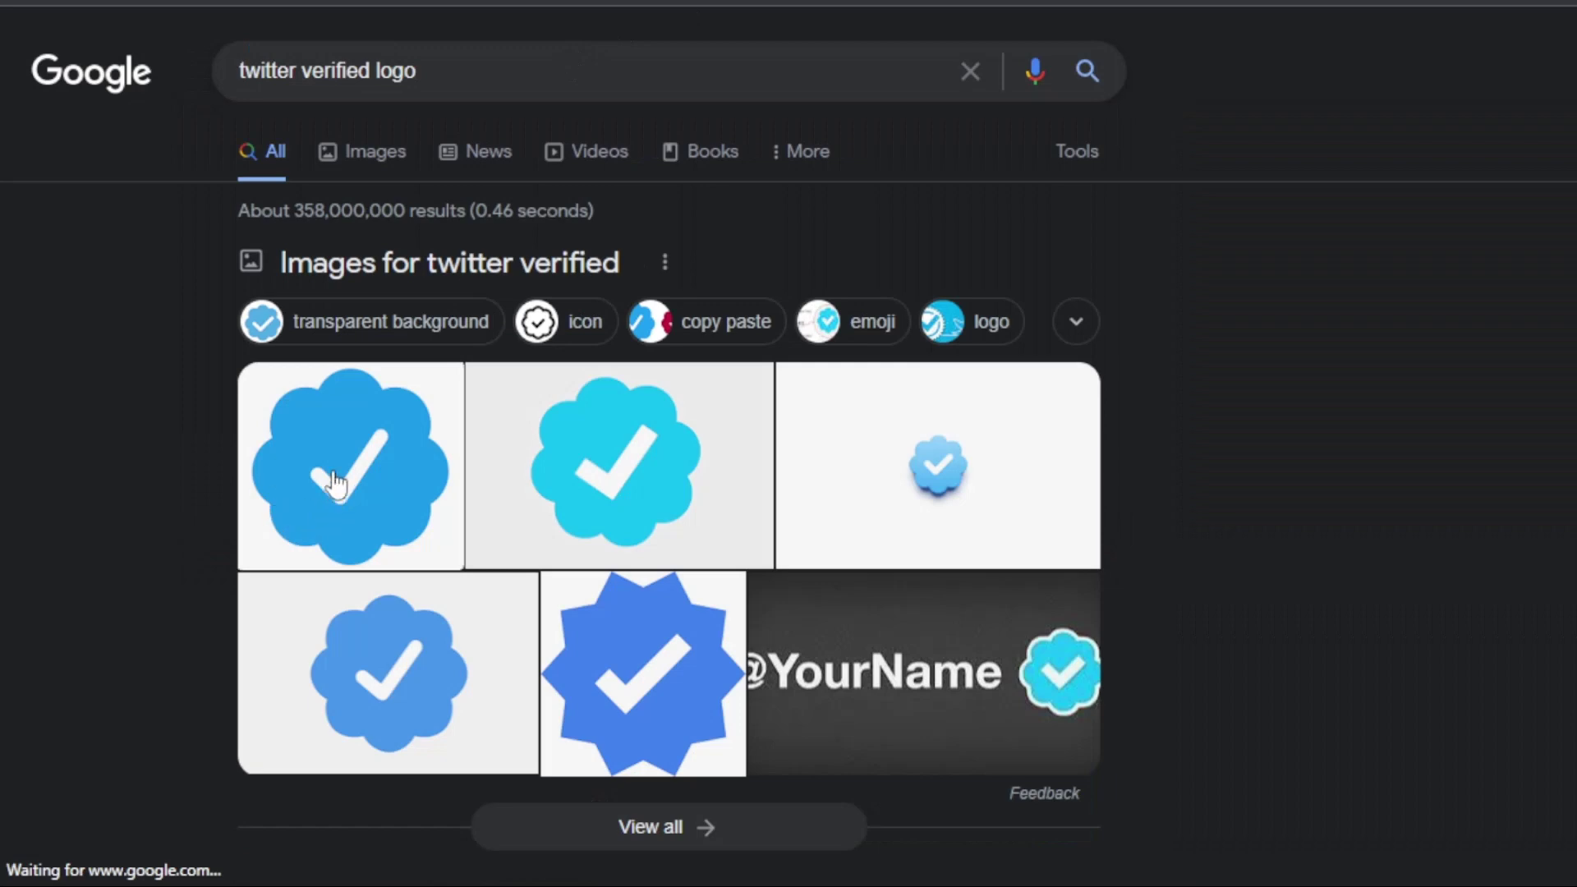
# Copy the first verified badge image and paste it into the Pixlr X design
pyautogui.click(328, 396)
pyautogui.rightClick(1314, 353)
pyautogui.click(1431, 672)
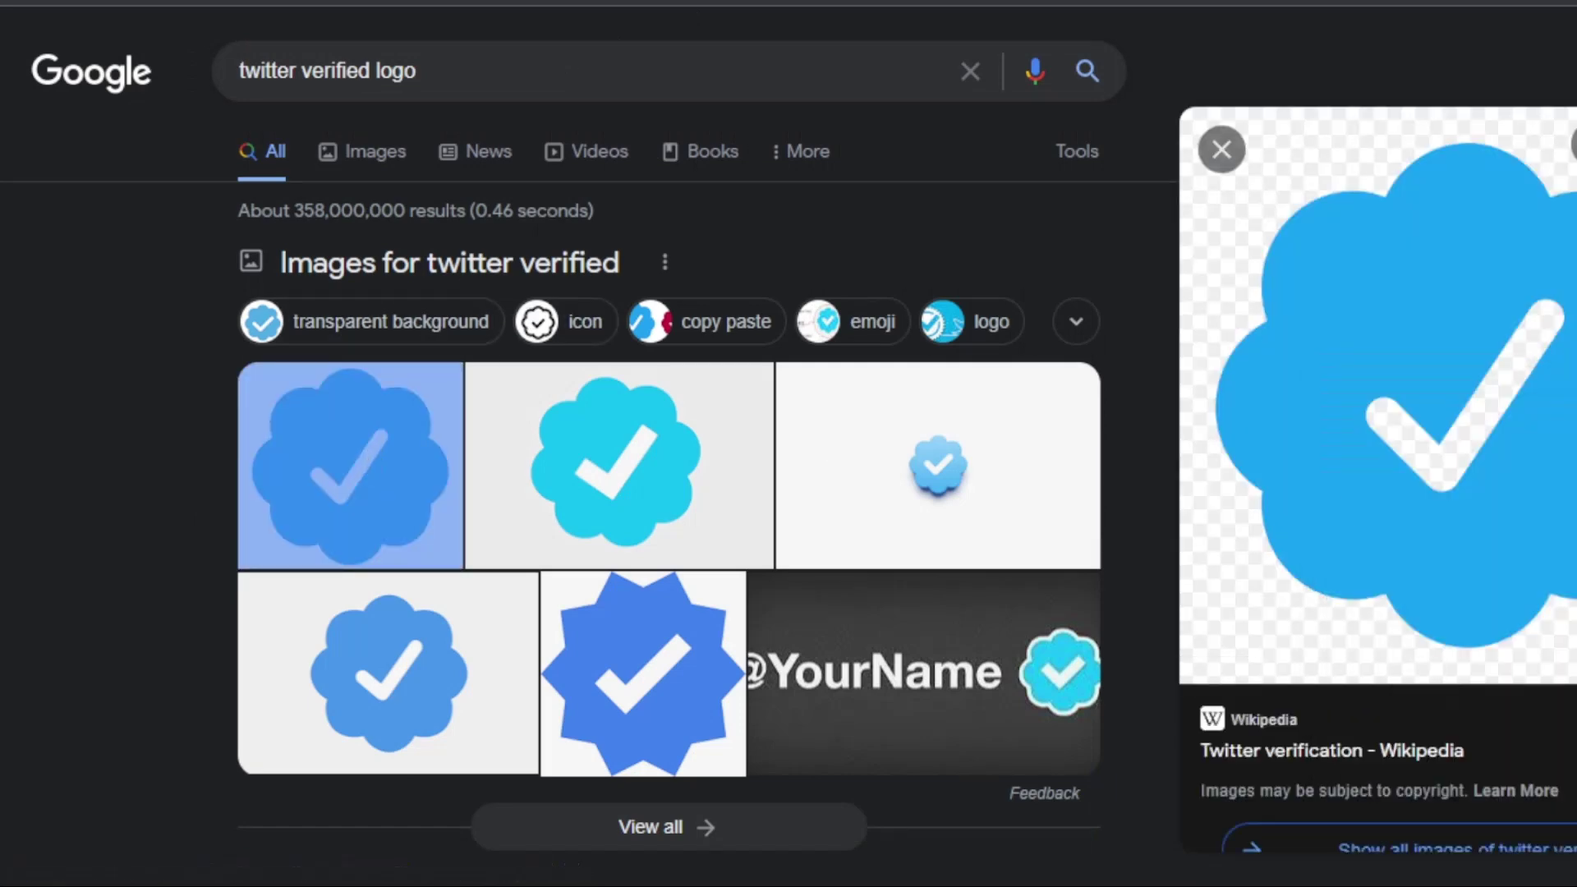
pyautogui.hotkey('ctrl', 'v')
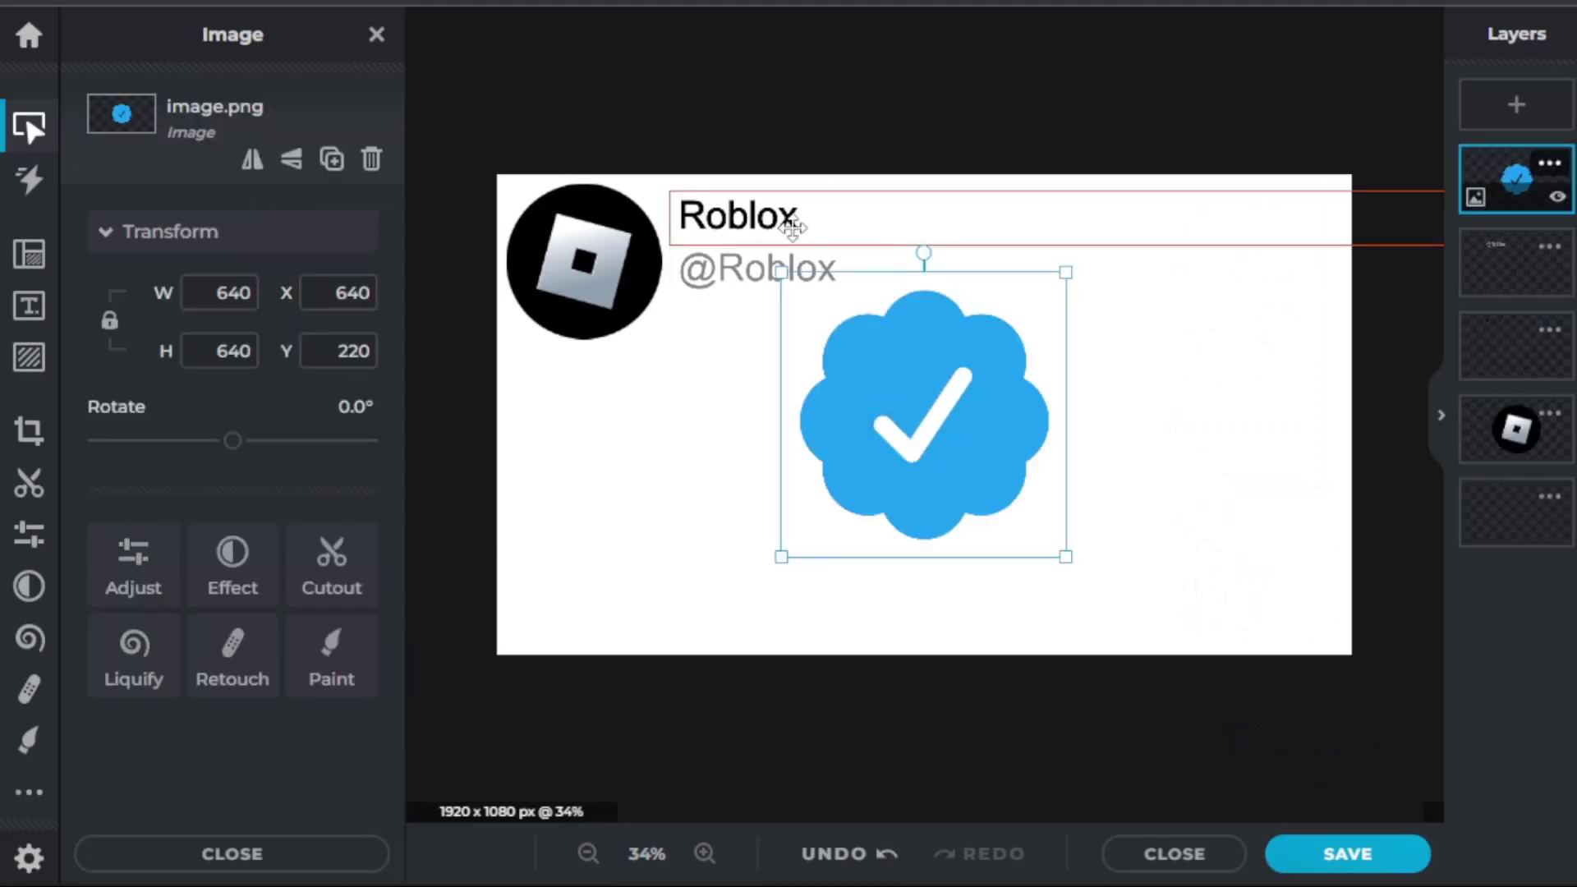
pyautogui.click(793, 229)
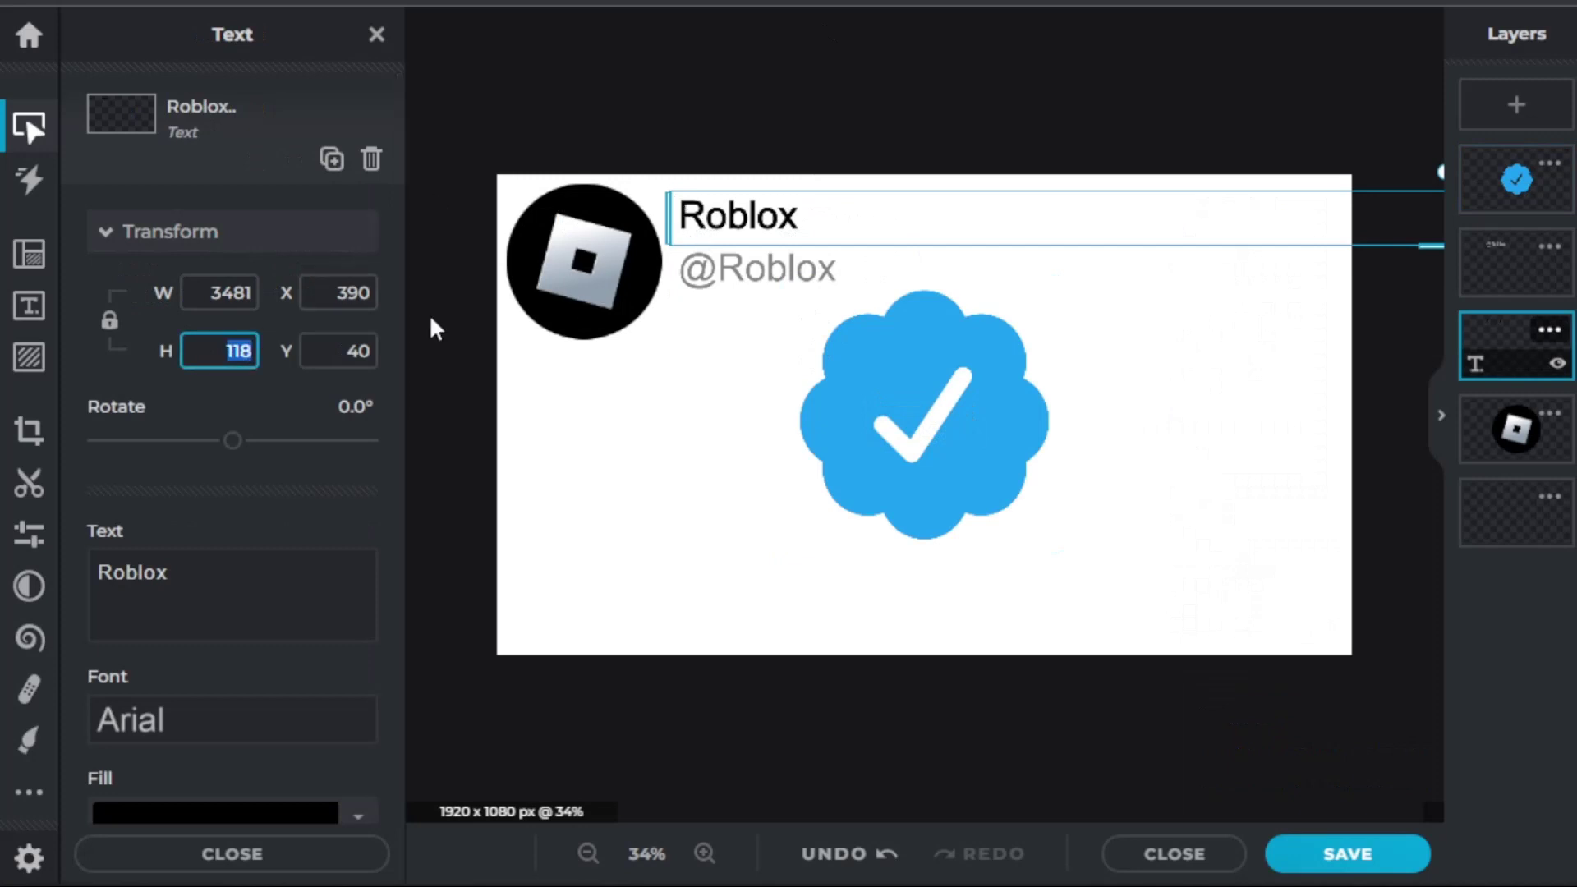
# Shrink the verified badge to 118 px high and move it up beside the Roblox name
pyautogui.click(970, 493)
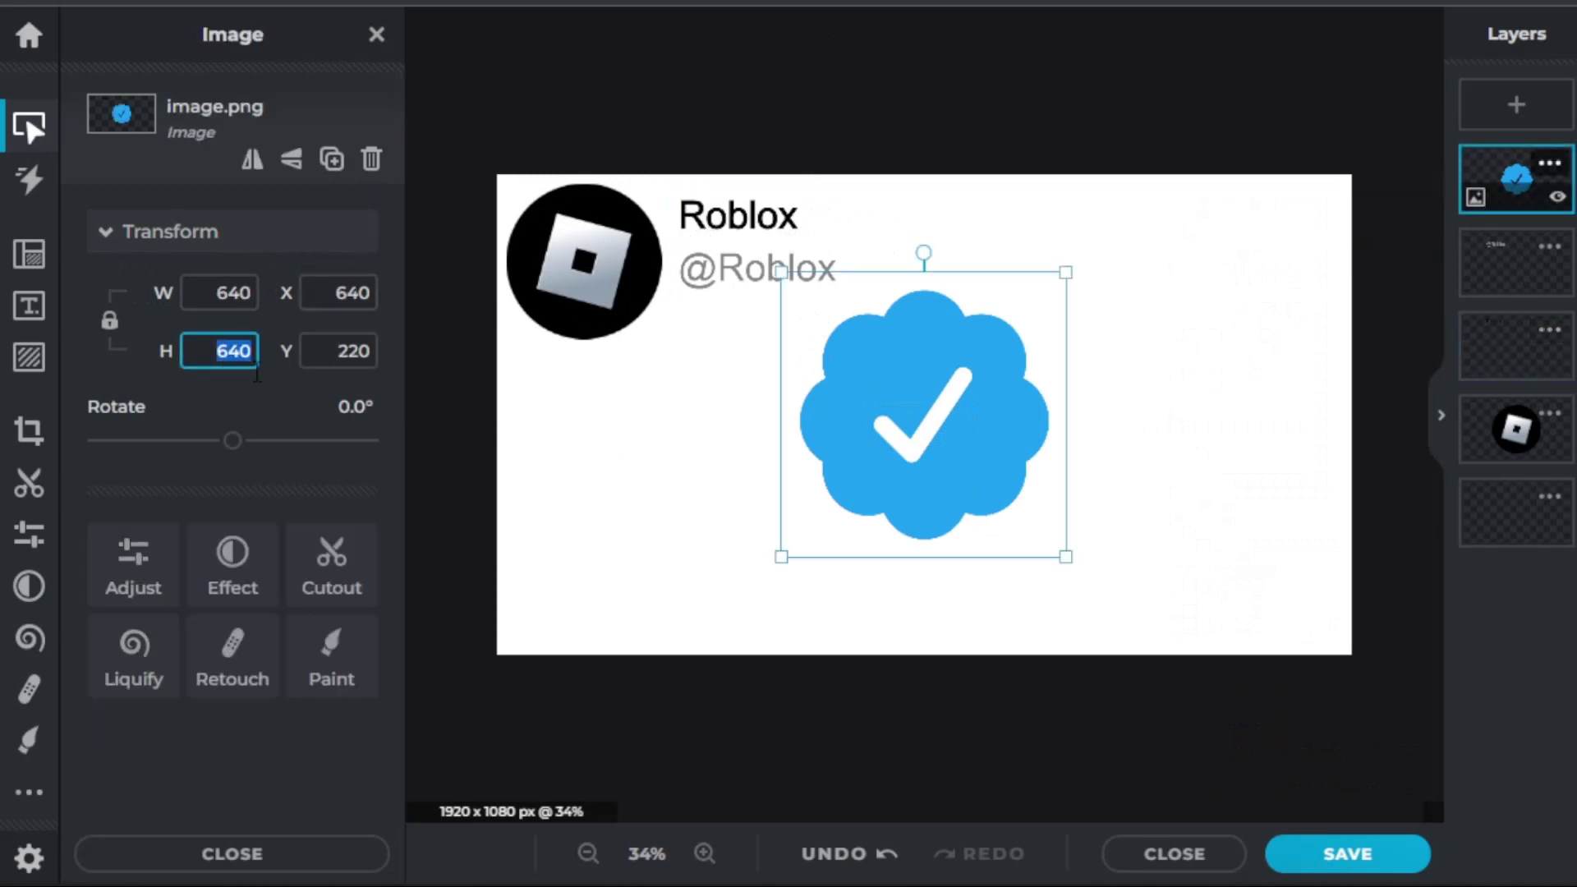
pyautogui.write('118')
pyautogui.moveTo(812, 308); pyautogui.dragTo(819, 214)
pyautogui.click(828, 252)
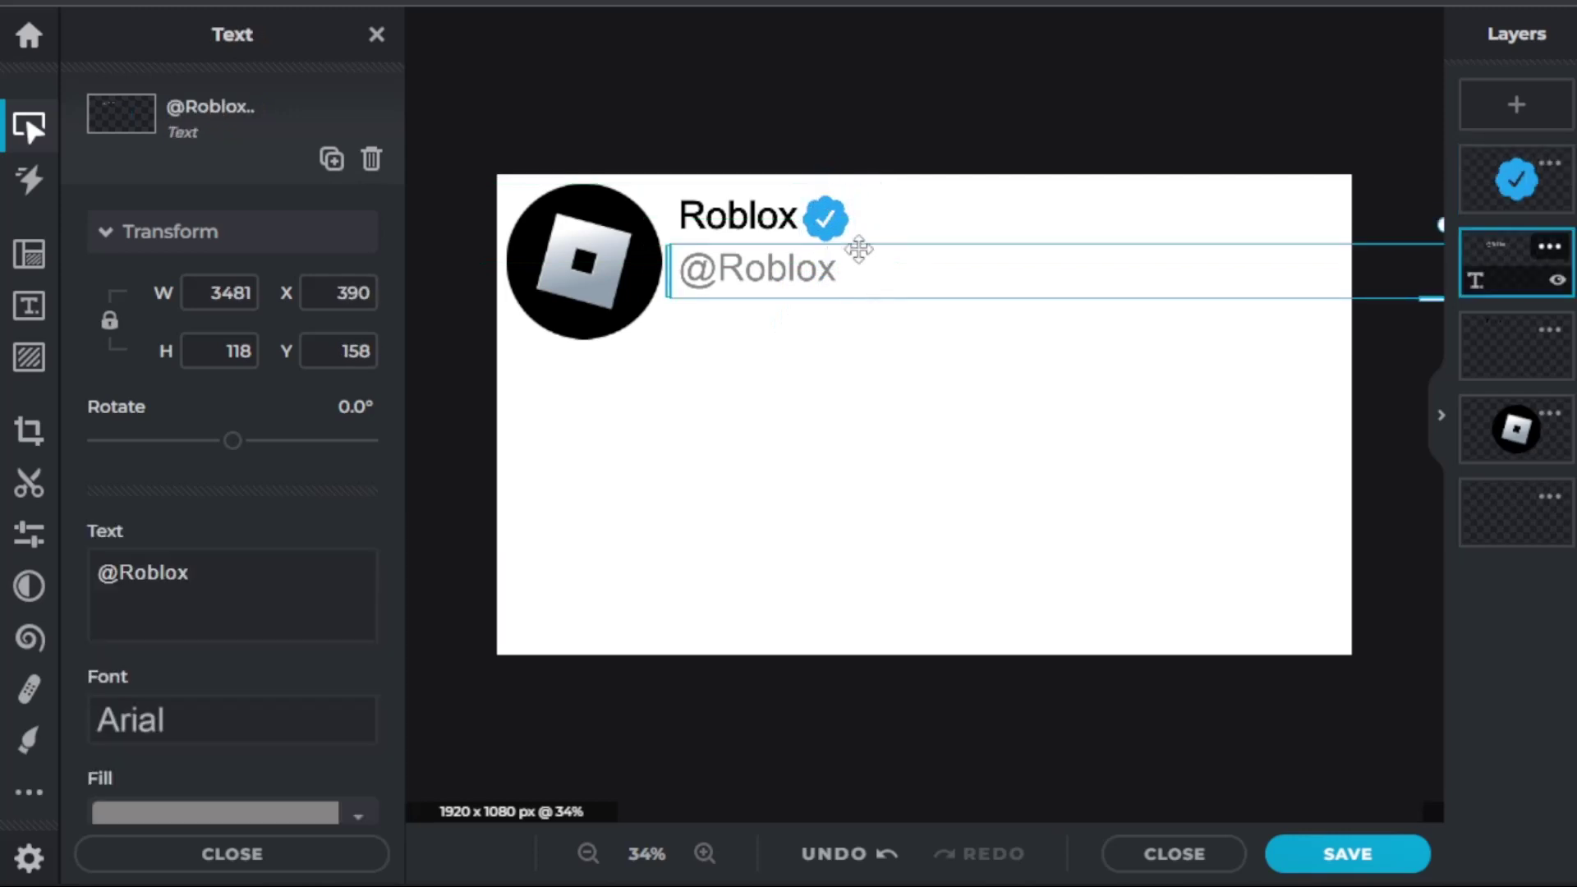
# Fine-tune the badge's vertical position to Y 32
pyautogui.click(825, 224)
pyautogui.click(345, 345)
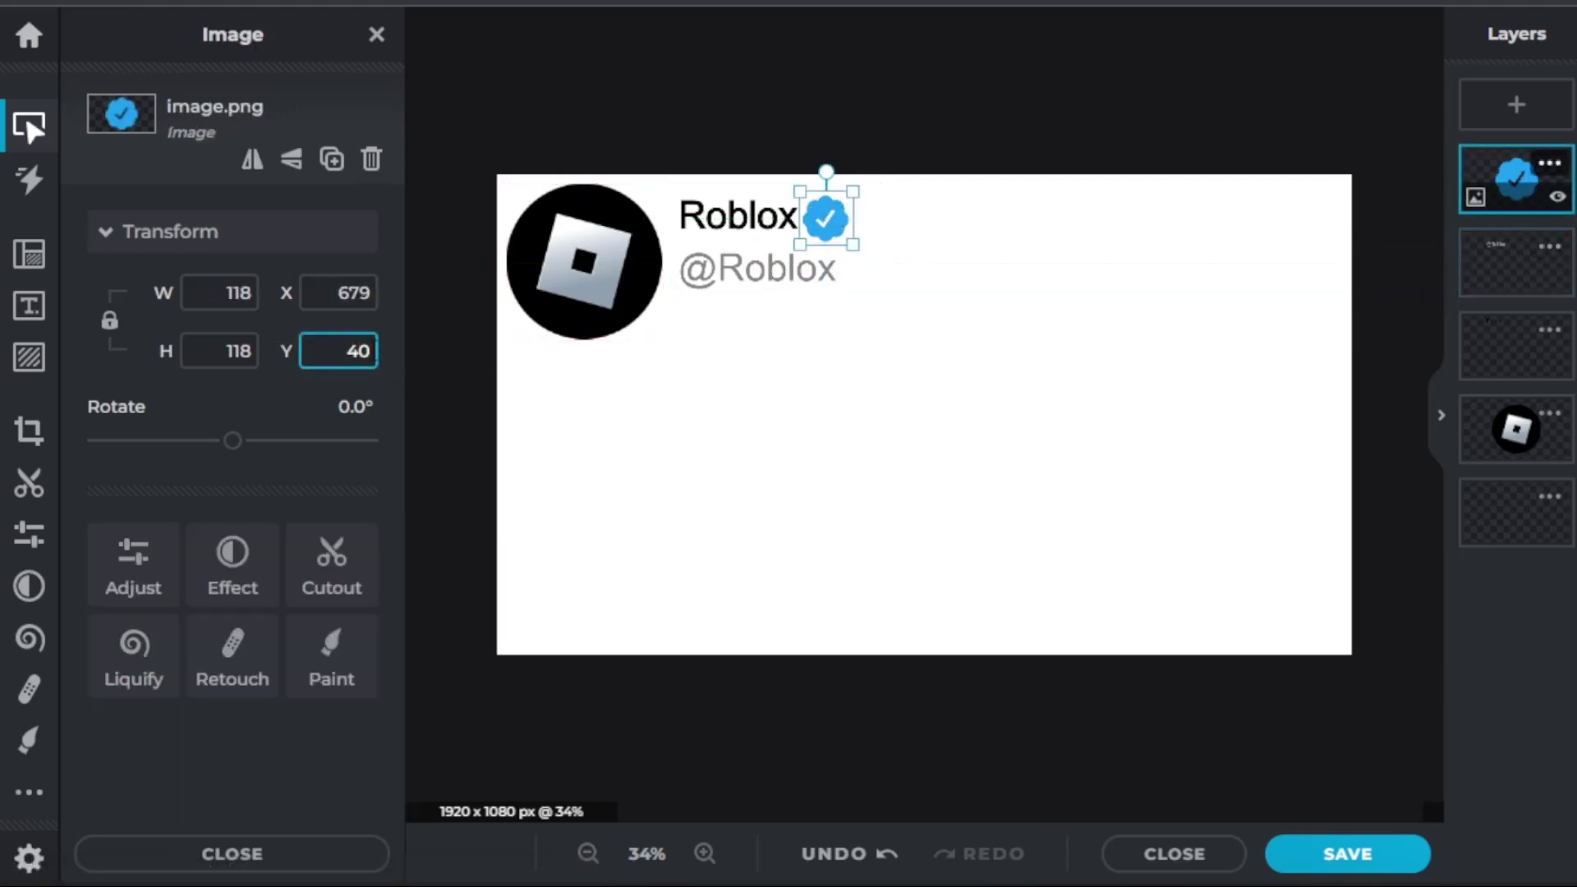
pyautogui.press('BackSpace')
pyautogui.press('BackSpace')
pyautogui.write('35')
pyautogui.click(1190, 715)
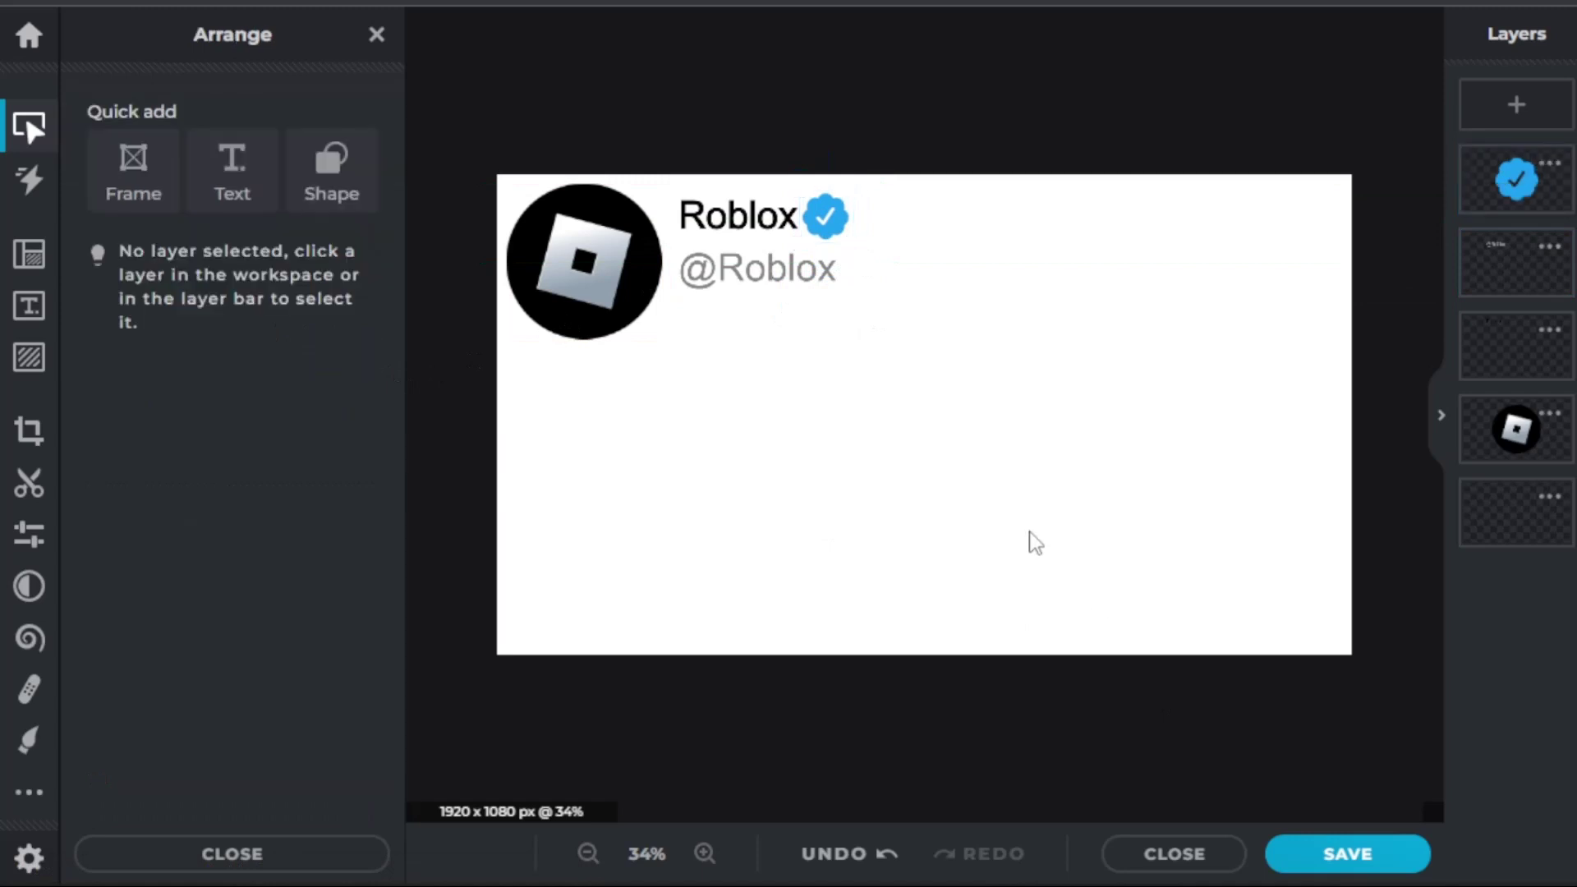
pyautogui.click(835, 220)
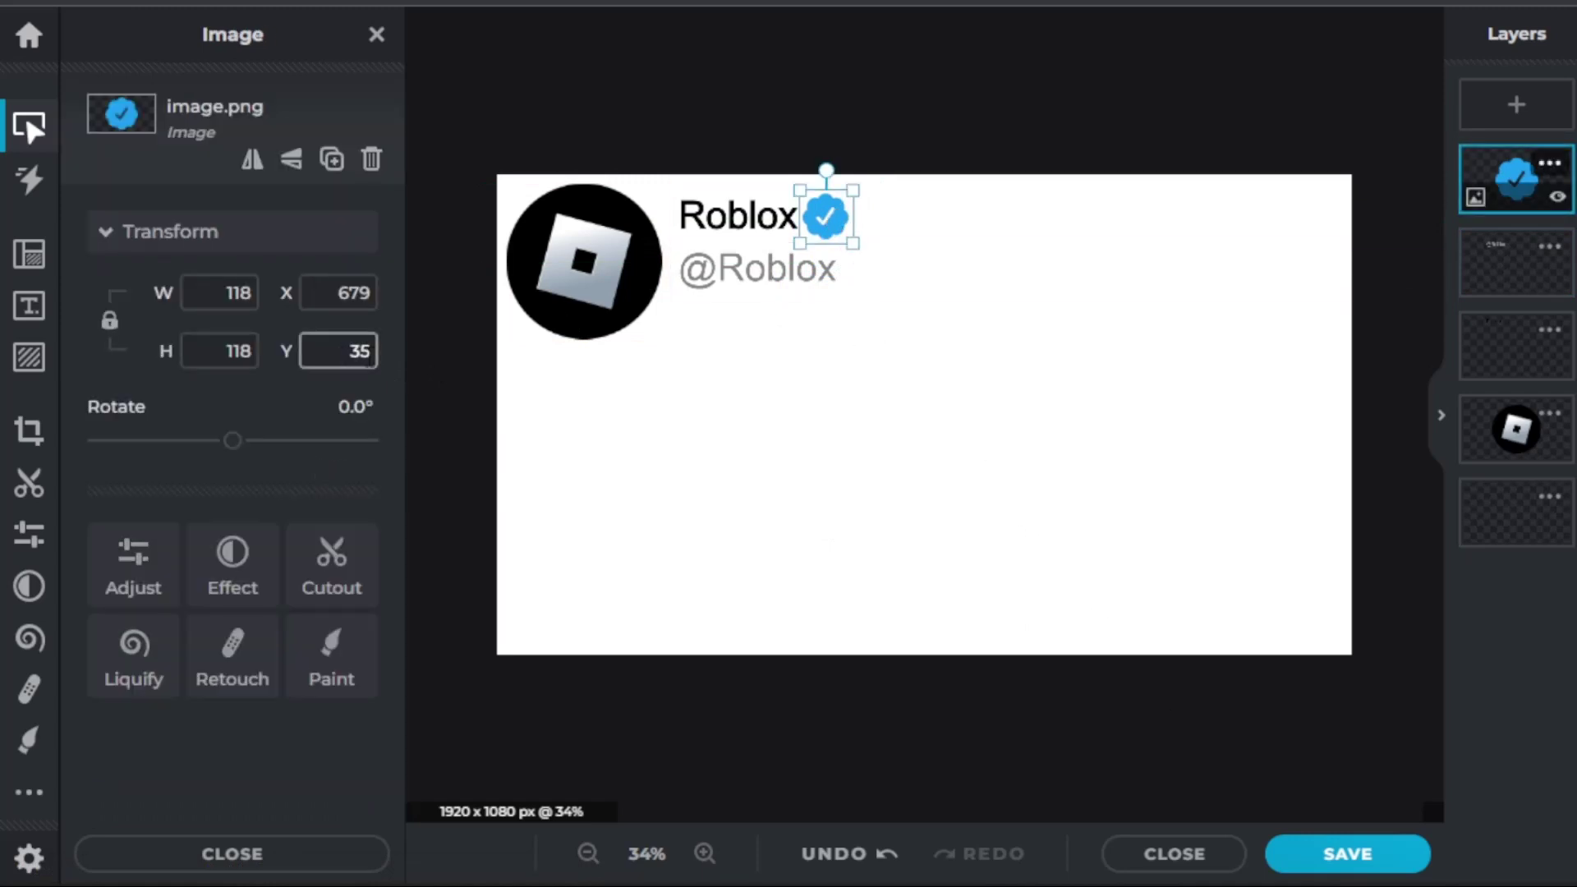
pyautogui.press('BackSpace')
pyautogui.write('2')
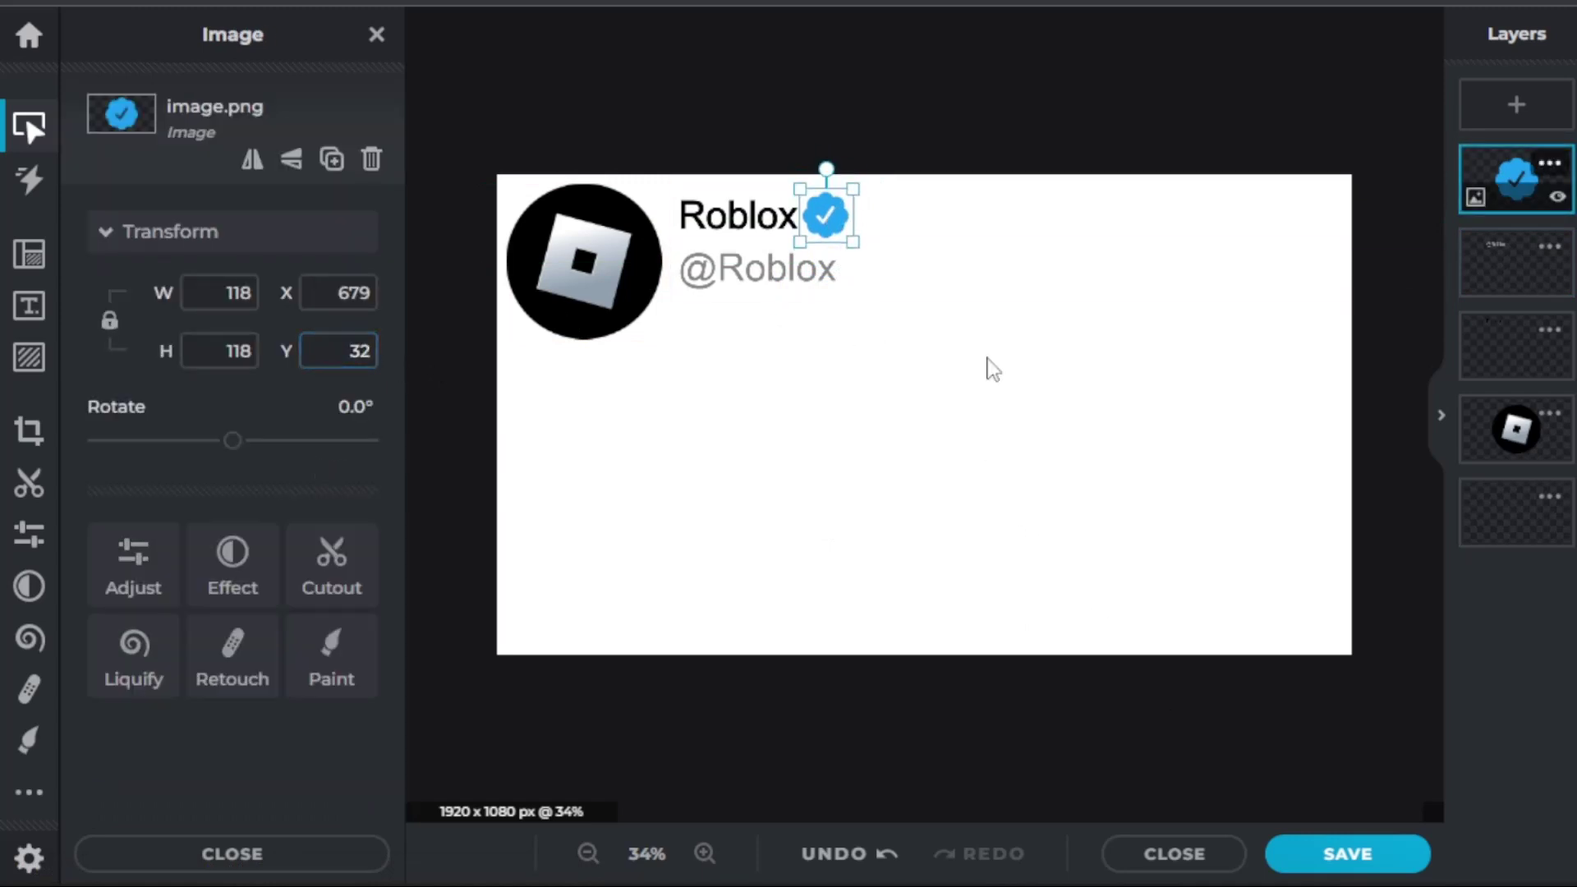
pyautogui.click(993, 370)
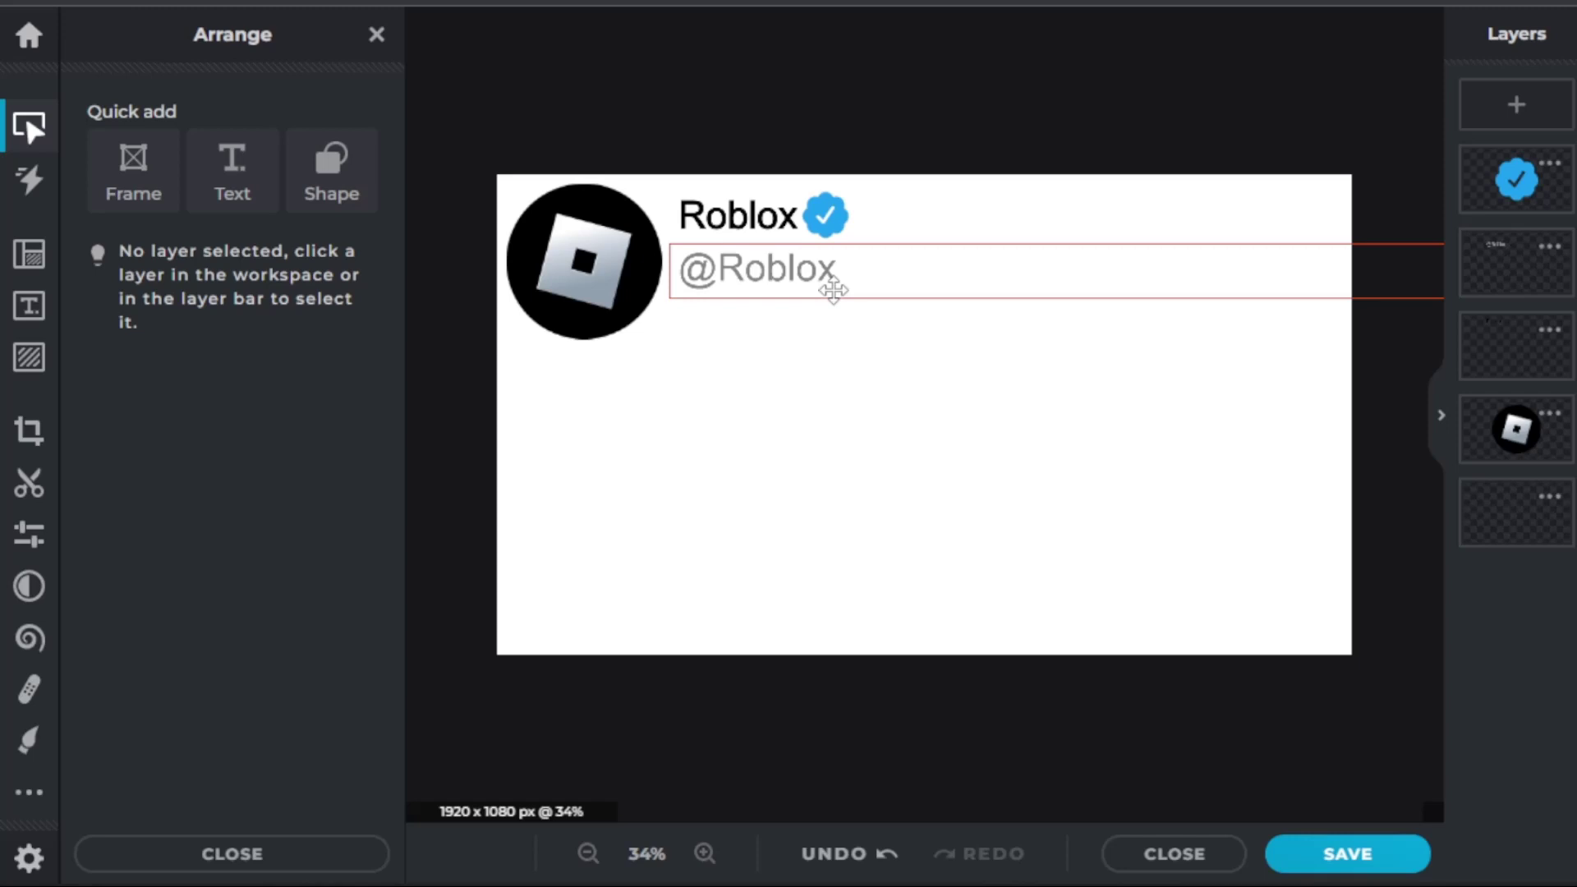
# Duplicate the Roblox name text, move the copy below the handle, and centre-align it
pyautogui.click(734, 238)
pyautogui.rightClick(735, 240)
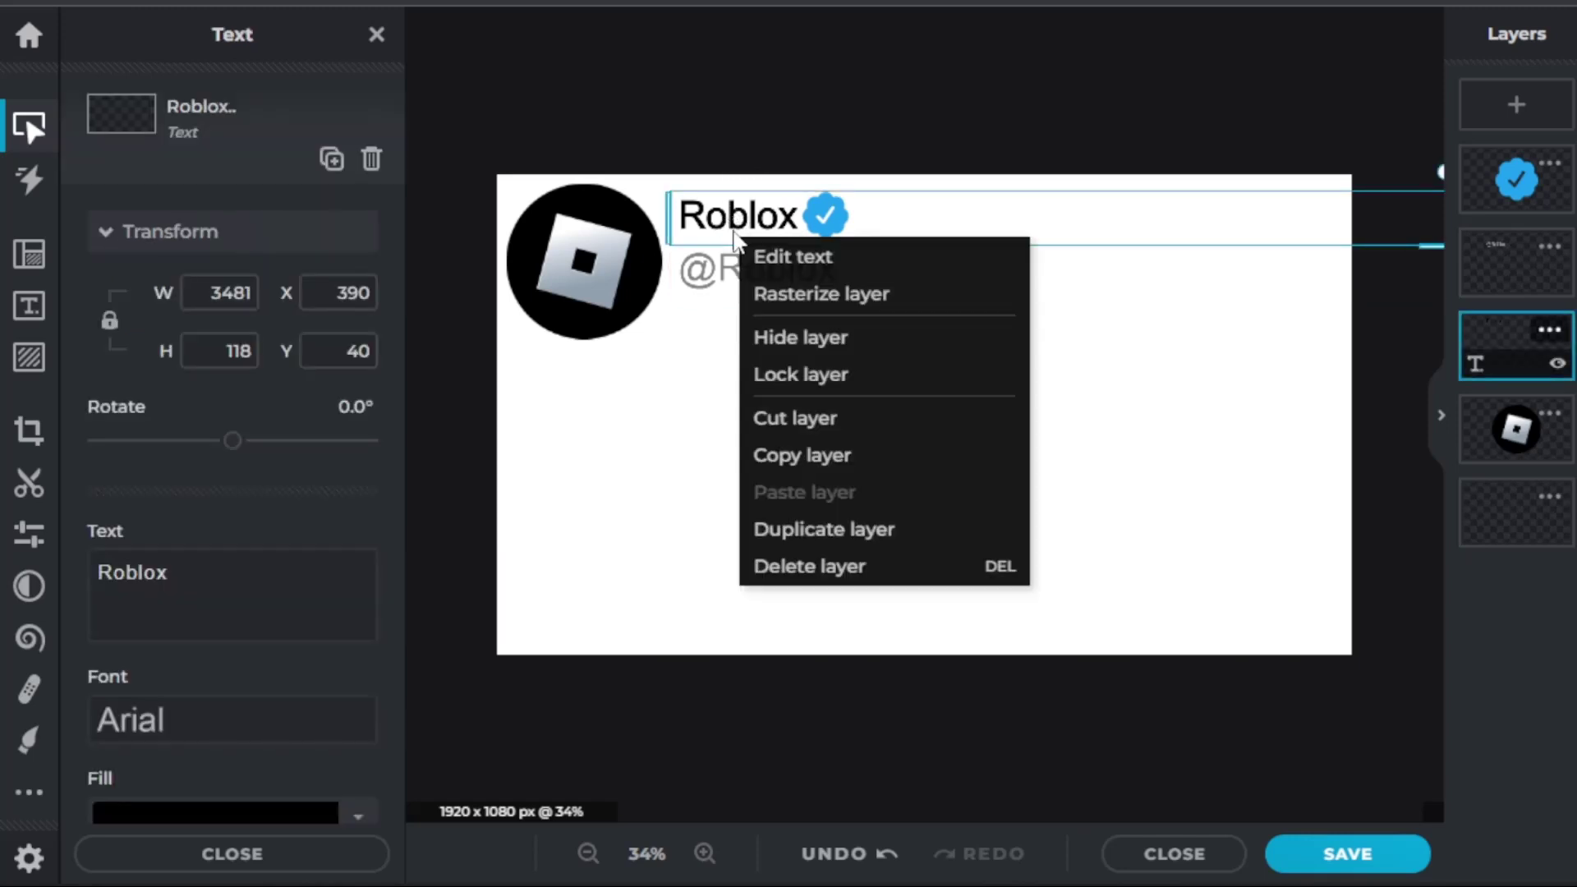
pyautogui.click(842, 532)
pyautogui.moveTo(743, 215); pyautogui.dragTo(745, 293)
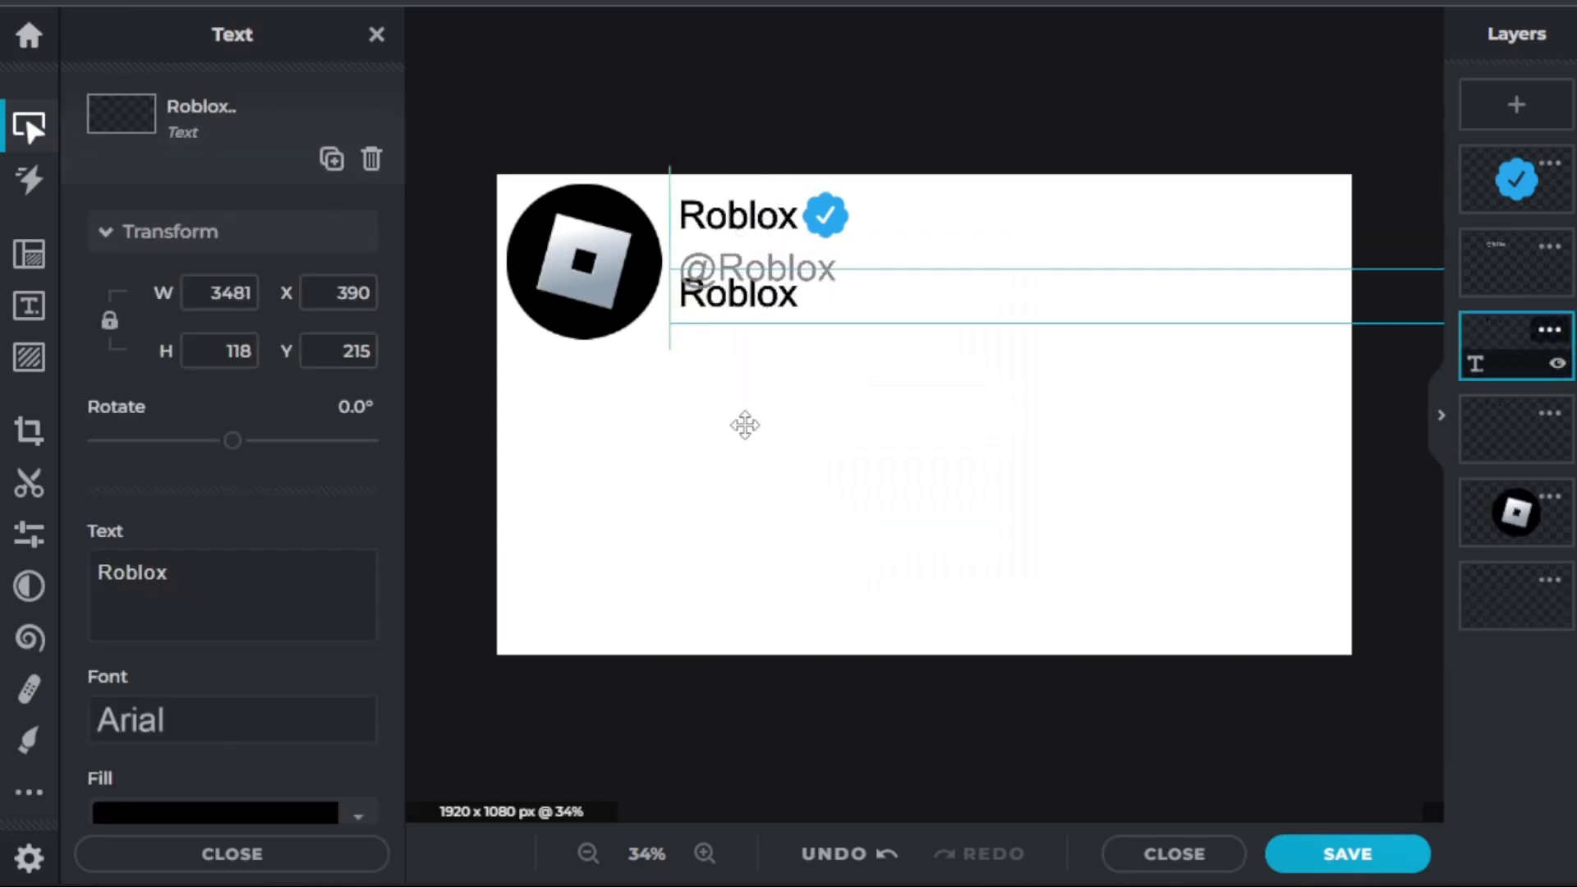
pyautogui.moveTo(745, 425); pyautogui.dragTo(745, 428)
pyautogui.scroll(-5, 273, 663)
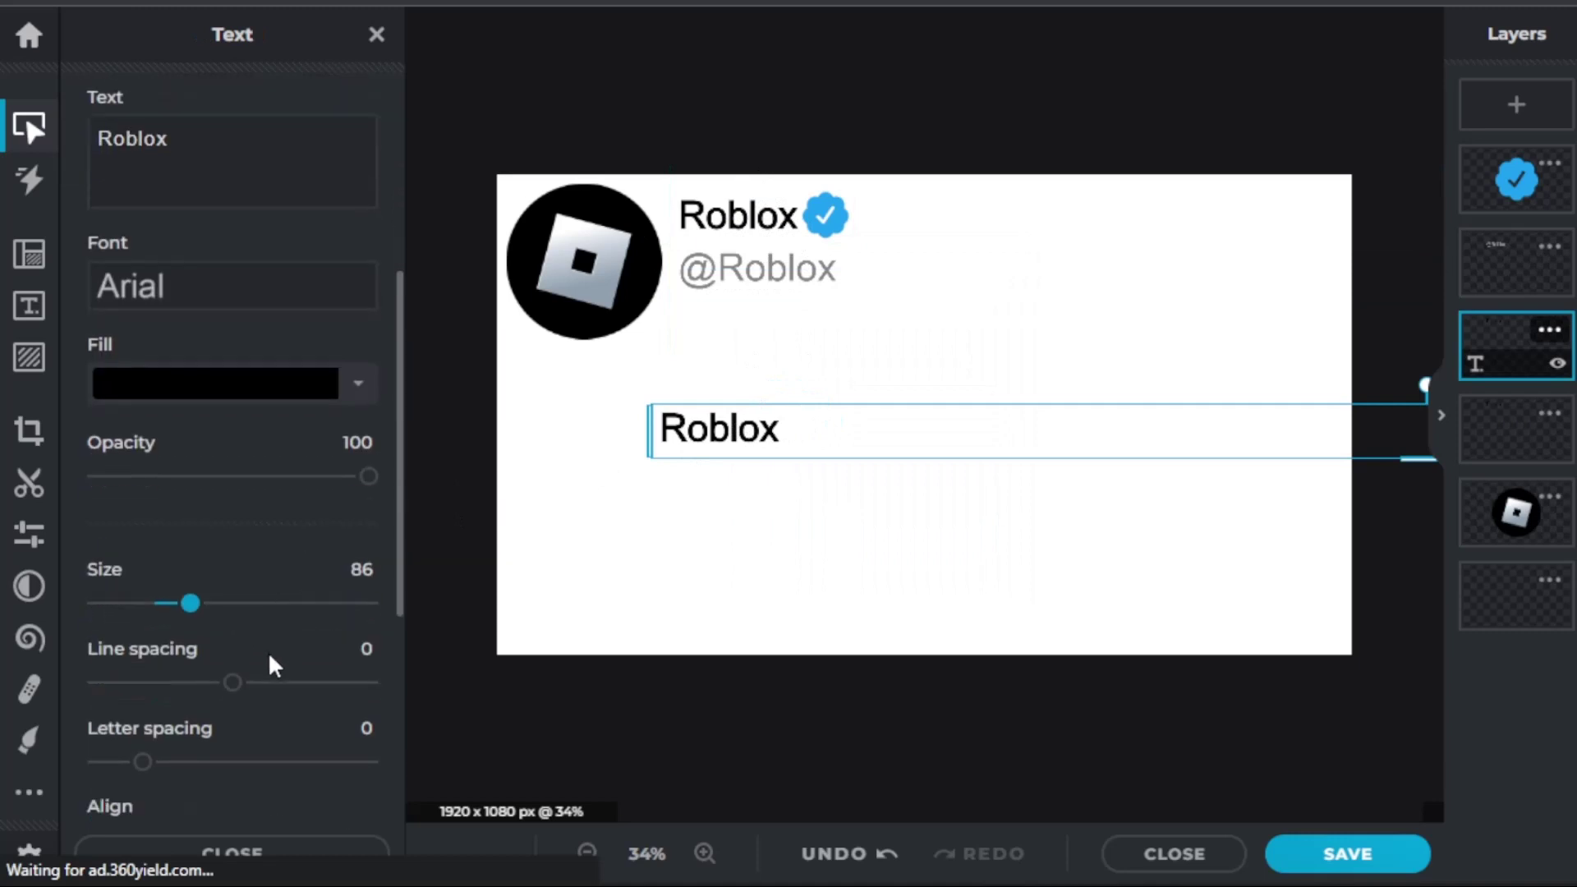
pyautogui.scroll(-5, 271, 664)
pyautogui.click(202, 395)
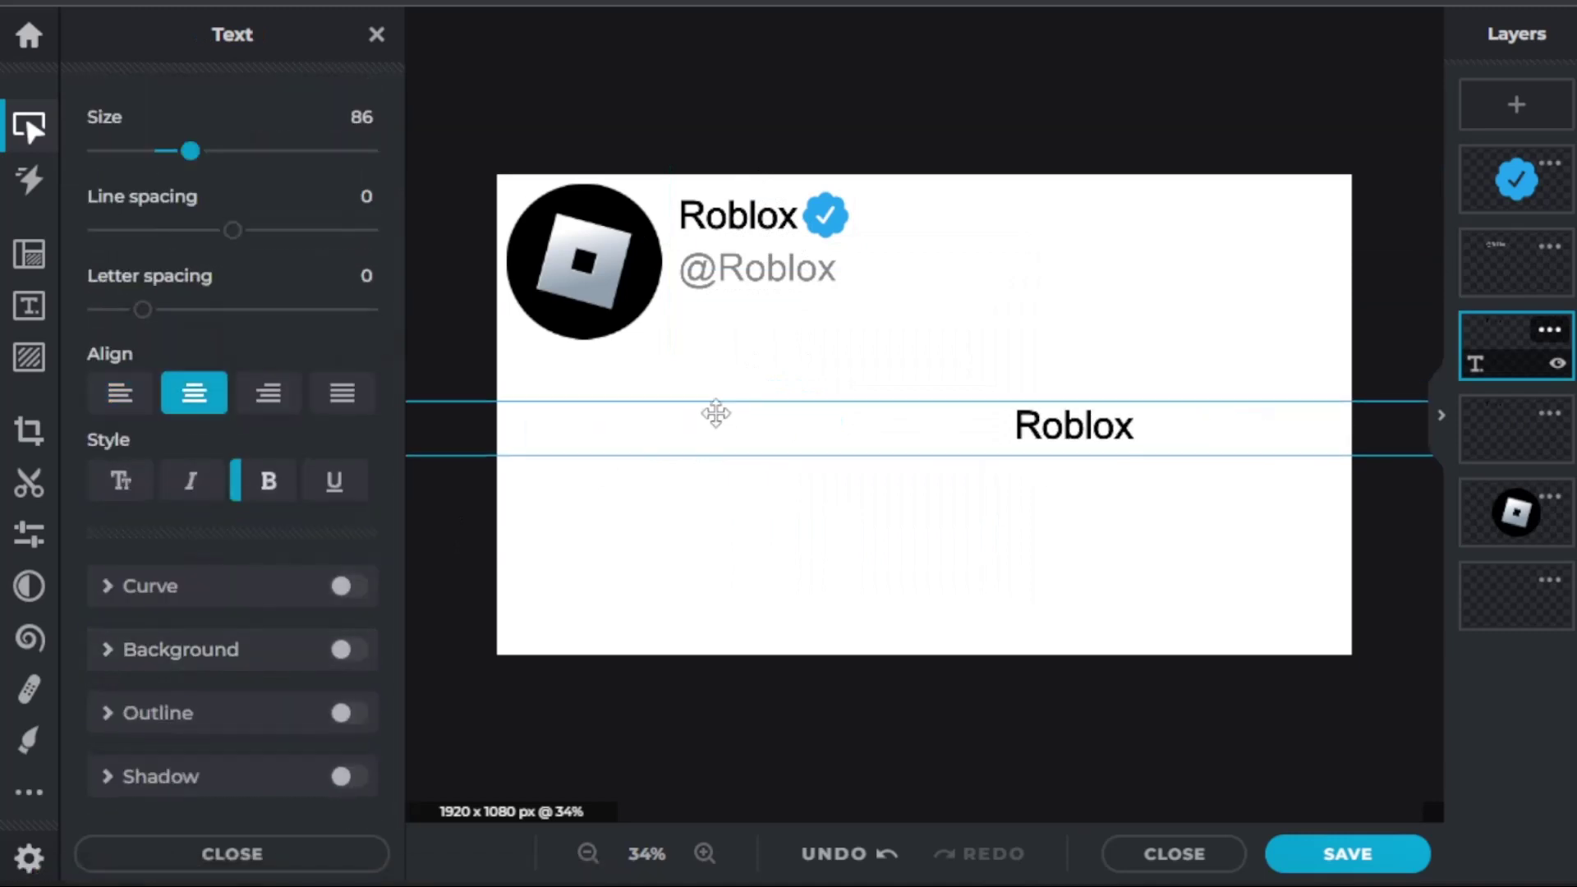
# Change the copied text to read 'We changed...'
pyautogui.doubleClick(799, 380)
pyautogui.write('W')
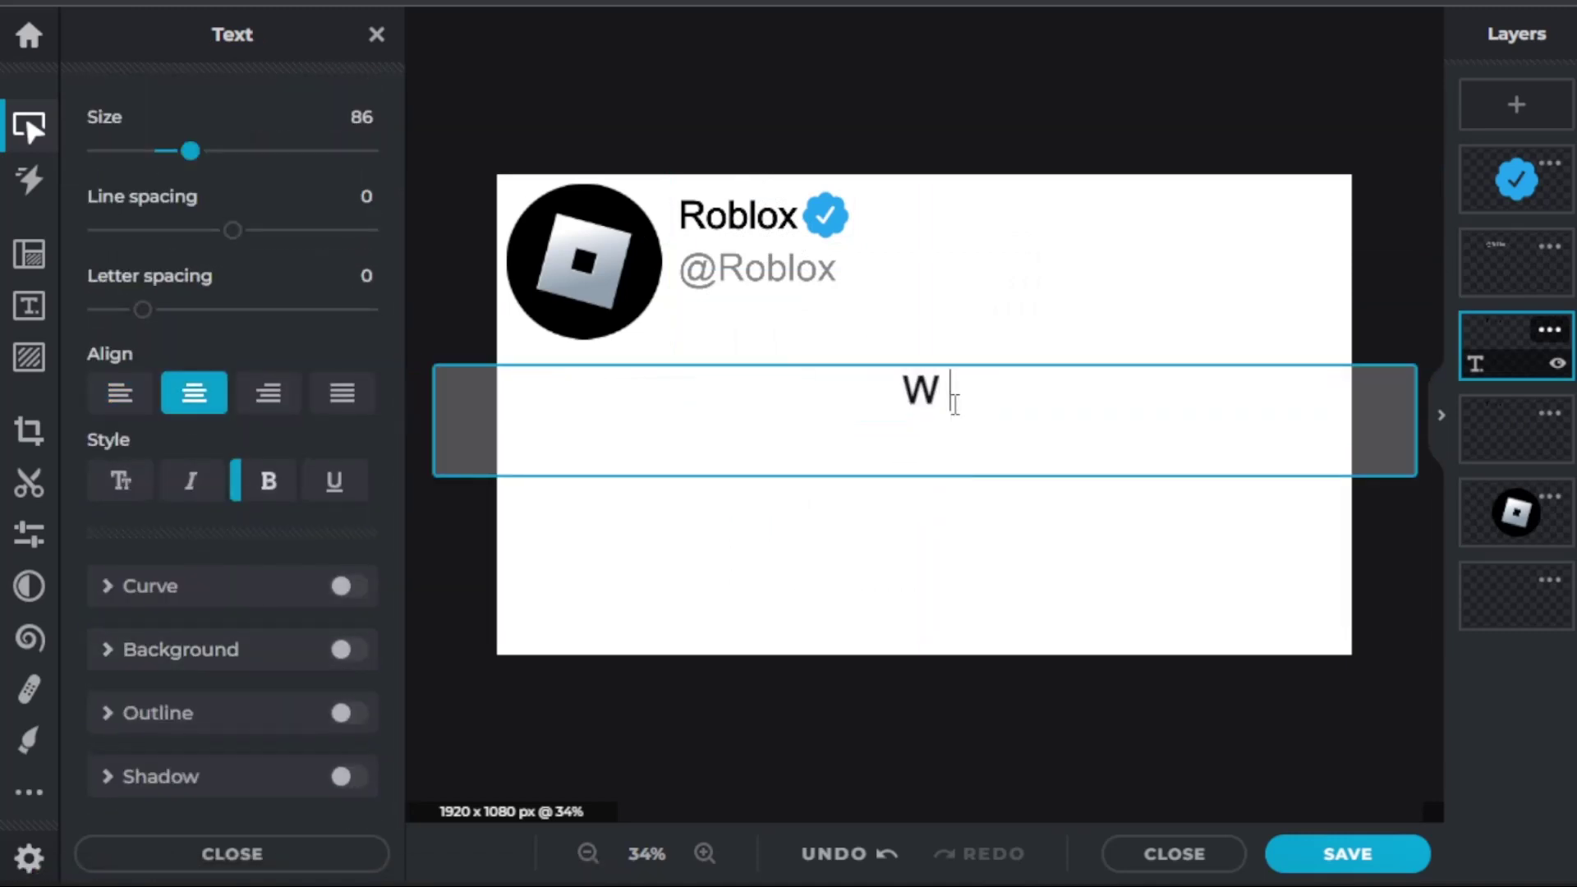
pyautogui.write('e changed.')
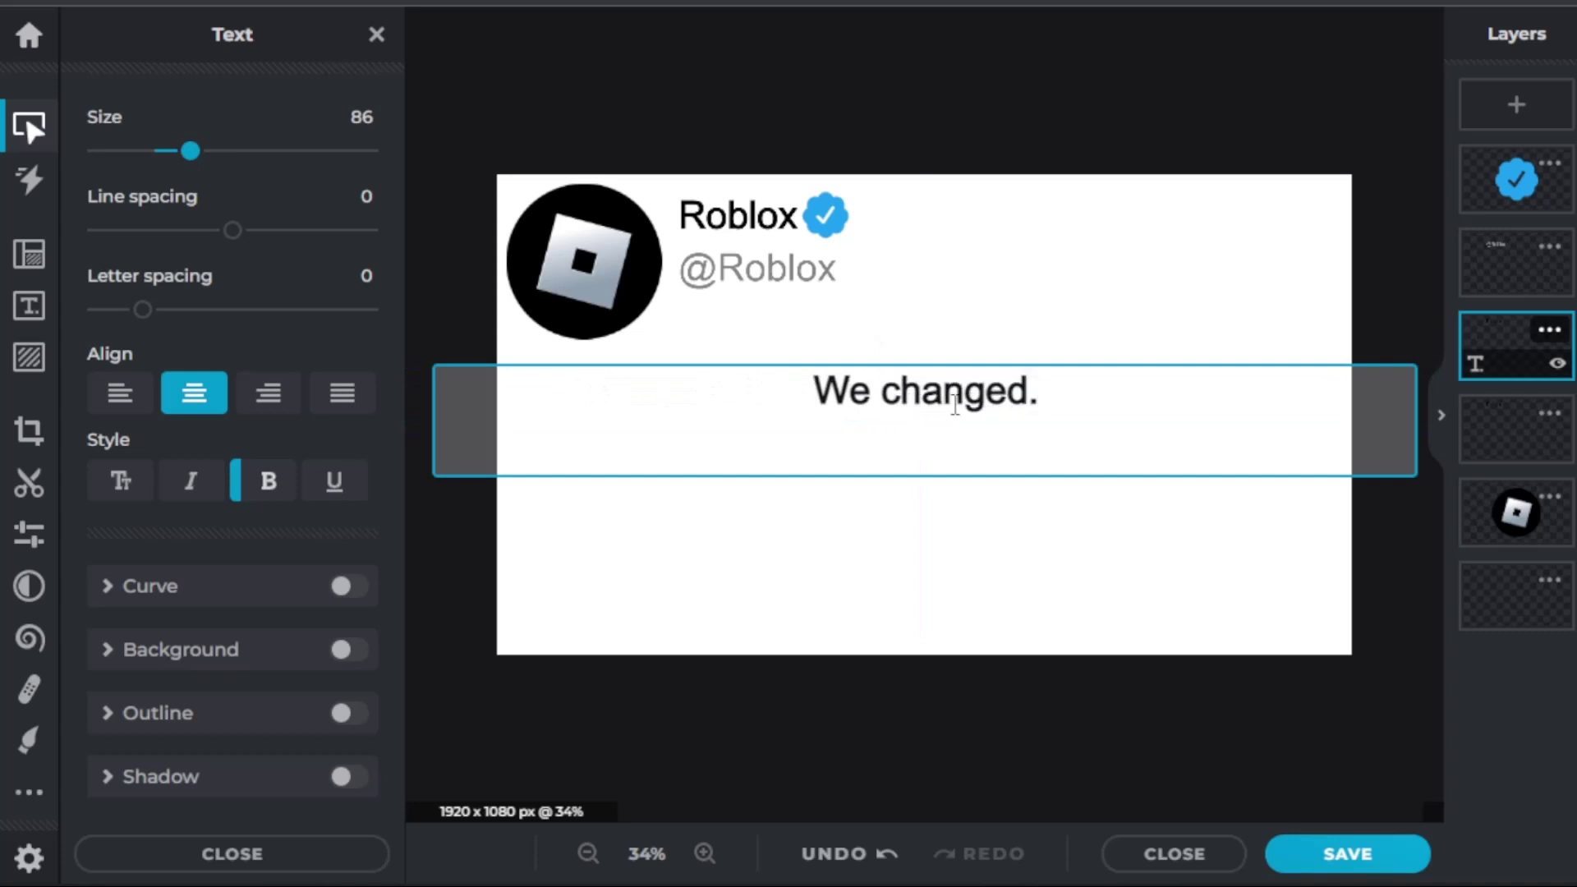
pyautogui.hotkey('ctrl', 'a')
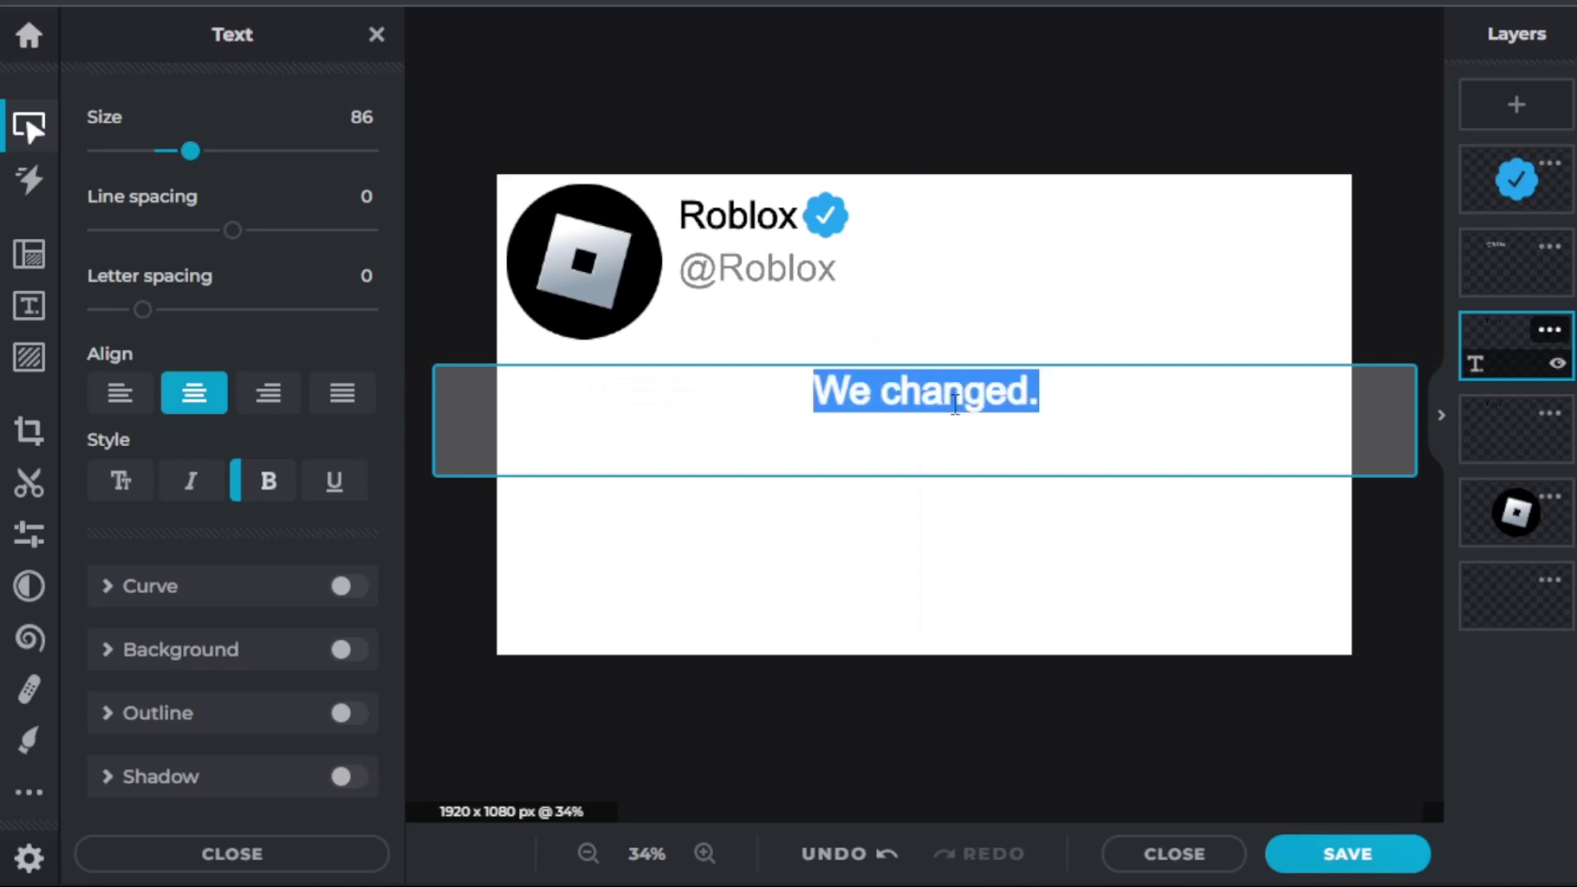
pyautogui.press('End')
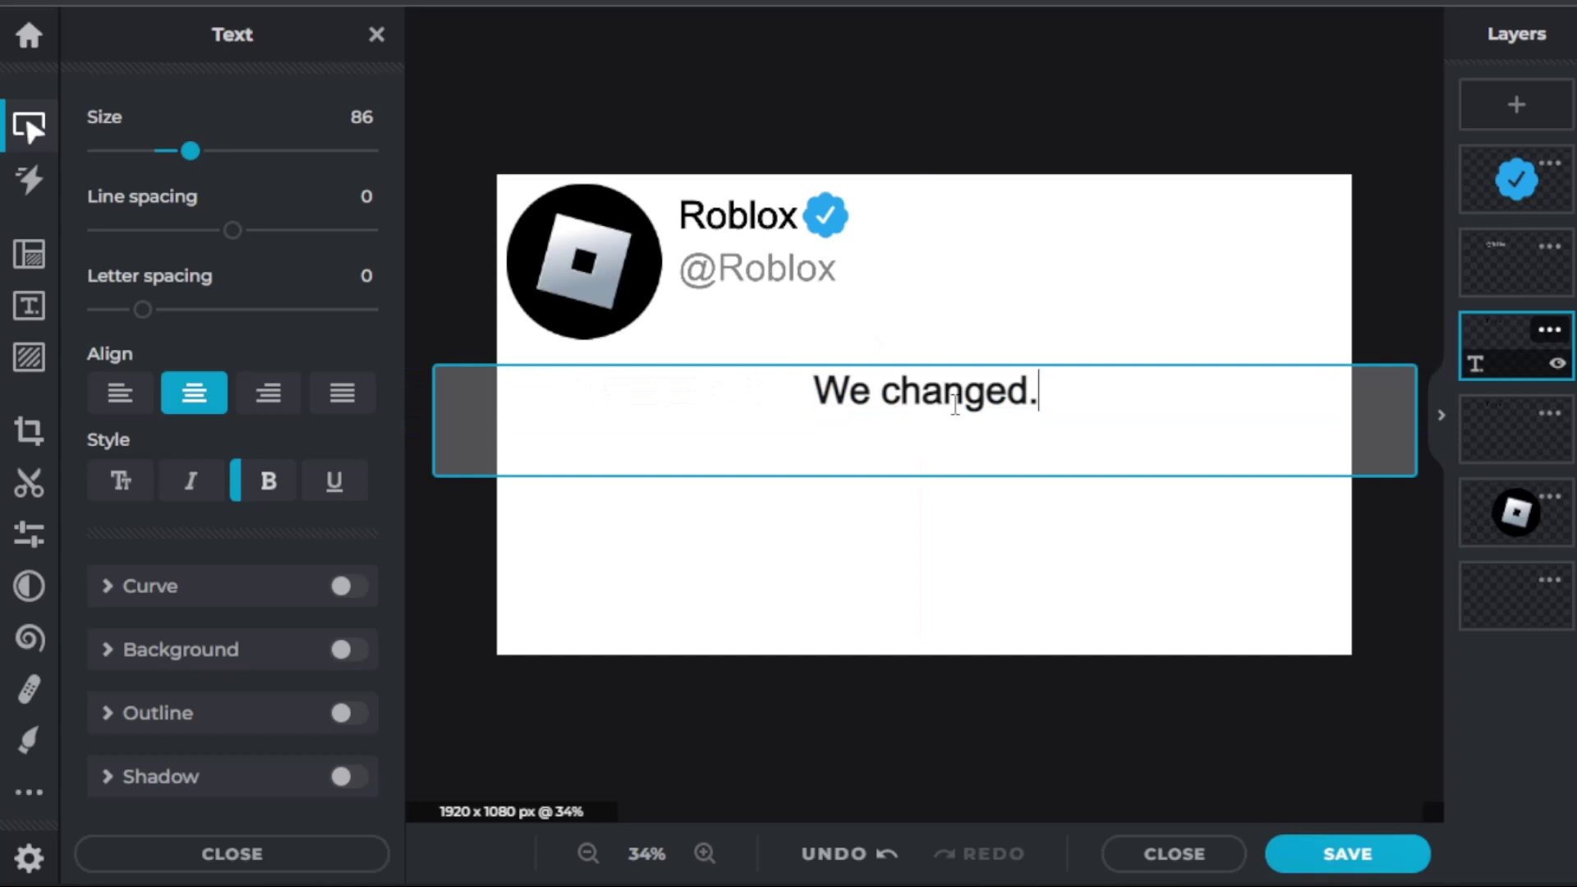
pyautogui.write('...')
pyautogui.press('BackSpace')
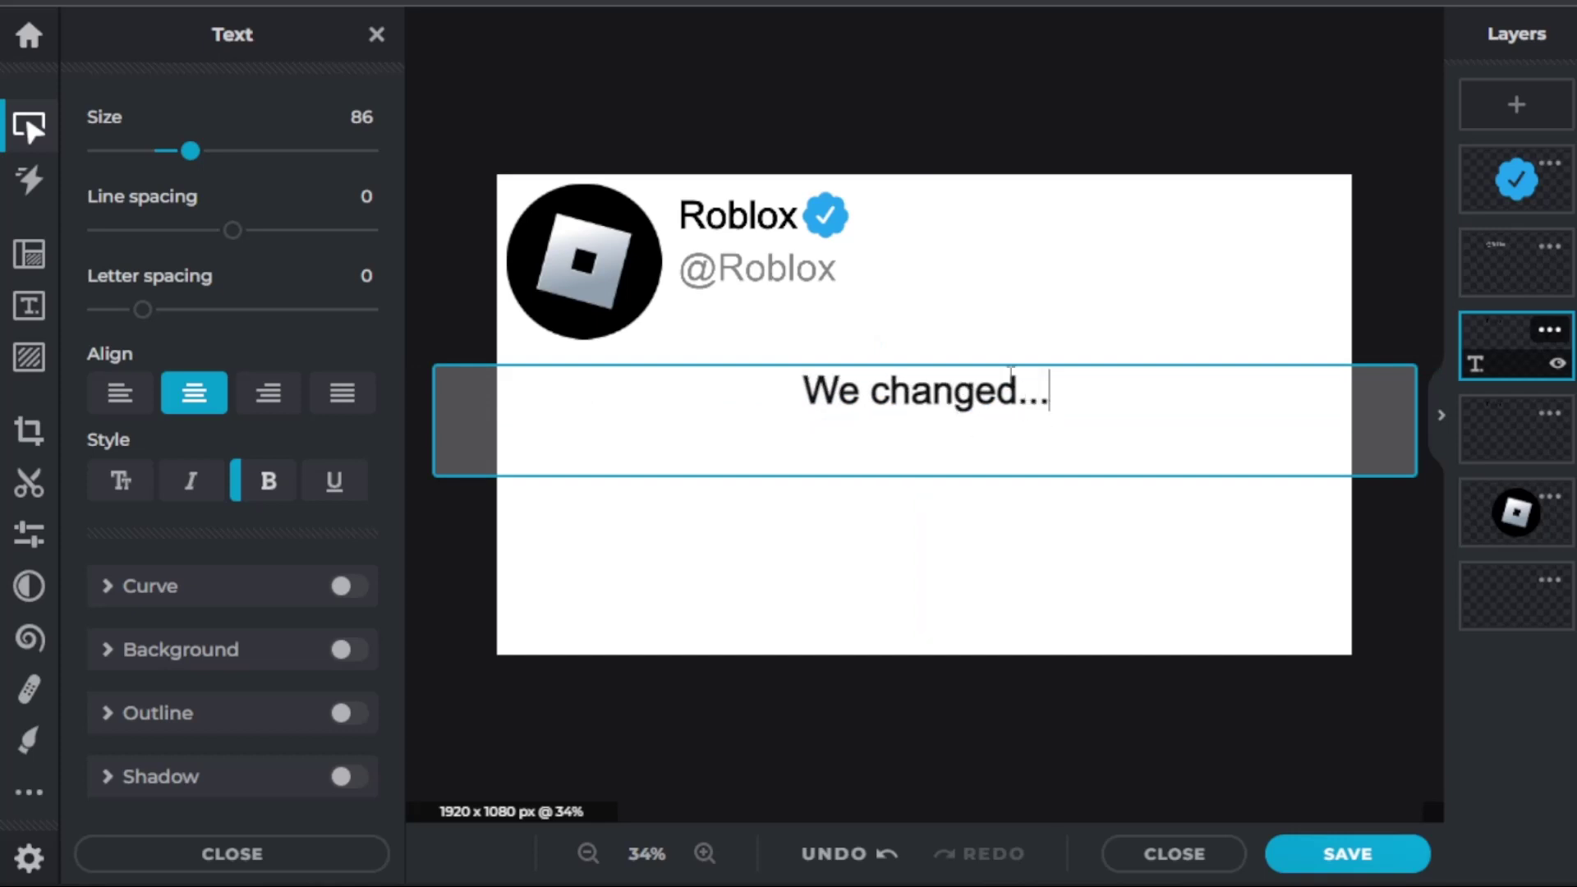
pyautogui.click(939, 448)
# Enlarge the headline, remove its bold, and centre it on the canvas
pyautogui.moveTo(872, 420); pyautogui.dragTo(878, 526)
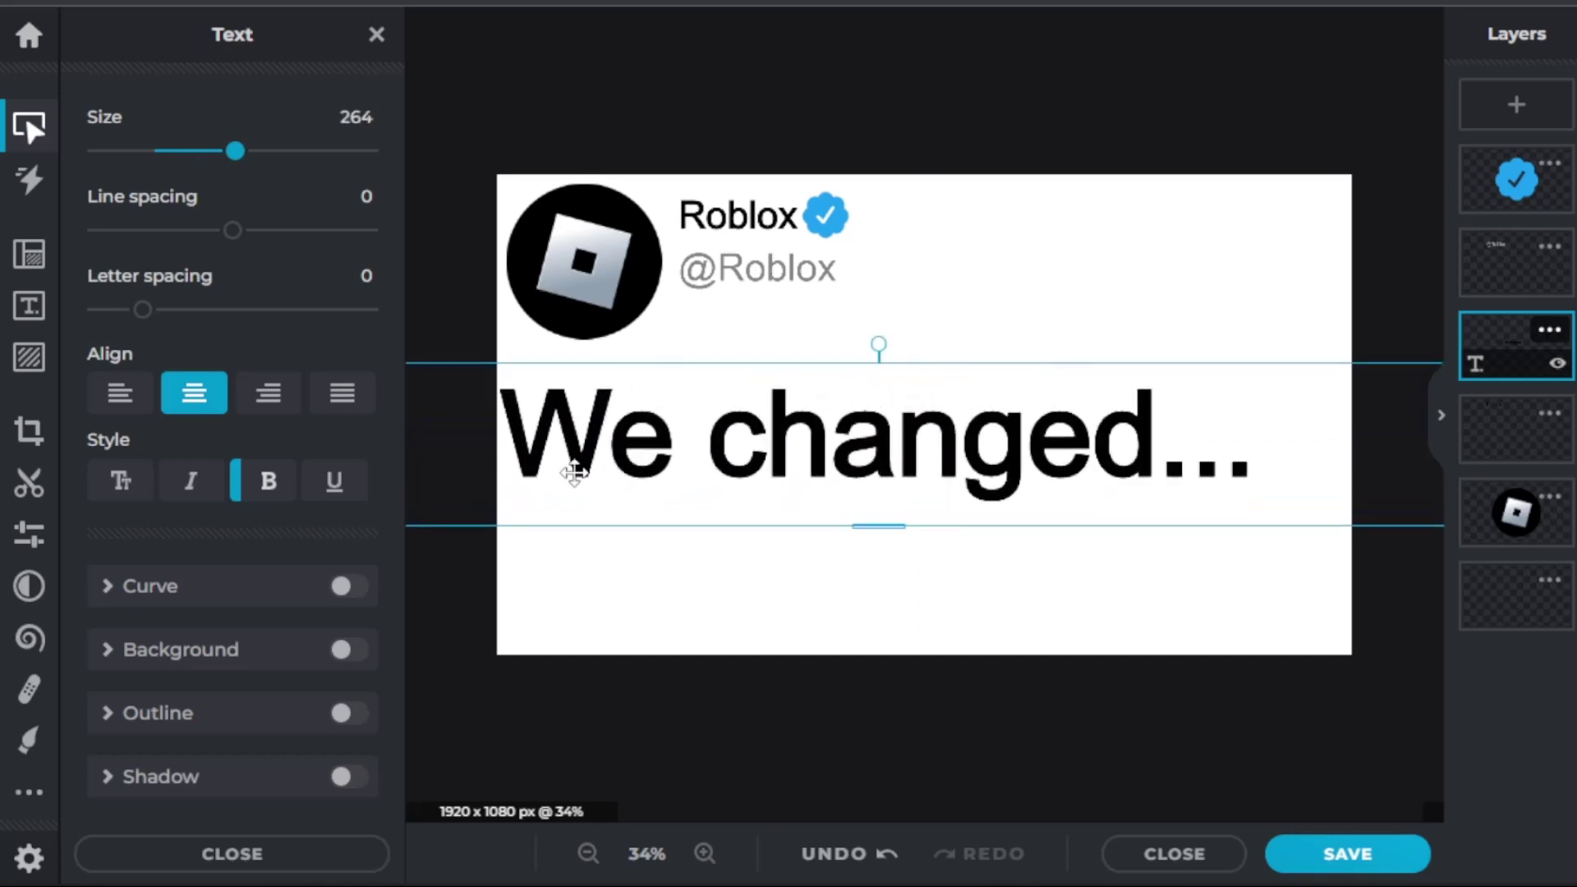
pyautogui.click(264, 481)
pyautogui.moveTo(882, 437); pyautogui.dragTo(937, 419)
pyautogui.moveTo(1014, 482); pyautogui.dragTo(947, 504)
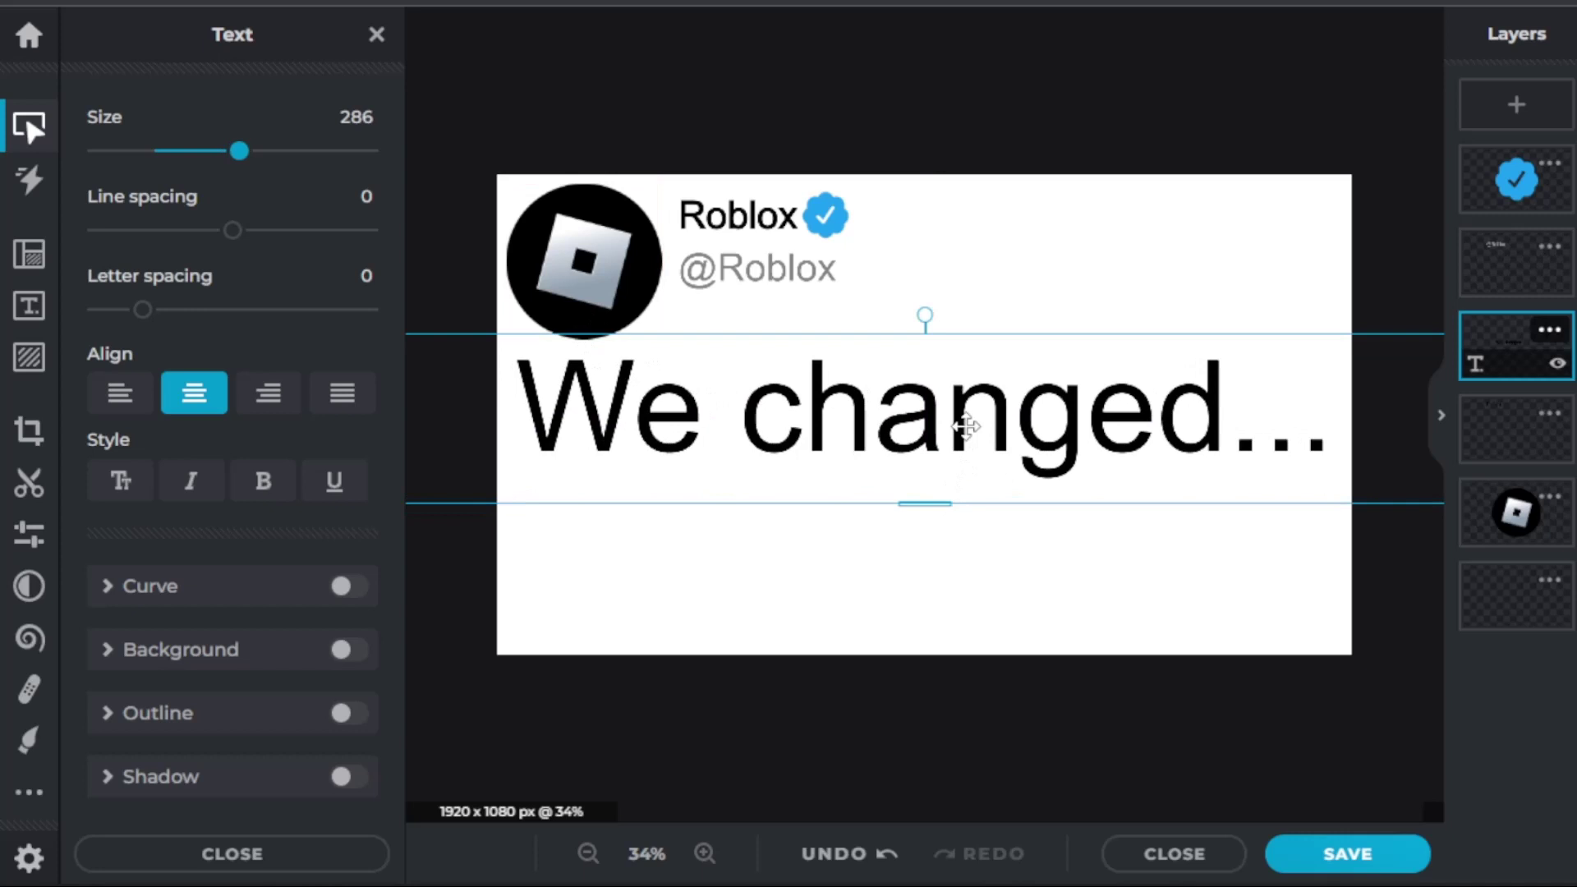
pyautogui.moveTo(967, 425)
pyautogui.mouseDown()
pyautogui.moveTo(955, 405)
pyautogui.moveTo(949, 417)
pyautogui.mouseUp()
pyautogui.click(995, 569)
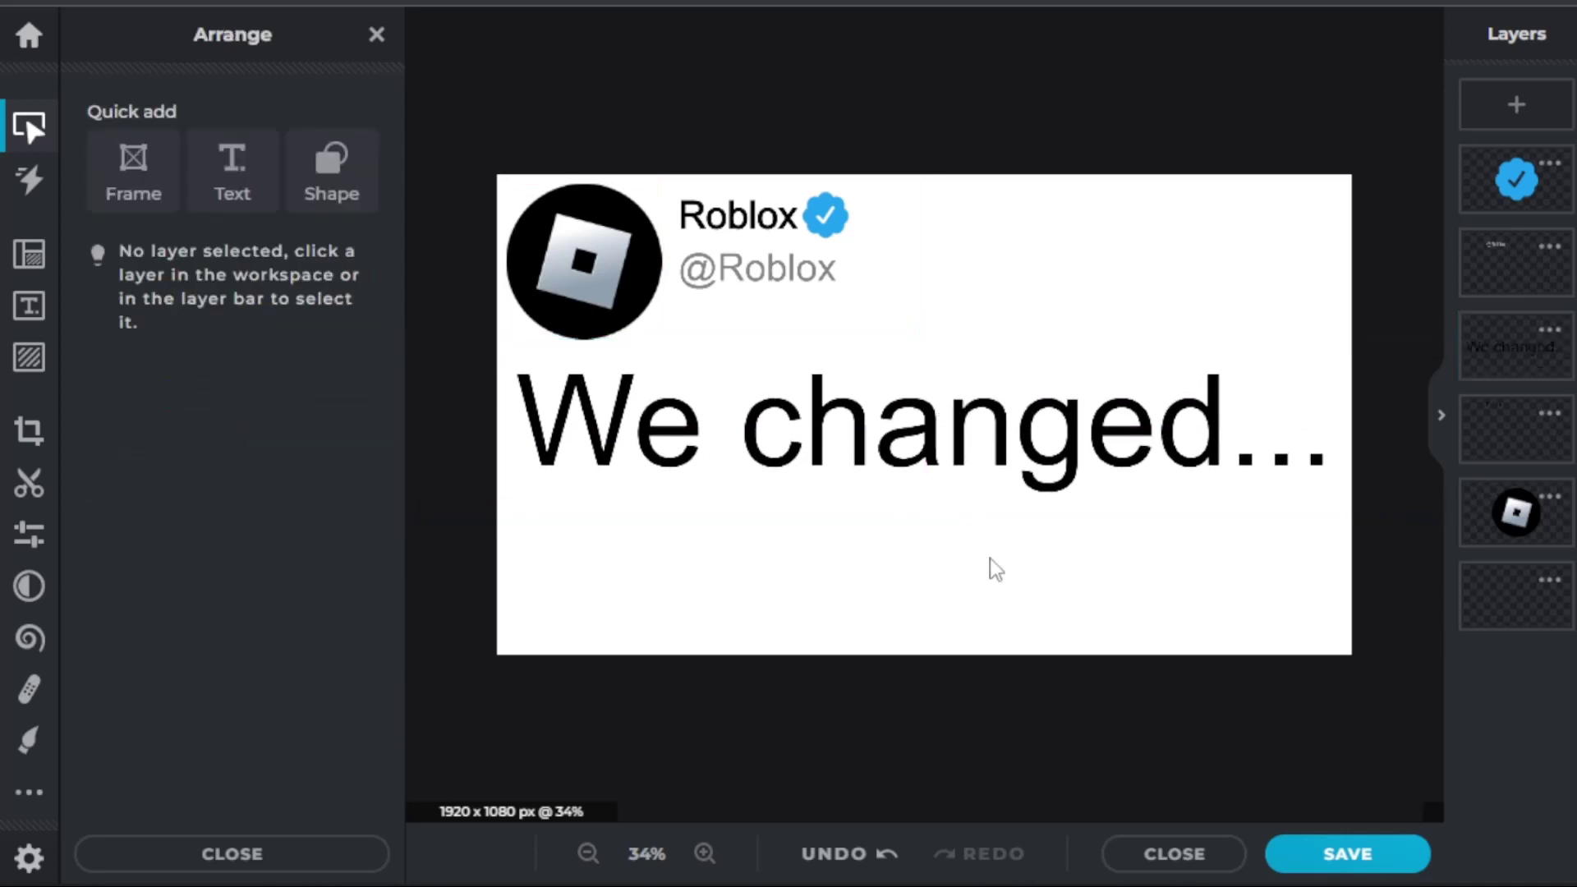
pyautogui.moveTo(1154, 452); pyautogui.dragTo(1137, 458)
pyautogui.doubleClick(1137, 457)
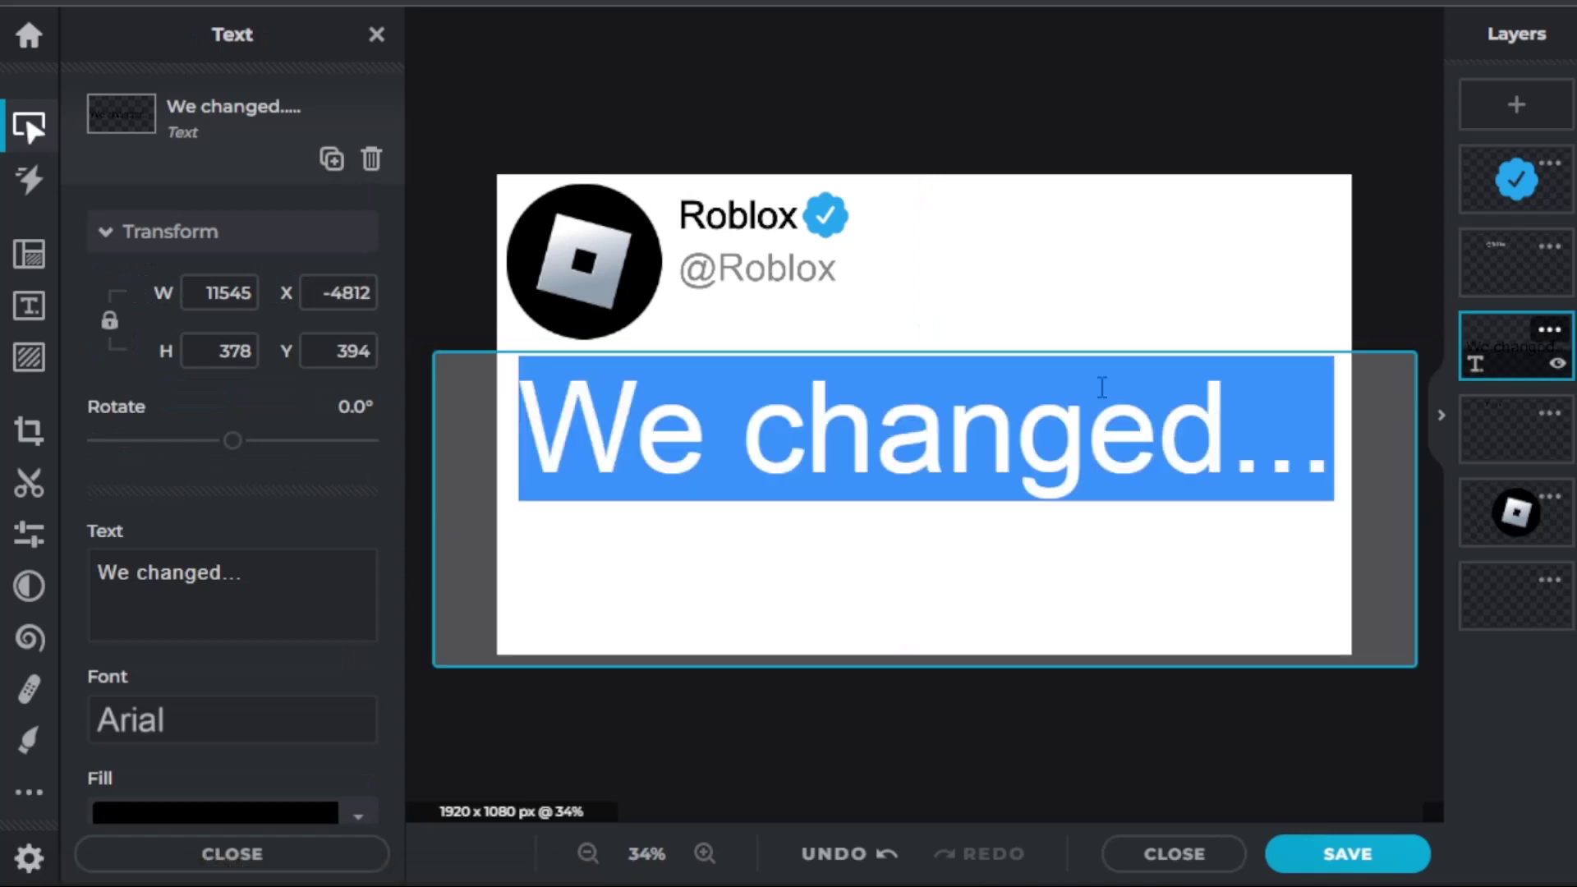
pyautogui.click(1114, 355)
pyautogui.click(1234, 37)
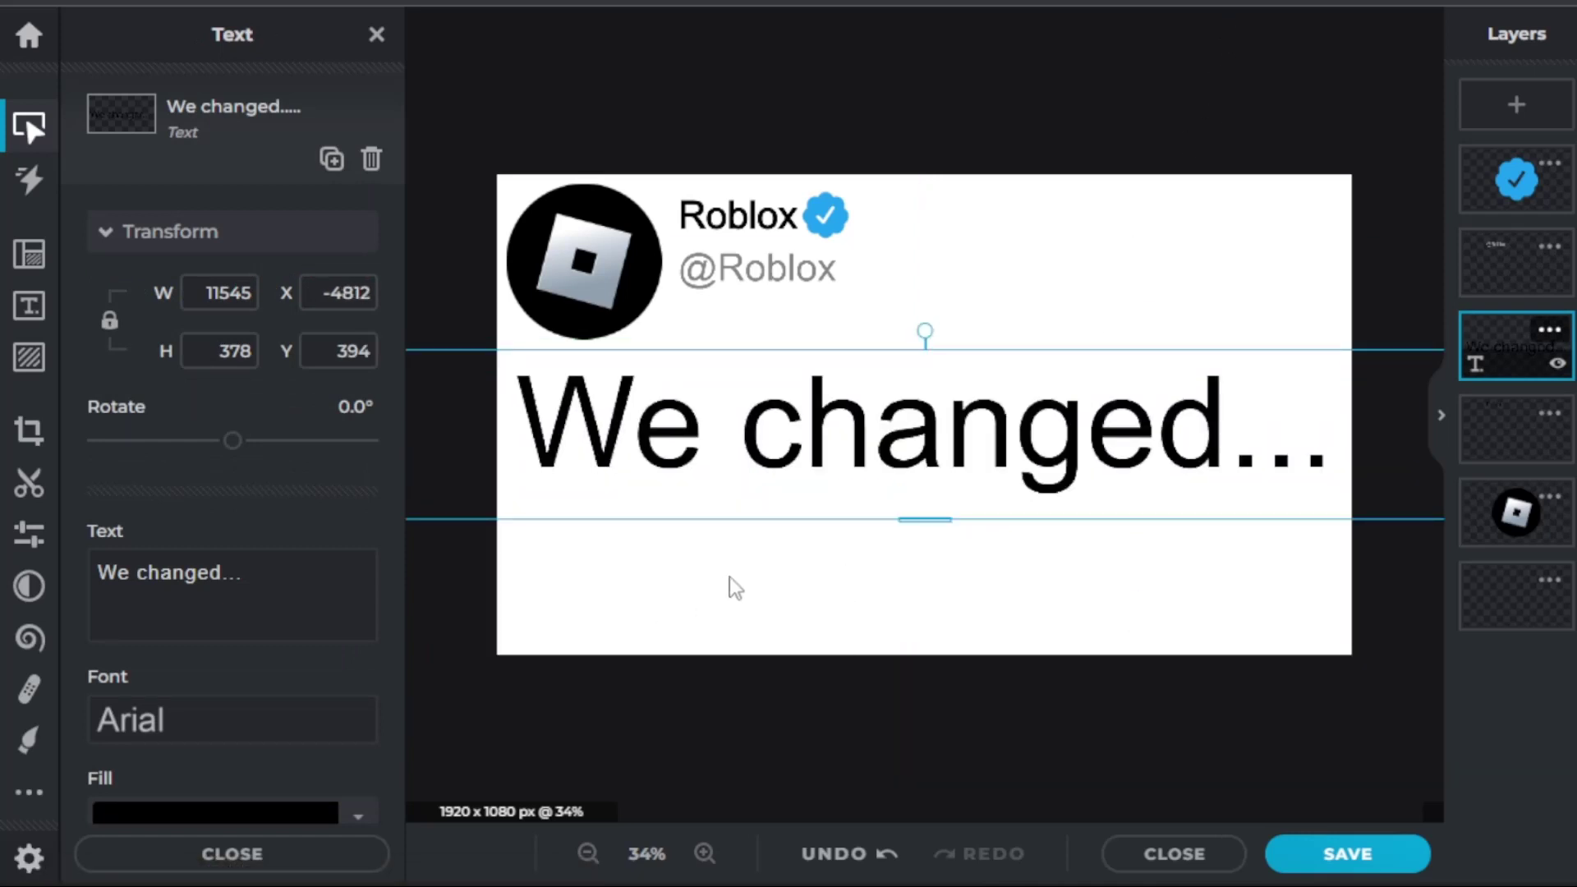
pyautogui.click(859, 634)
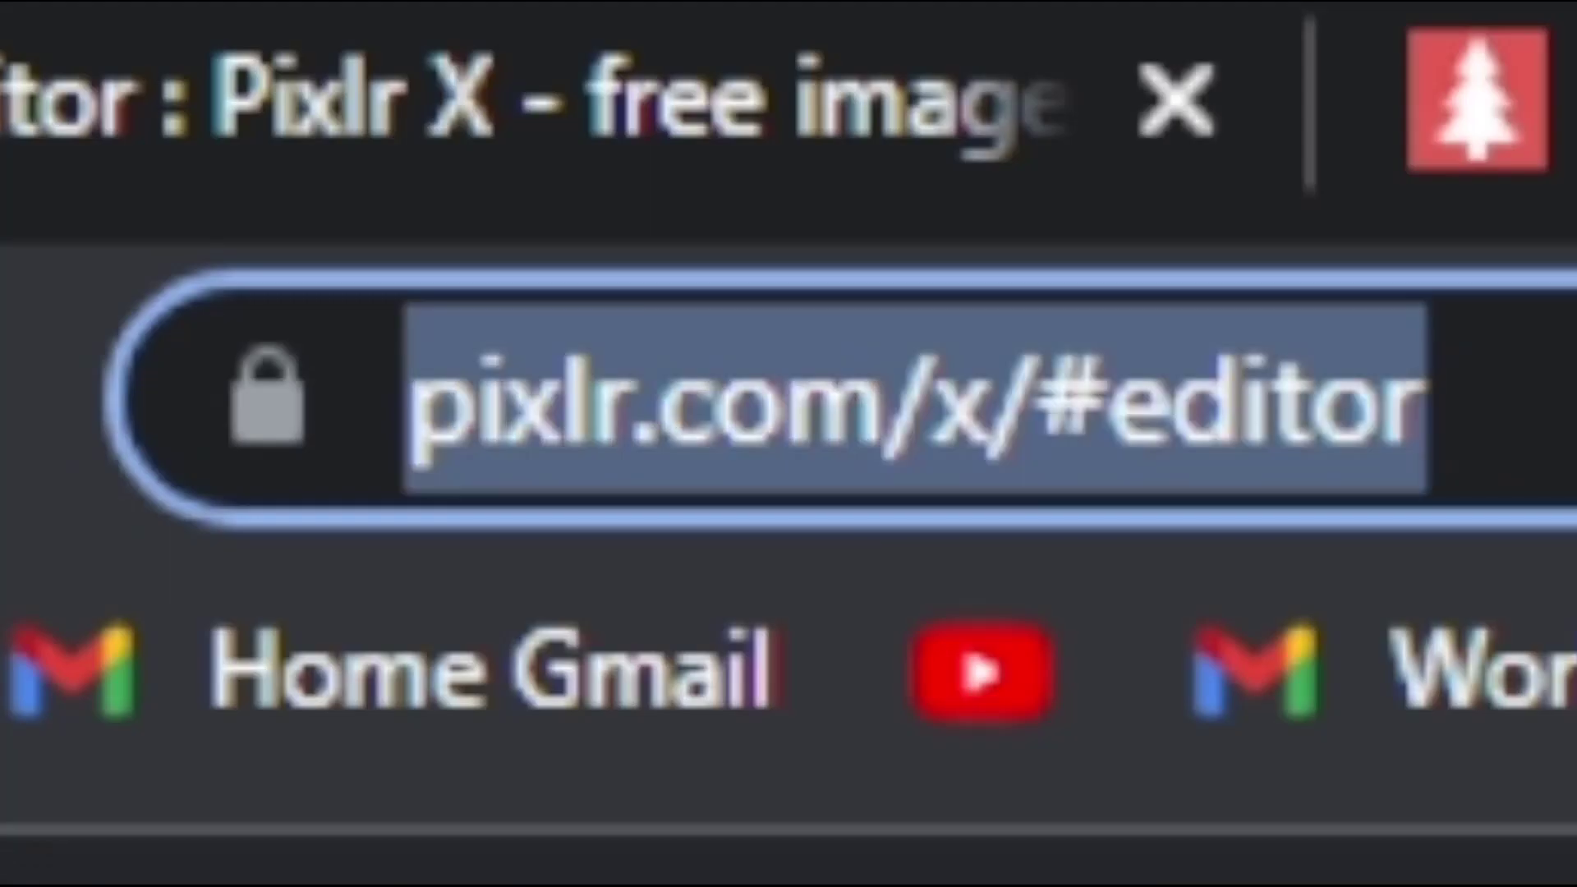
# Load pixlr.com/e and open the 'We changed...' project in Pixlr E
pyautogui.write('pixlr.com/e')
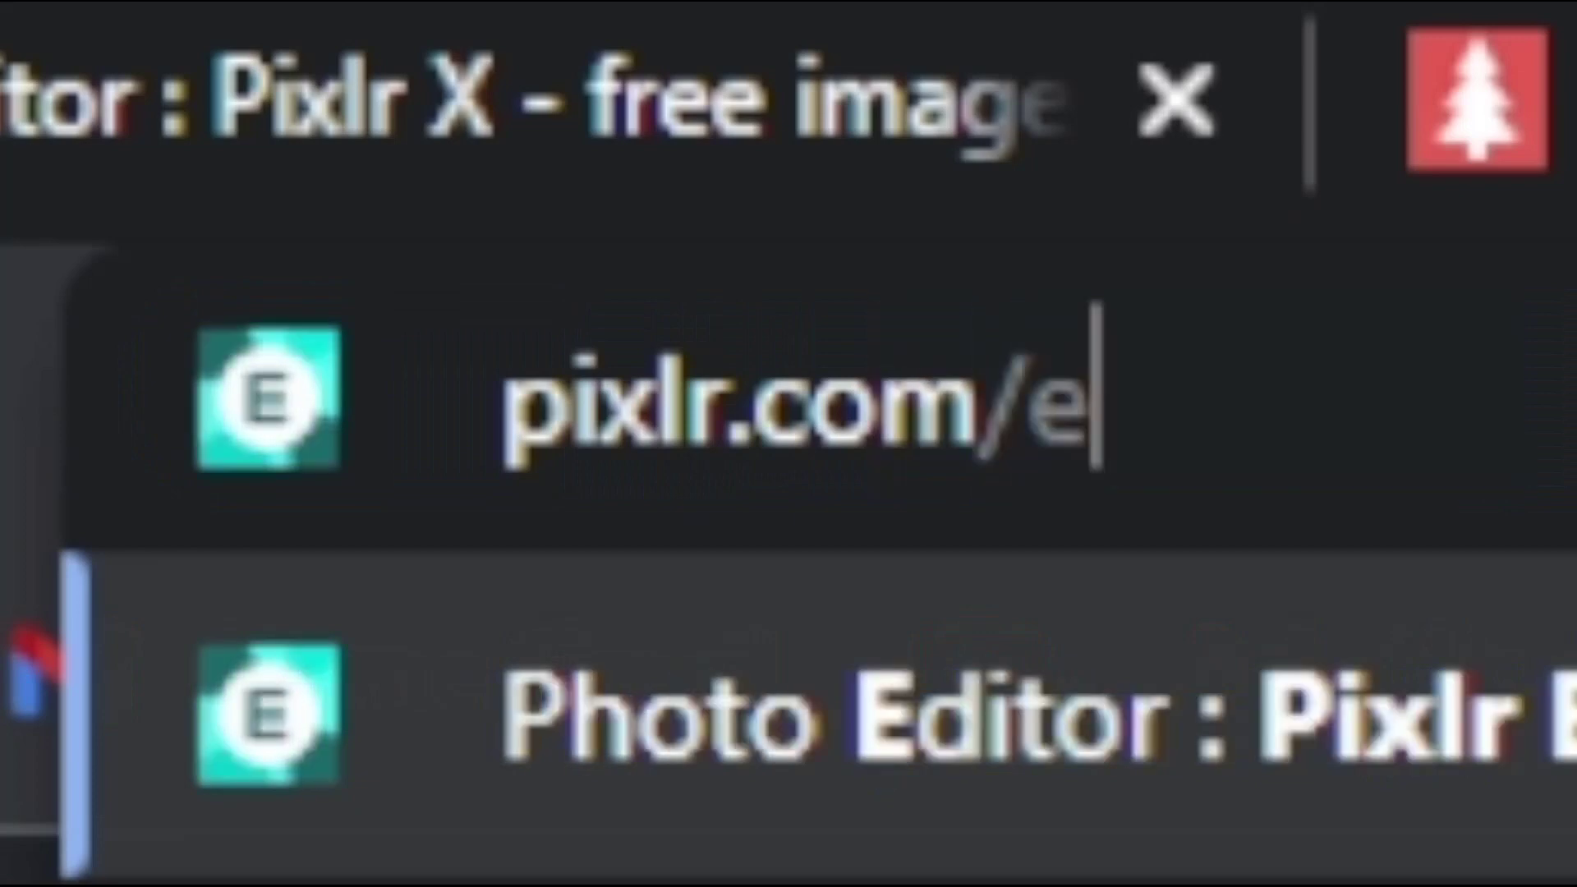
pyautogui.press('Return')
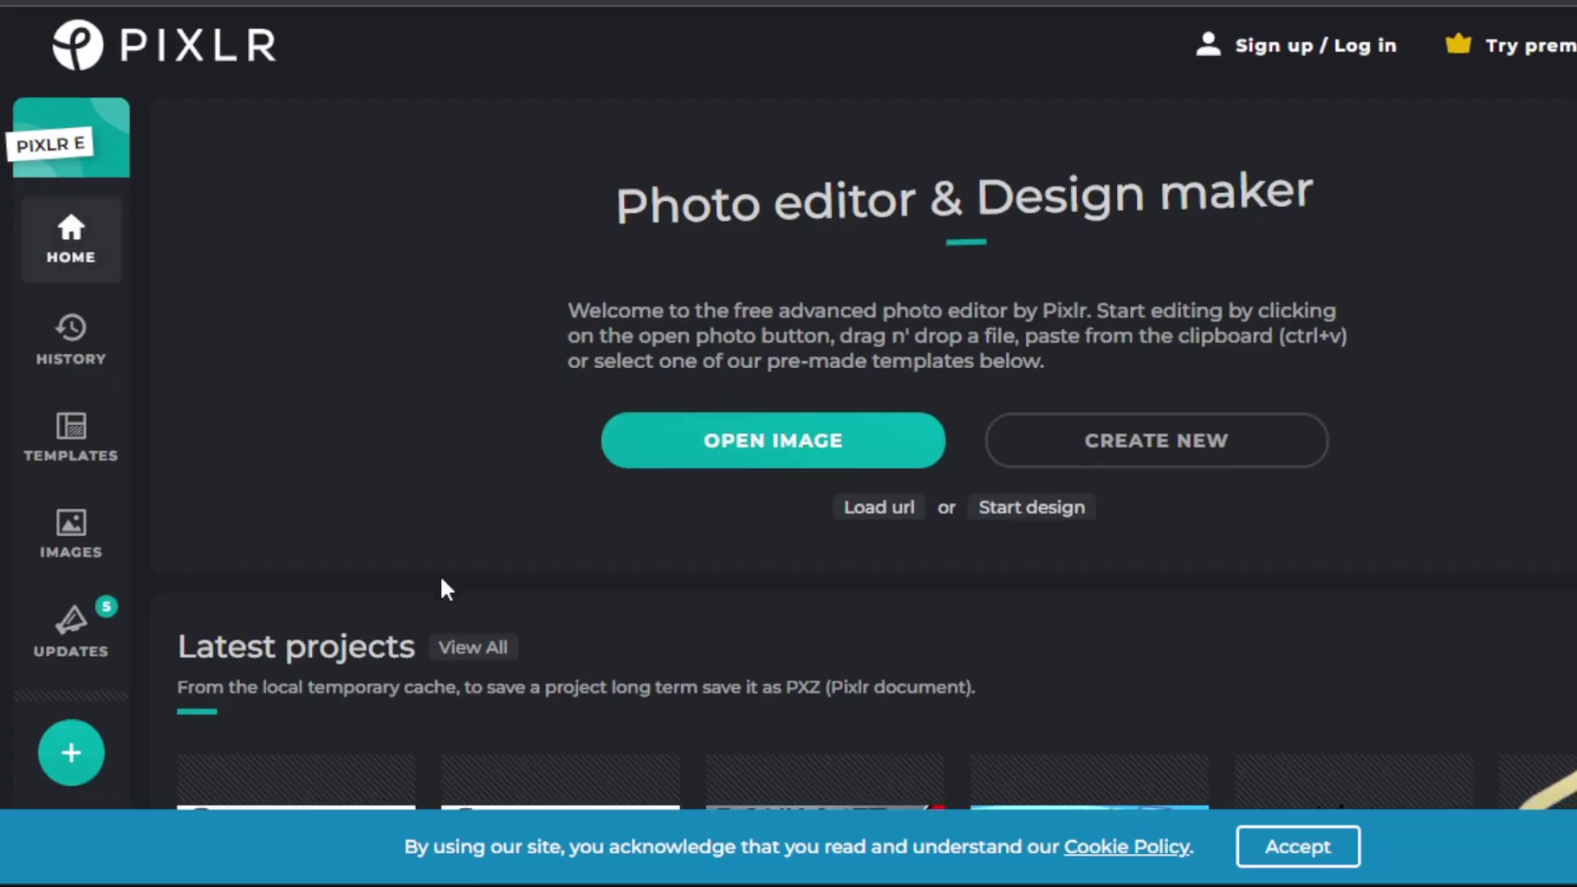
pyautogui.scroll(-4, 298, 557)
pyautogui.click(289, 460)
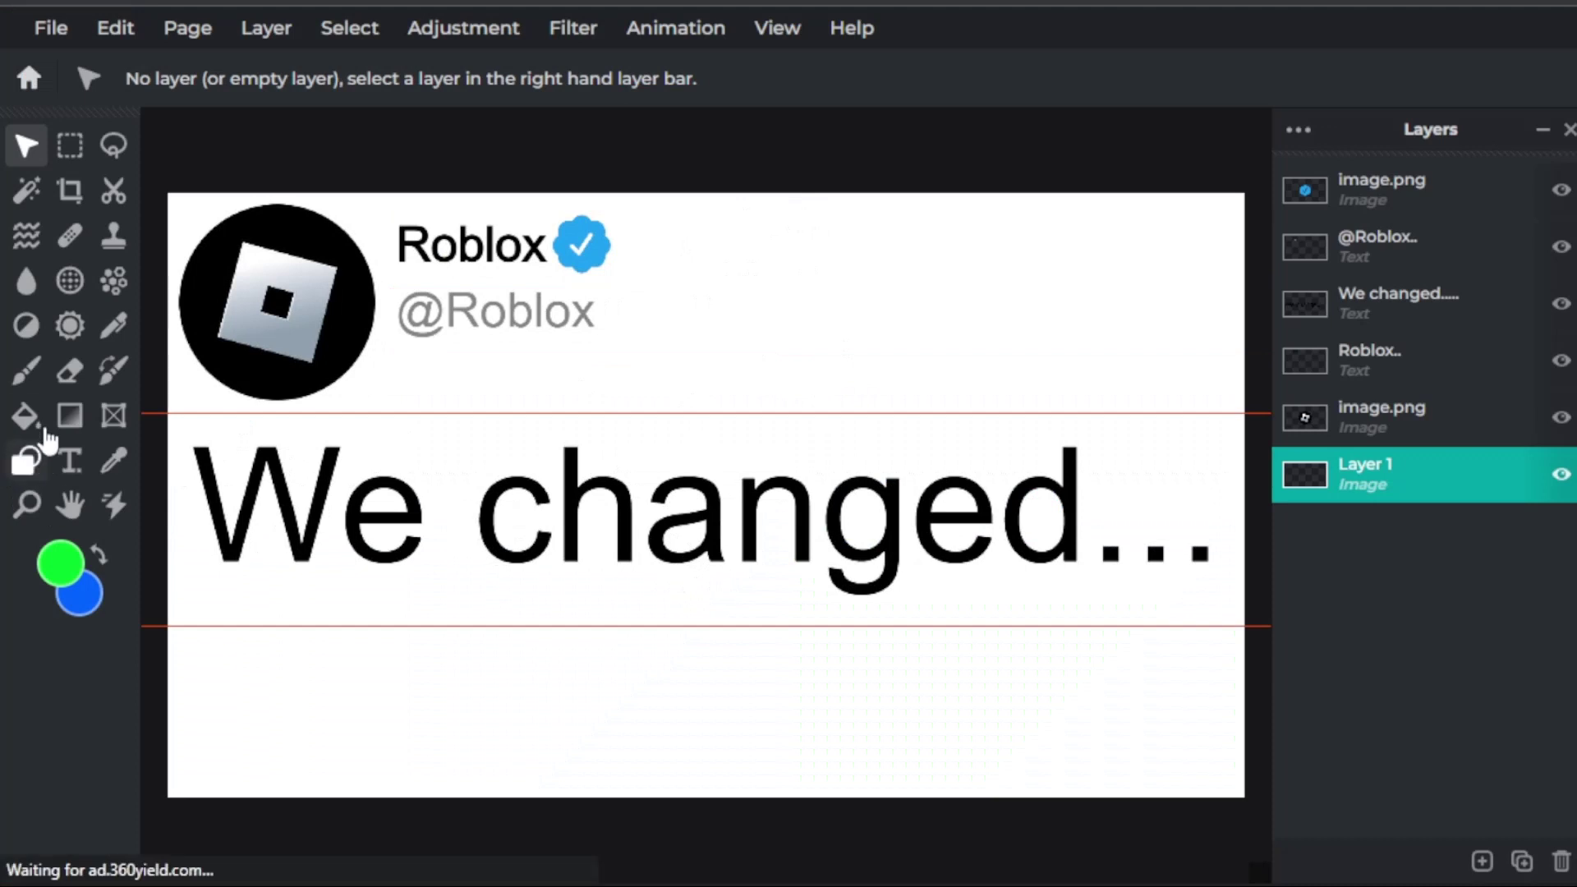
# Draw a thin wide rounded-rectangle bar under the headline, discarding a trial straight line
pyautogui.click(36, 460)
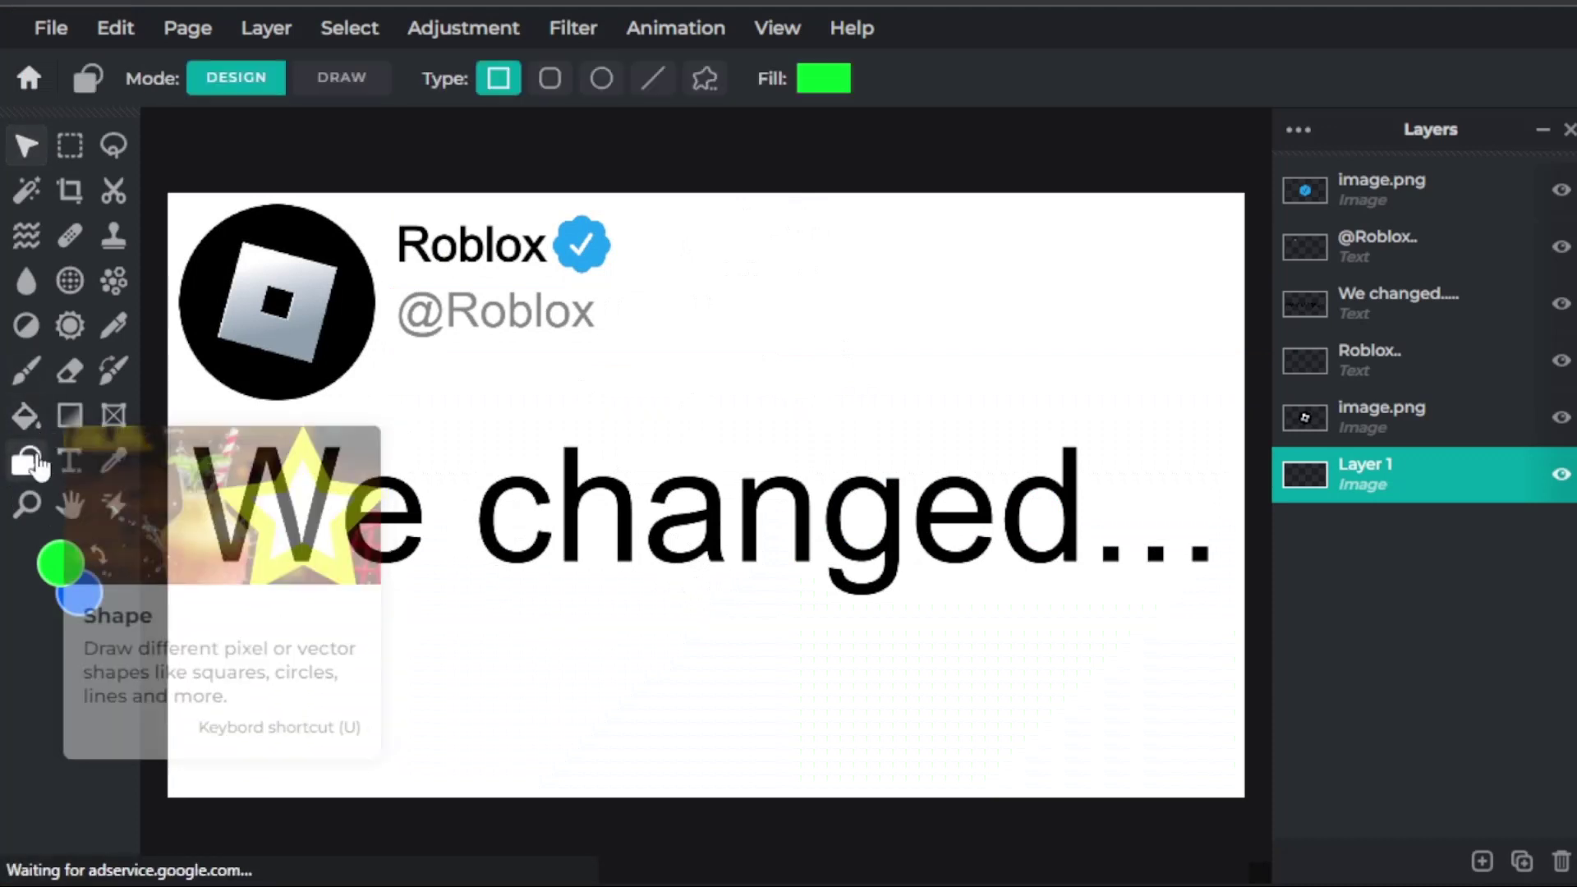
pyautogui.click(548, 78)
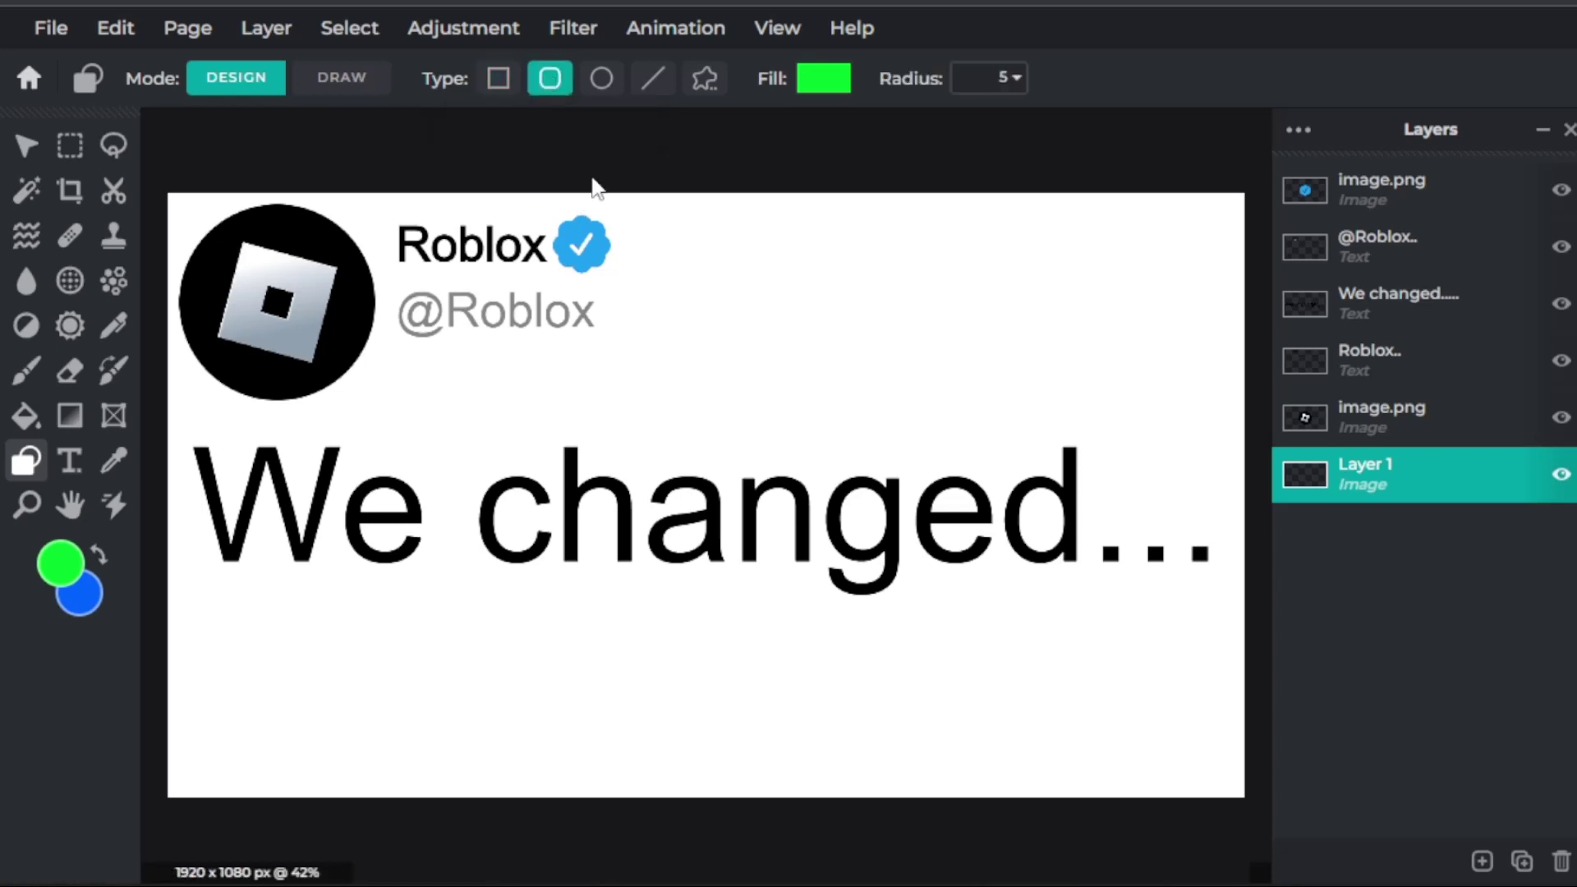
pyautogui.click(653, 78)
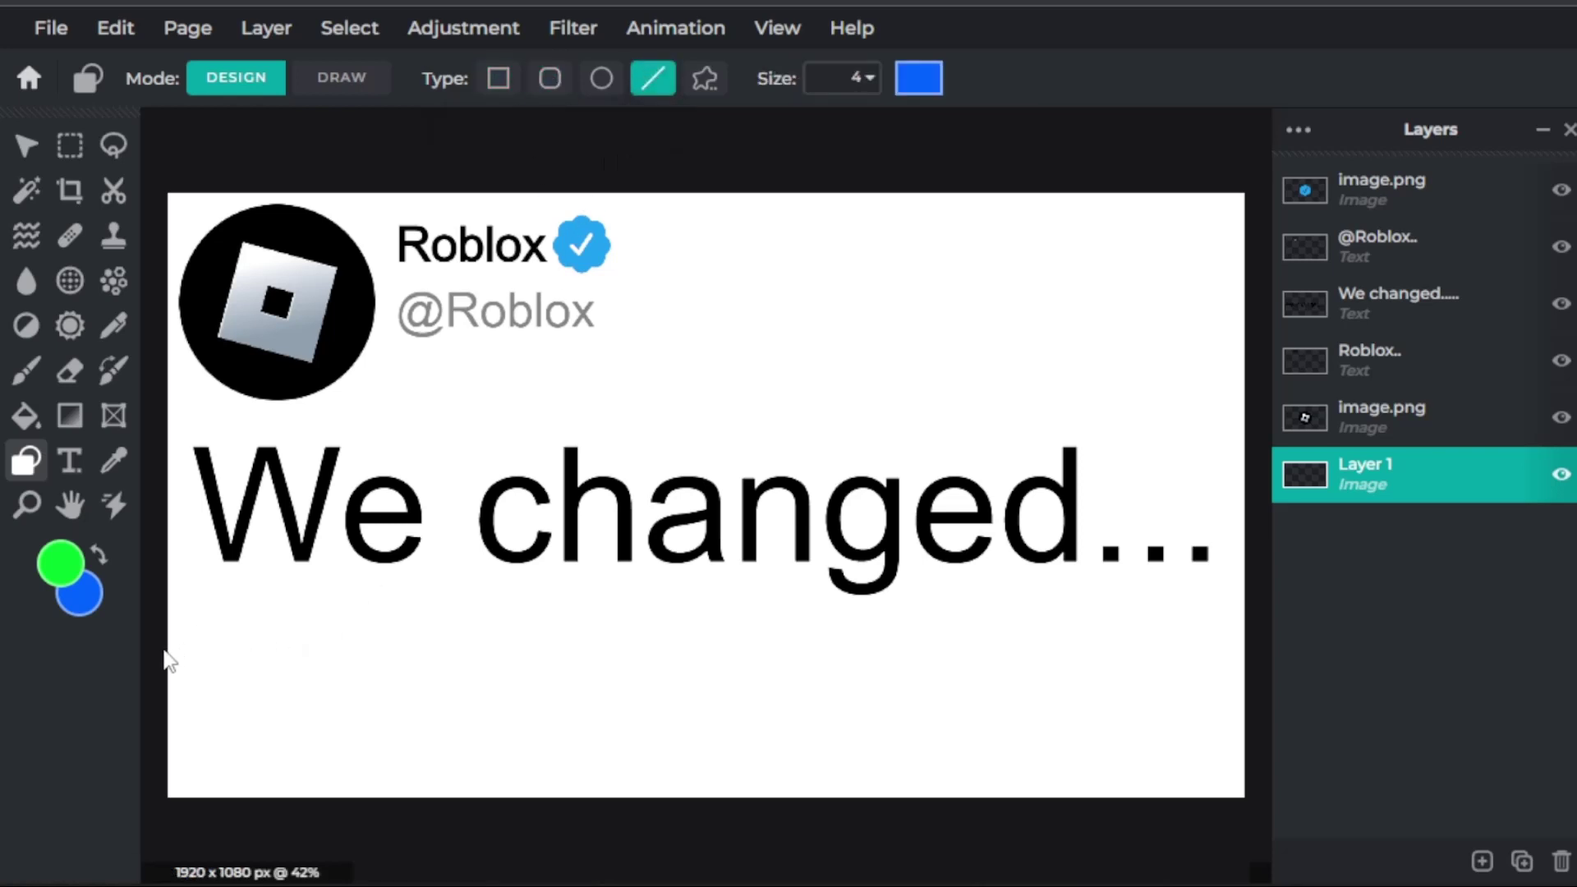
pyautogui.moveTo(162, 649); pyautogui.dragTo(1248, 653)
pyautogui.press('Delete')
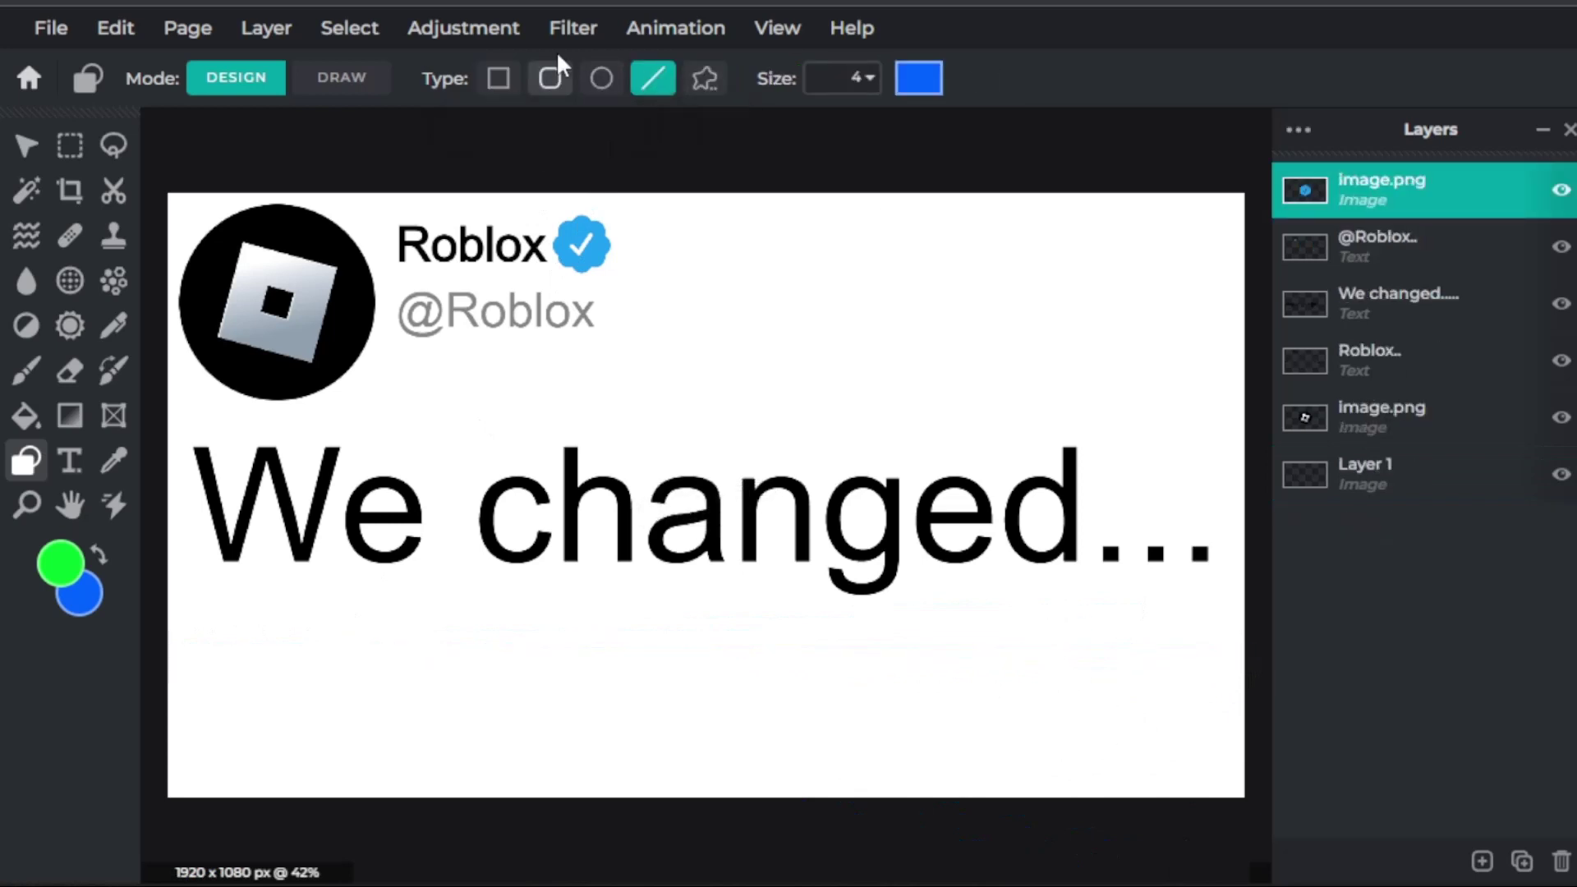
pyautogui.click(496, 79)
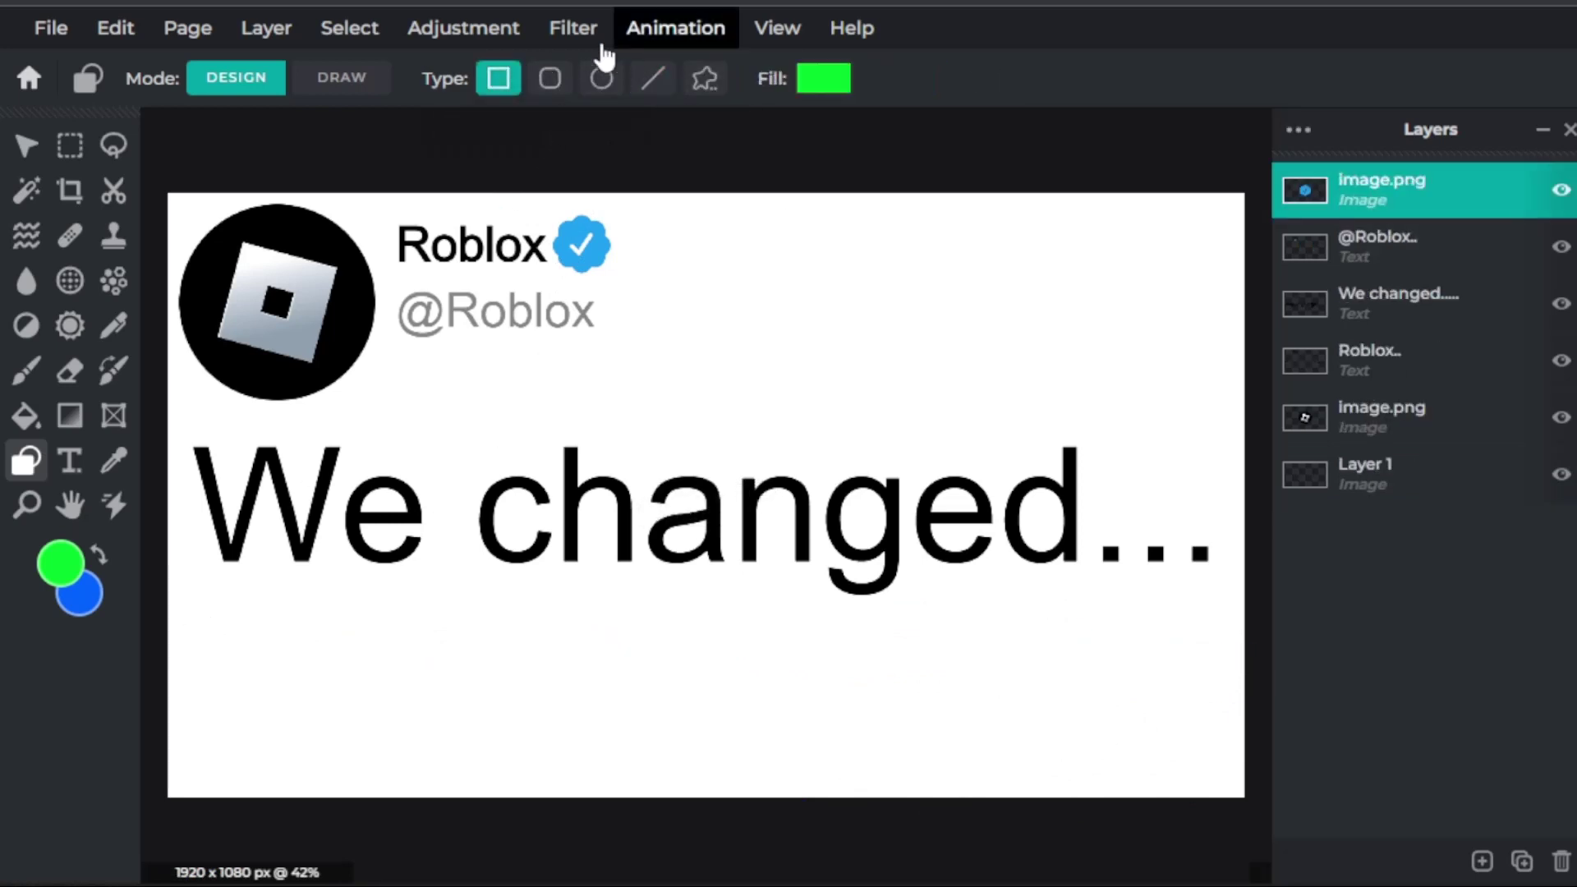
pyautogui.click(550, 78)
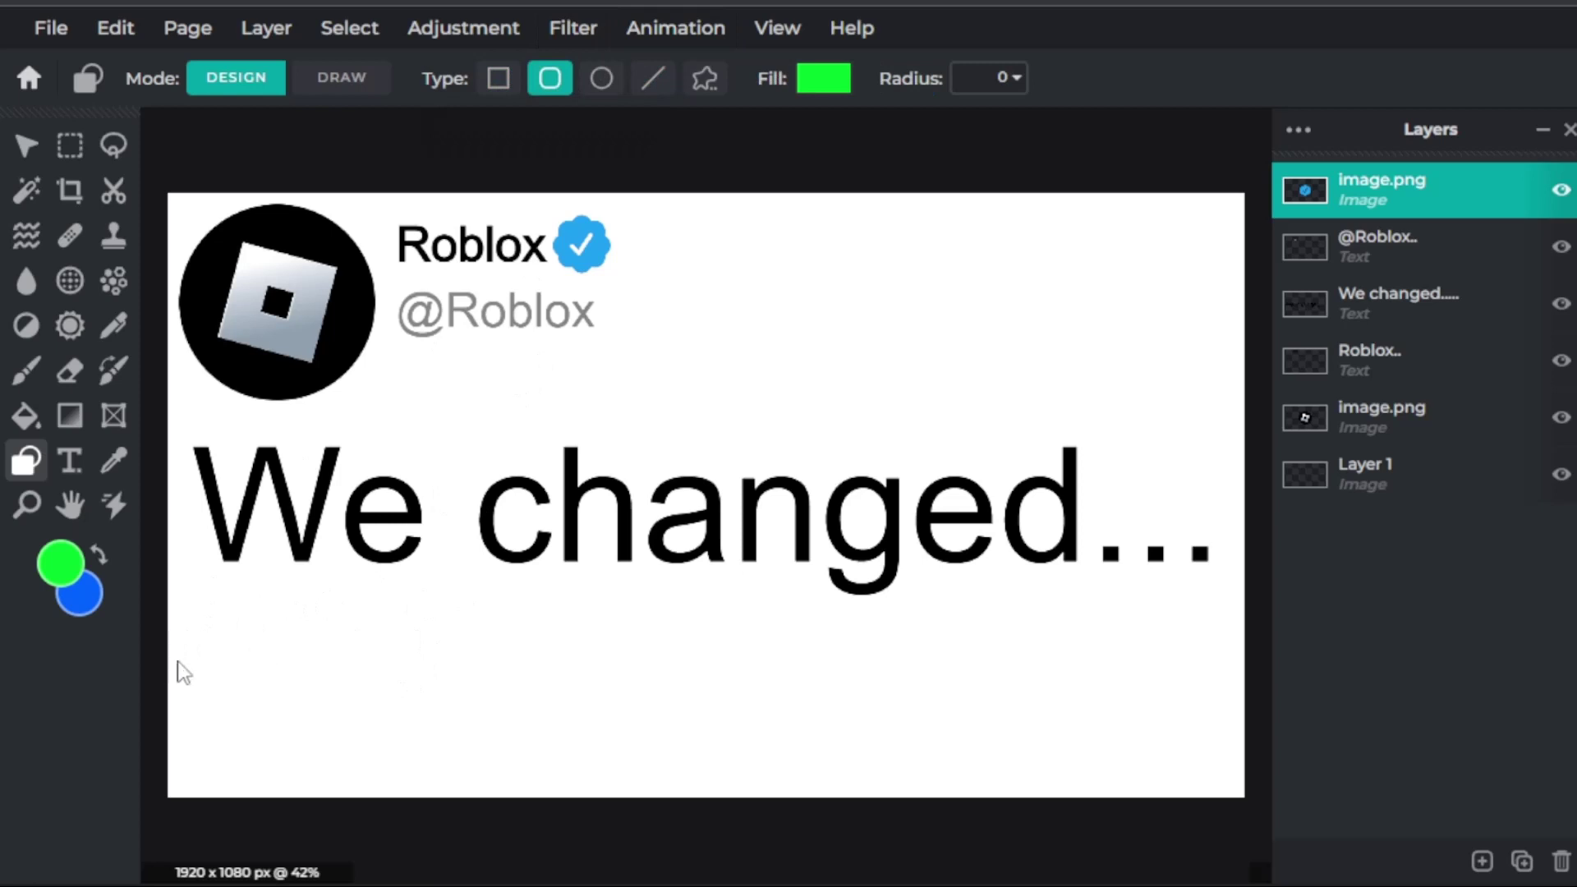
pyautogui.moveTo(184, 648); pyautogui.dragTo(1186, 653)
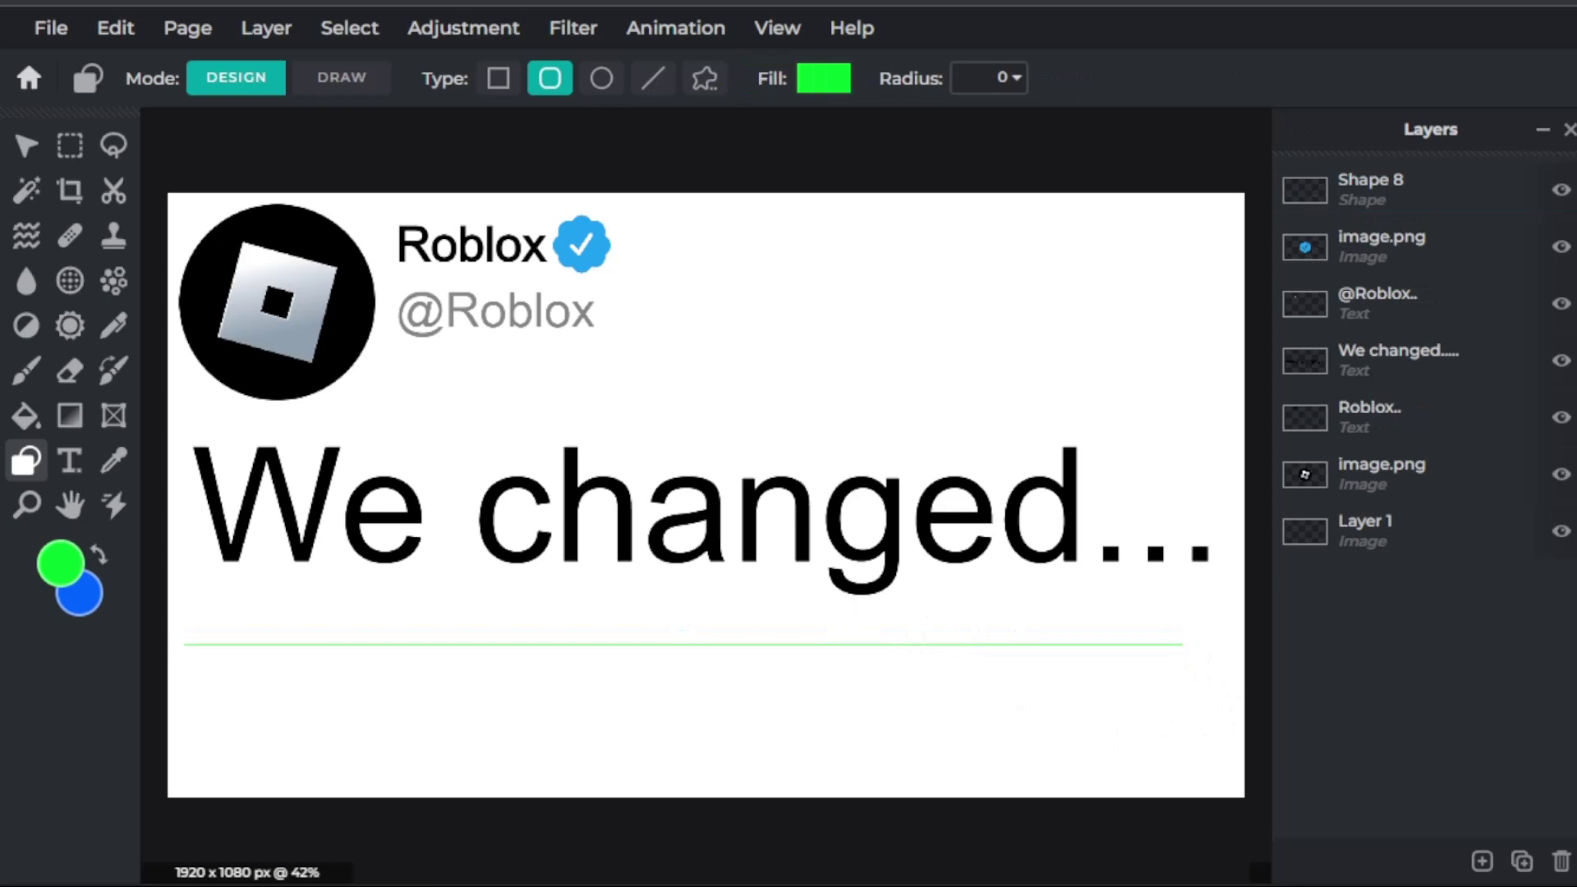
# Load pixlr.com/x/ in the browser
pyautogui.hotkey('ctrl', 'l')
pyautogui.write('pixlr.com/x/')
pyautogui.press('Return')
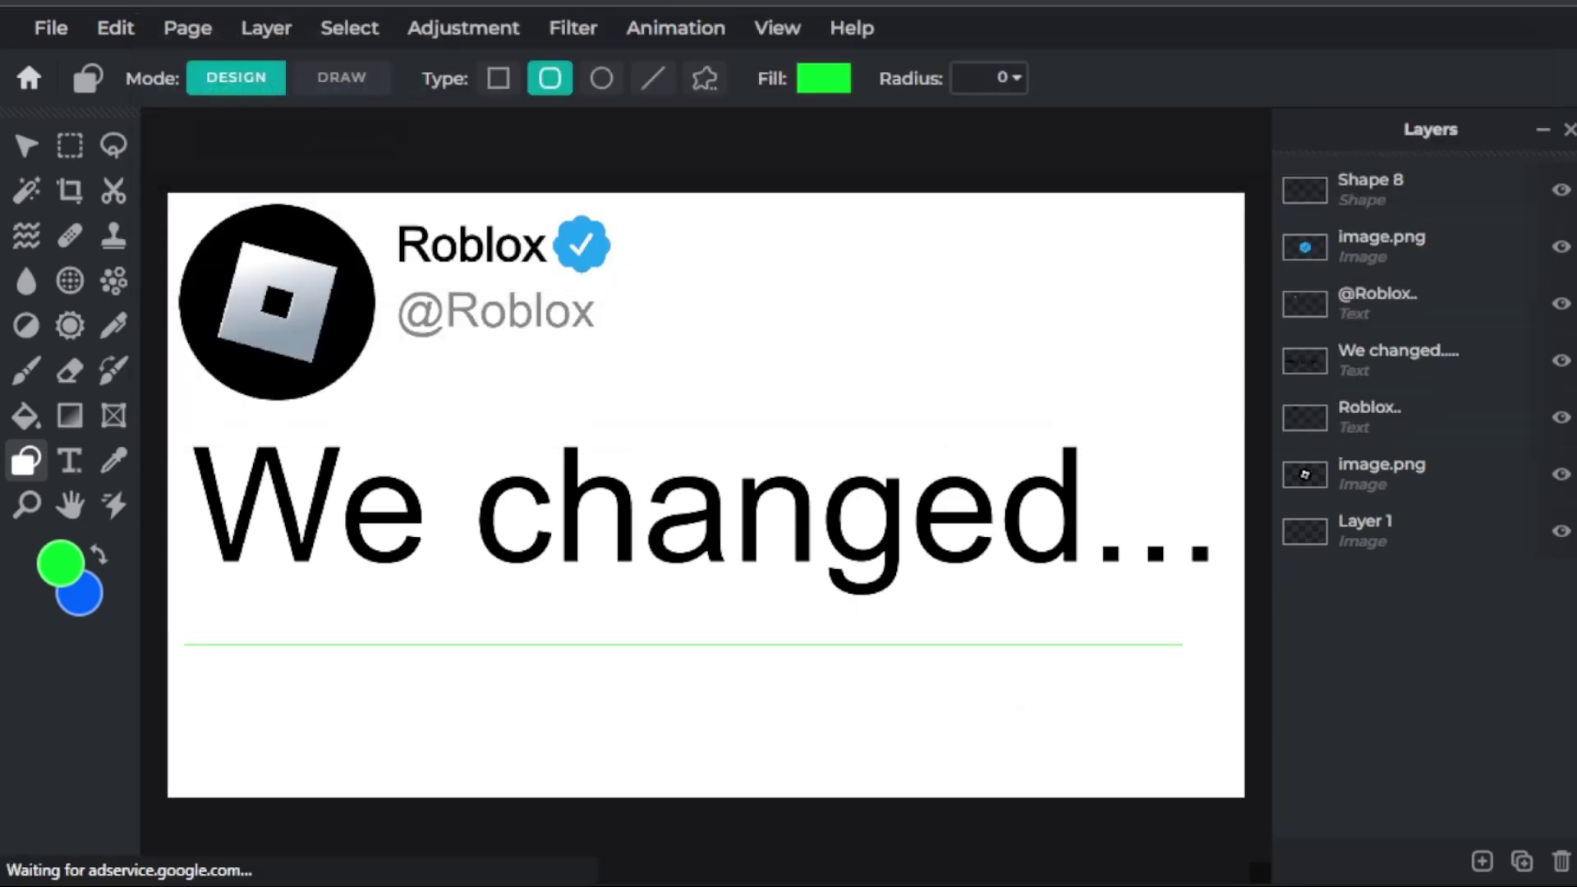
# Open the 'We changed...' project from the recent projects list
pyautogui.scroll(-3, 317, 592)
pyautogui.click(317, 592)
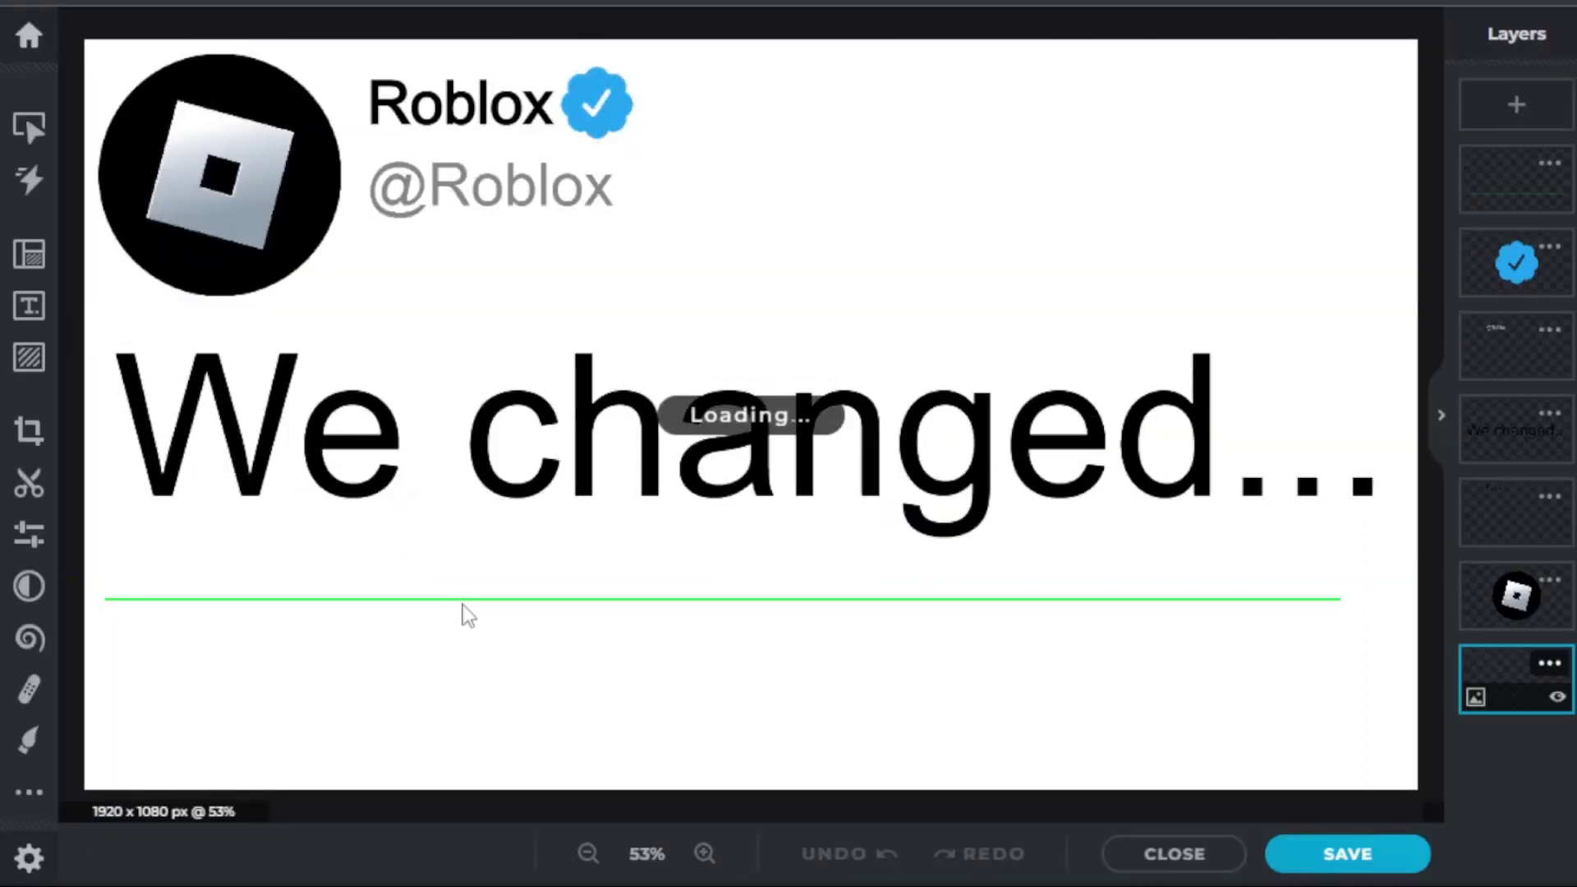
pyautogui.click(394, 194)
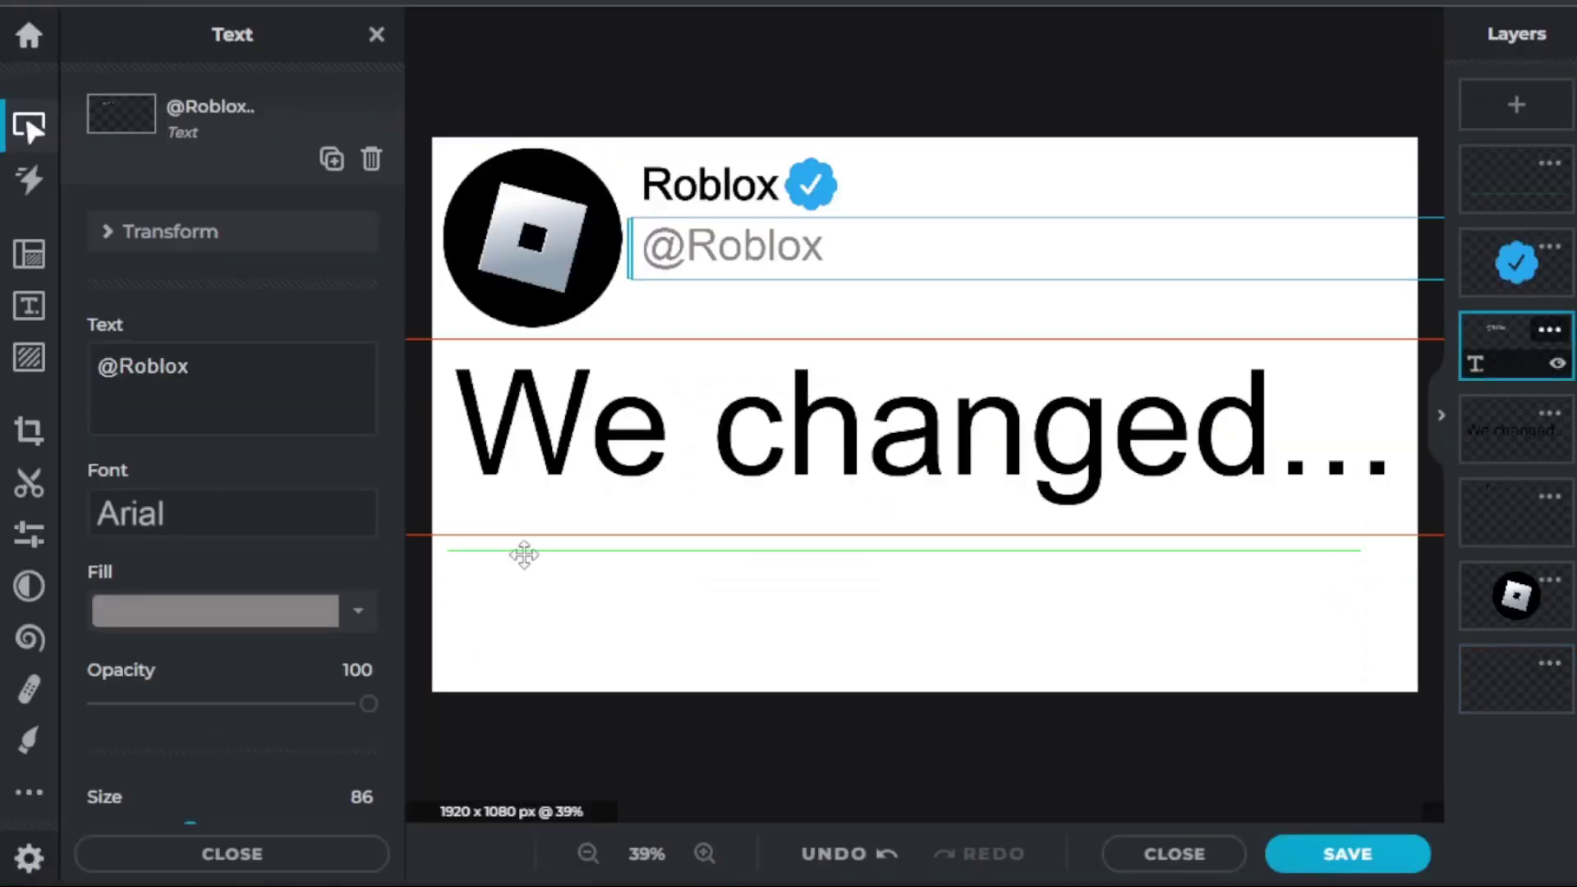
pyautogui.click(566, 562)
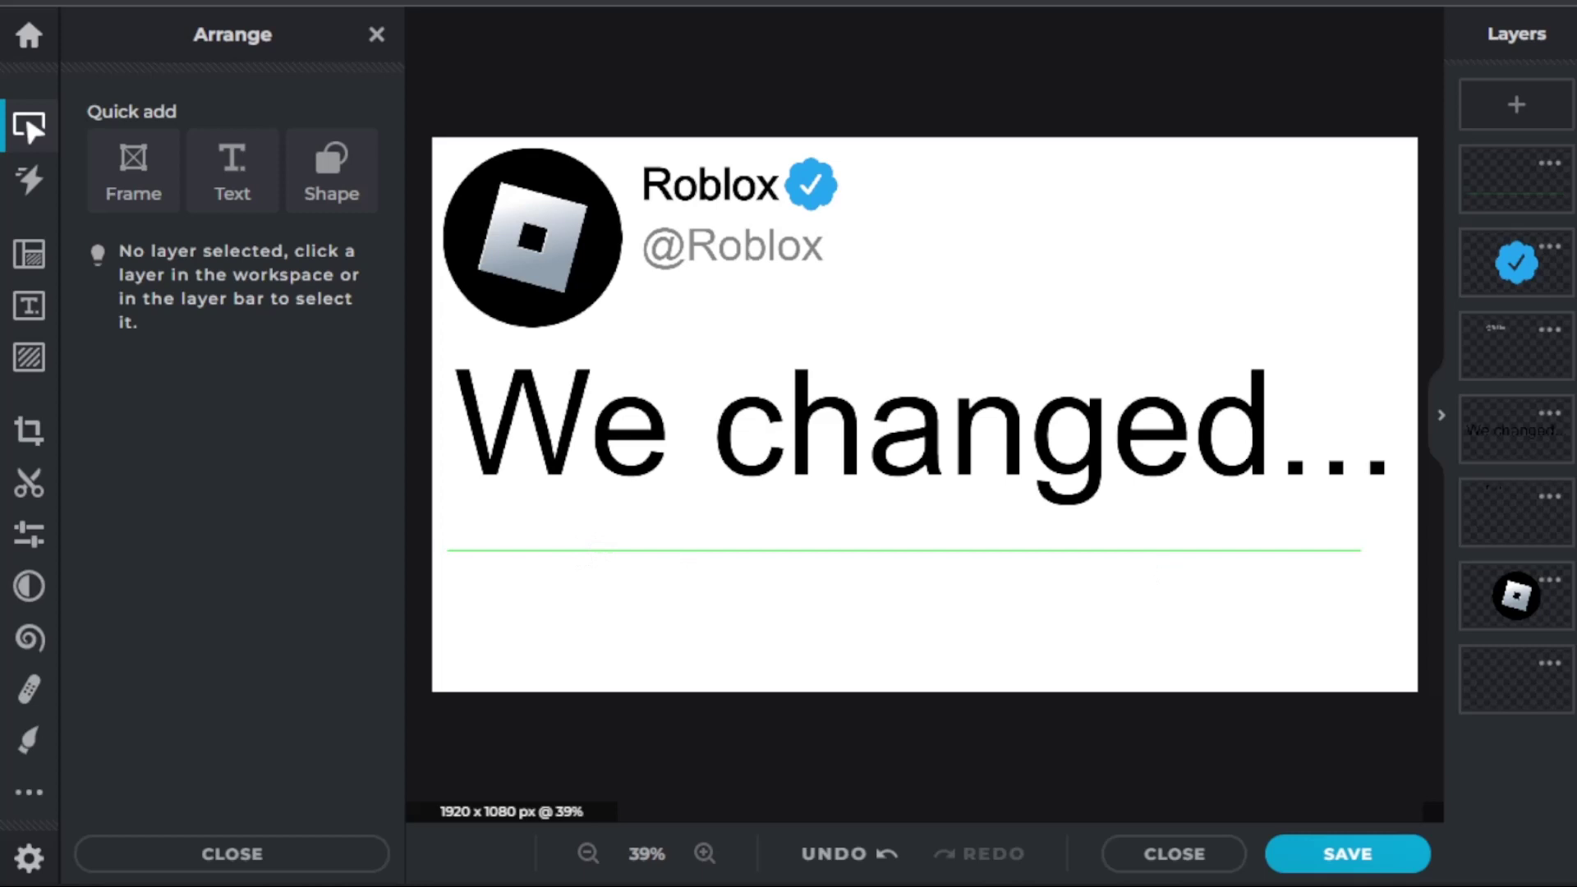
# Set the divider line's height to 4 and centre it horizontally under the headline
pyautogui.click(1506, 185)
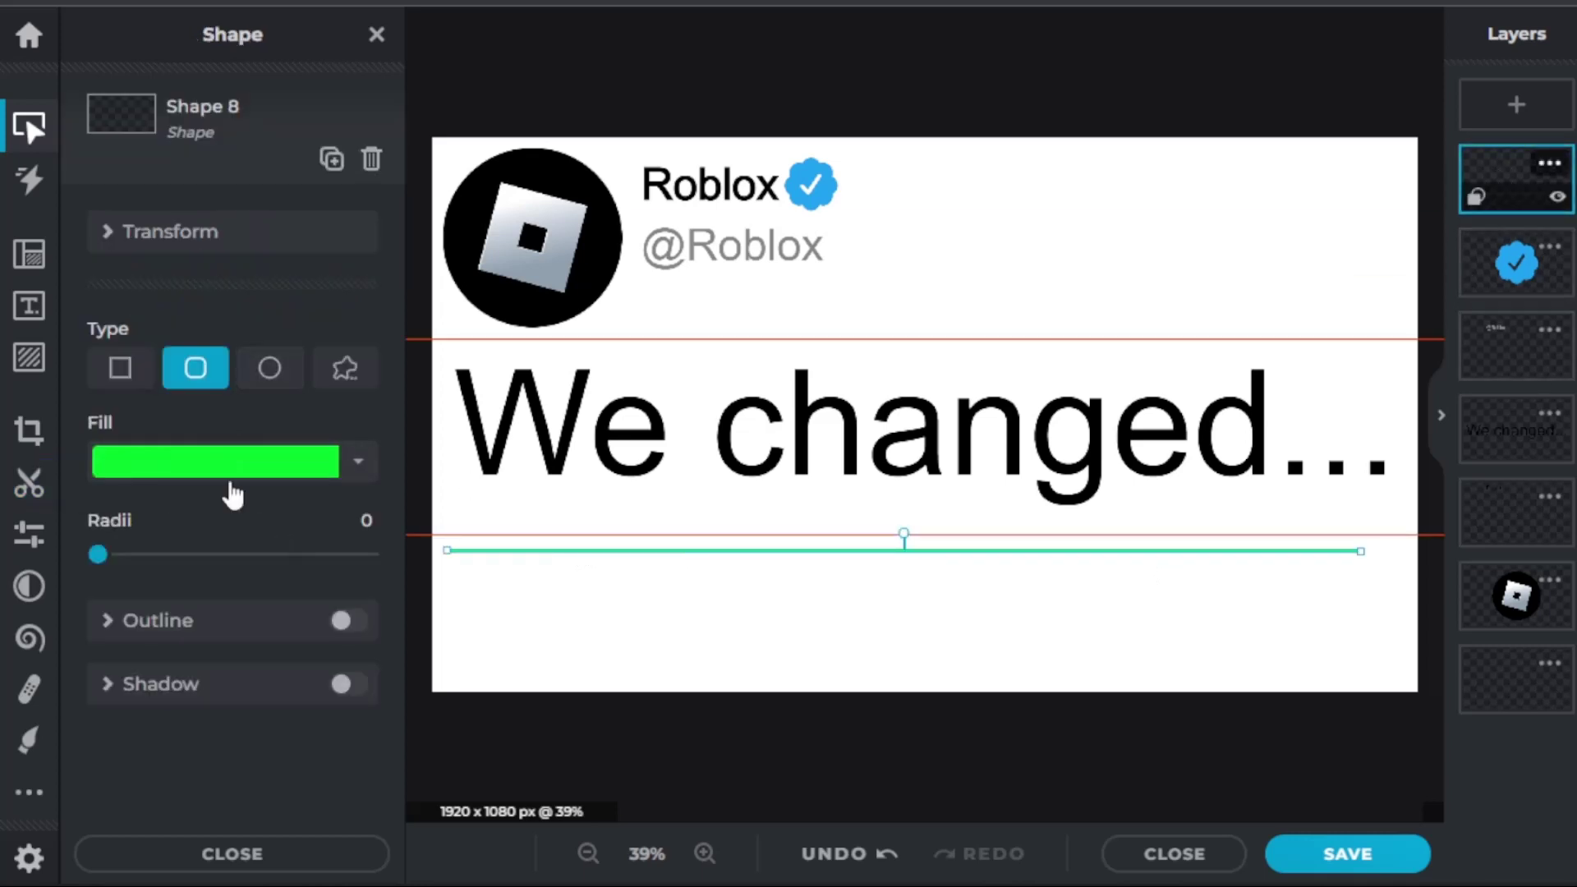
pyautogui.click(167, 246)
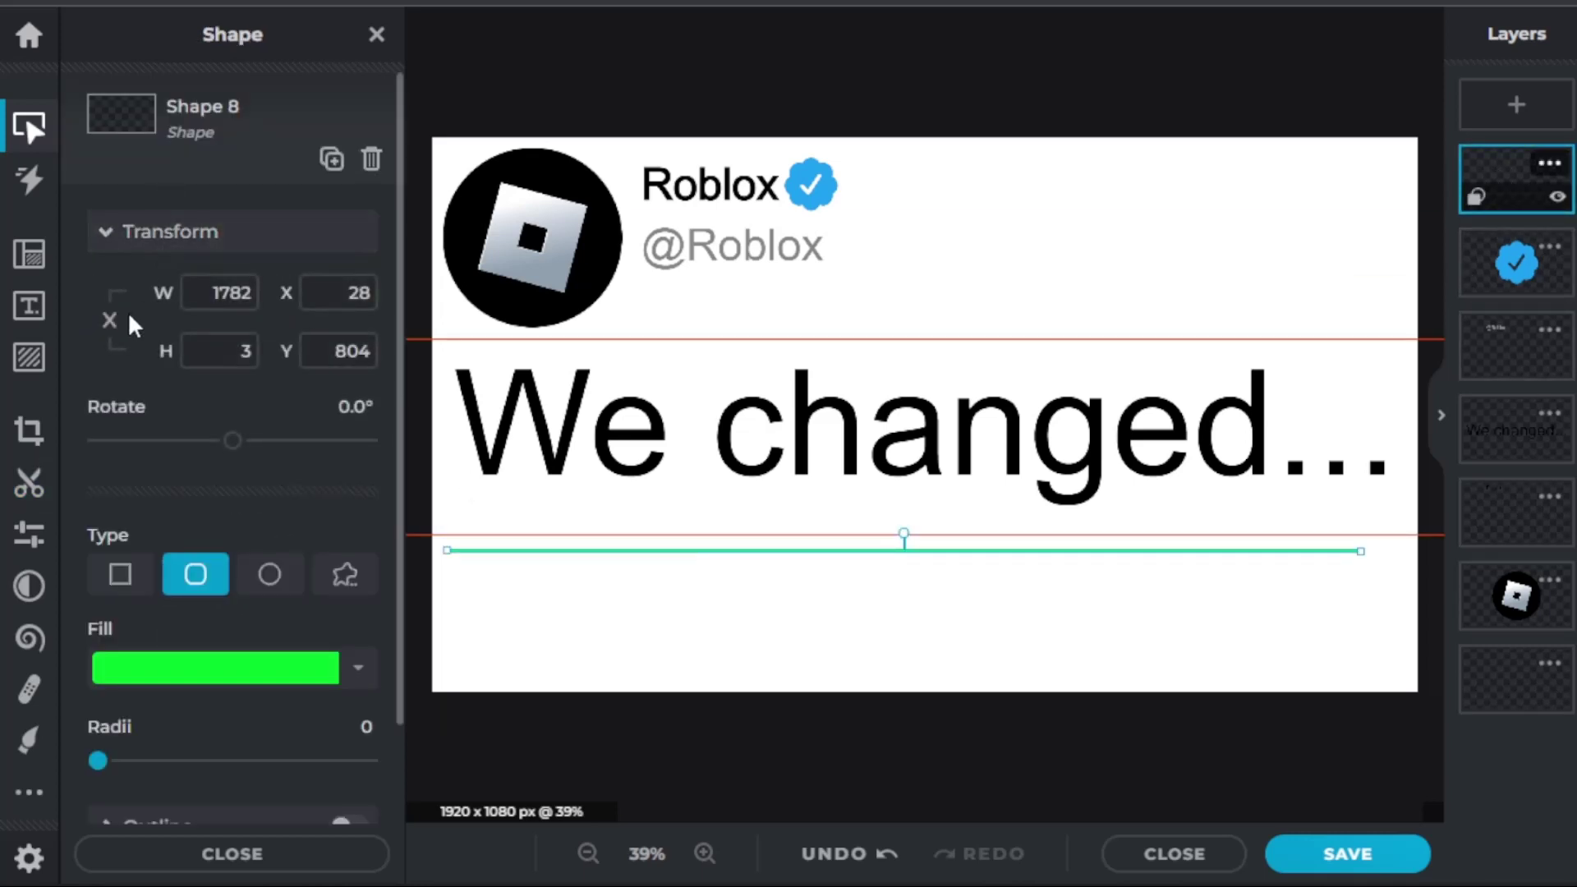
pyautogui.click(227, 351)
pyautogui.write('4')
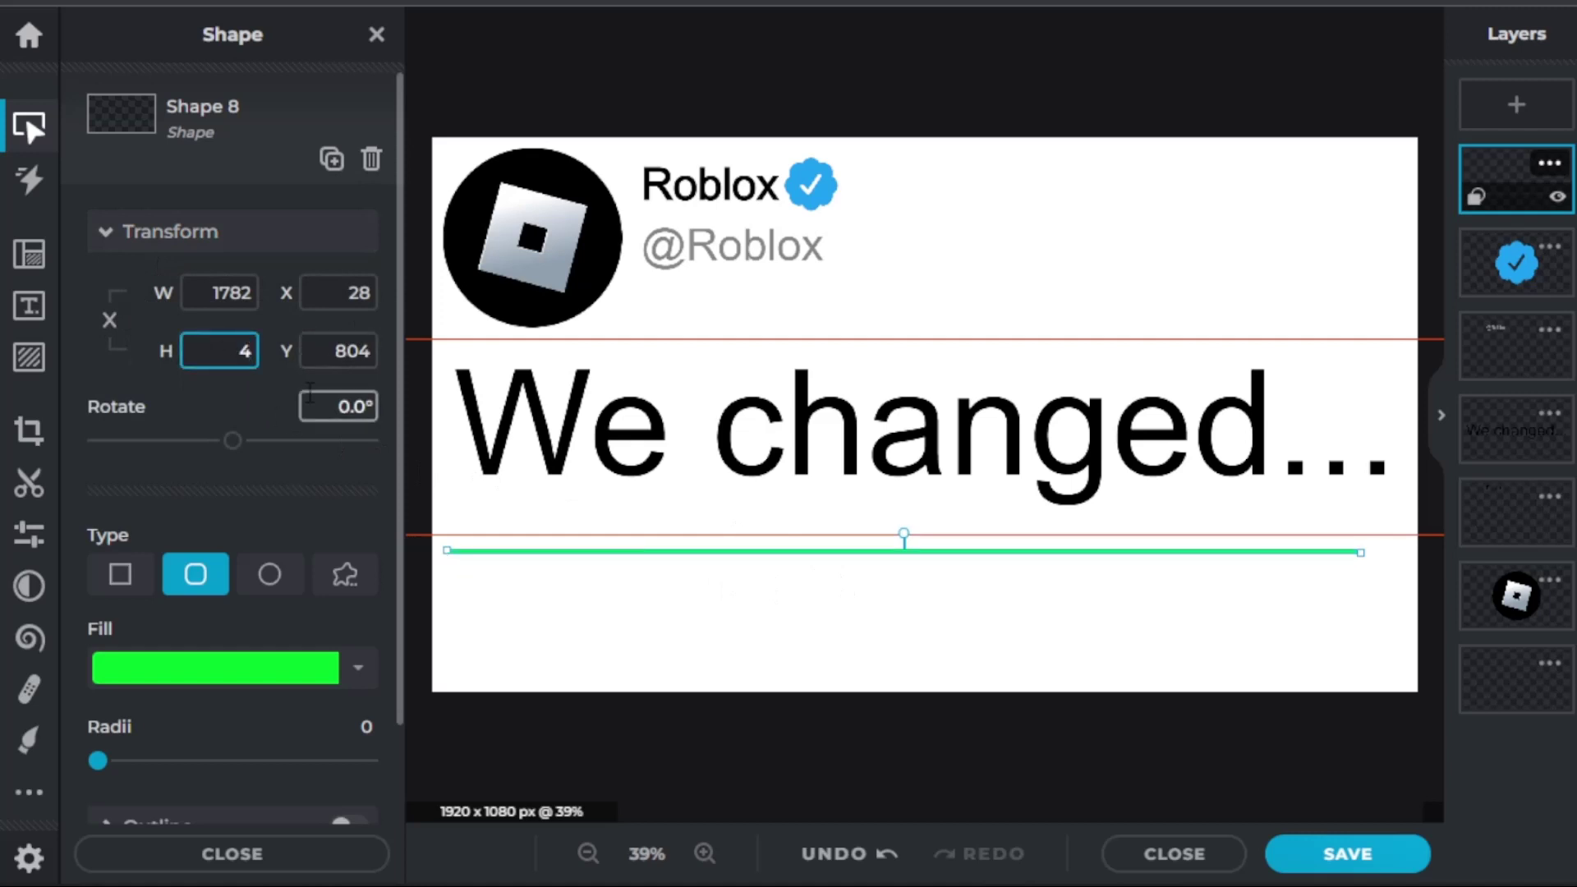
pyautogui.click(846, 637)
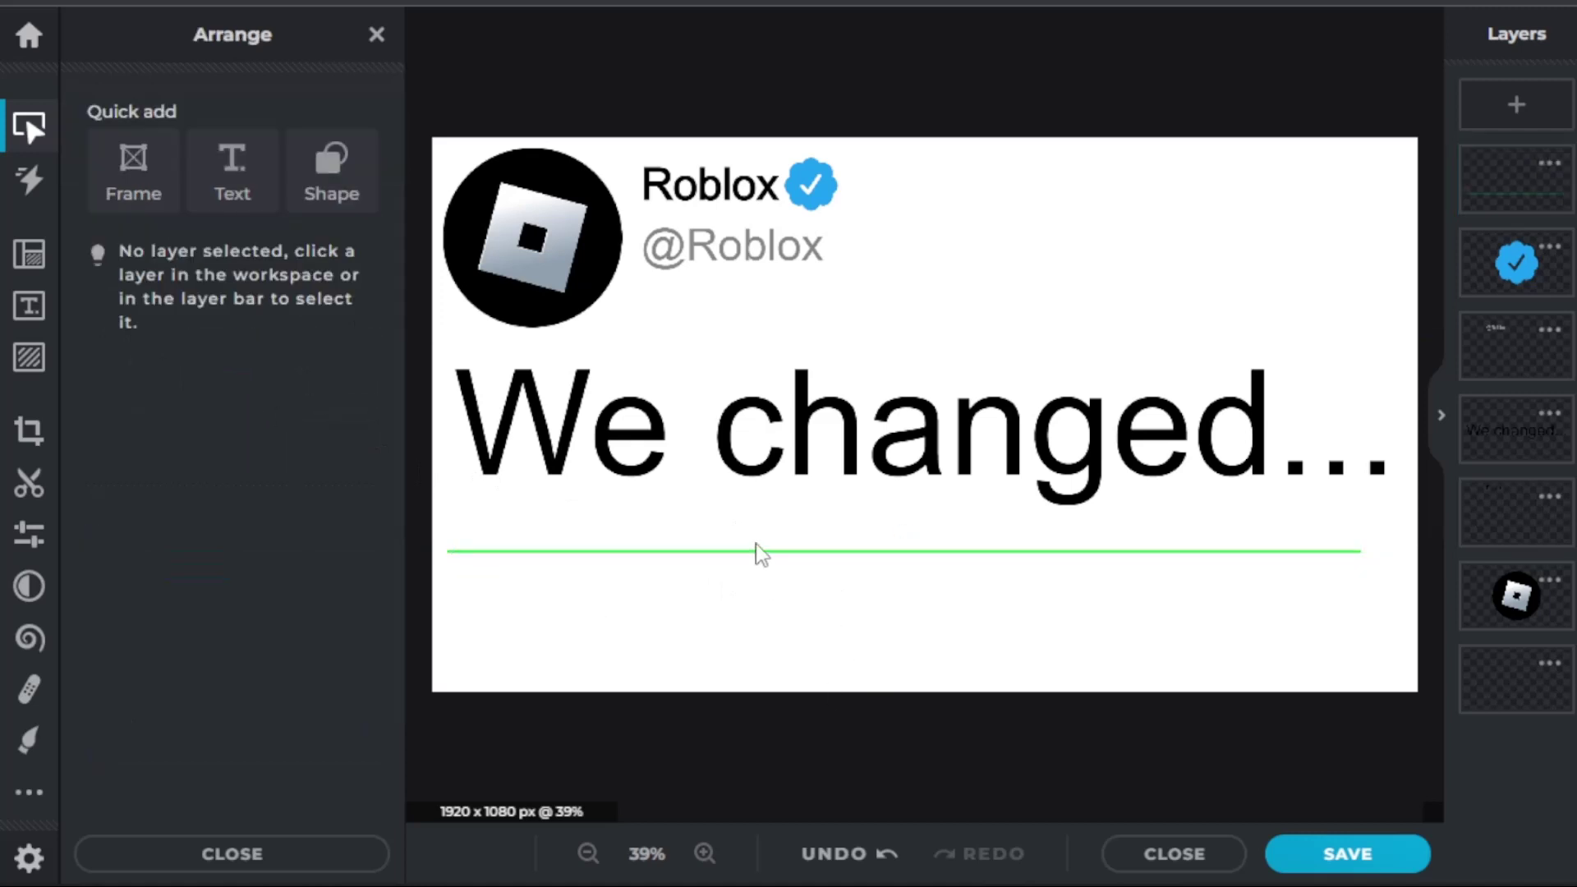
pyautogui.moveTo(767, 556); pyautogui.dragTo(791, 564)
pyautogui.click(1033, 672)
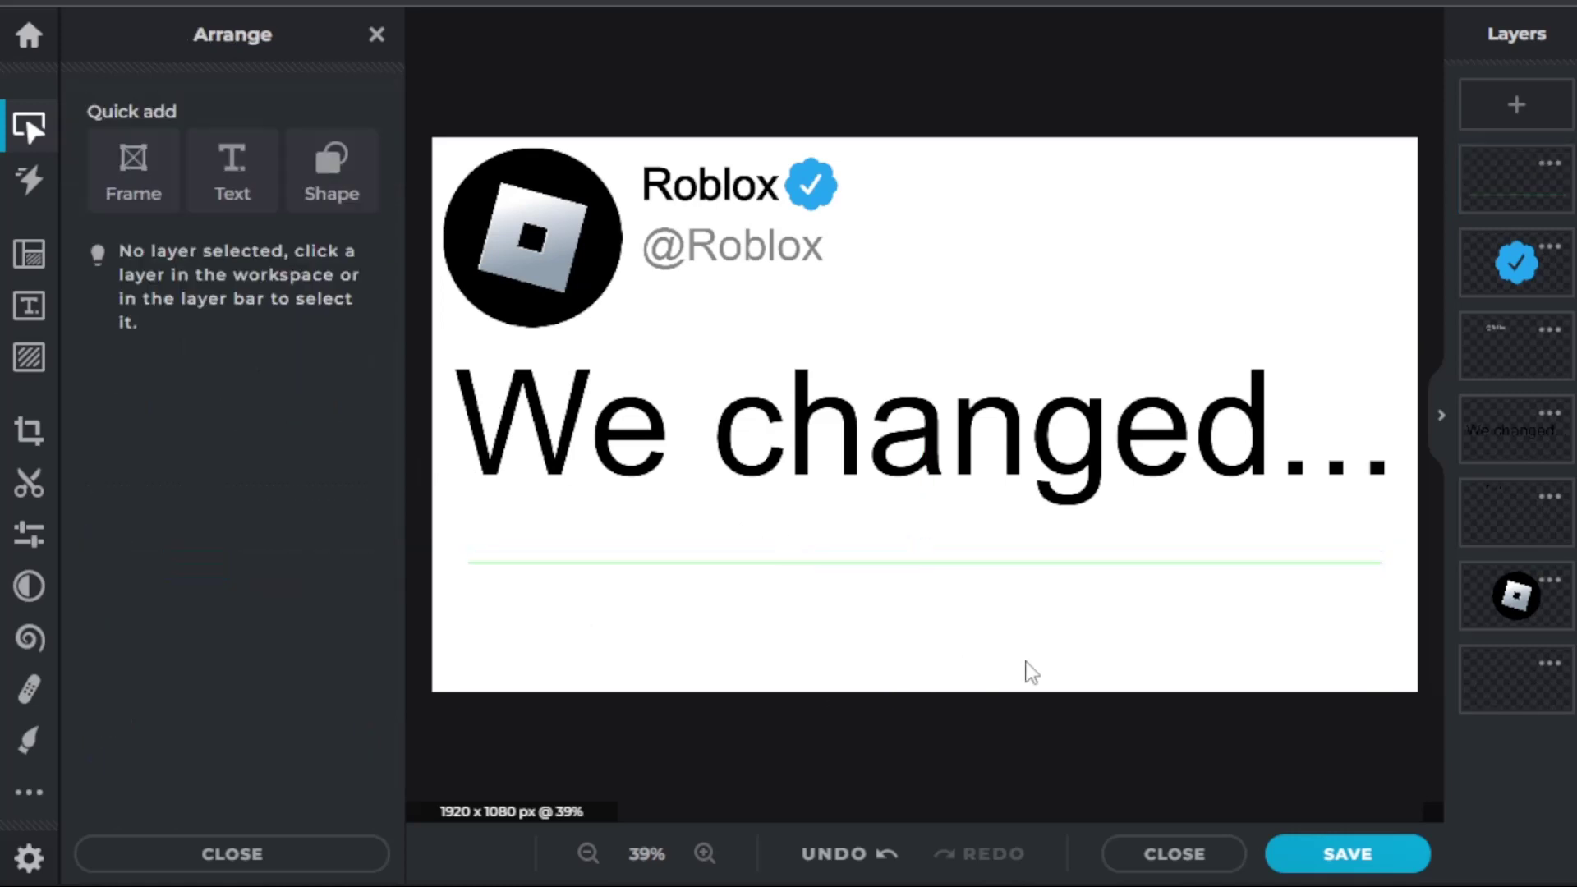
pyautogui.click(912, 563)
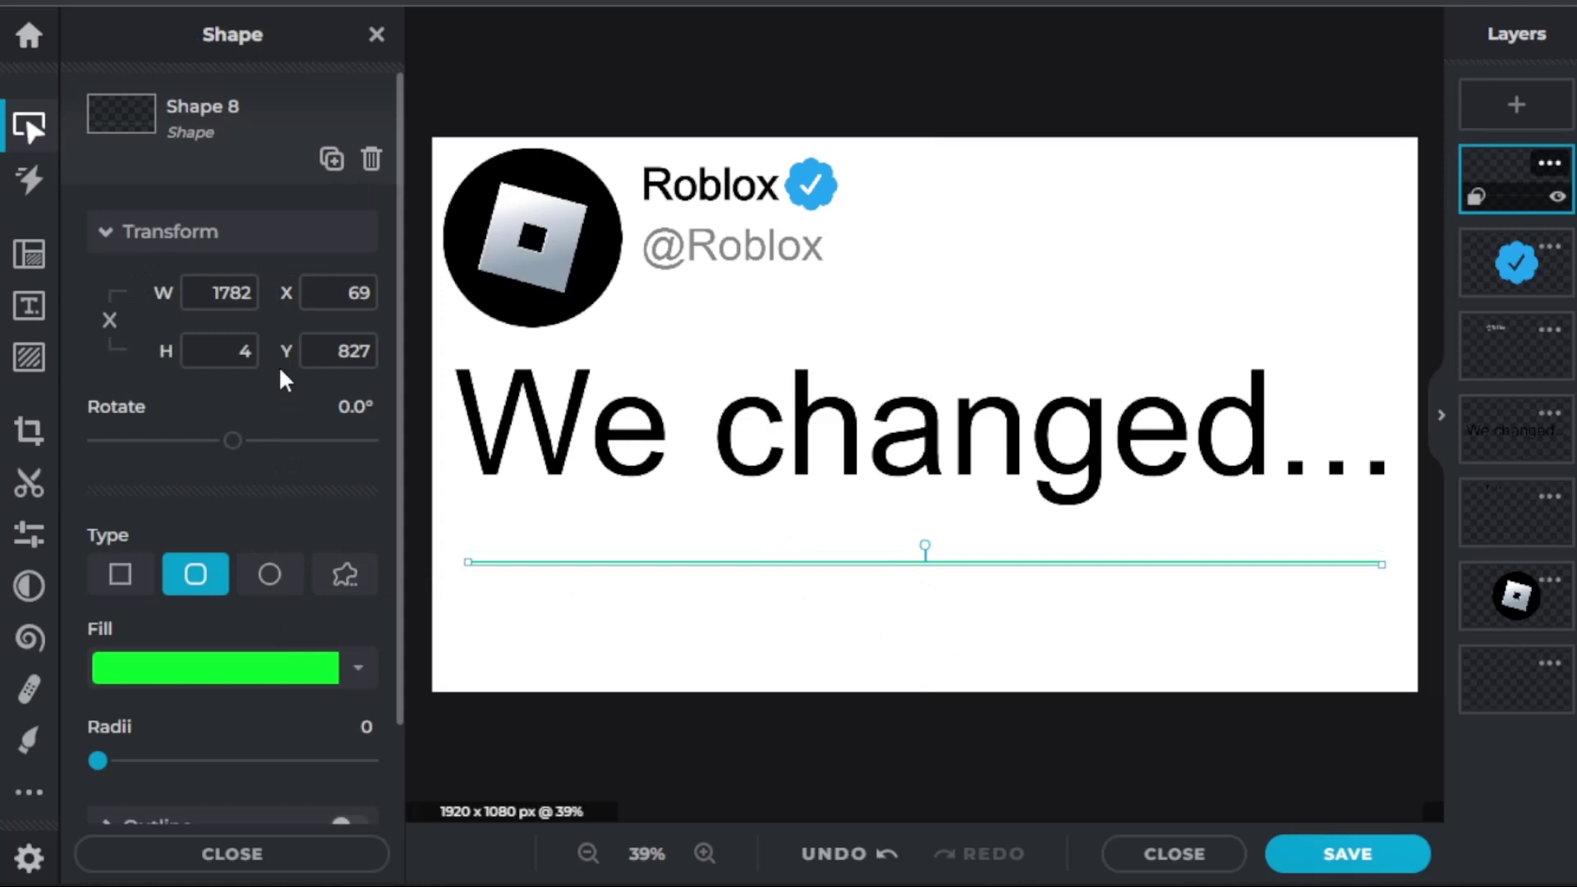
pyautogui.click(788, 685)
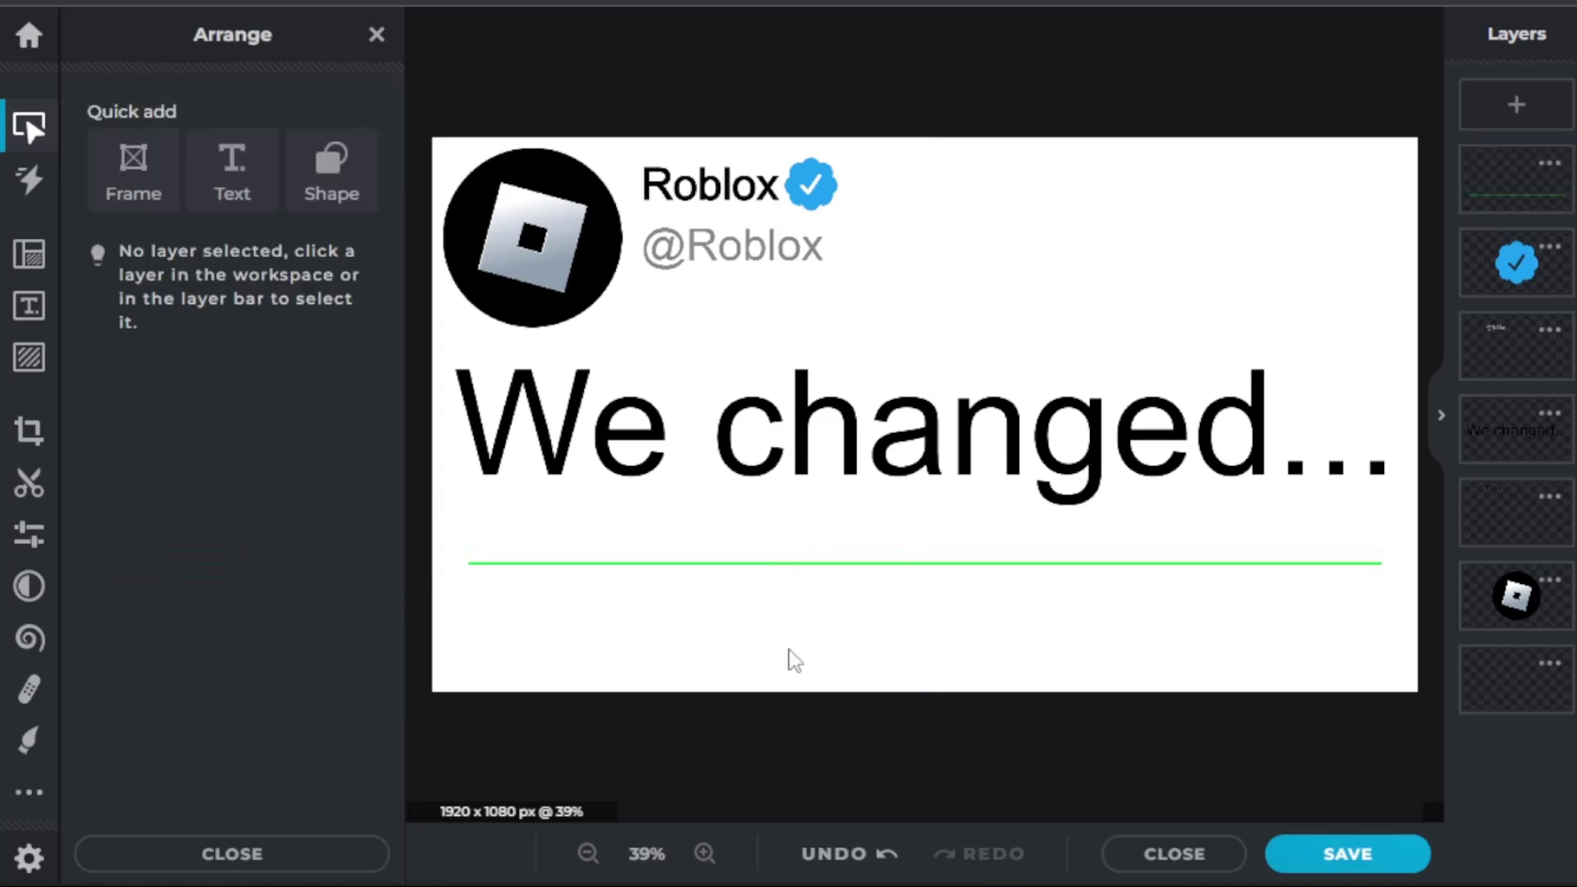
pyautogui.click(818, 565)
# Change the divider's fill colour to a light grey
pyautogui.scroll(-3, 123, 592)
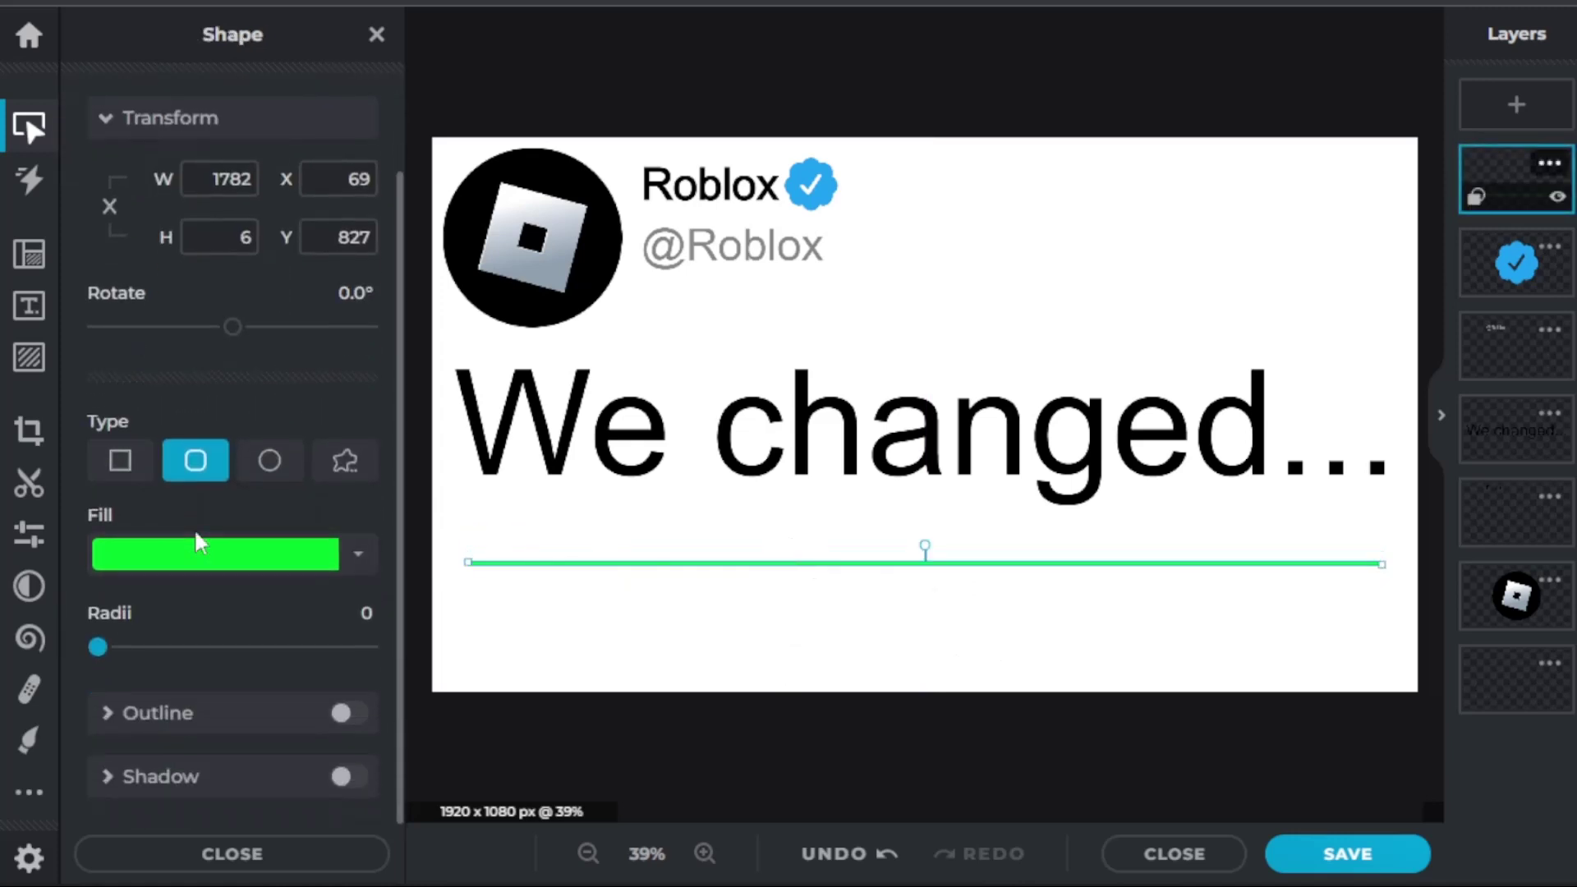
pyautogui.click(195, 552)
pyautogui.moveTo(70, 618); pyautogui.dragTo(33, 583)
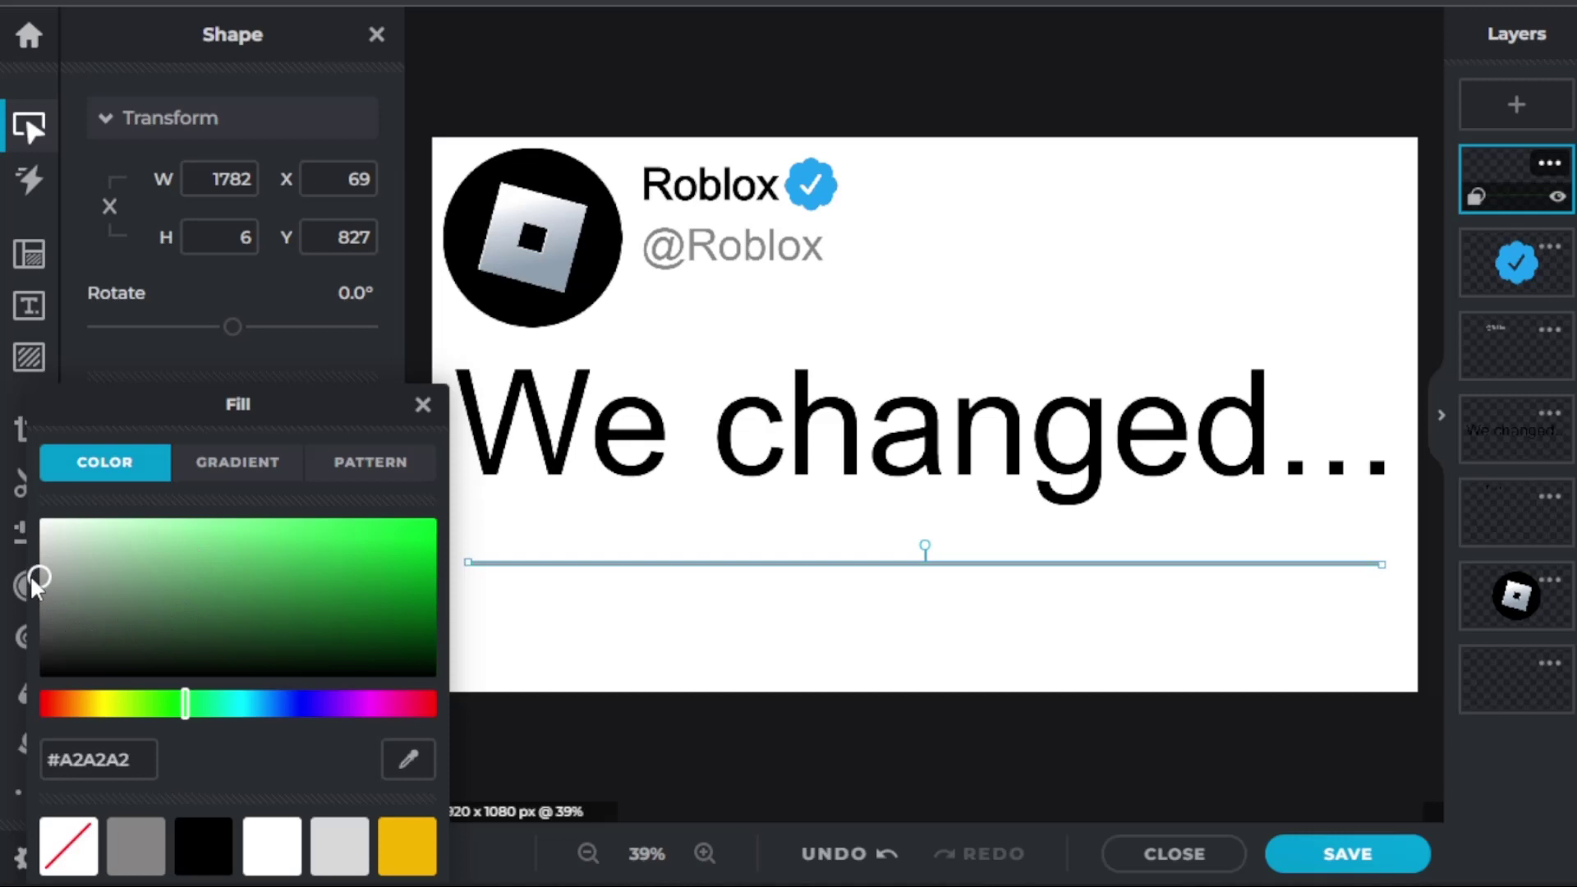
pyautogui.click(685, 606)
pyautogui.click(658, 568)
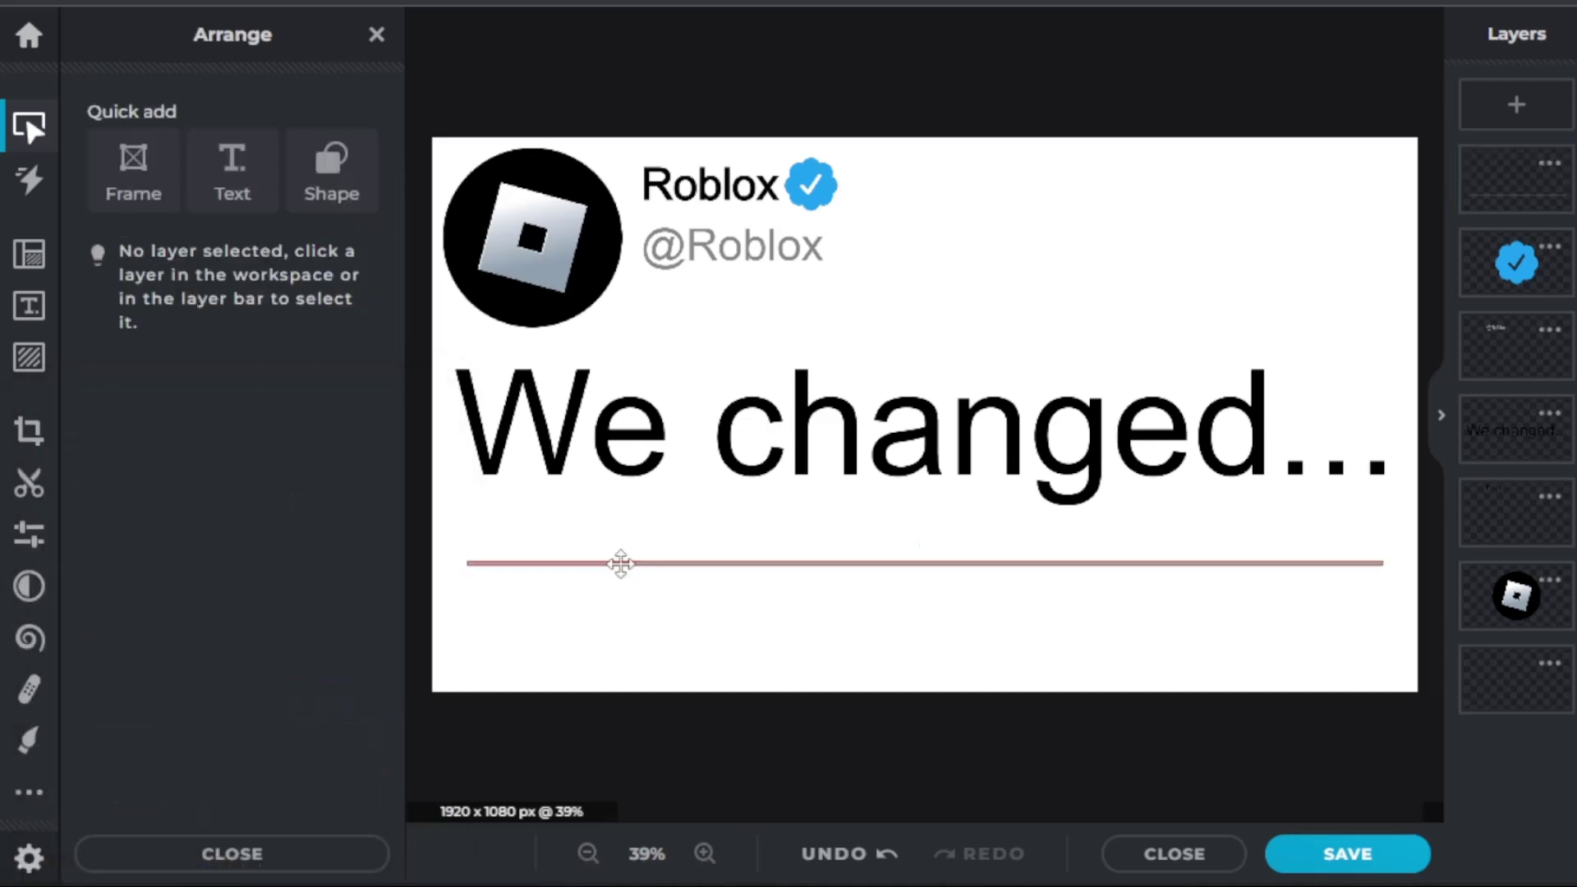
pyautogui.click(620, 564)
pyautogui.click(243, 662)
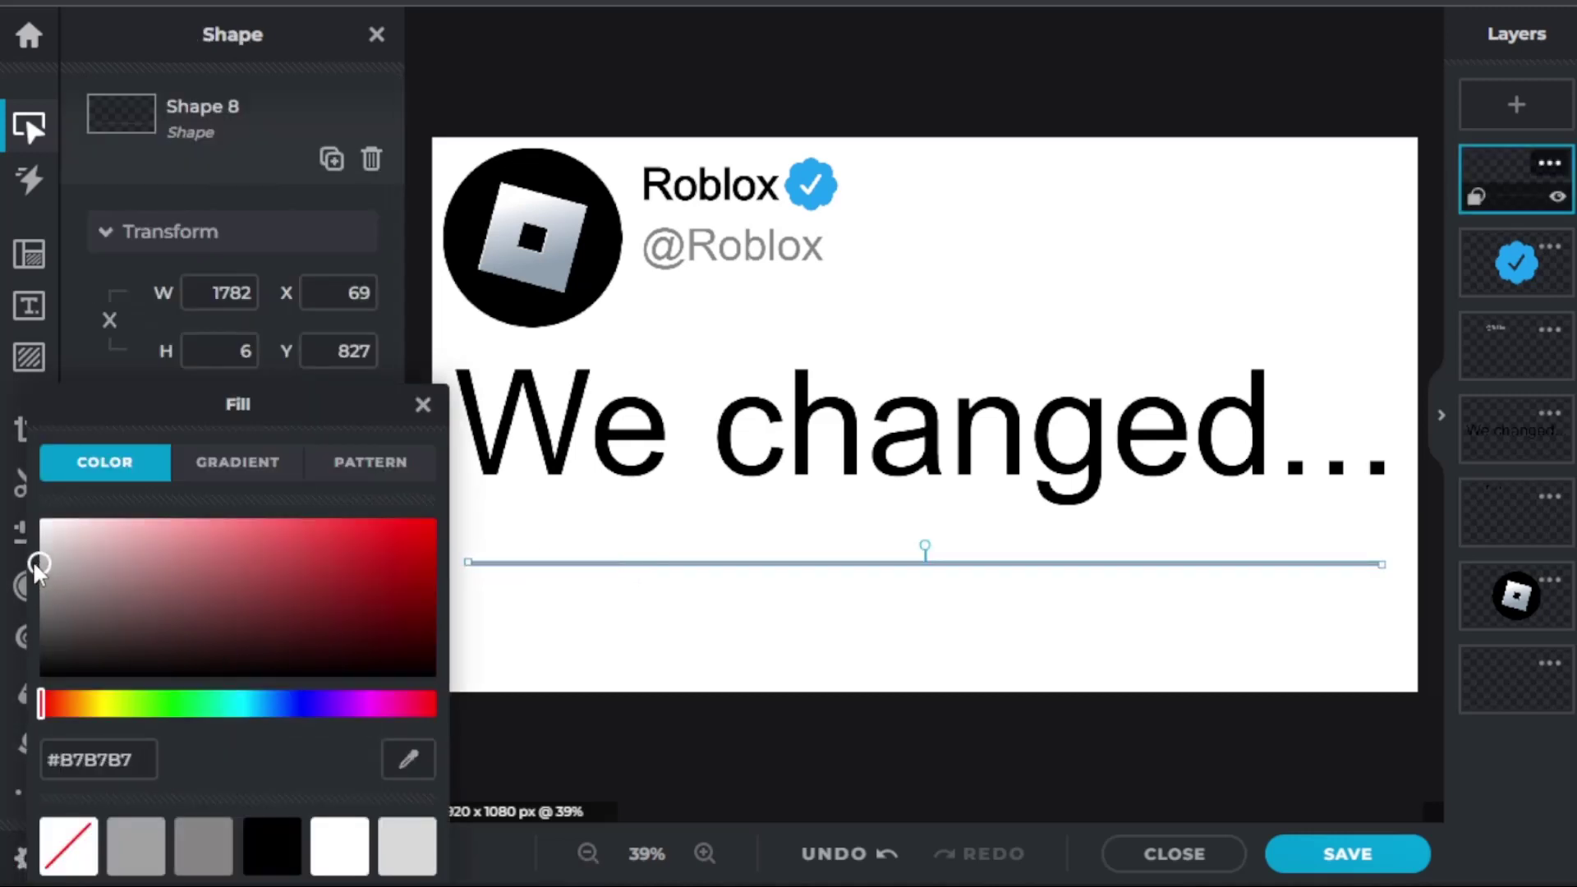
pyautogui.moveTo(33, 560); pyautogui.dragTo(33, 545)
pyautogui.click(606, 629)
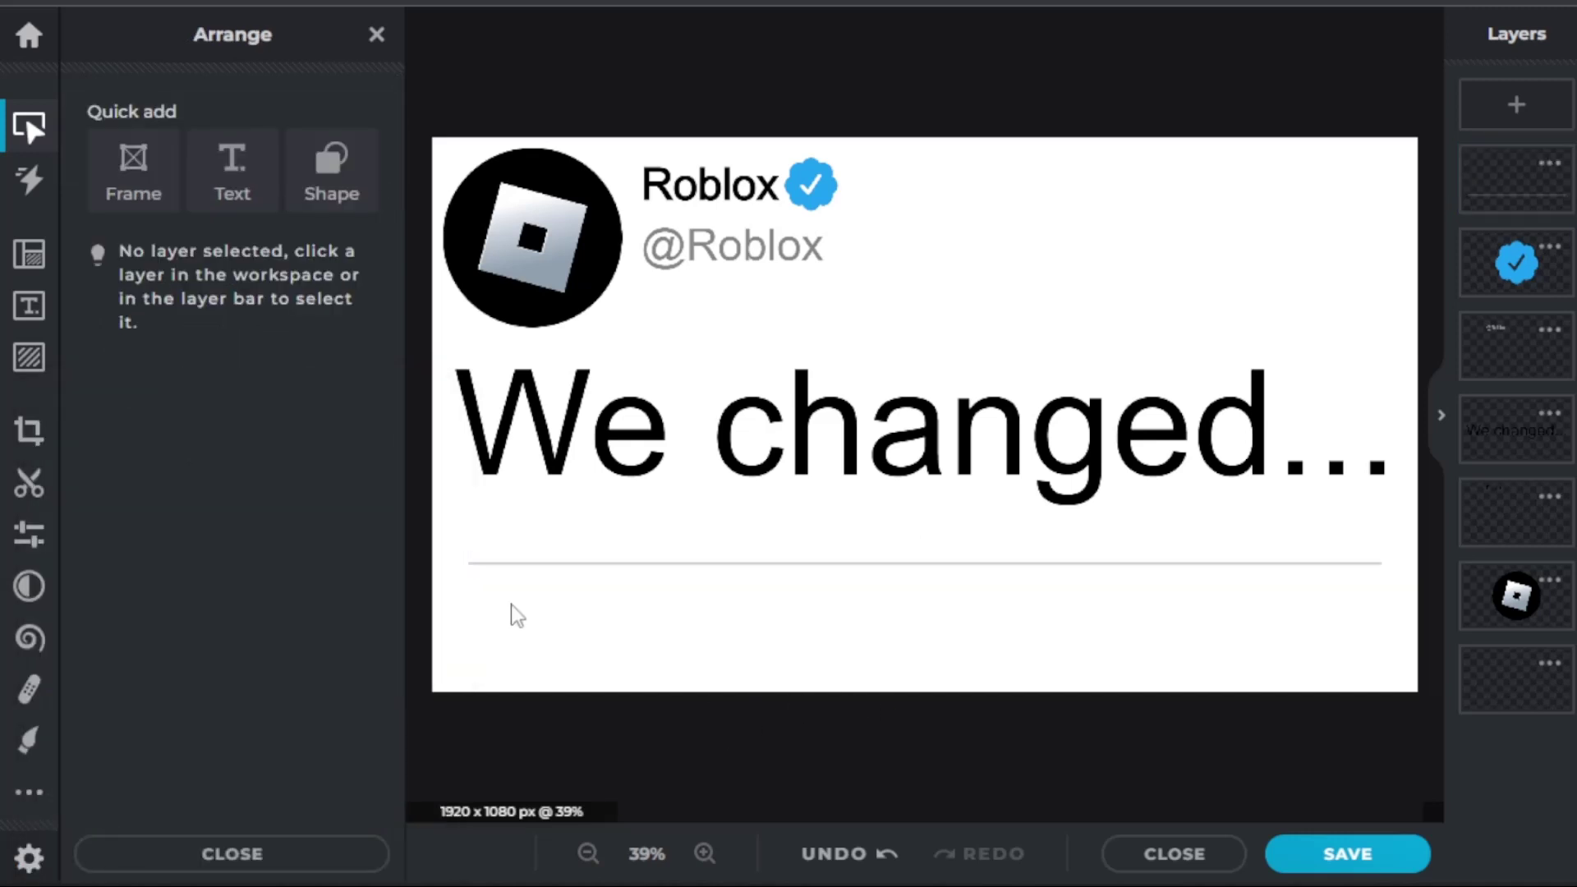
# Duplicate the headline and change the copy's text to '125.6K'
pyautogui.click(886, 455)
pyautogui.rightClick(880, 447)
pyautogui.click(1029, 782)
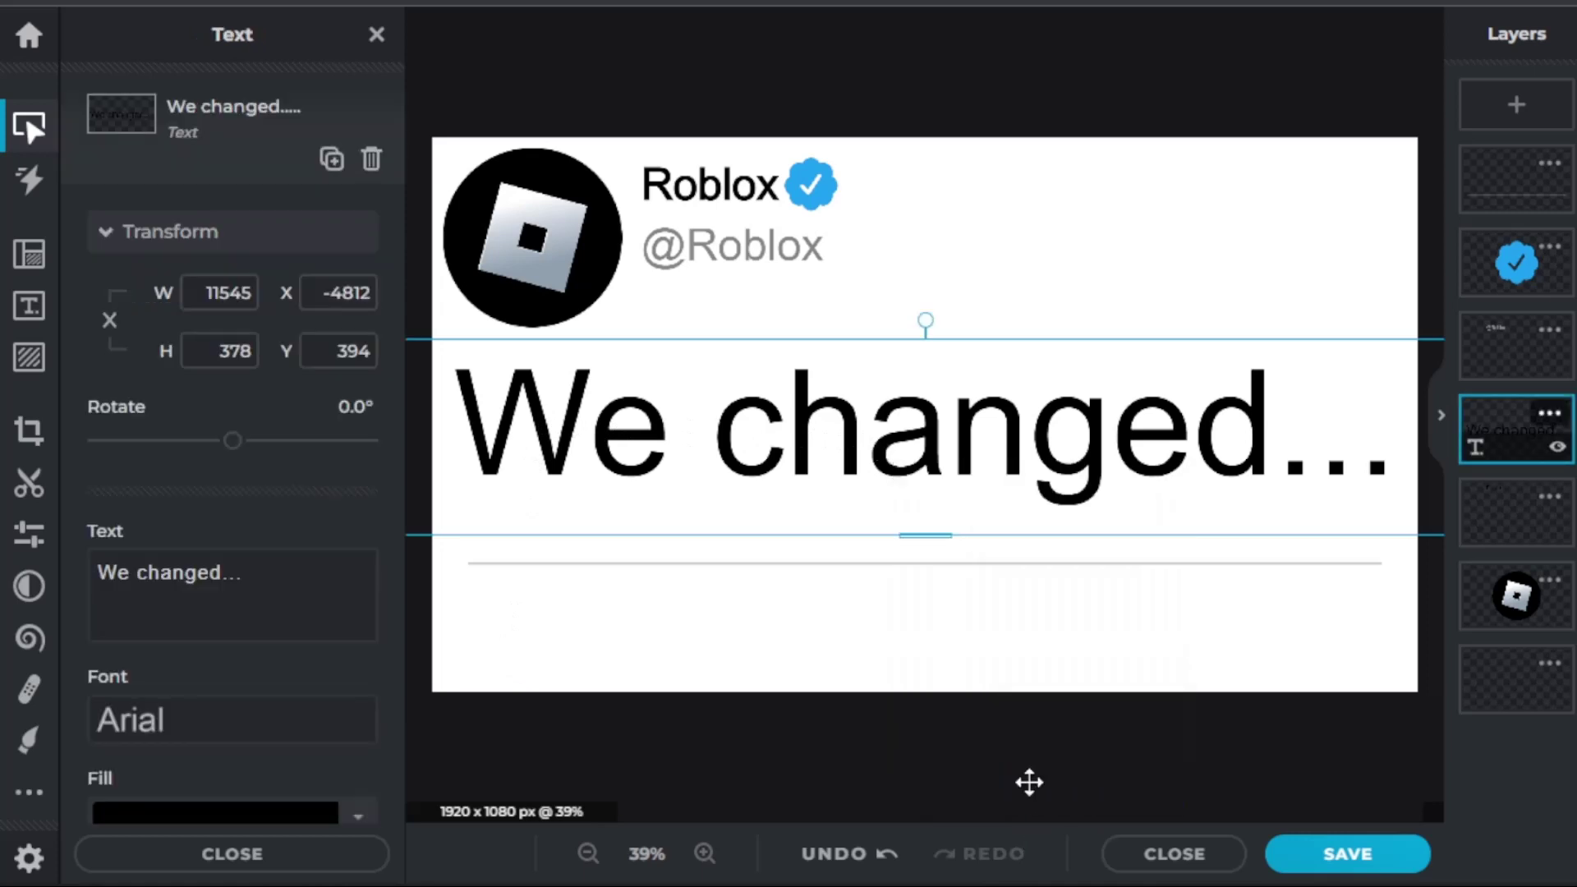
pyautogui.rightClick(1001, 483)
pyautogui.click(1067, 778)
pyautogui.moveTo(975, 570); pyautogui.dragTo(974, 651)
pyautogui.doubleClick(974, 651)
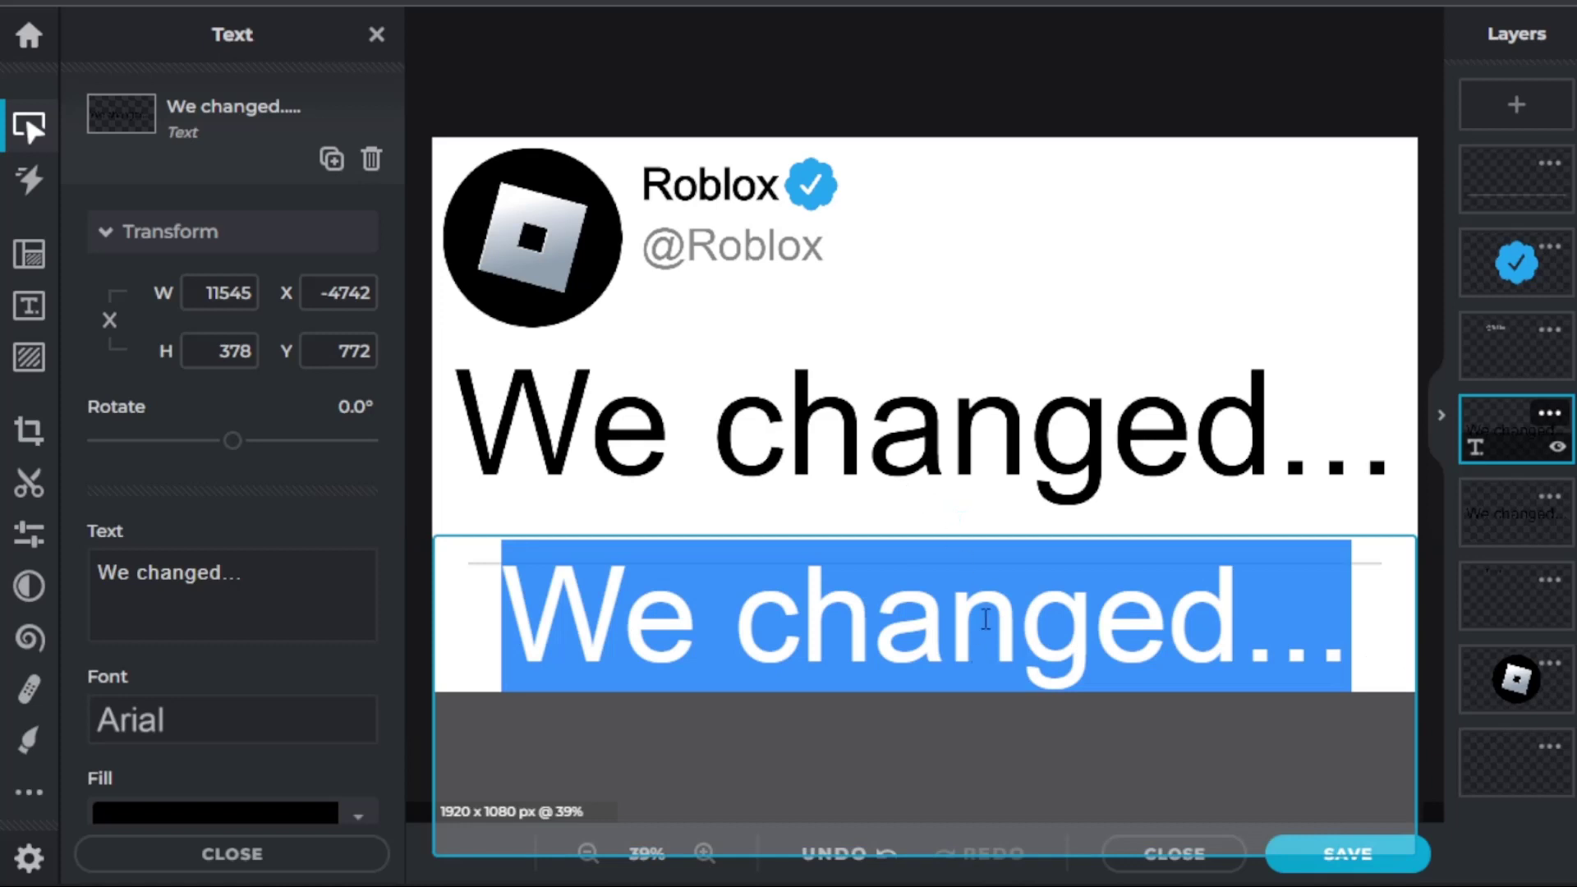
pyautogui.write('12')
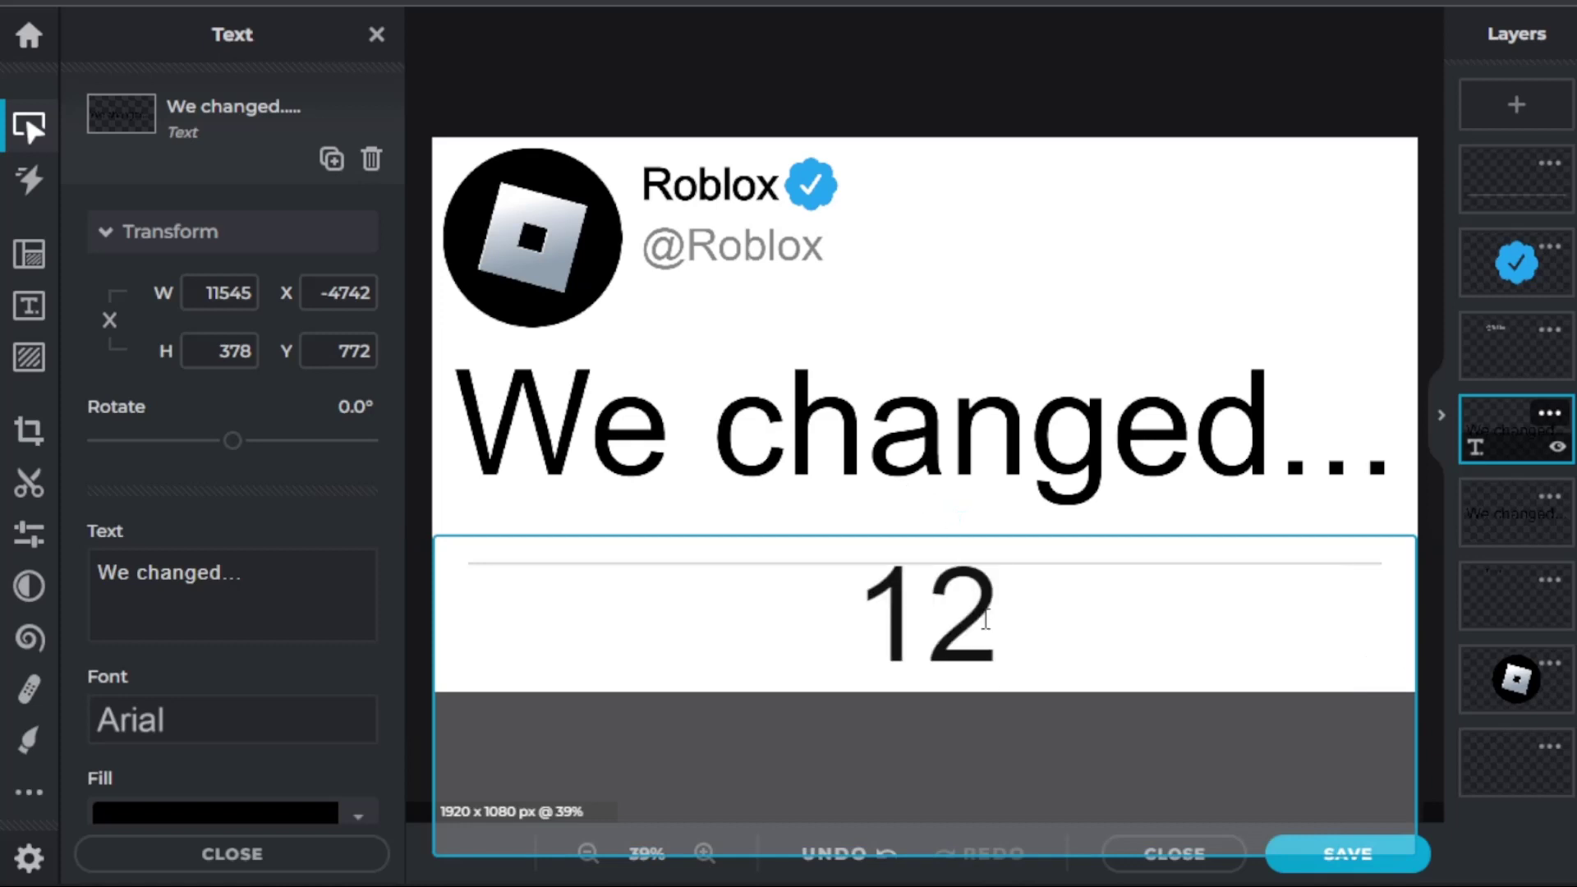
pyautogui.write('5.6')
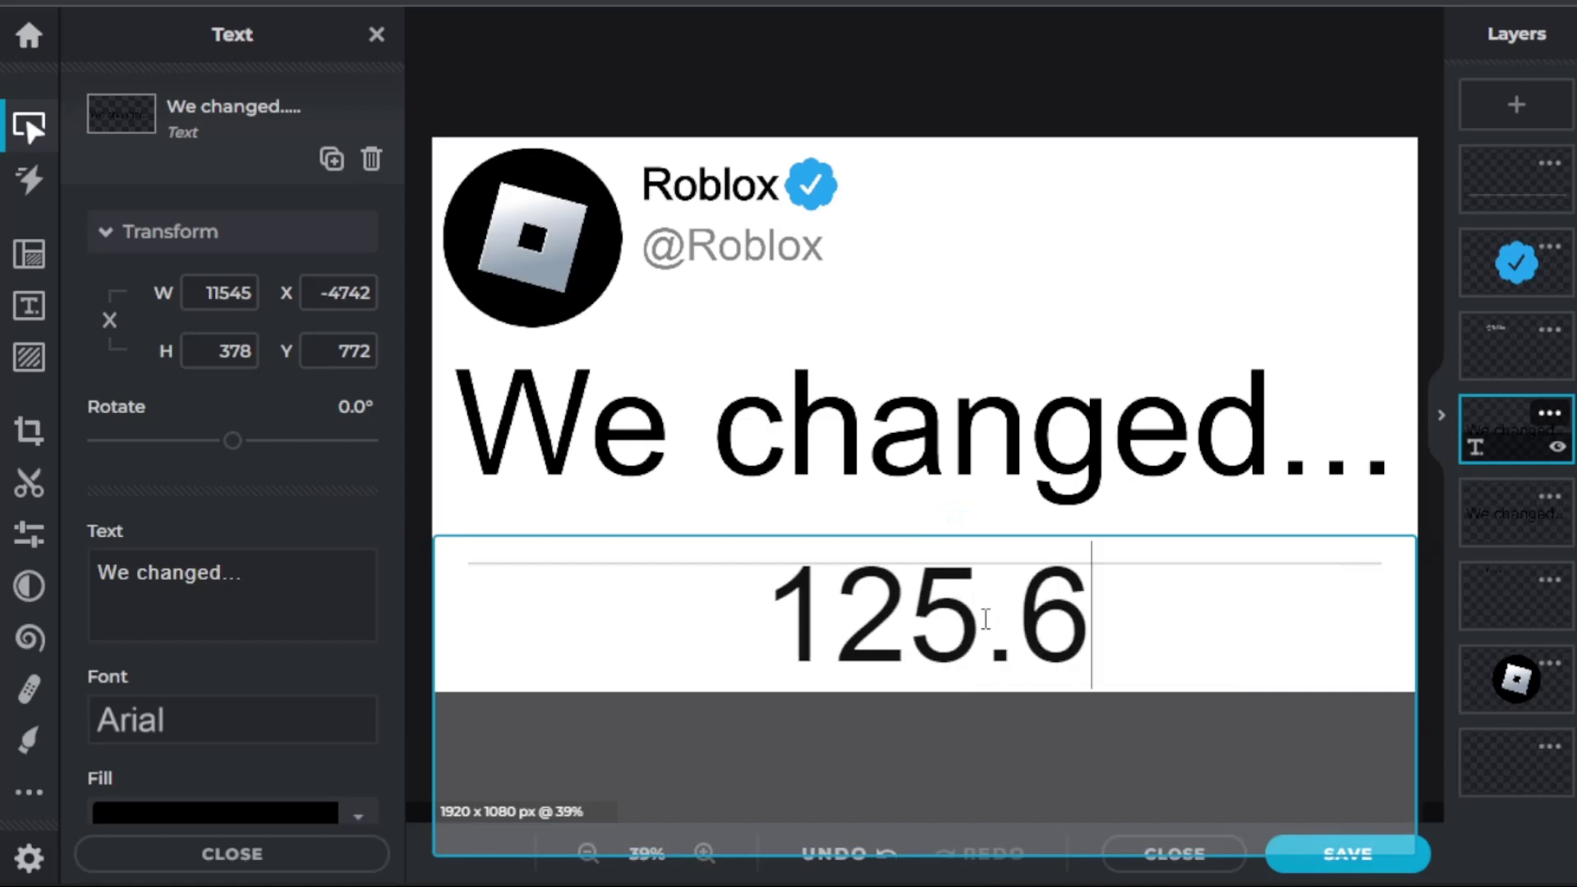
pyautogui.write('K')
pyautogui.click(166, 588)
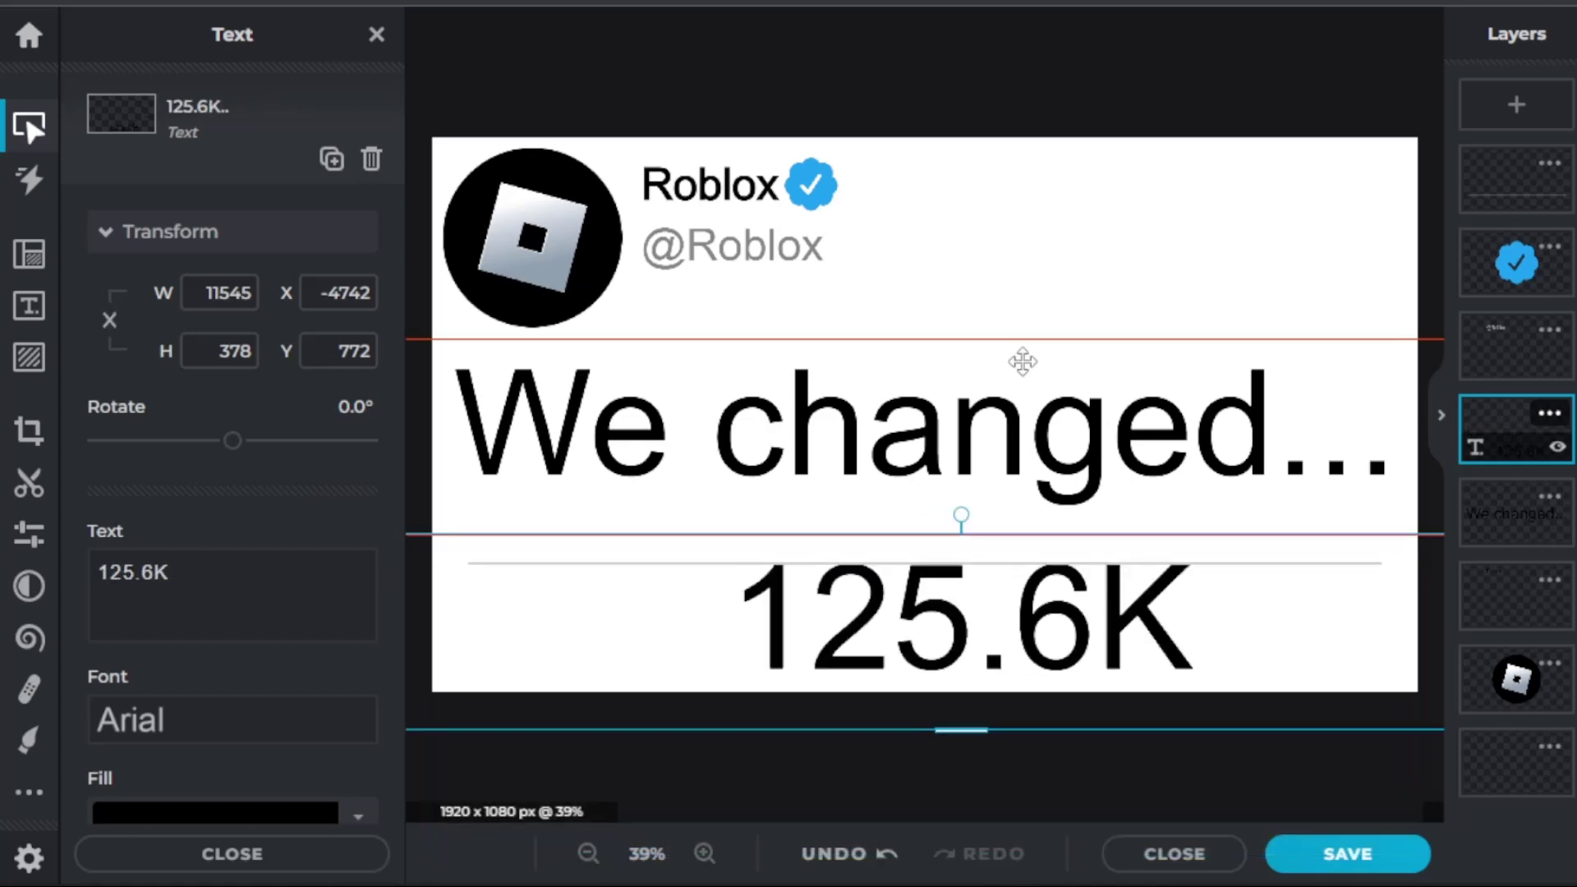
# Make the 125.6K text bold and left-aligned, and move it back onto the canvas
pyautogui.scroll(-5, 166, 588)
pyautogui.scroll(-5, 166, 588)
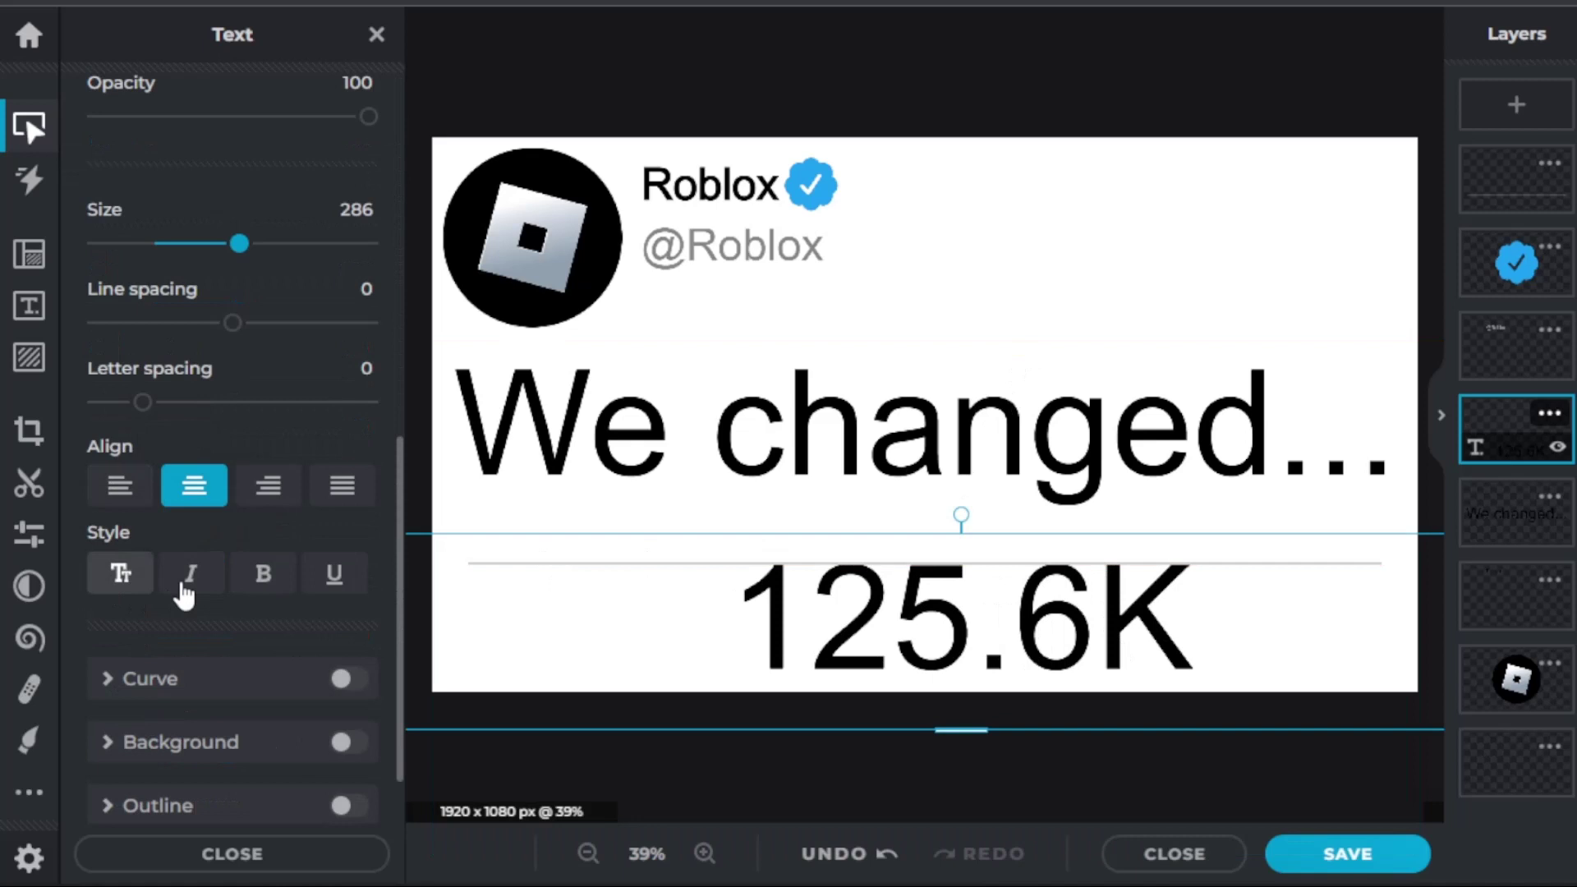
pyautogui.click(258, 578)
pyautogui.moveTo(650, 641); pyautogui.dragTo(892, 465)
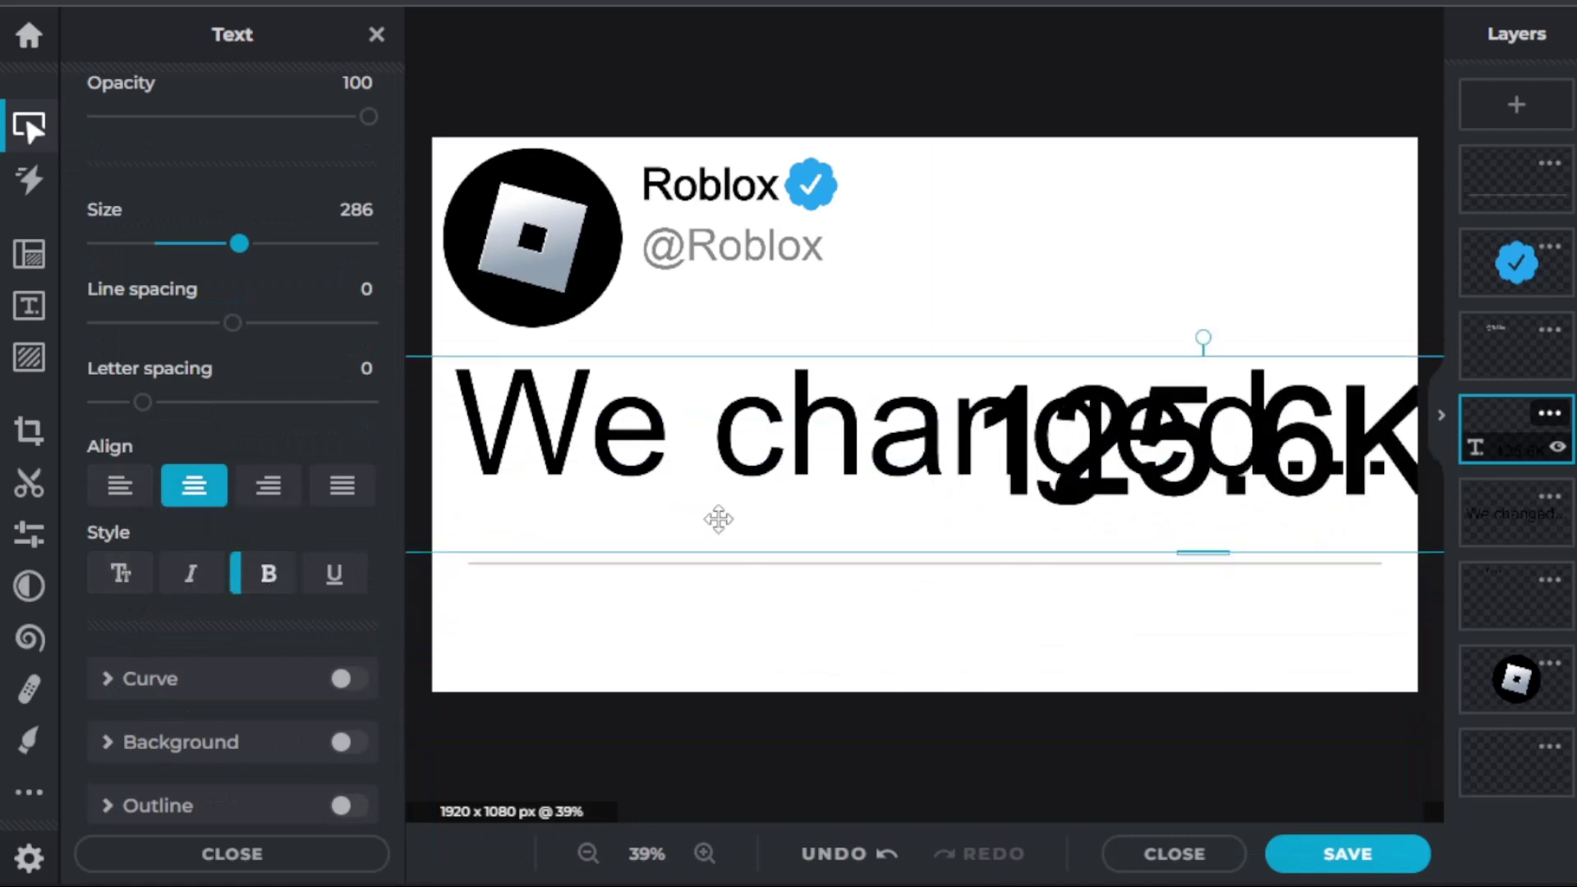
pyautogui.click(119, 485)
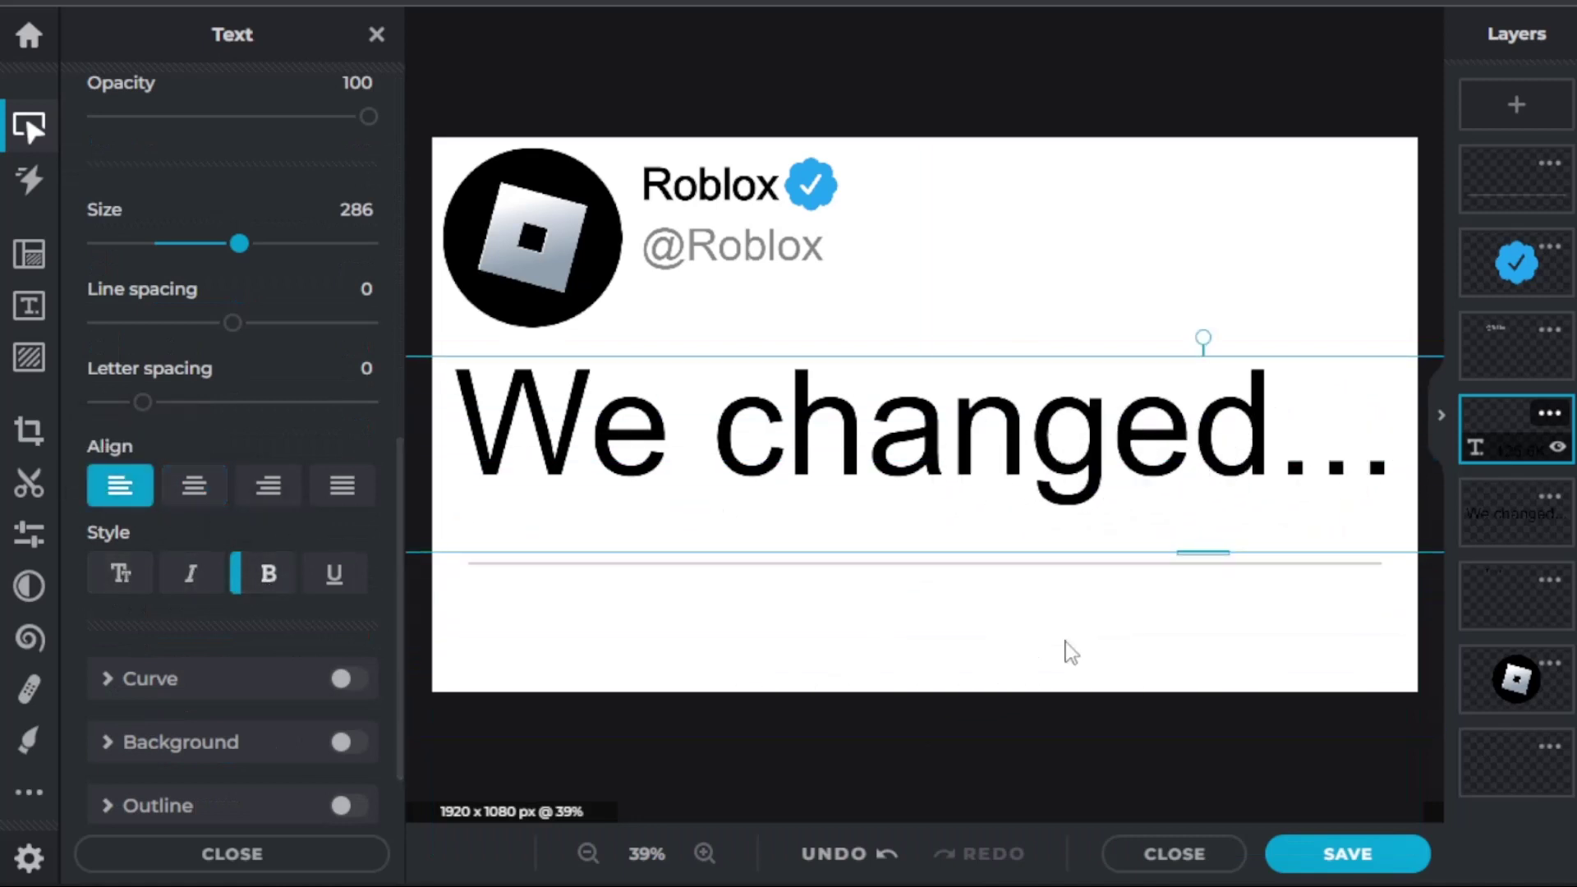
pyautogui.click(724, 689)
pyautogui.moveTo(758, 550); pyautogui.dragTo(1155, 507)
pyautogui.hotkey('ctrl', 'z')
pyautogui.moveTo(965, 613); pyautogui.dragTo(806, 441)
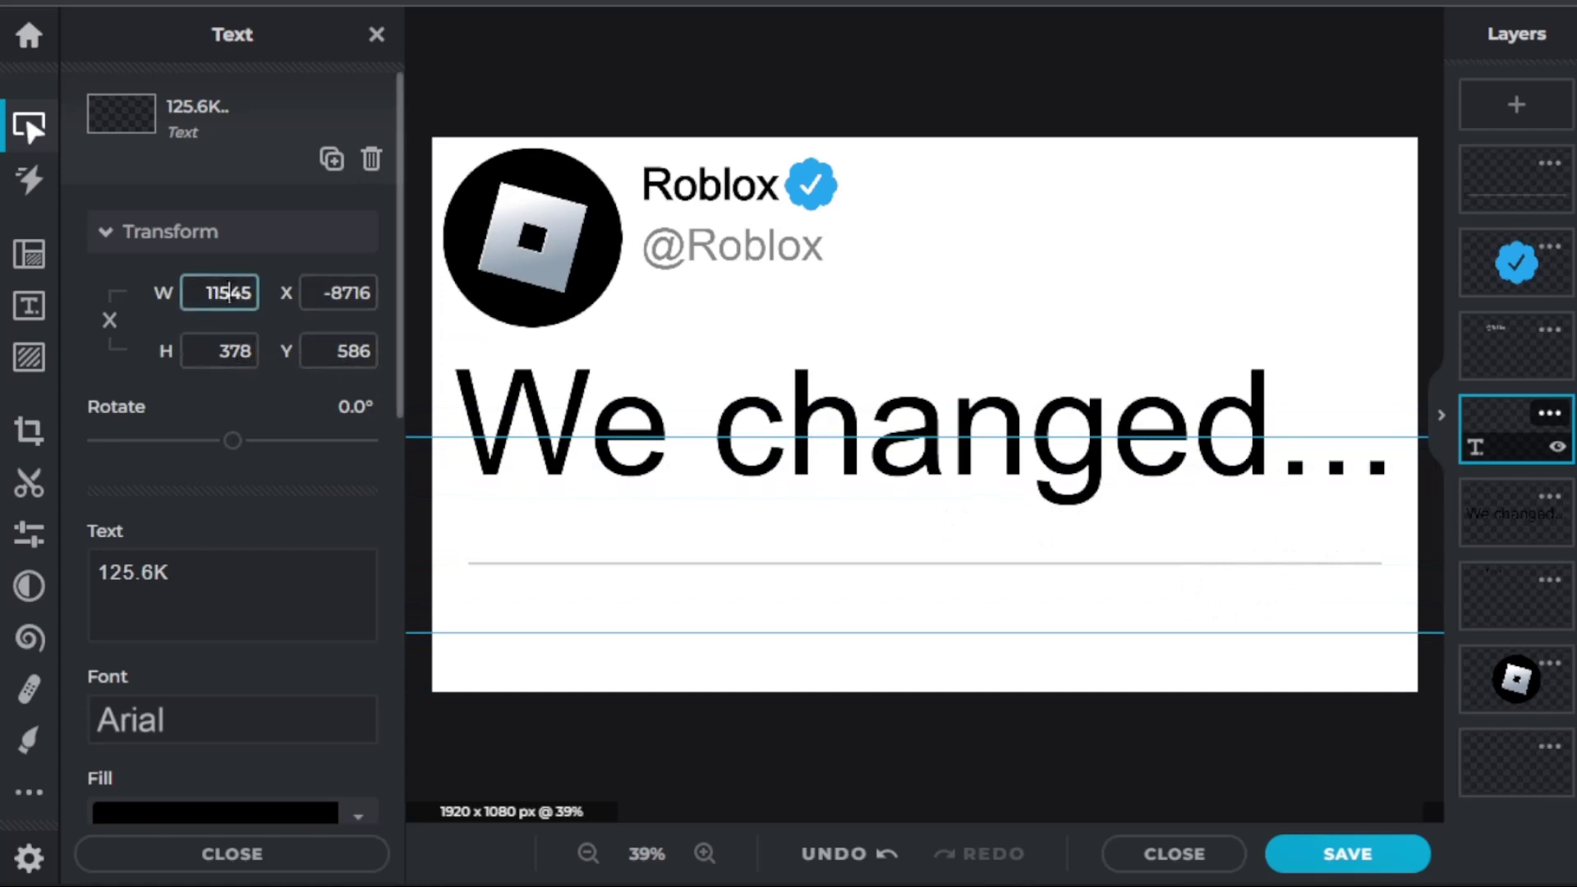
# Set the 125.6K box to width 1000 and X 0, then place and shrink it below the divider
pyautogui.click(229, 292)
pyautogui.write('1000')
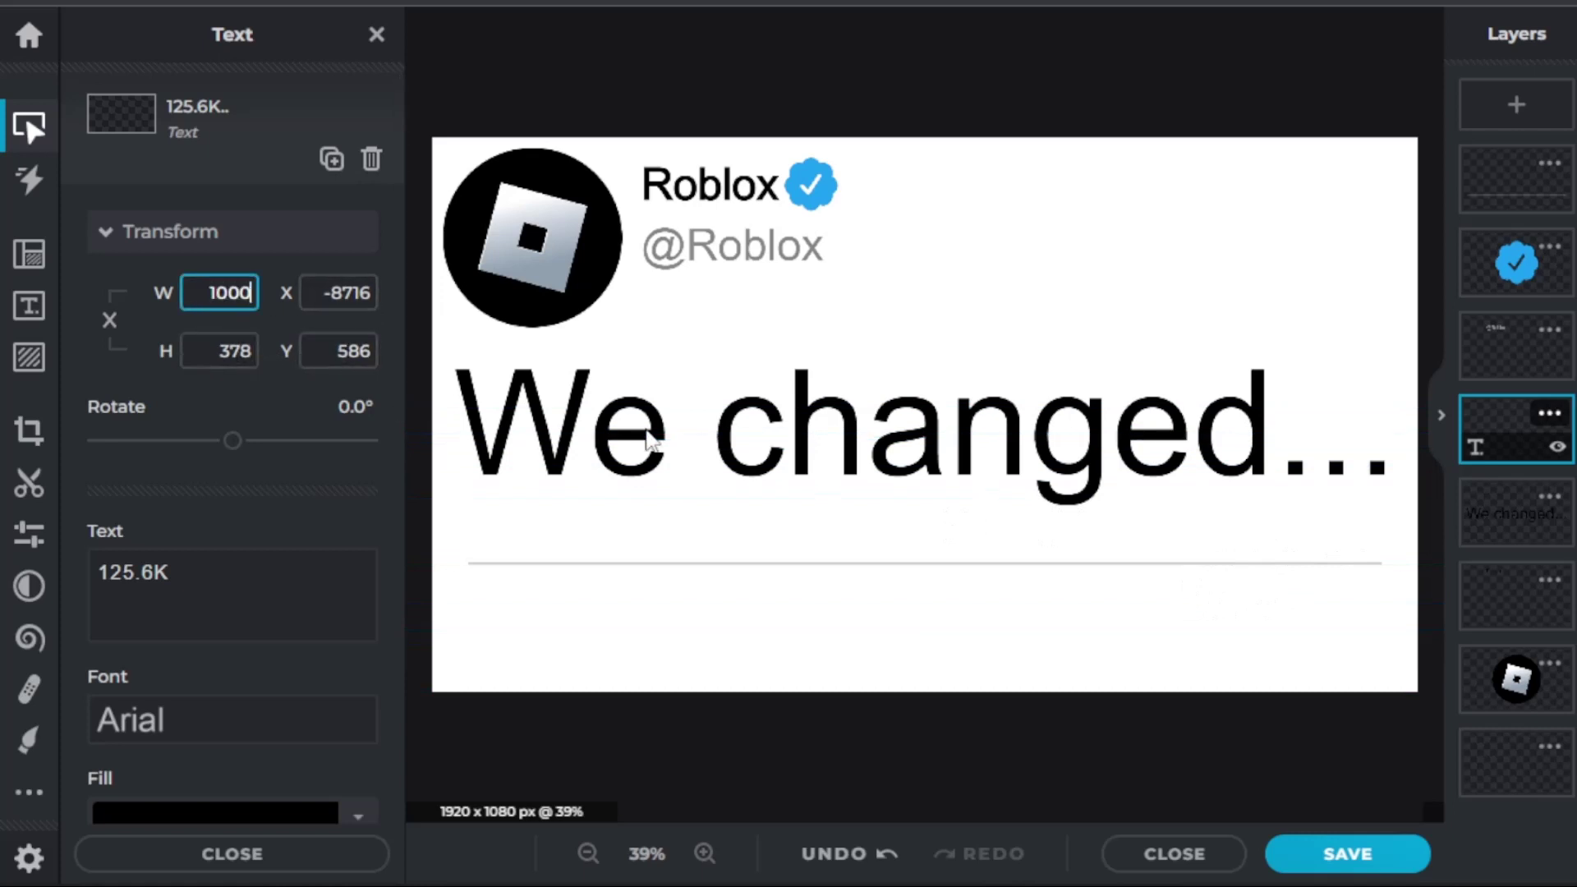
pyautogui.click(365, 289)
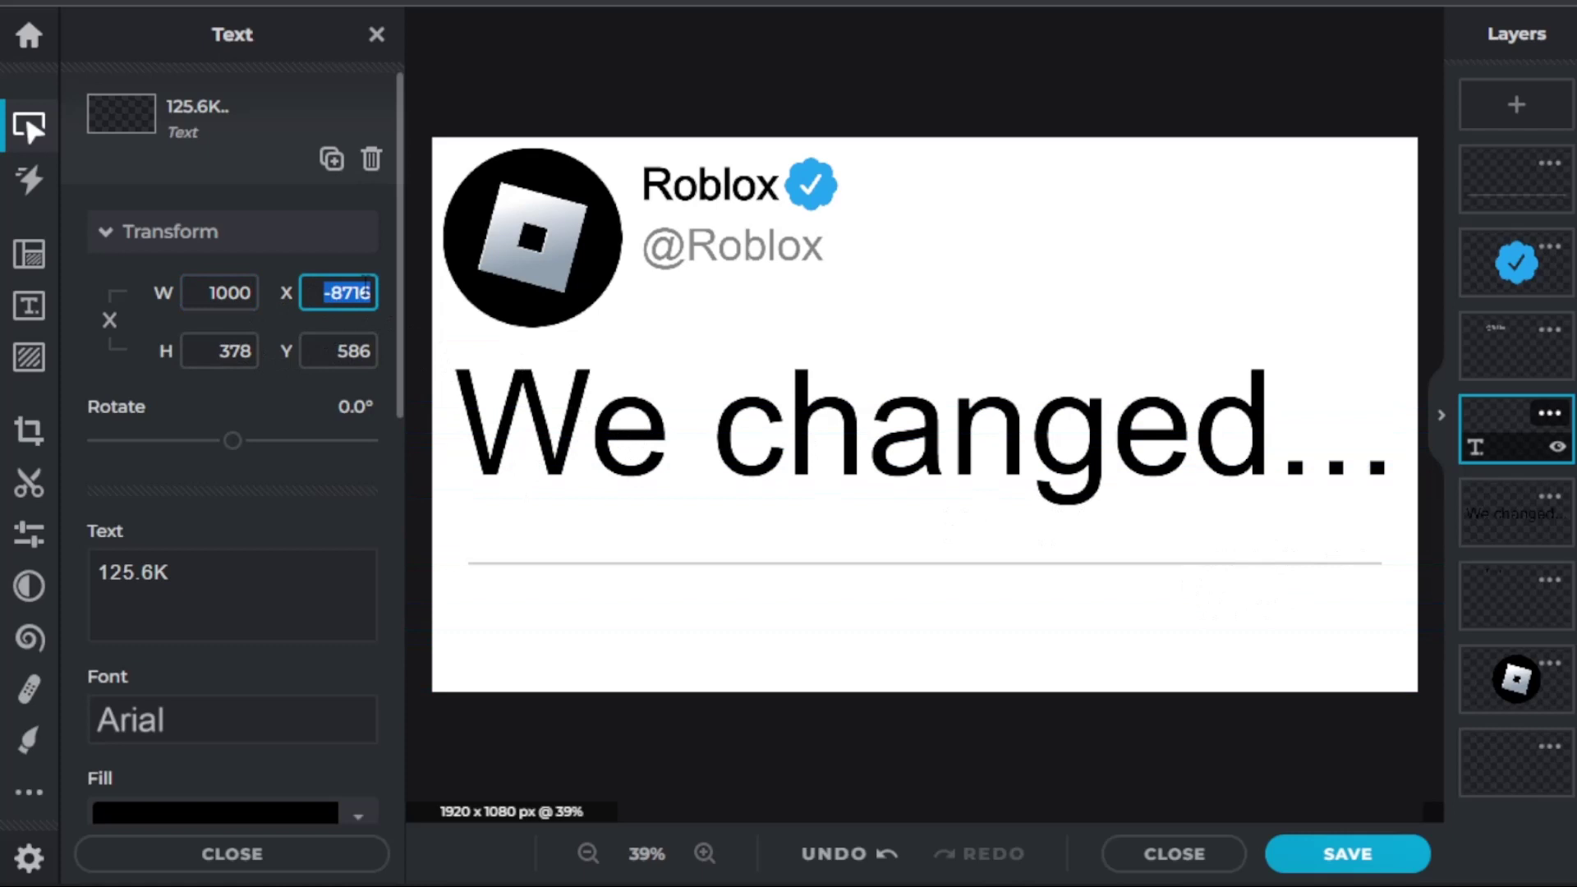
pyautogui.write('0')
pyautogui.moveTo(757, 538); pyautogui.dragTo(757, 590)
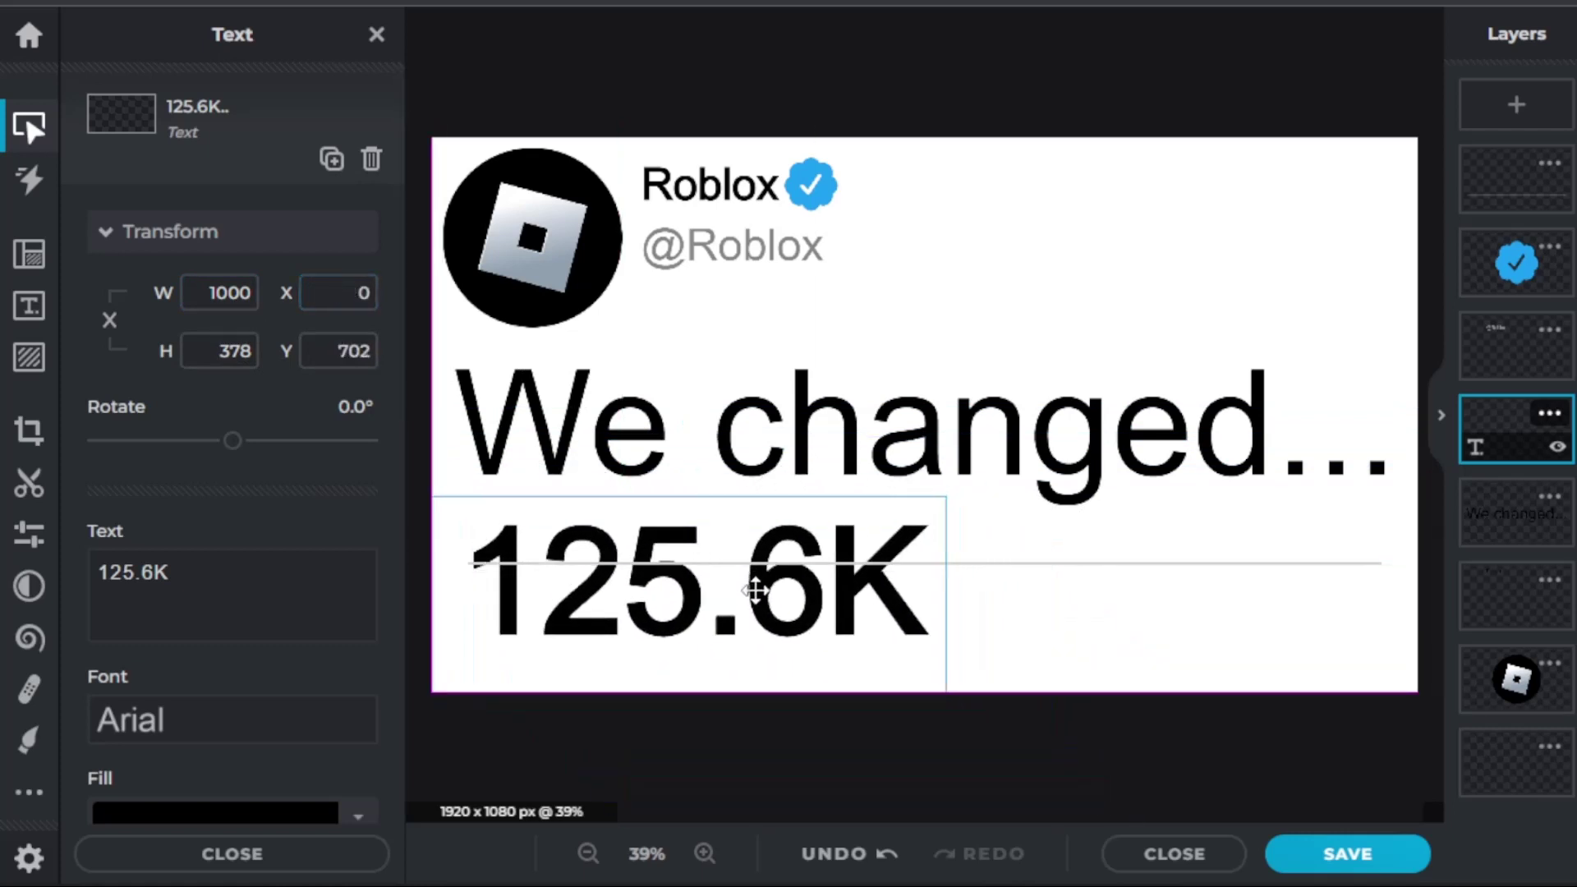
pyautogui.moveTo(693, 690); pyautogui.dragTo(584, 660)
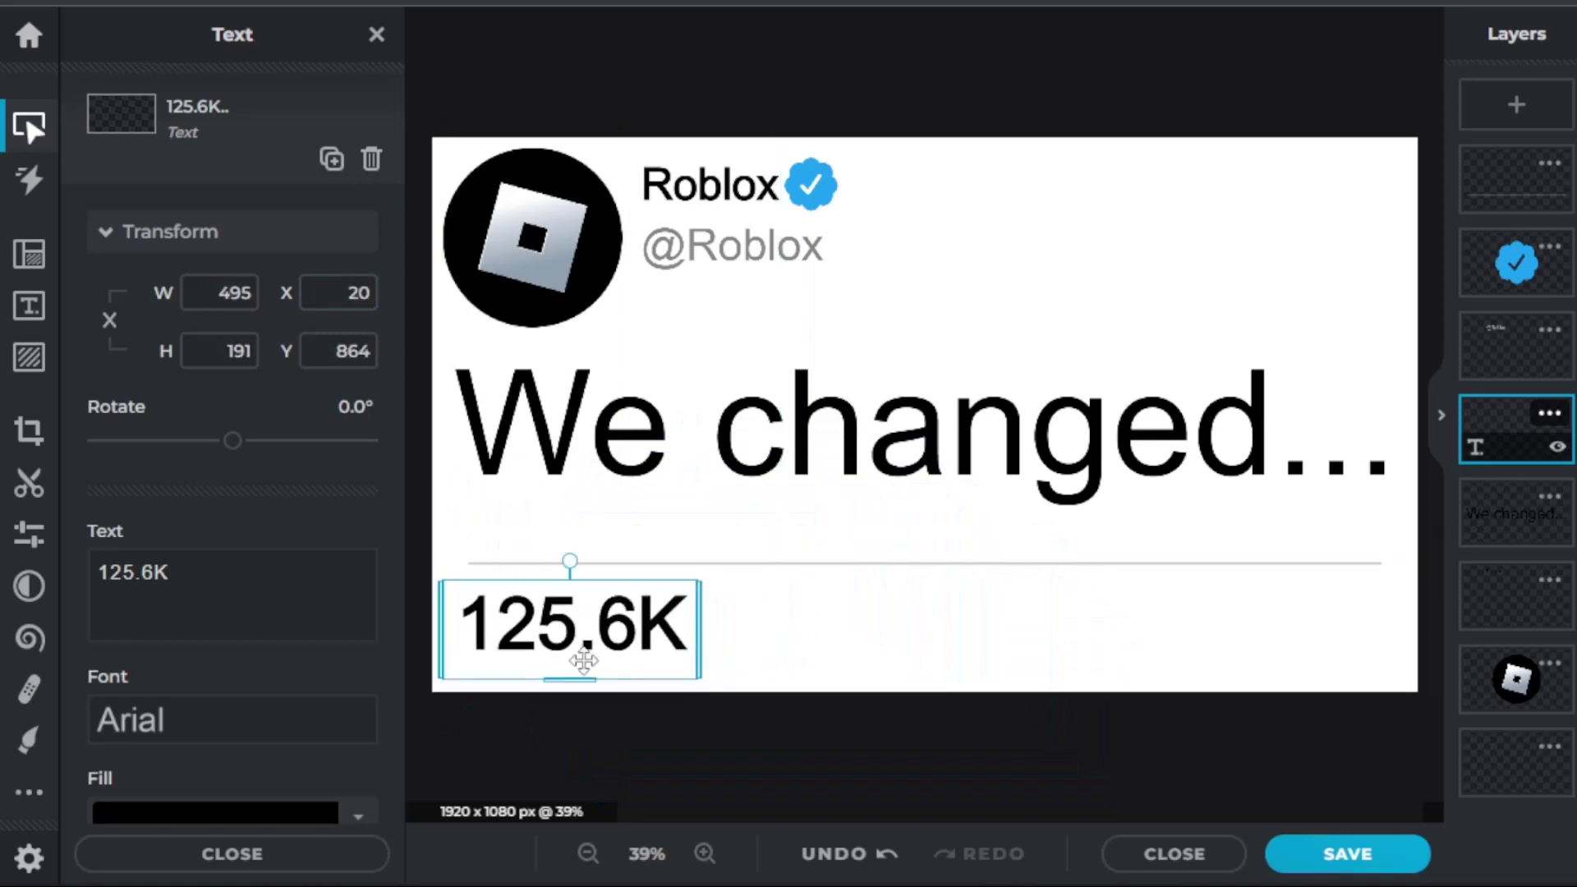
pyautogui.click(768, 654)
# Duplicate 125.6K, retype it as 'Quote Tweets', widen it to one line, and place it beside 125.6K
pyautogui.click(628, 655)
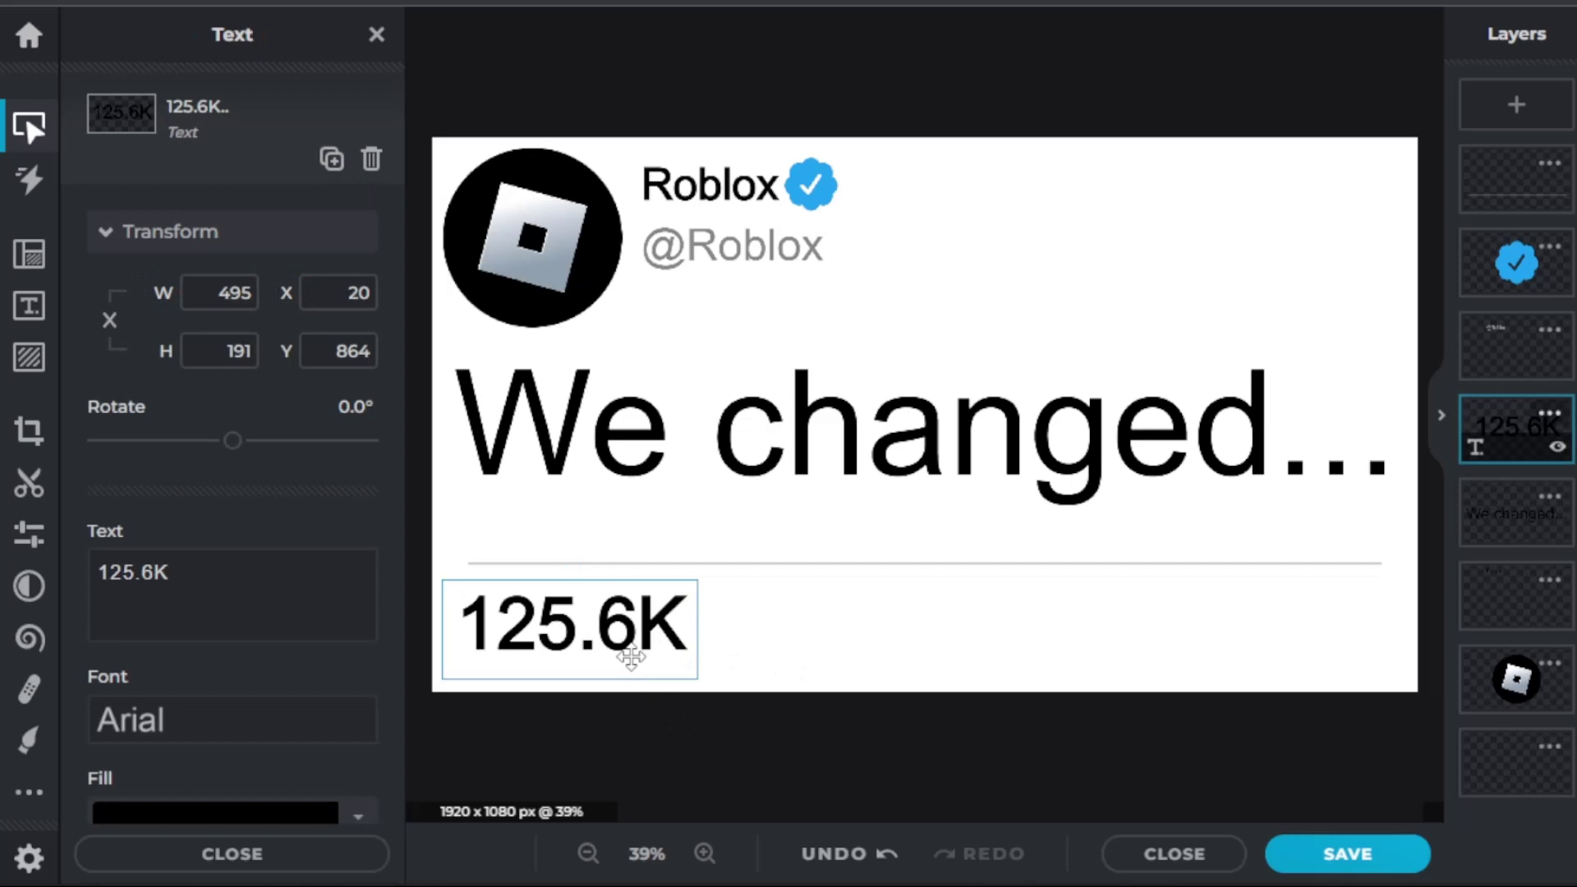
pyautogui.rightClick(636, 670)
pyautogui.click(704, 591)
pyautogui.moveTo(529, 626); pyautogui.dragTo(784, 626)
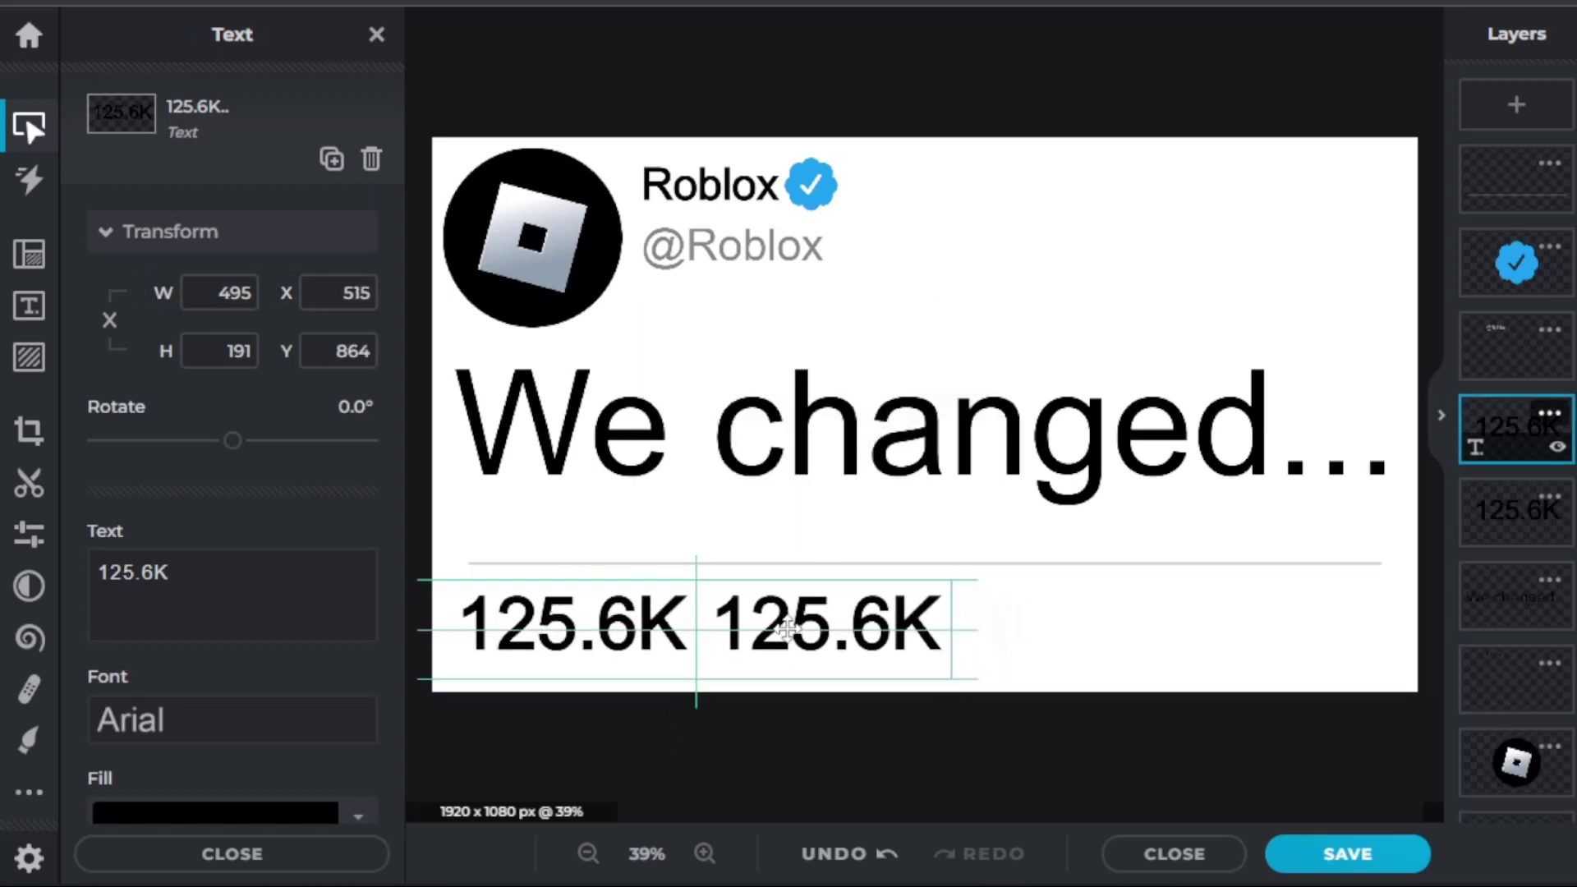
pyautogui.doubleClick(803, 622)
pyautogui.write('Quote T')
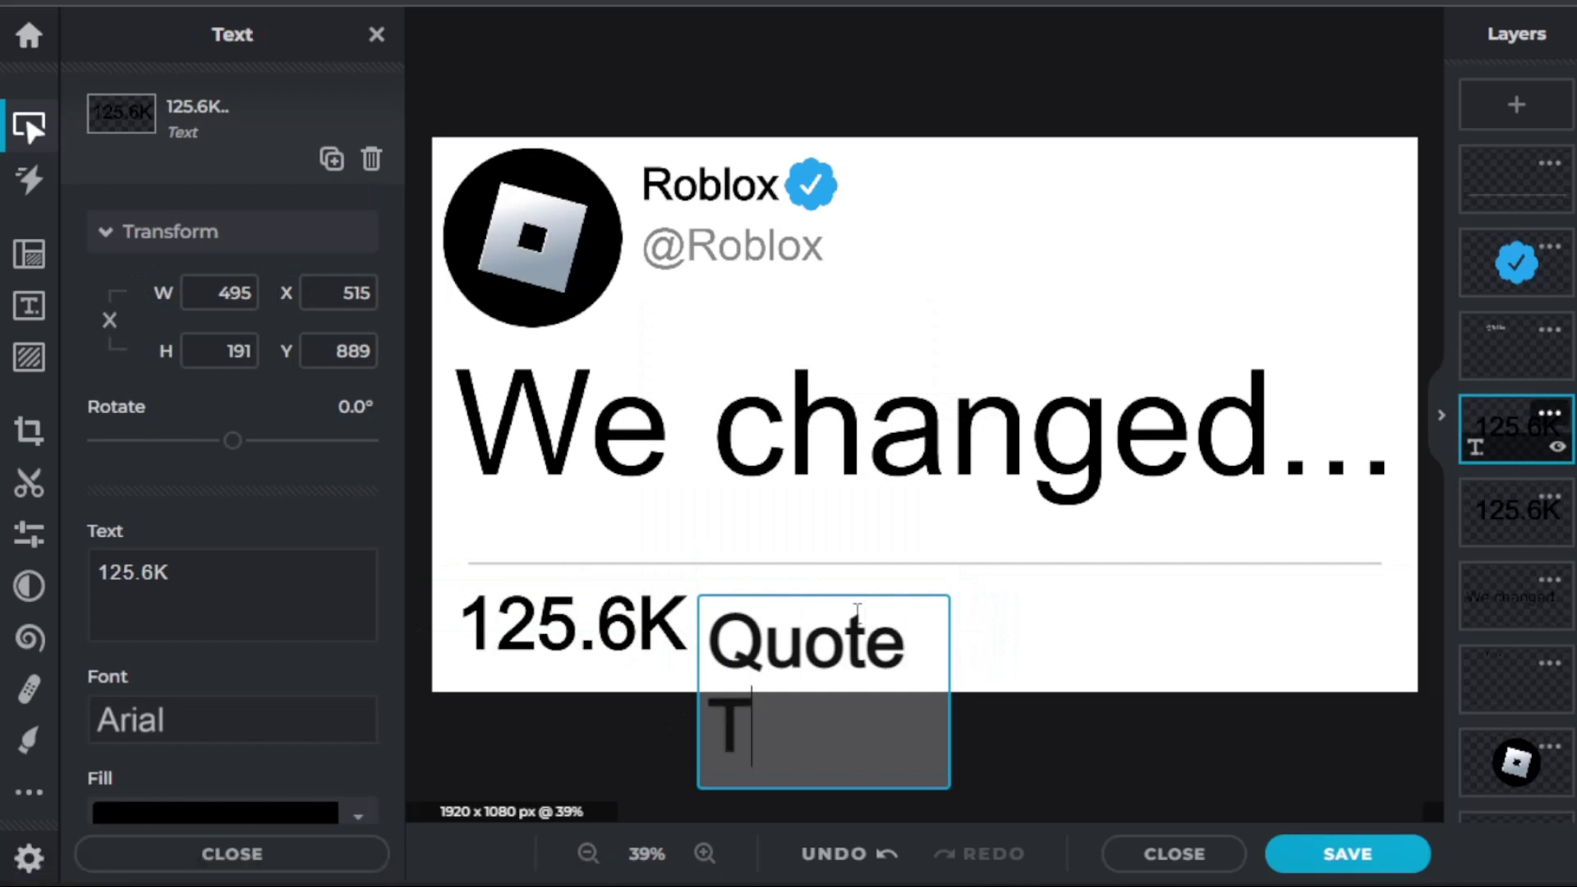
pyautogui.write('weets')
pyautogui.click(996, 666)
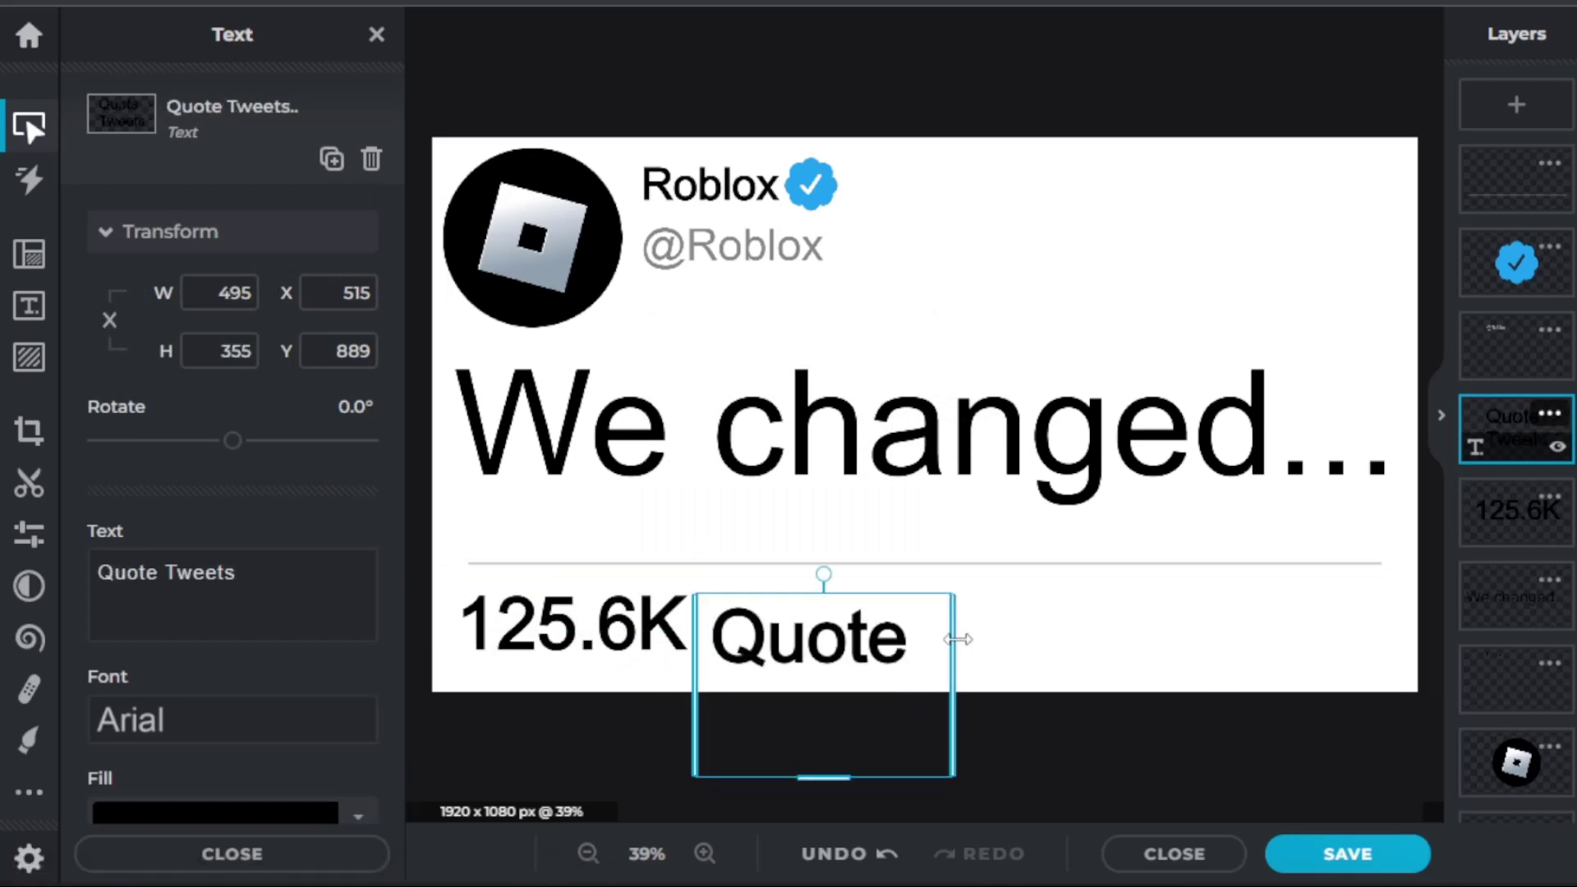
pyautogui.moveTo(957, 640); pyautogui.dragTo(1172, 654)
pyautogui.moveTo(996, 669); pyautogui.dragTo(974, 623)
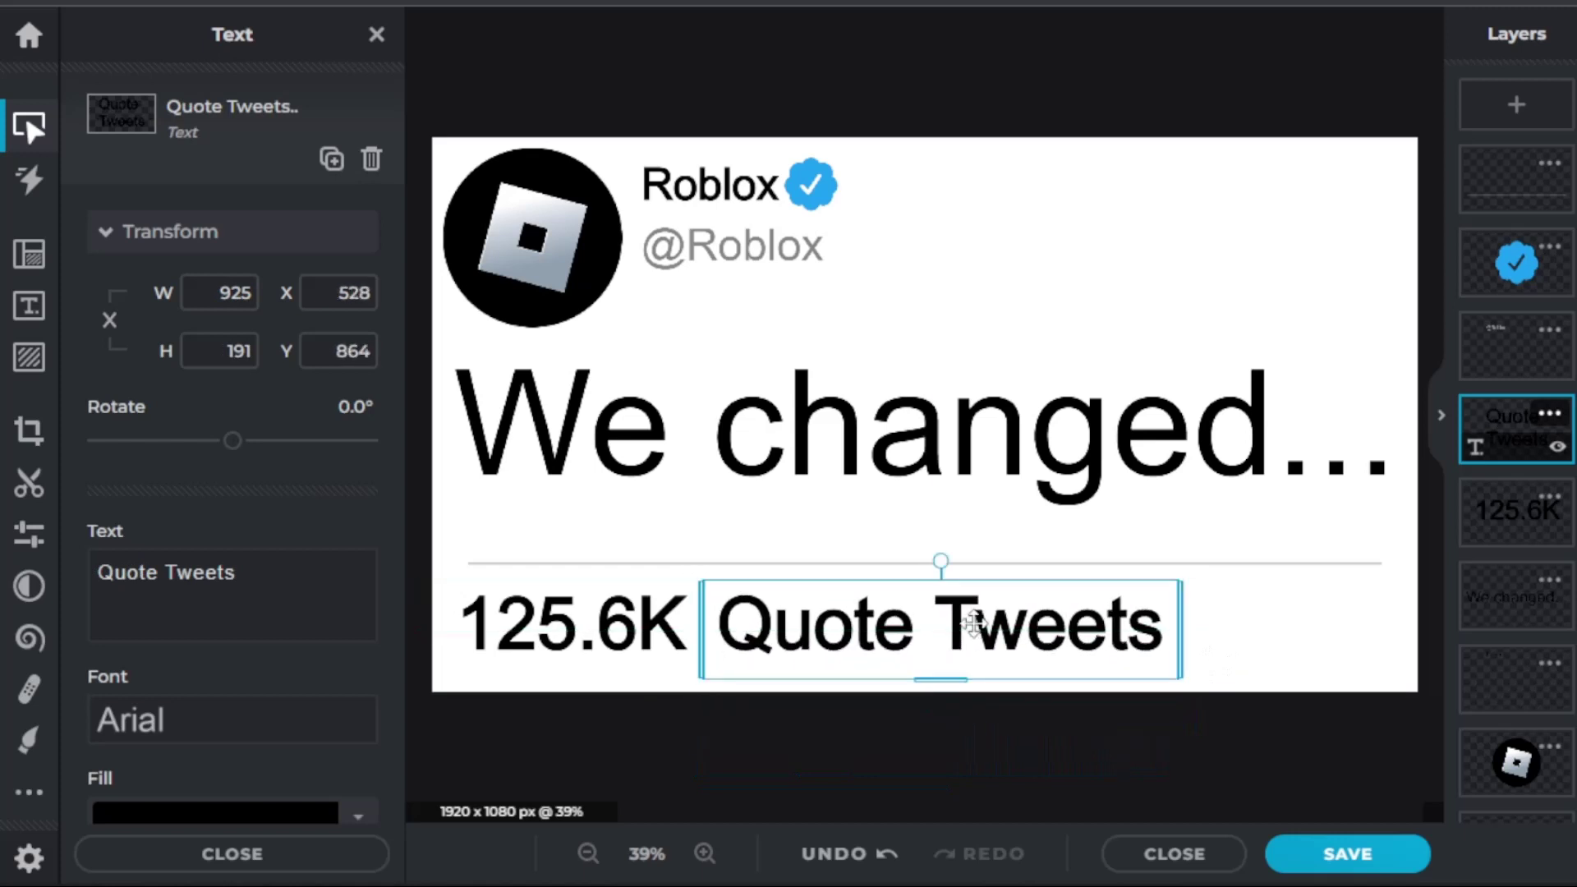
pyautogui.click(887, 731)
pyautogui.click(873, 657)
pyautogui.click(748, 259)
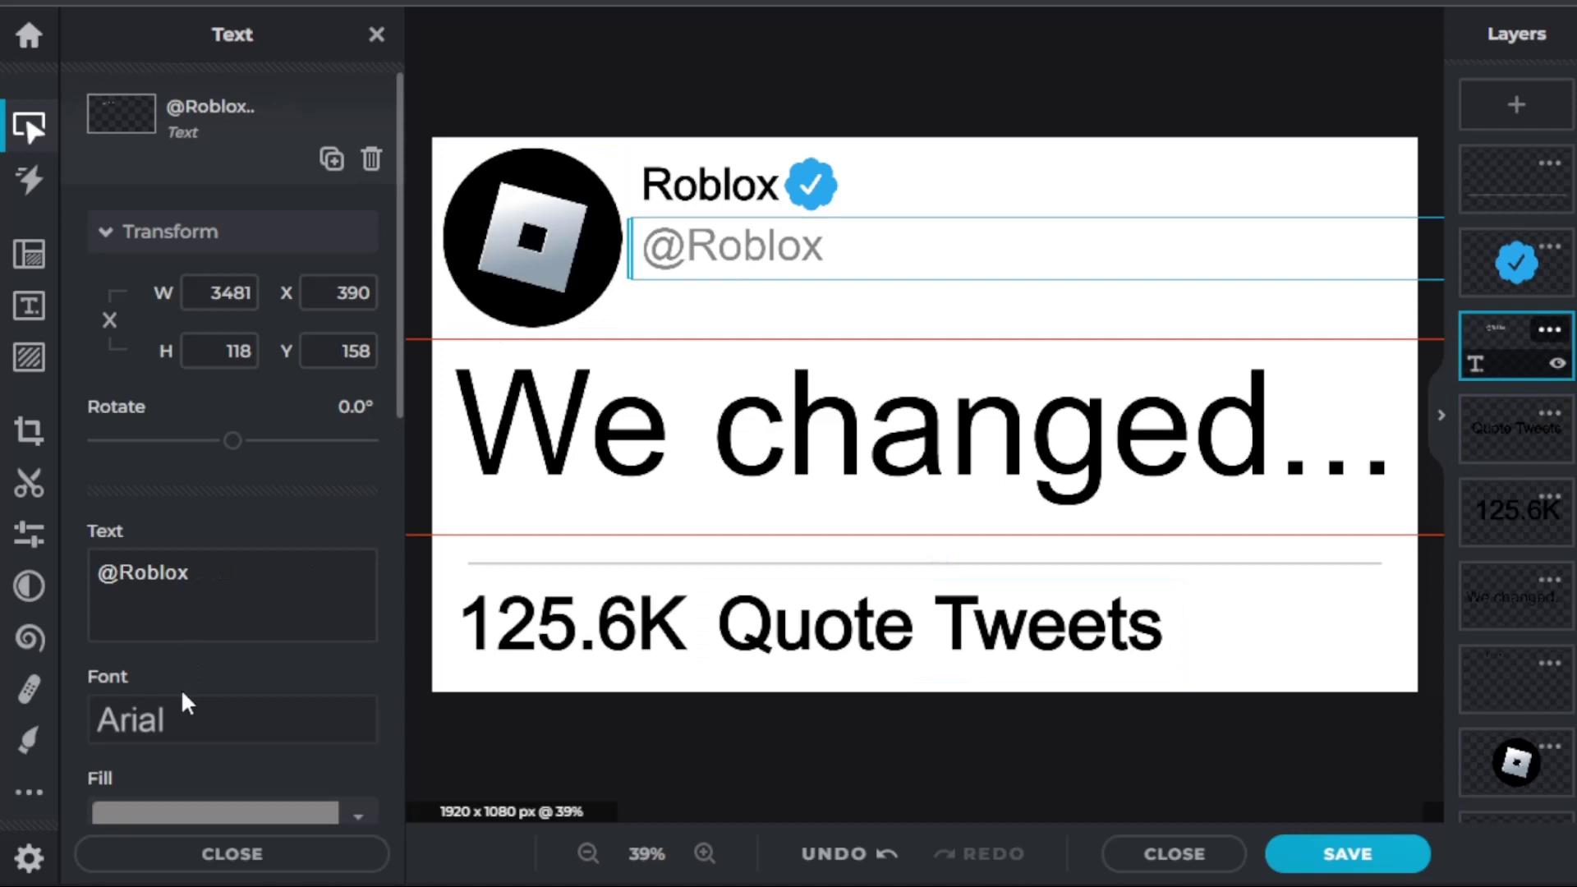
pyautogui.click(236, 821)
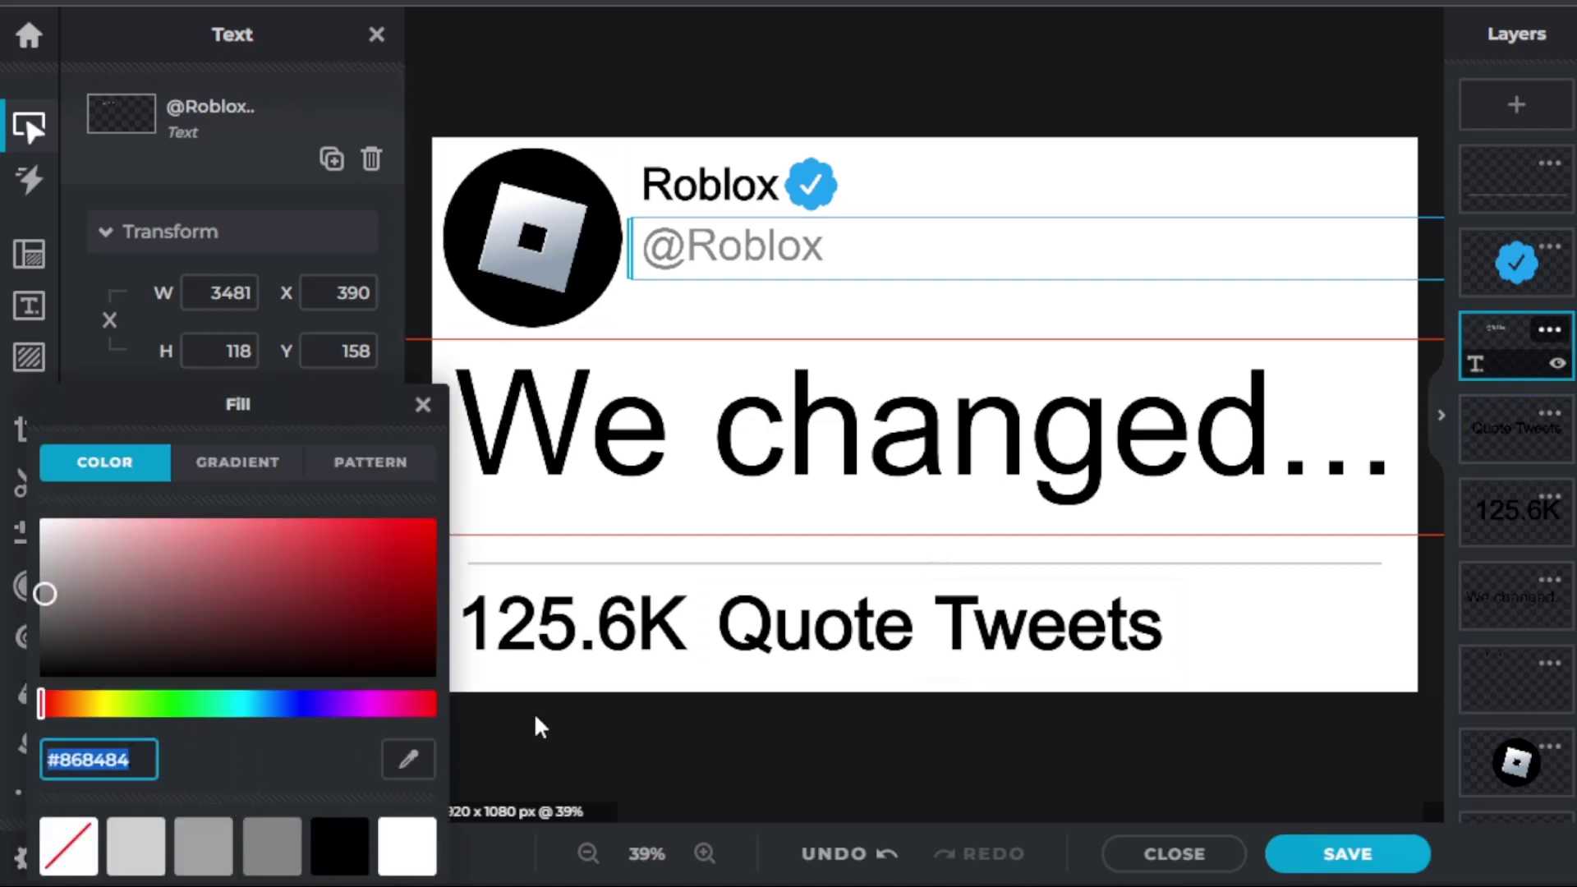
pyautogui.click(920, 657)
pyautogui.scroll(-5, 294, 634)
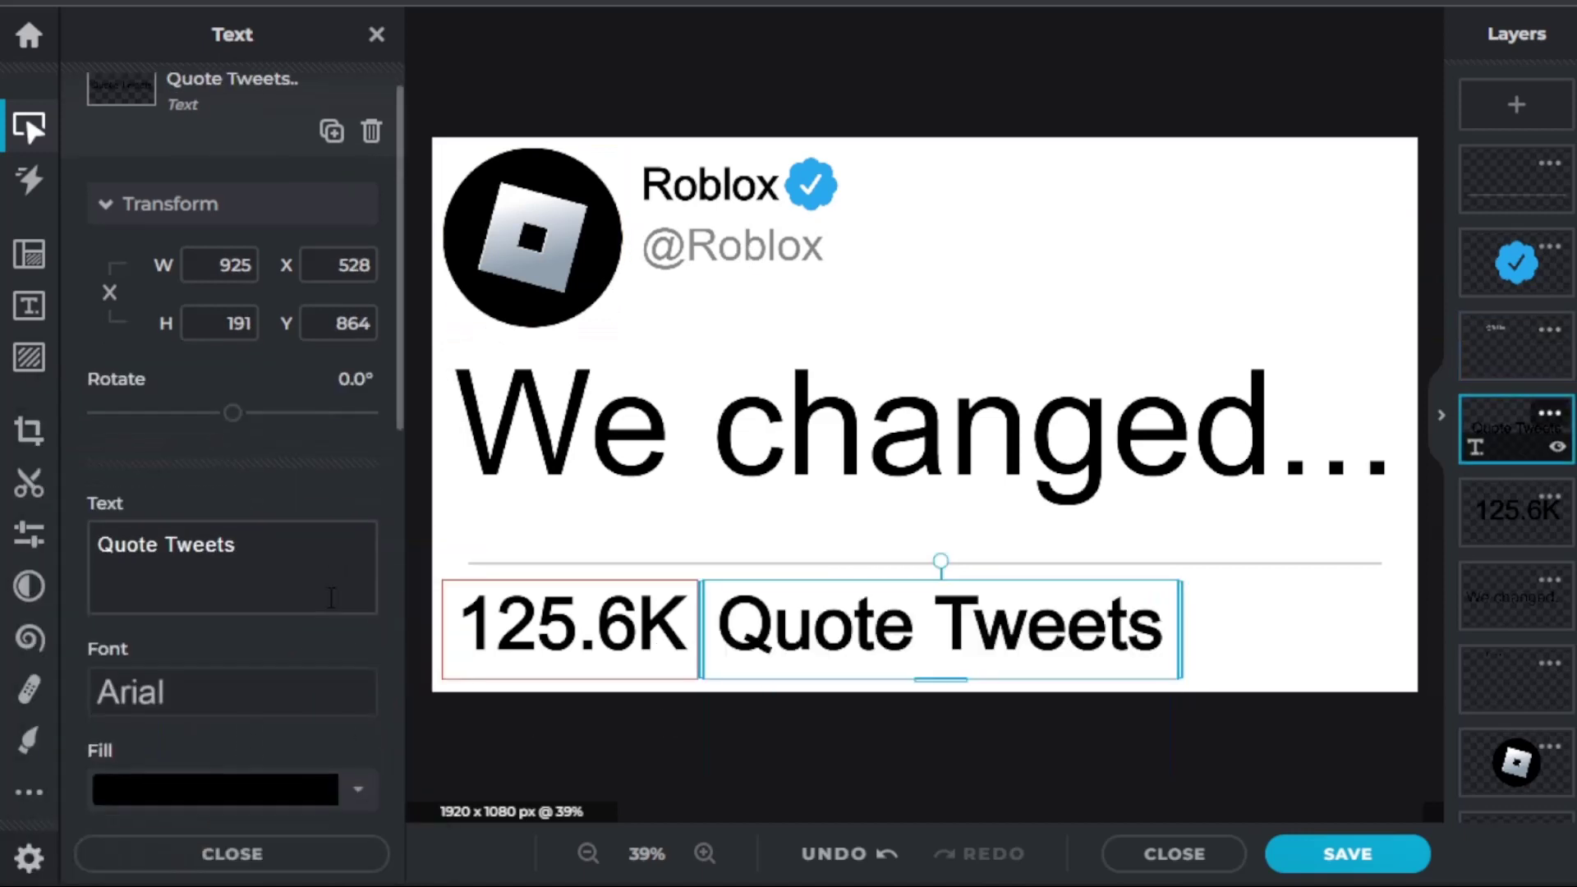
pyautogui.scroll(-3, 165, 616)
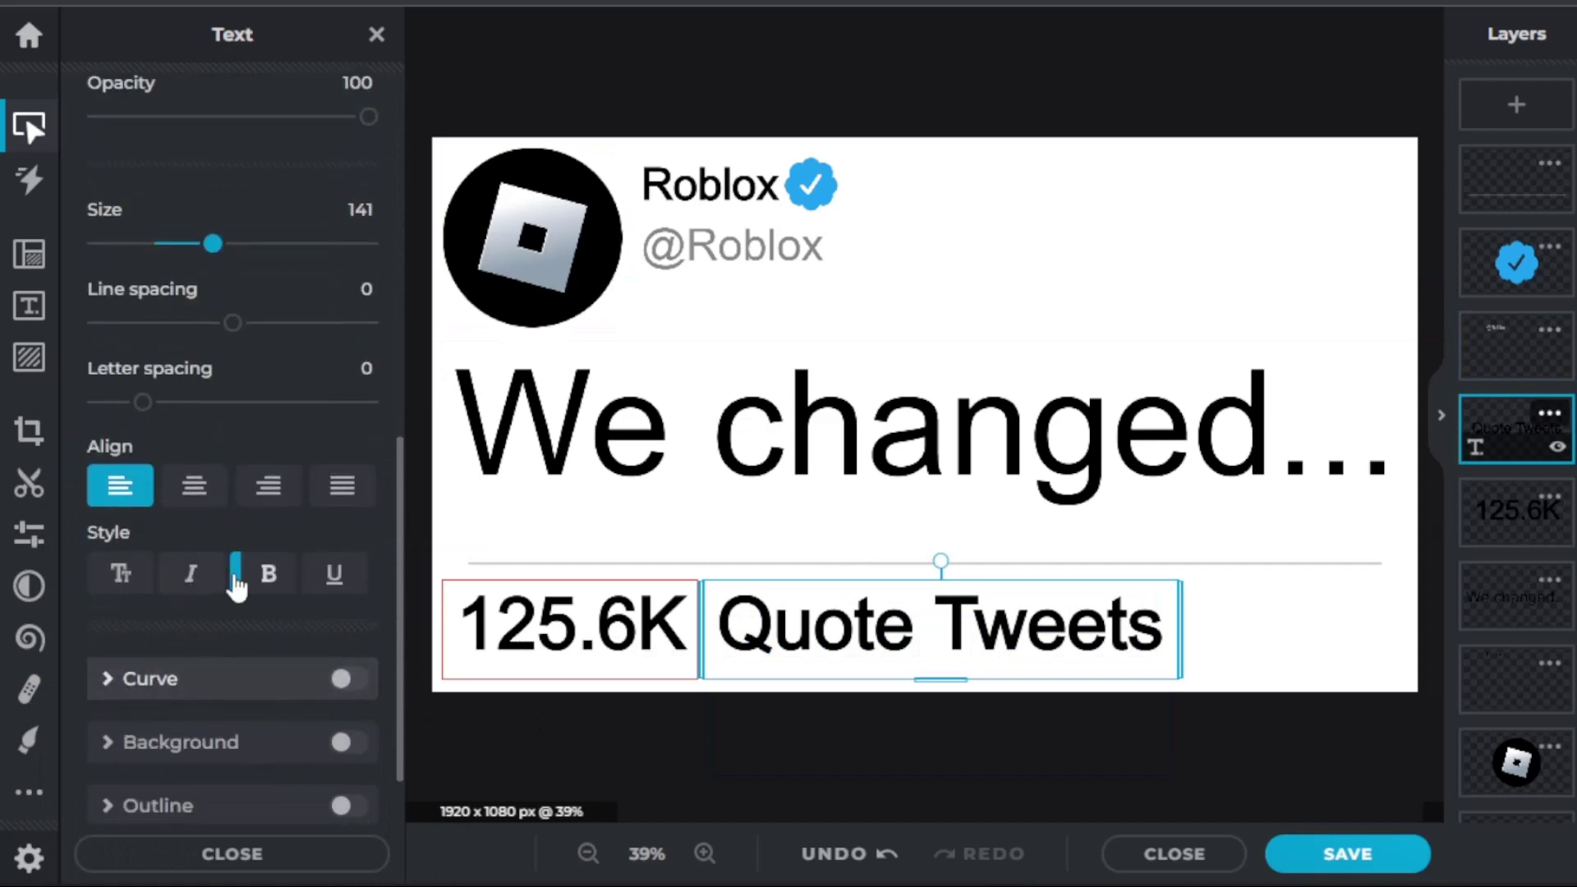
pyautogui.click(268, 574)
pyautogui.click(268, 575)
pyautogui.click(269, 574)
# Set the Quote Tweets fill to the handle's grey #868484 and nudge it slightly left
pyautogui.scroll(3, 230, 427)
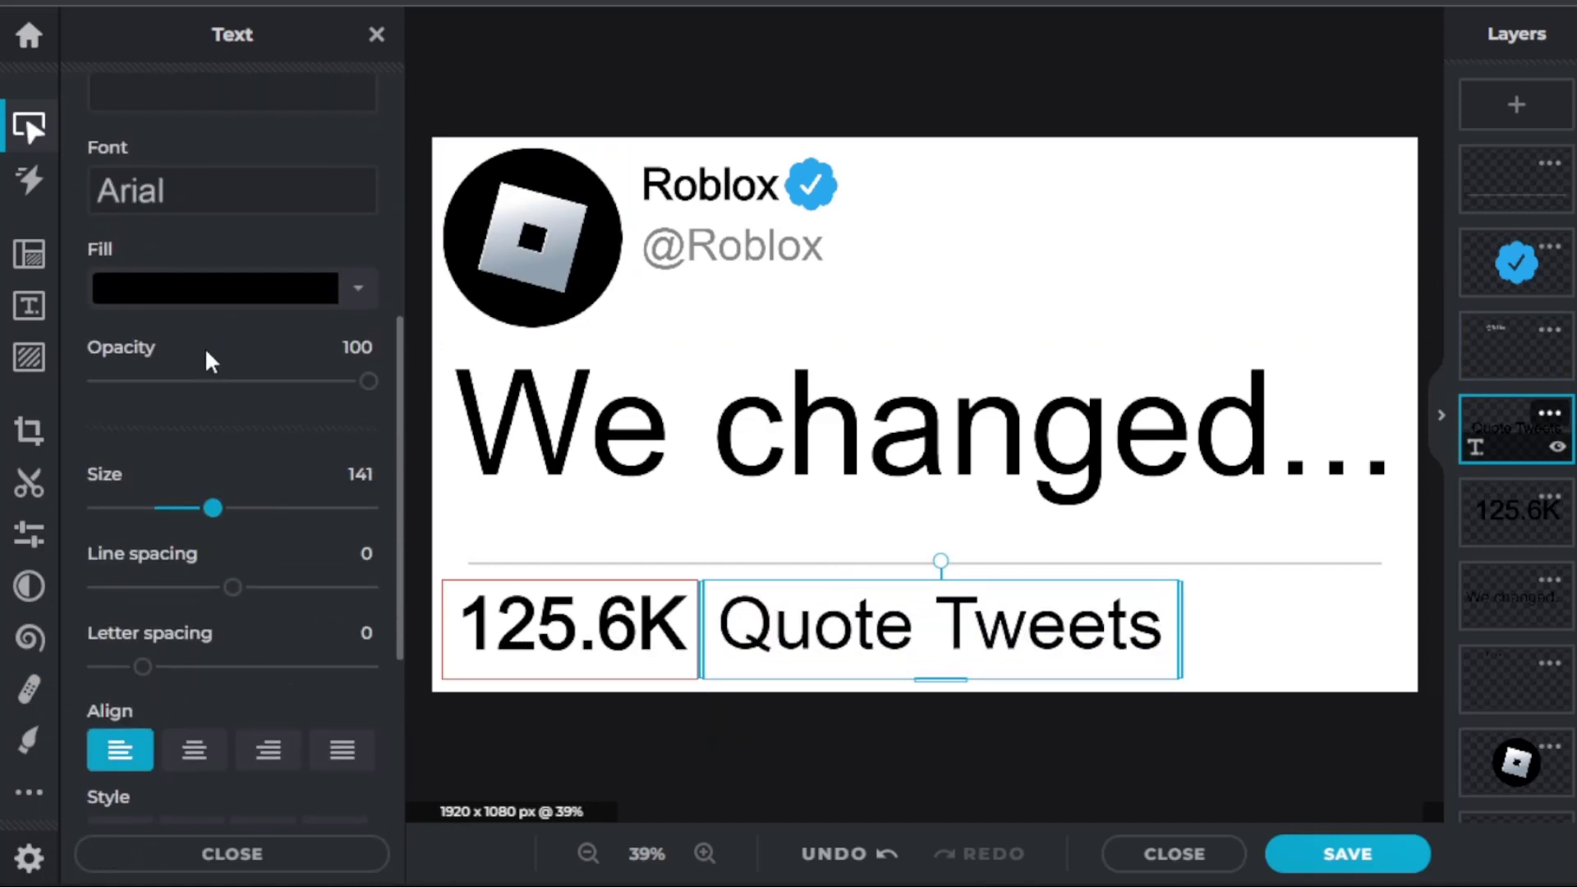
pyautogui.click(214, 287)
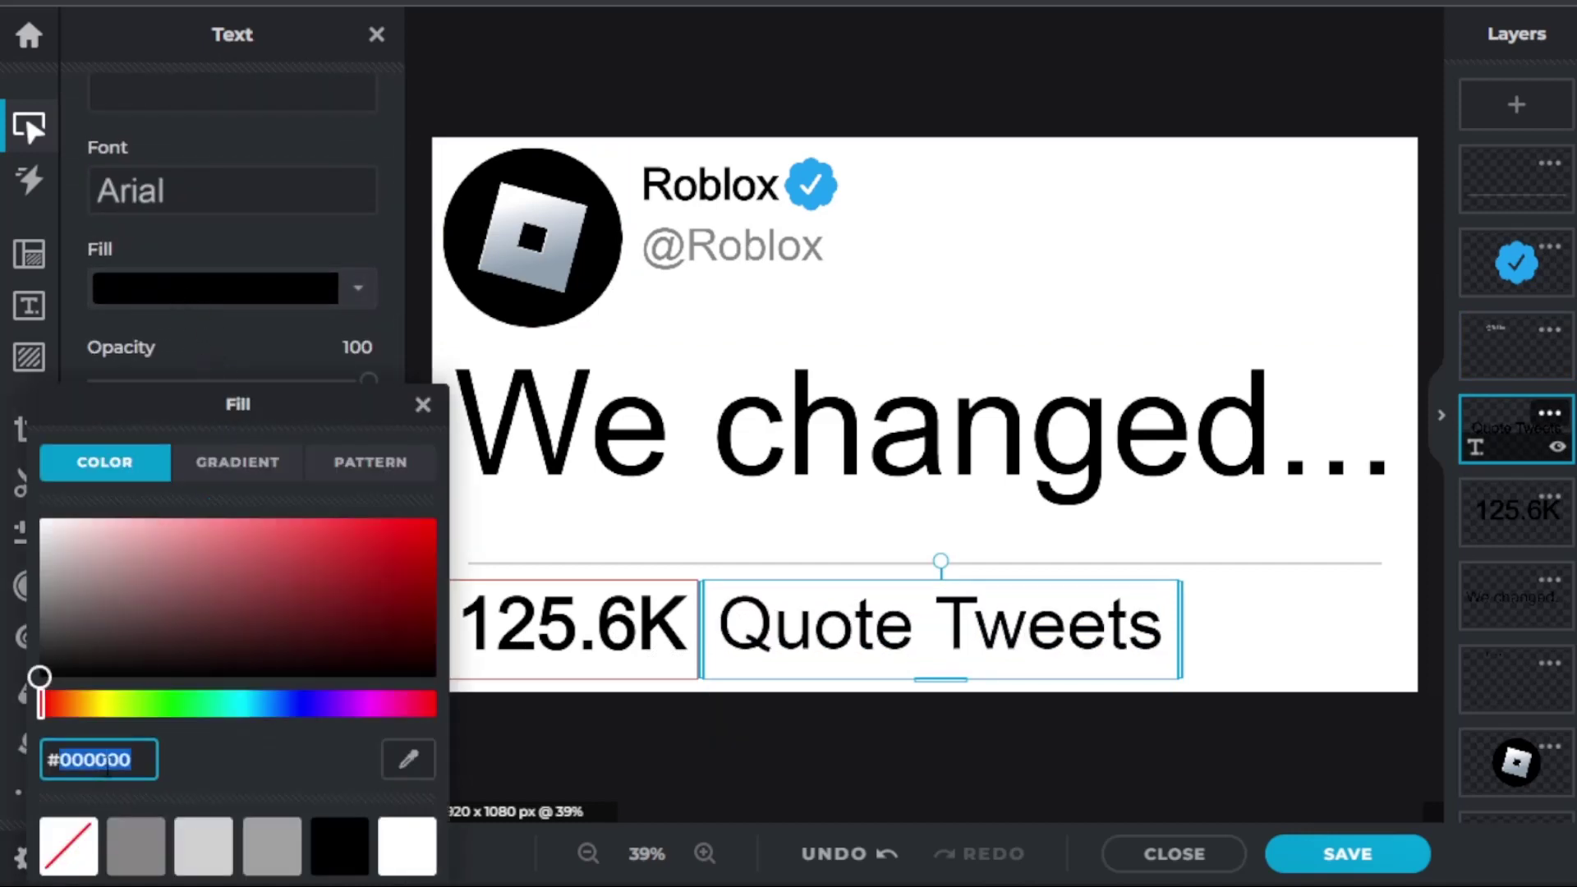
pyautogui.click(683, 764)
pyautogui.click(860, 713)
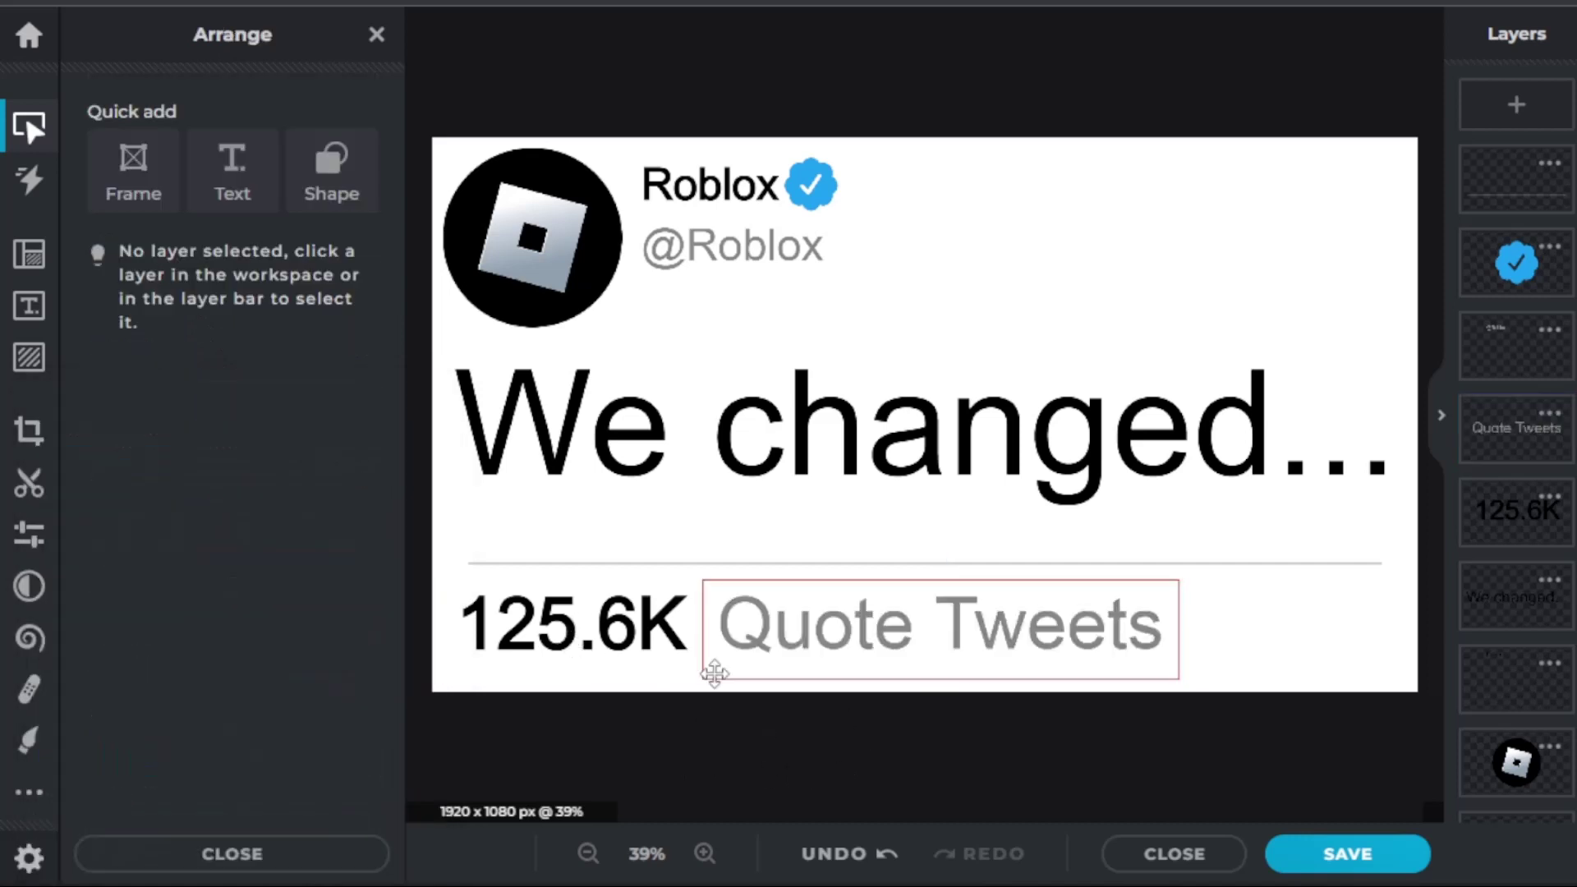
pyautogui.click(777, 635)
pyautogui.moveTo(776, 635); pyautogui.dragTo(770, 635)
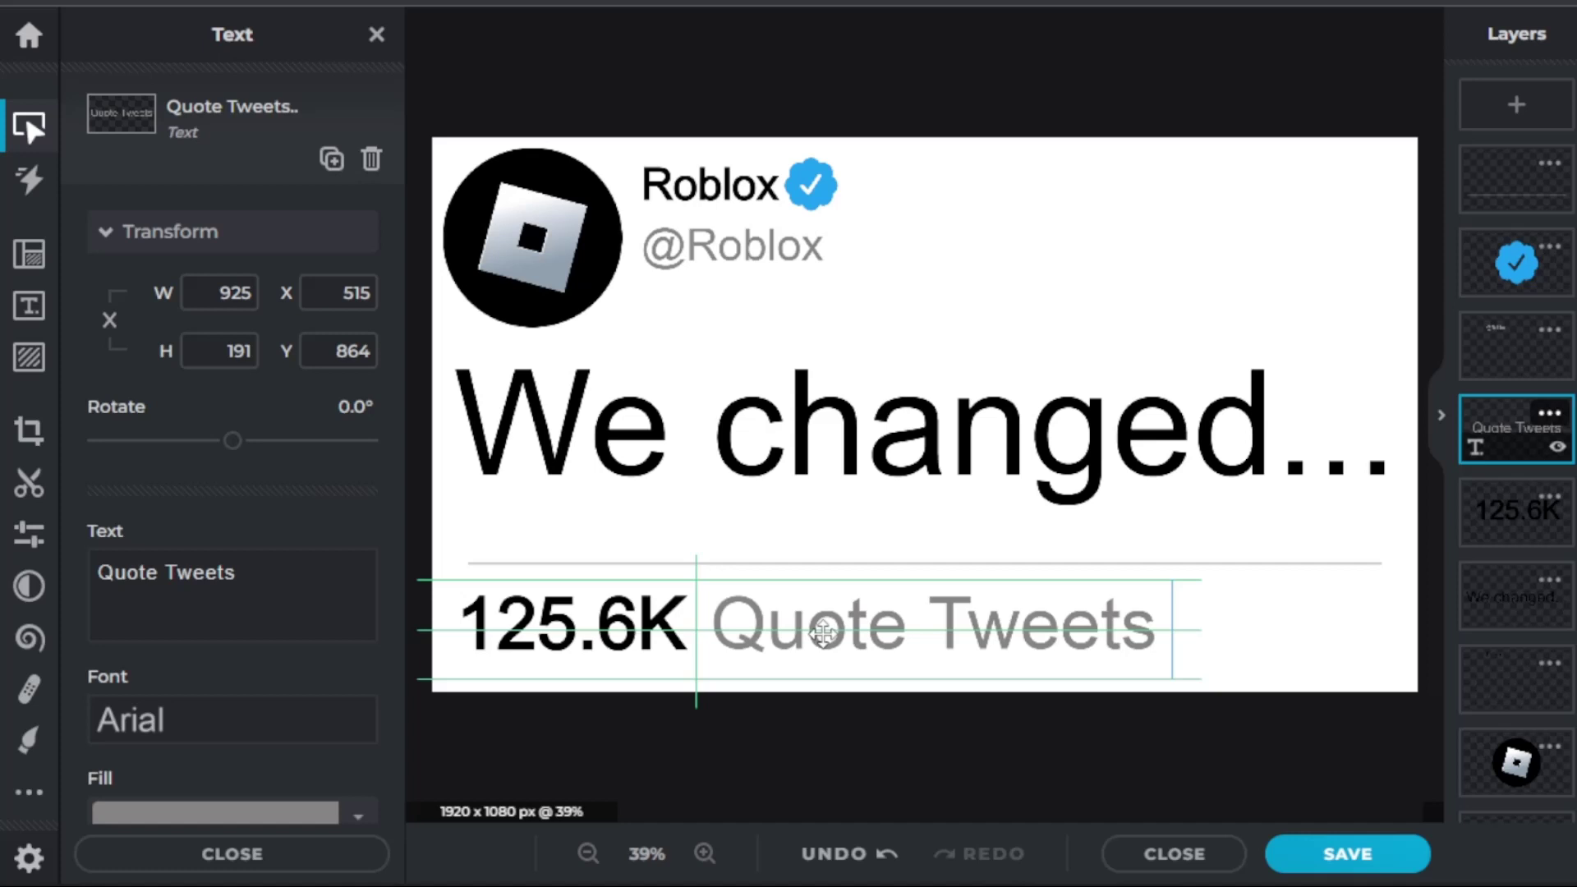
pyautogui.click(805, 723)
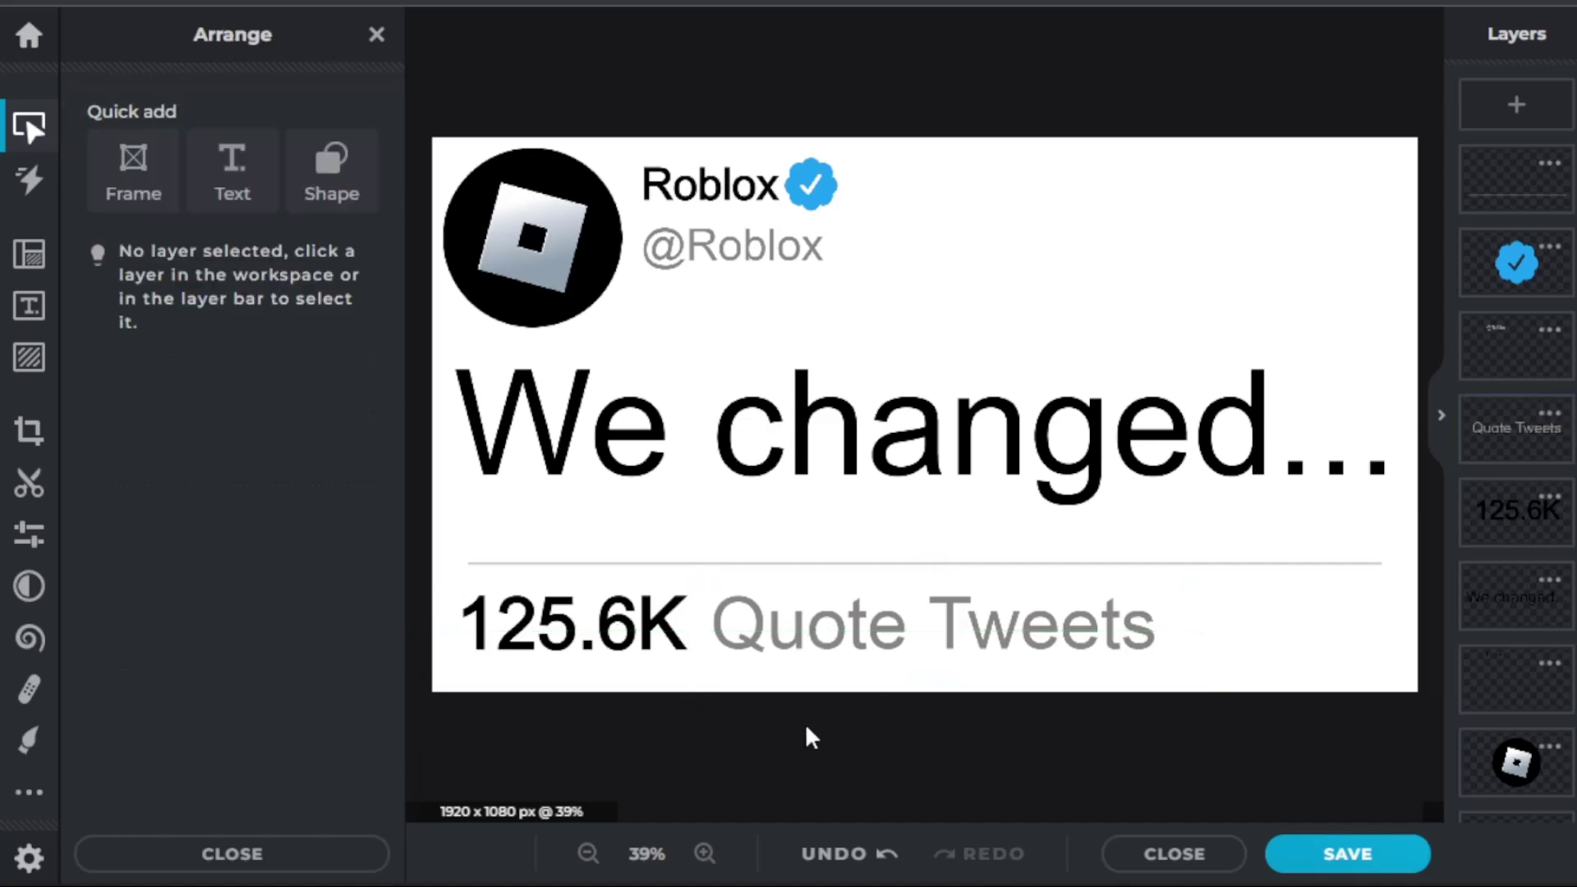
# Duplicate the 125.6K figure, change the copy to 10.8K, and place it after Quote Tweets
pyautogui.click(649, 640)
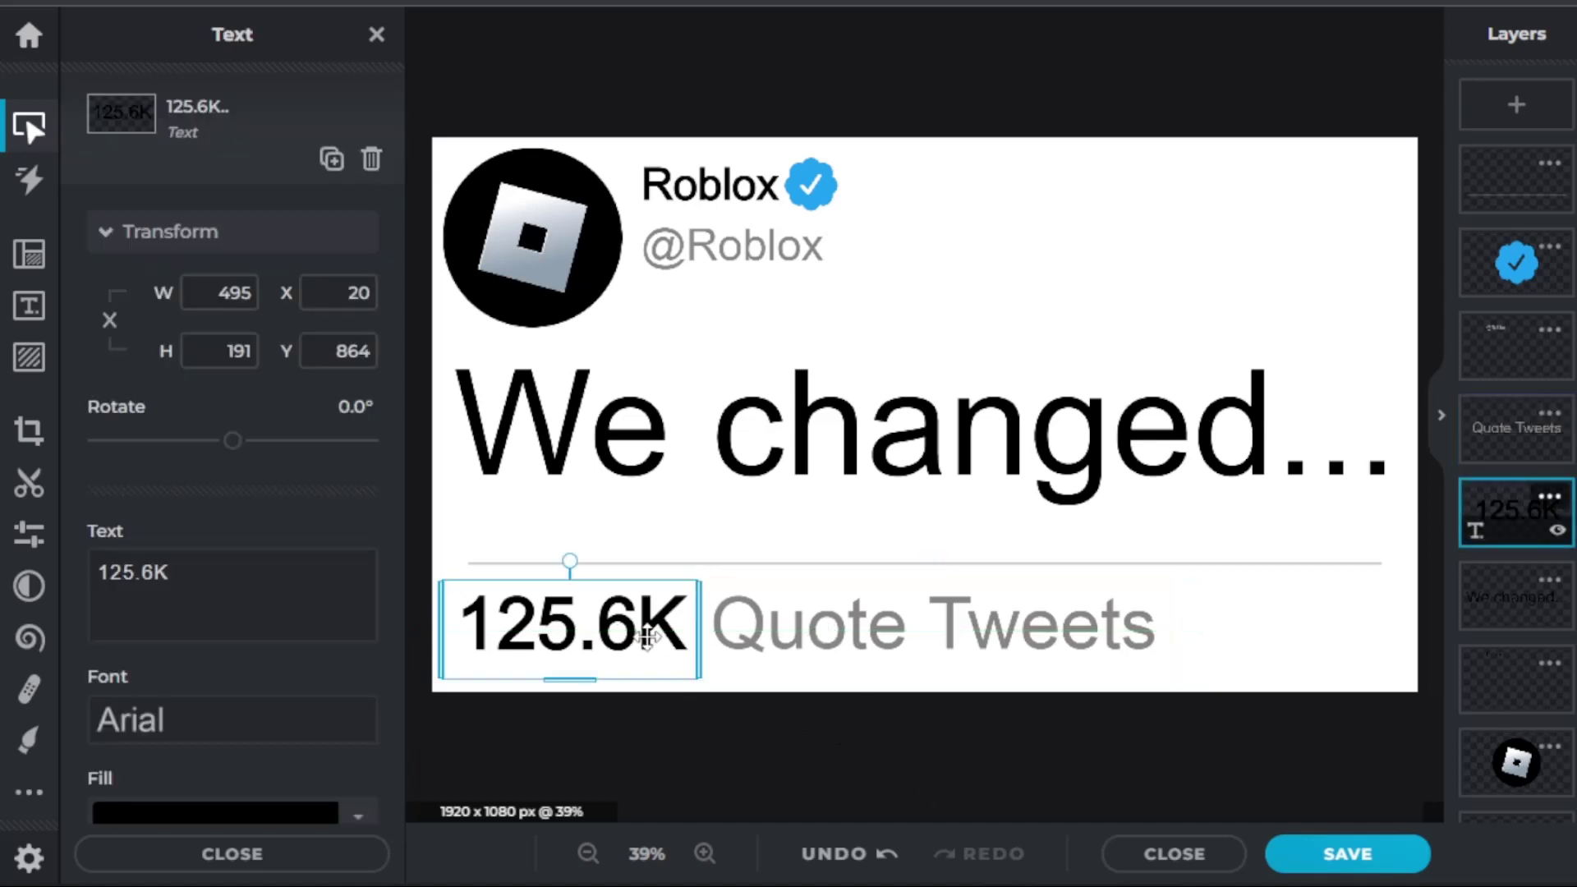
pyautogui.rightClick(649, 640)
pyautogui.click(727, 575)
pyautogui.moveTo(546, 639); pyautogui.dragTo(1276, 633)
pyautogui.doubleClick(1276, 632)
pyautogui.write('1')
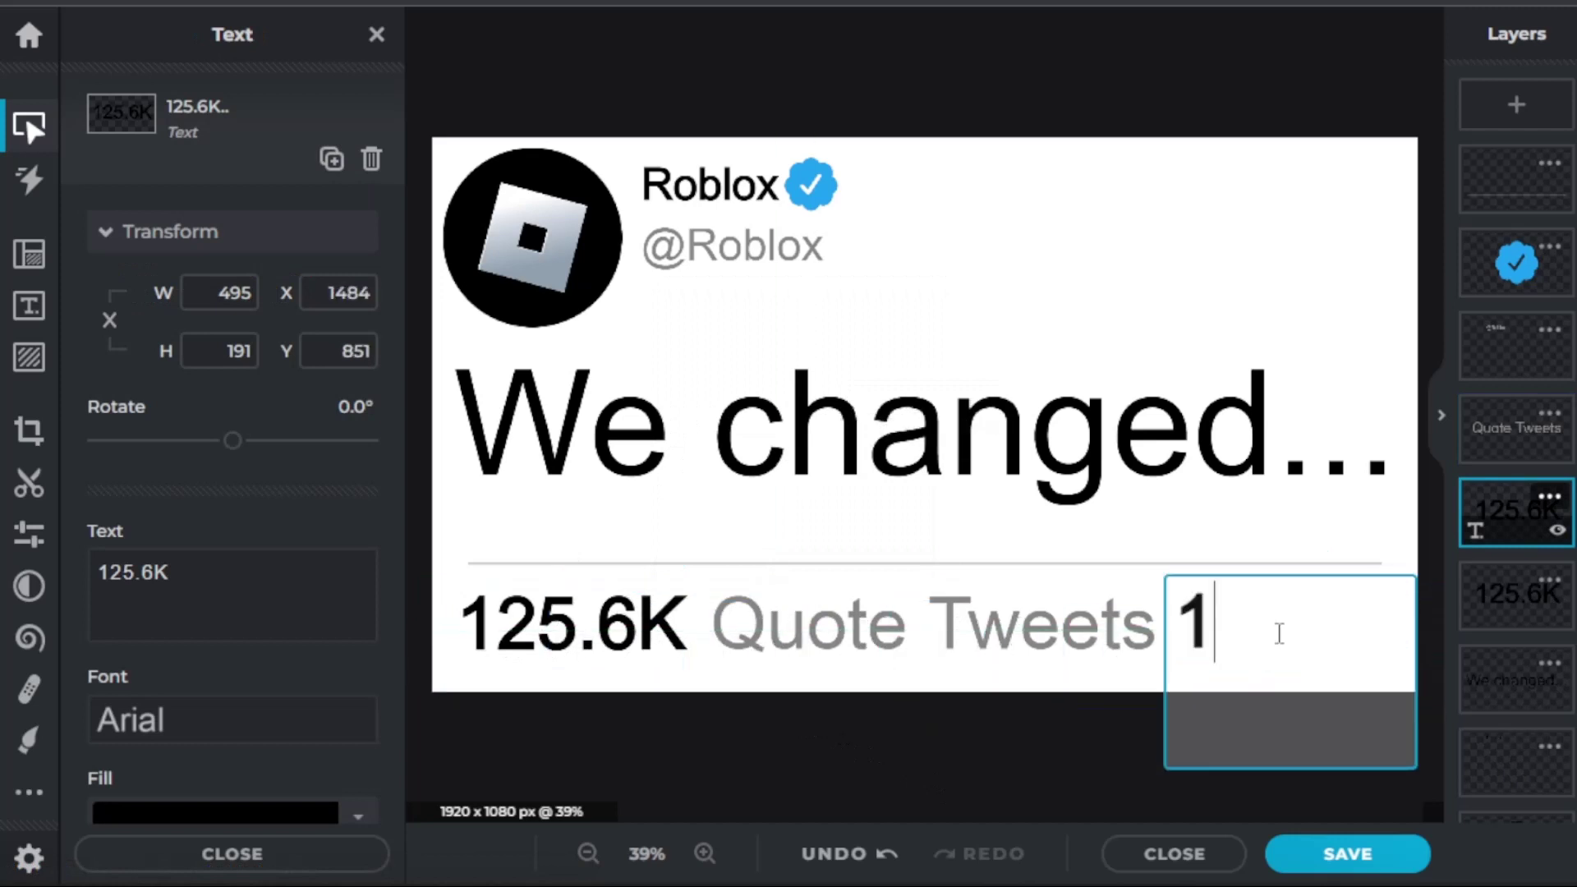
pyautogui.write('0.8K')
pyautogui.moveTo(1277, 637); pyautogui.dragTo(1221, 629)
pyautogui.click(1195, 723)
# Pull 125.6K, Quote Tweets and 10.8K closer together along the stats row
pyautogui.moveTo(584, 607); pyautogui.dragTo(566, 608)
pyautogui.moveTo(758, 630); pyautogui.dragTo(731, 633)
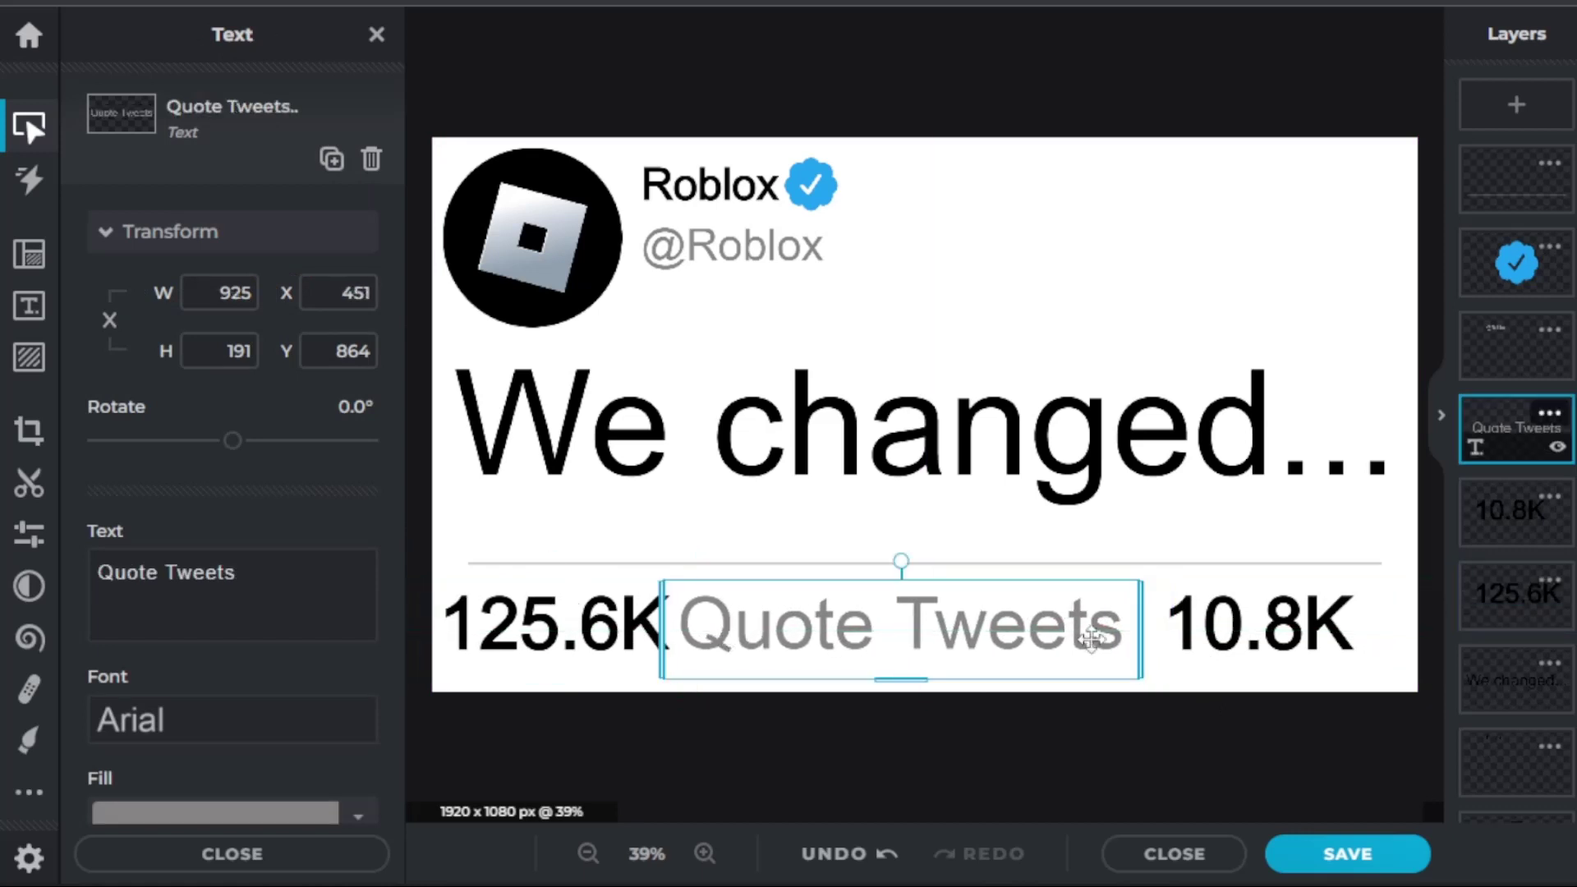
pyautogui.click(1374, 633)
pyautogui.moveTo(1373, 633); pyautogui.dragTo(1306, 629)
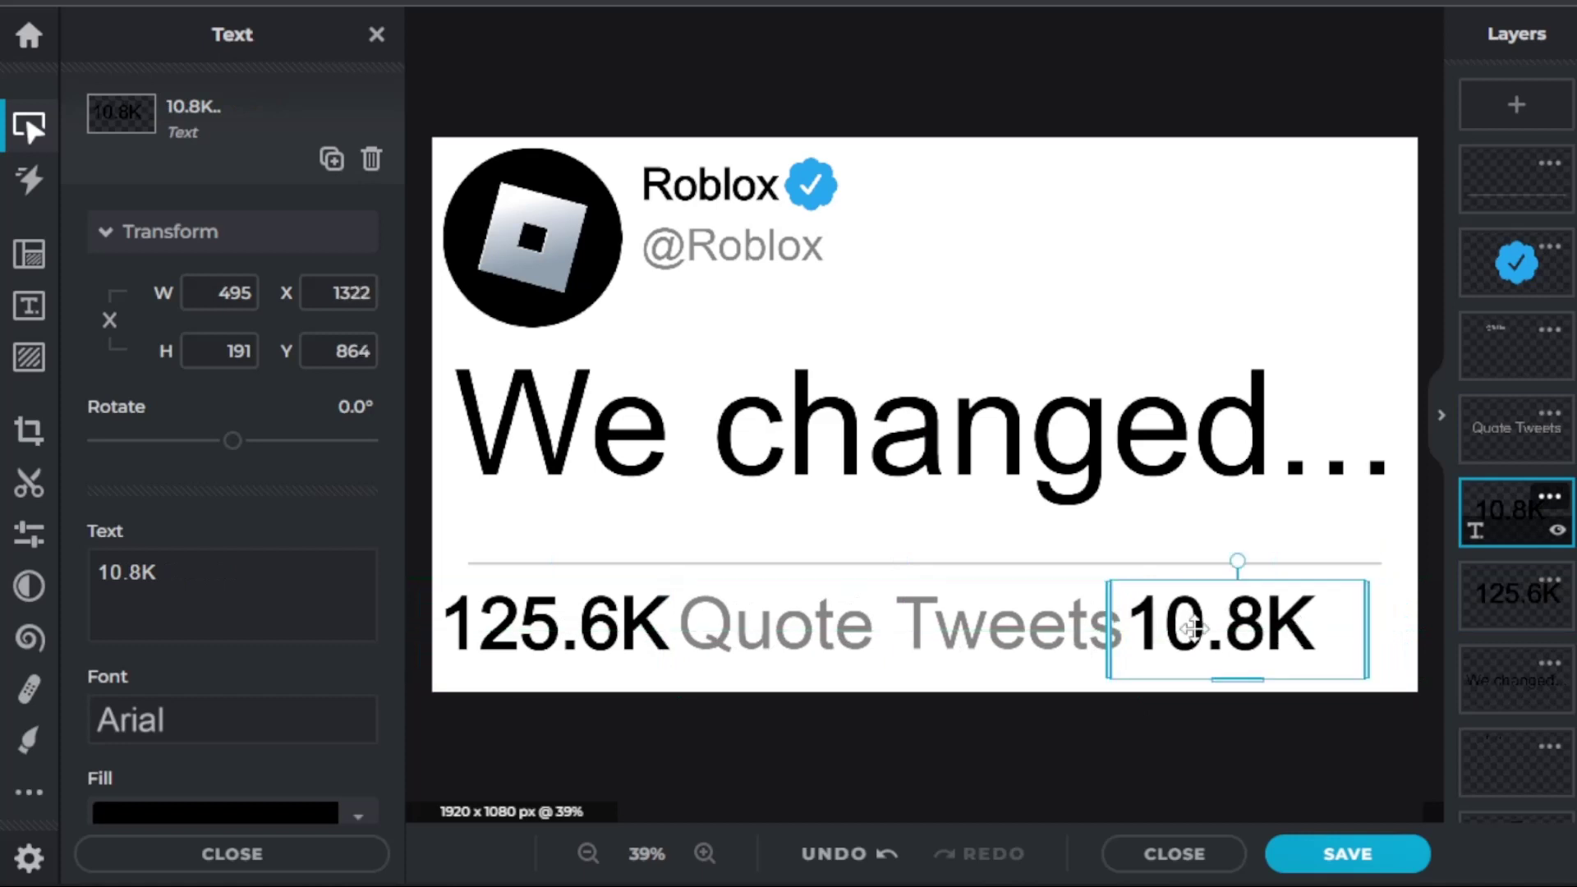
pyautogui.click(1074, 612)
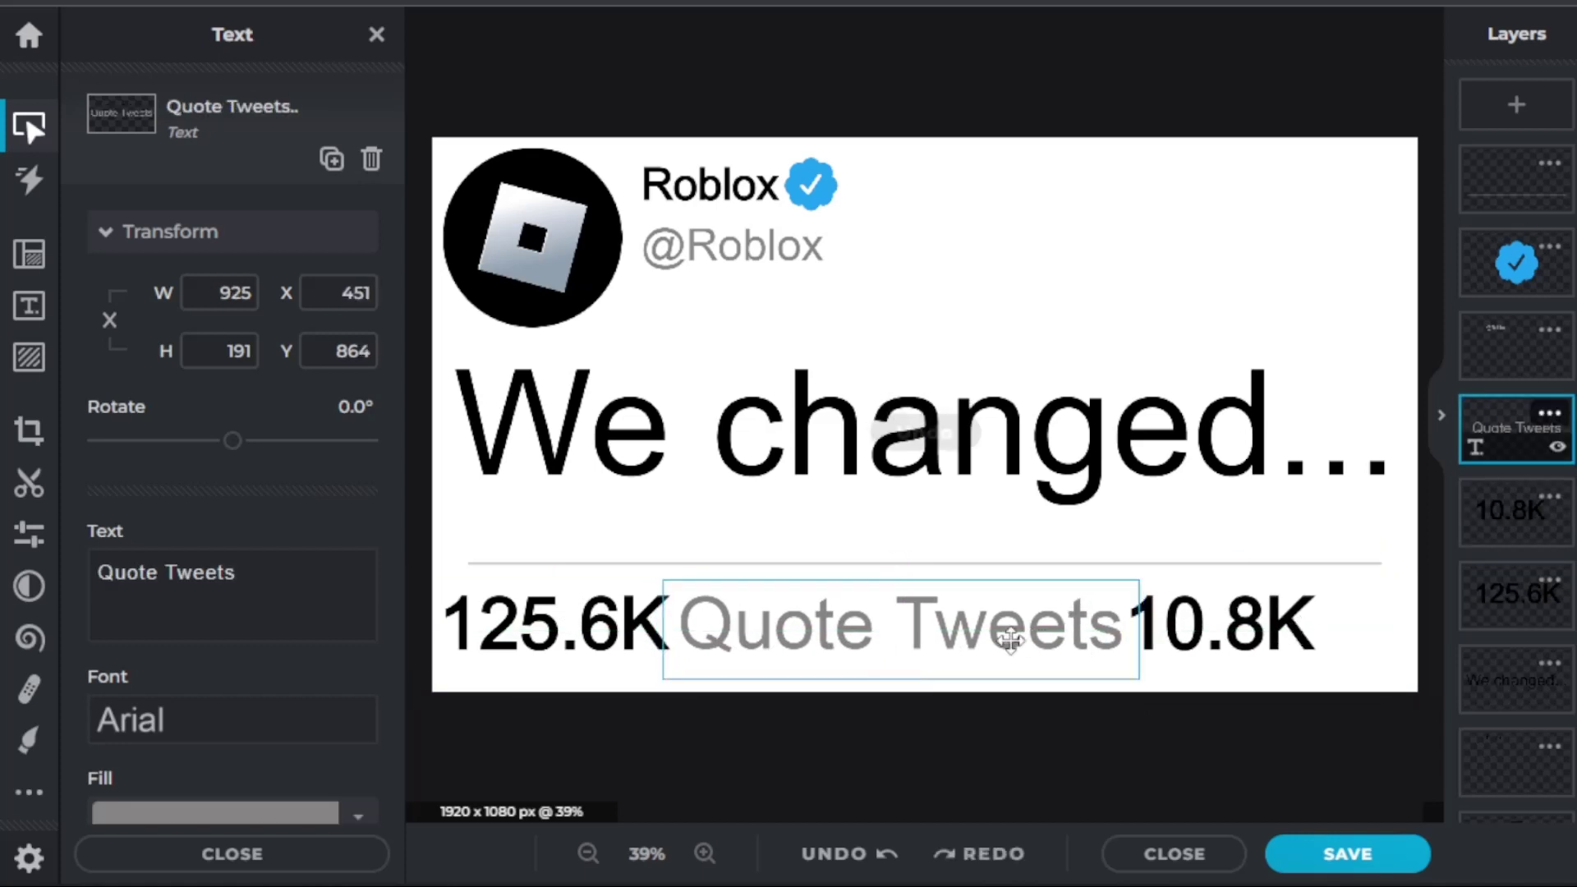
# Duplicate the Quote Tweets label, change the copy to 'Likes', and place it beside 10.8K
pyautogui.rightClick(1012, 634)
pyautogui.click(1059, 577)
pyautogui.moveTo(972, 631); pyautogui.dragTo(915, 718)
pyautogui.doubleClick(918, 718)
pyautogui.write('<')
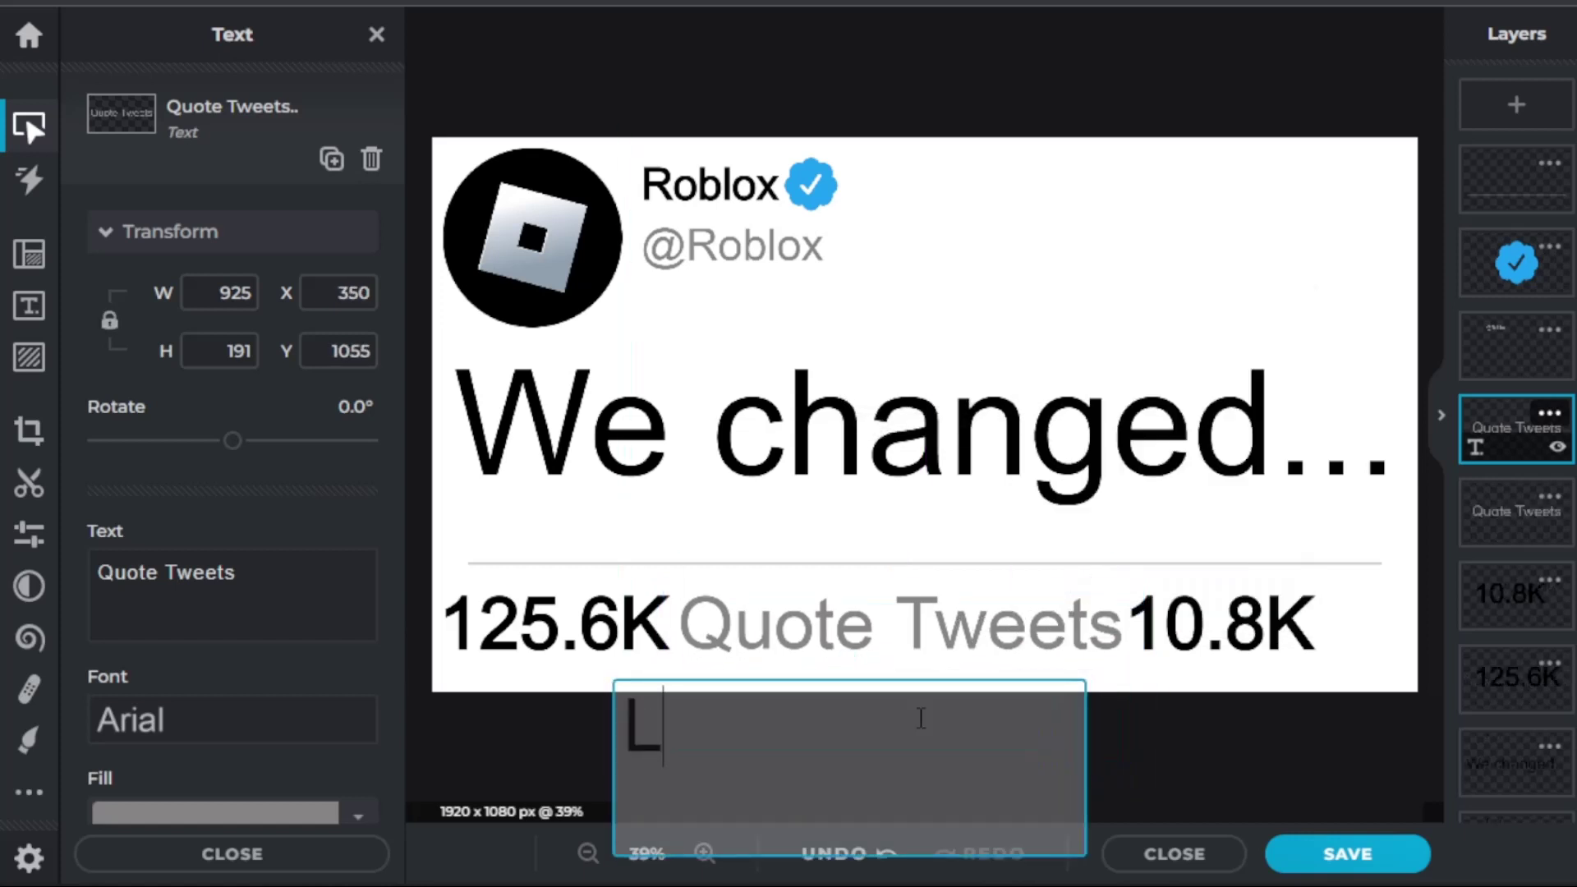
pyautogui.click(731, 776)
pyautogui.moveTo(731, 776); pyautogui.dragTo(1450, 651)
# Nudge 10.8K, 125.6K and Likes into tighter alignment along the stats row
pyautogui.moveTo(1305, 640); pyautogui.dragTo(1308, 641)
pyautogui.click(1399, 639)
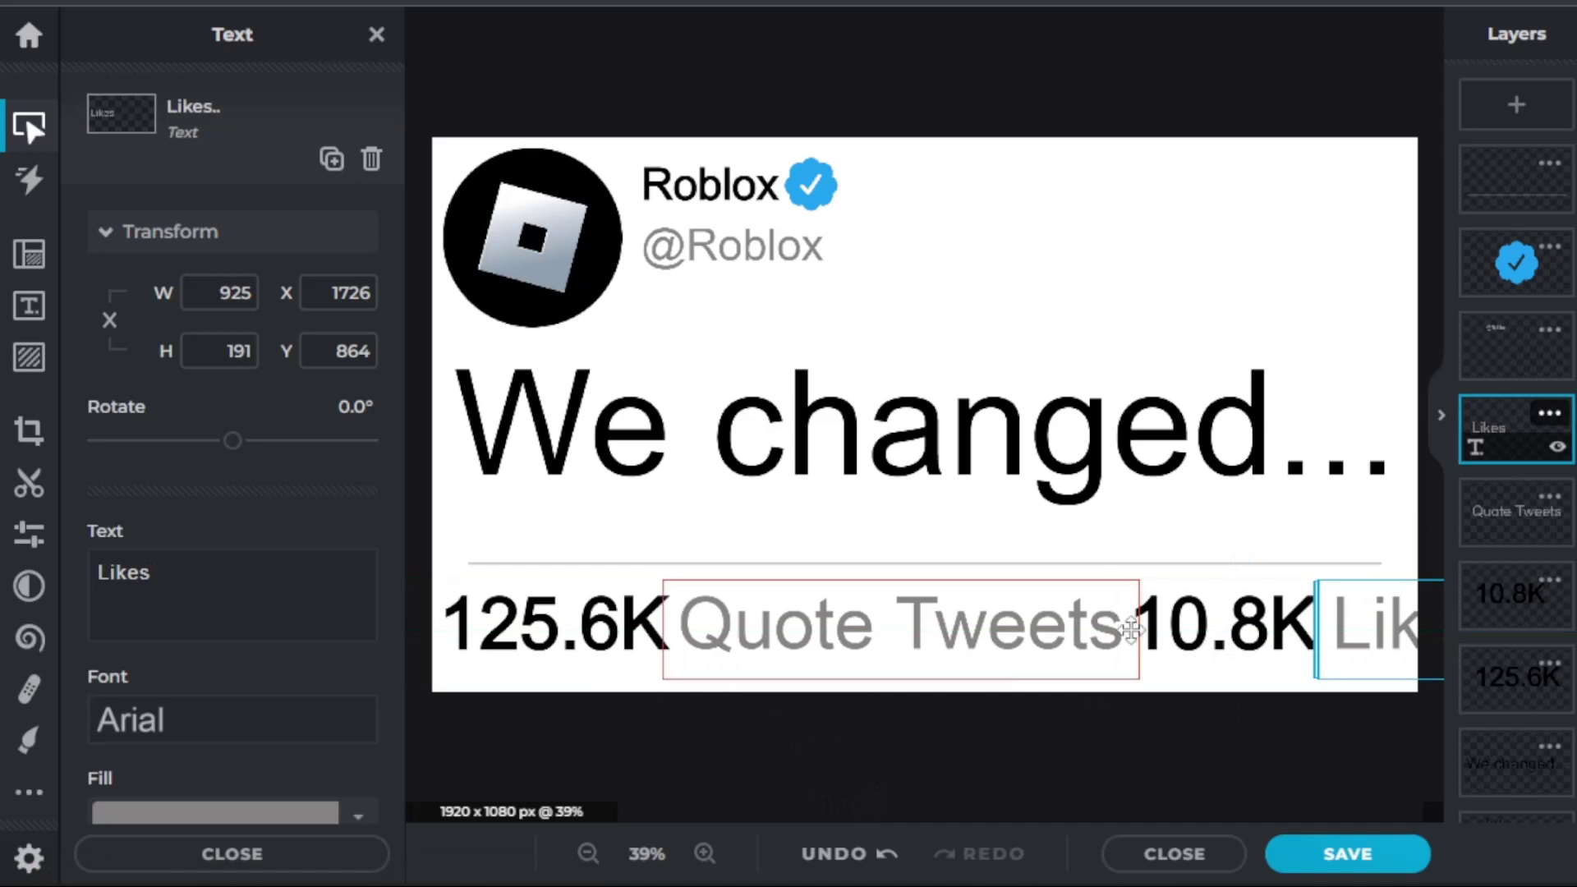
pyautogui.moveTo(1173, 622); pyautogui.dragTo(1175, 621)
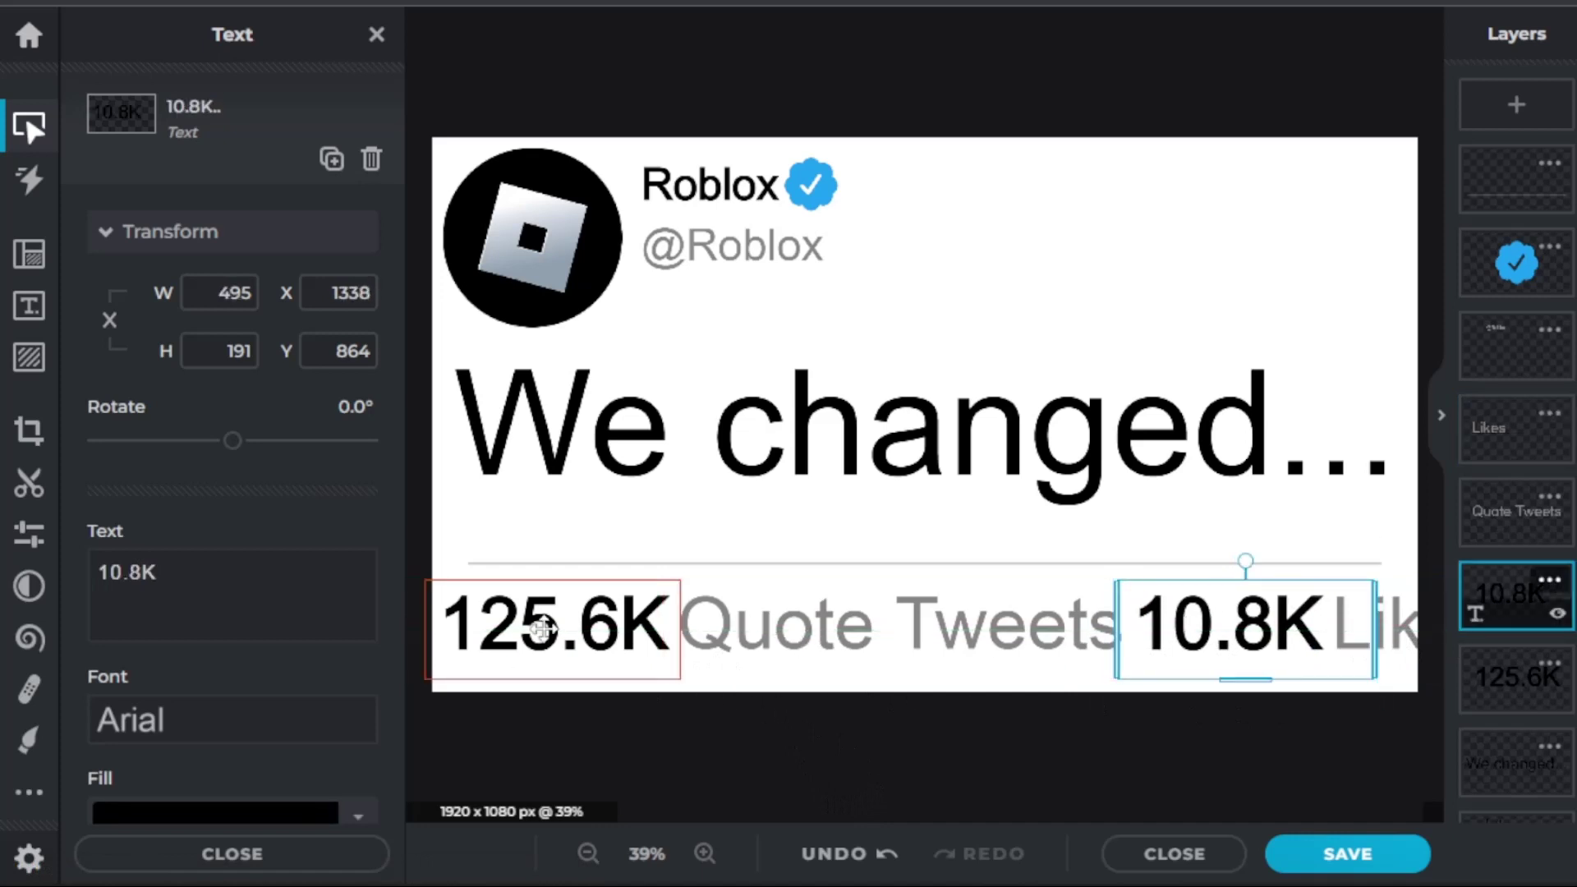
pyautogui.moveTo(543, 626); pyautogui.dragTo(533, 626)
pyautogui.click(760, 692)
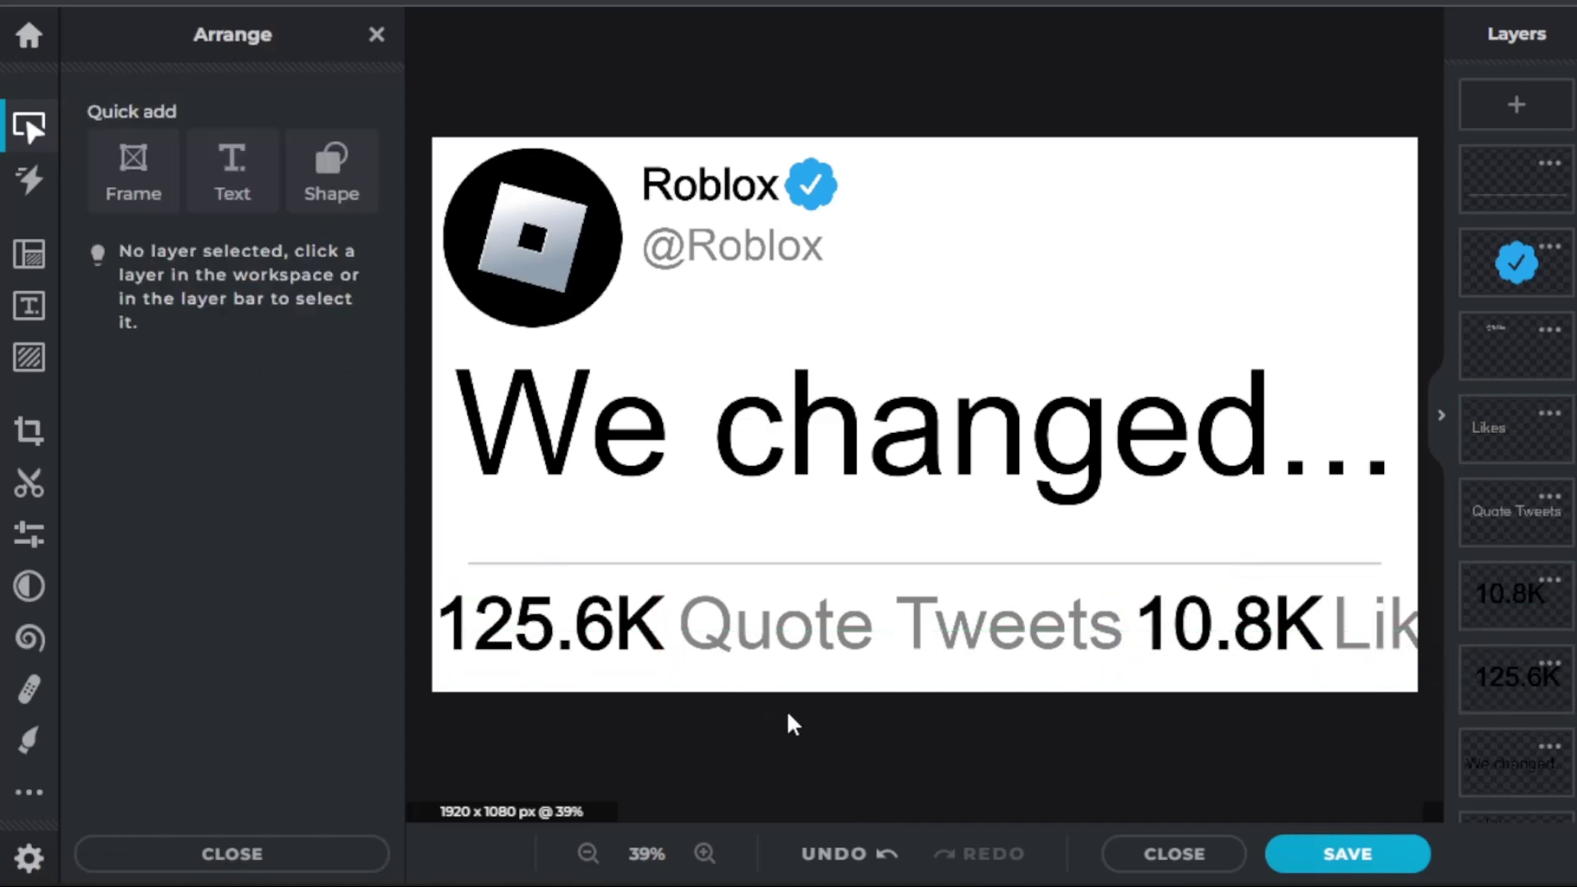
pyautogui.click(1397, 646)
pyautogui.moveTo(1398, 646); pyautogui.dragTo(1400, 647)
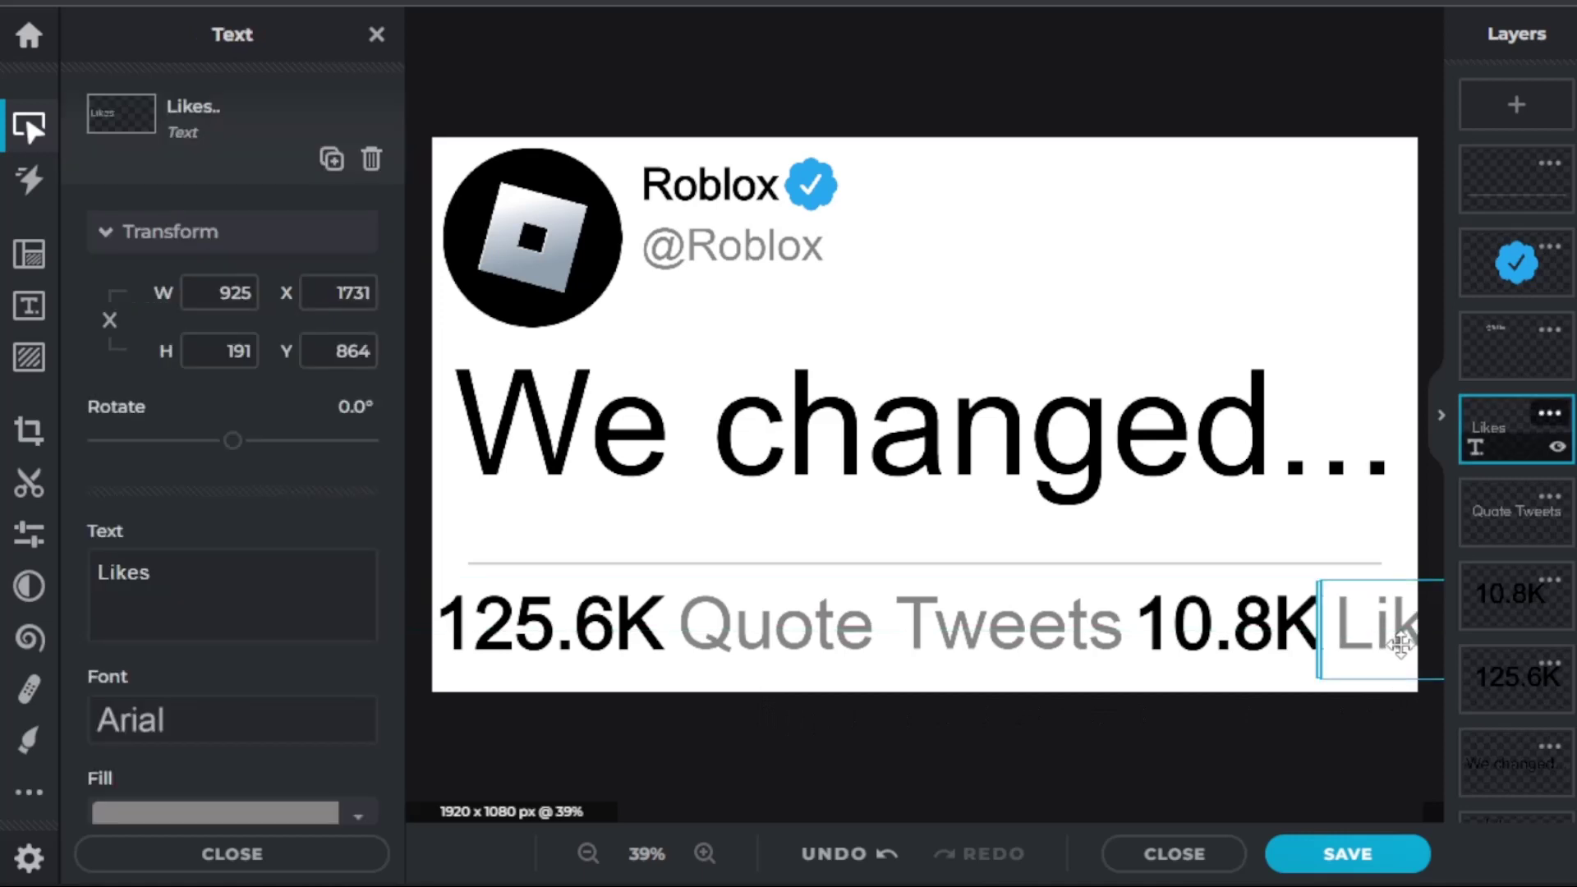
pyautogui.keyDown('shift'); pyautogui.click(1243, 657); pyautogui.keyUp('shift')
# Move the stats row left and try resizing it, undoing the resize and a stray Likes move
pyautogui.keyDown('shift'); pyautogui.click(1056, 633); pyautogui.keyUp('shift')
pyautogui.keyDown('shift'); pyautogui.click(542, 633); pyautogui.keyUp('shift')
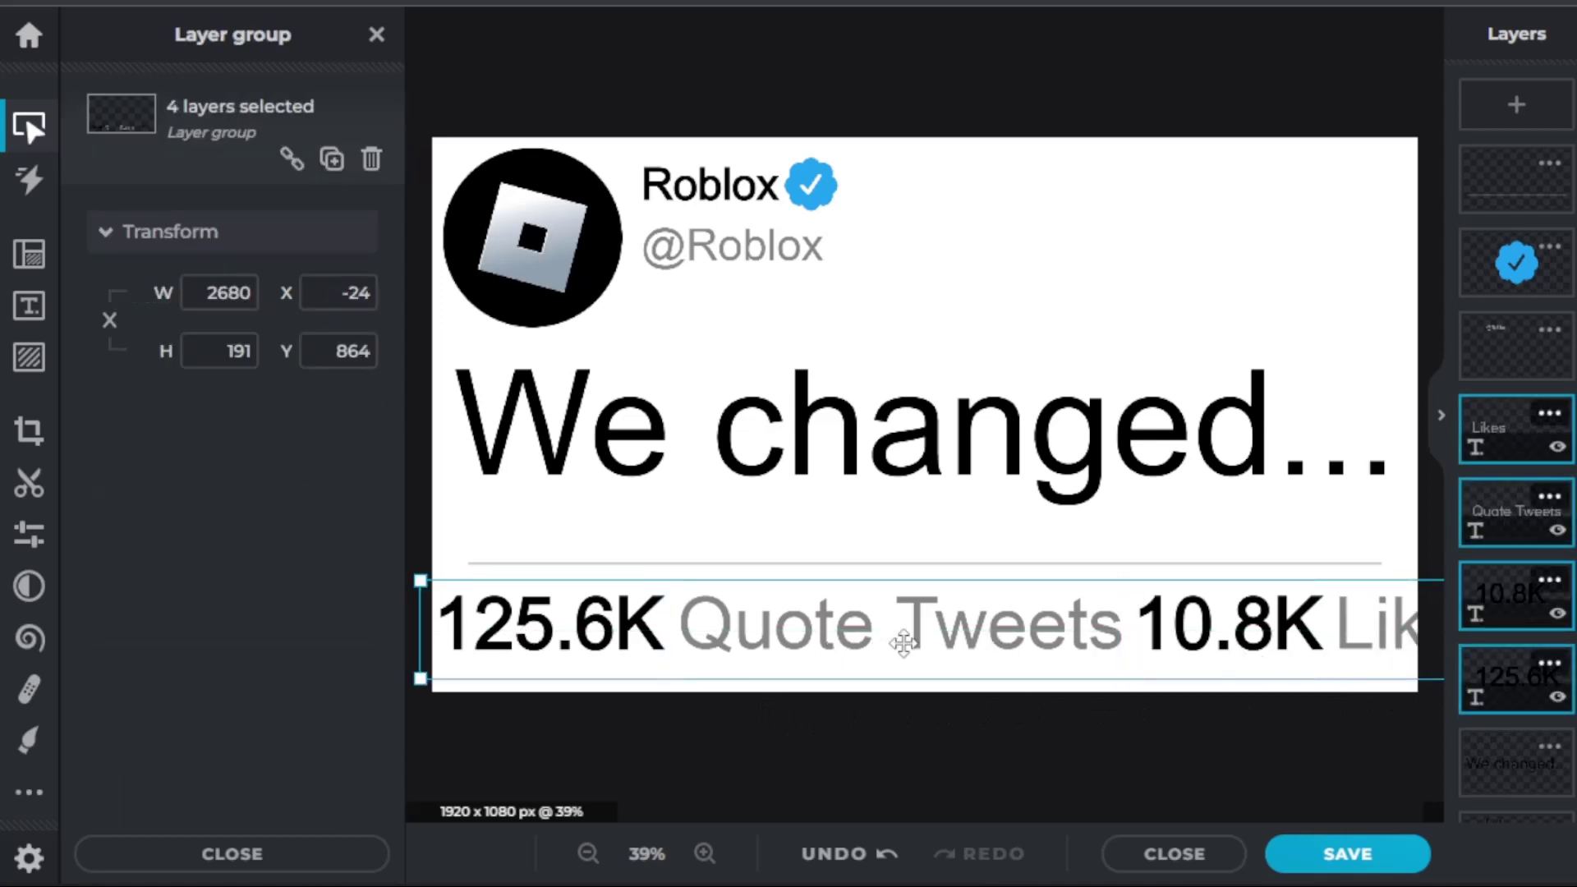
pyautogui.moveTo(904, 645); pyautogui.dragTo(442, 568)
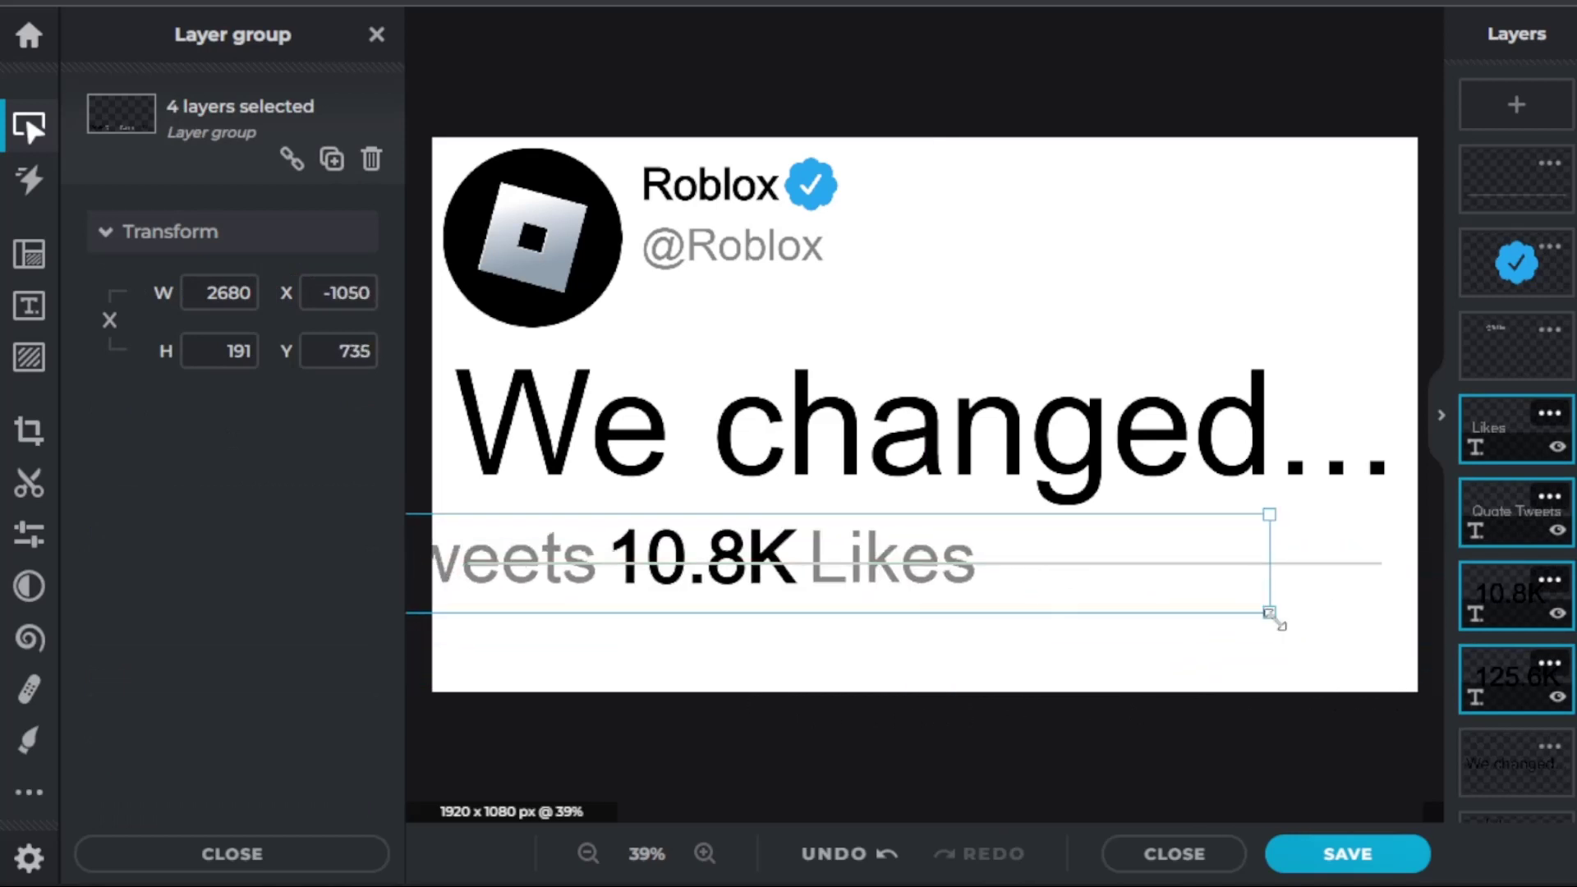
pyautogui.moveTo(1269, 612)
pyautogui.mouseDown()
pyautogui.moveTo(1216, 608)
pyautogui.moveTo(1400, 631)
pyautogui.moveTo(1278, 605)
pyautogui.moveTo(1348, 605)
pyautogui.moveTo(1278, 605)
pyautogui.mouseUp()
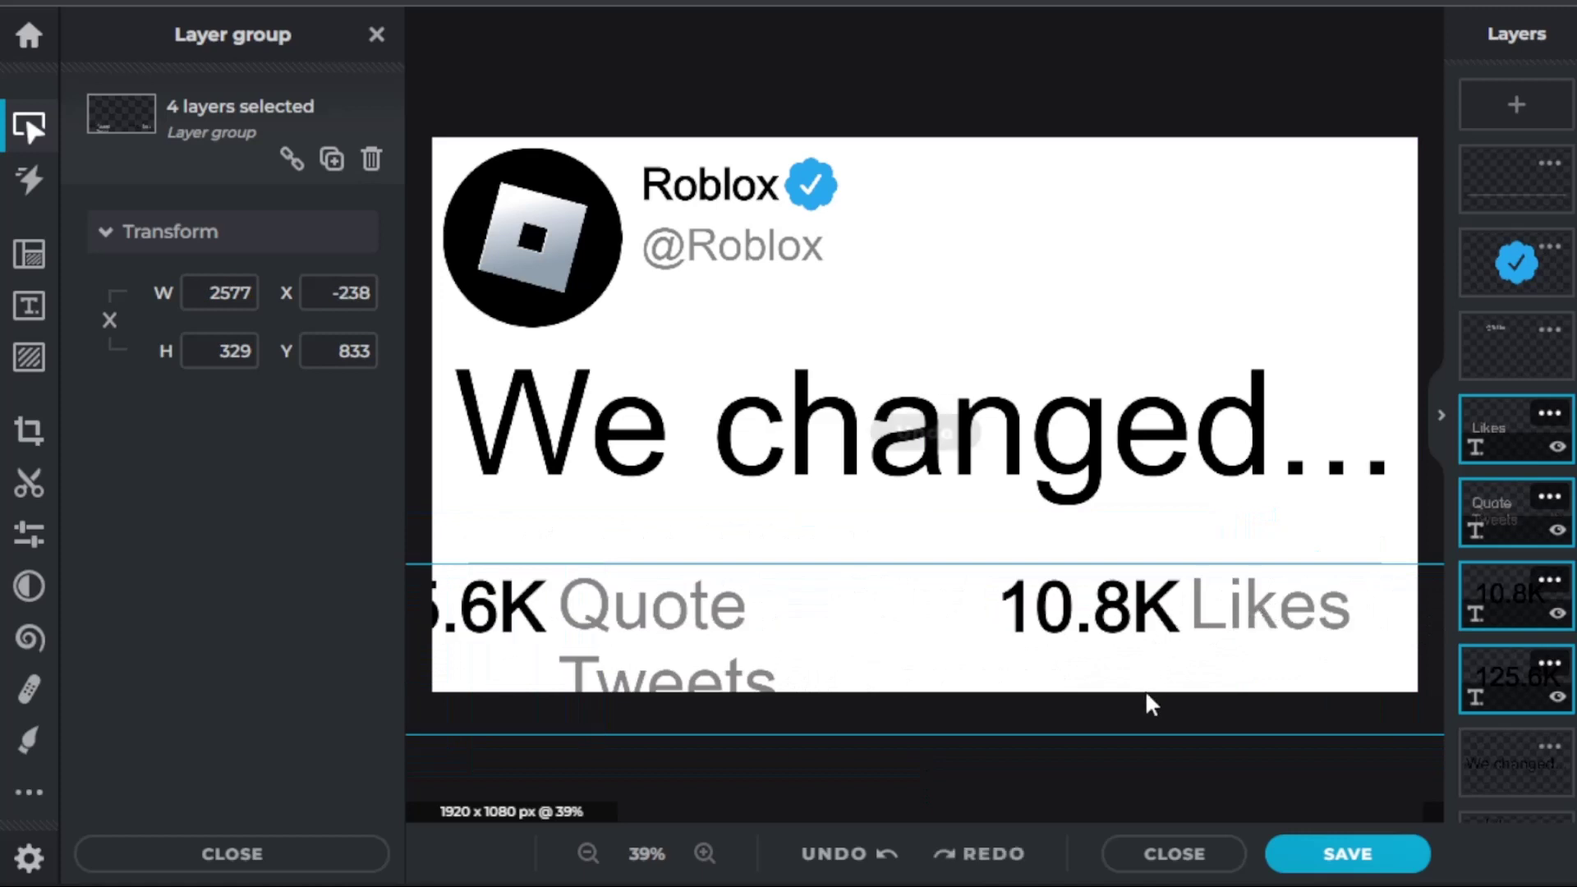
pyautogui.hotkey('ctrl', 'z')
pyautogui.click(1003, 655)
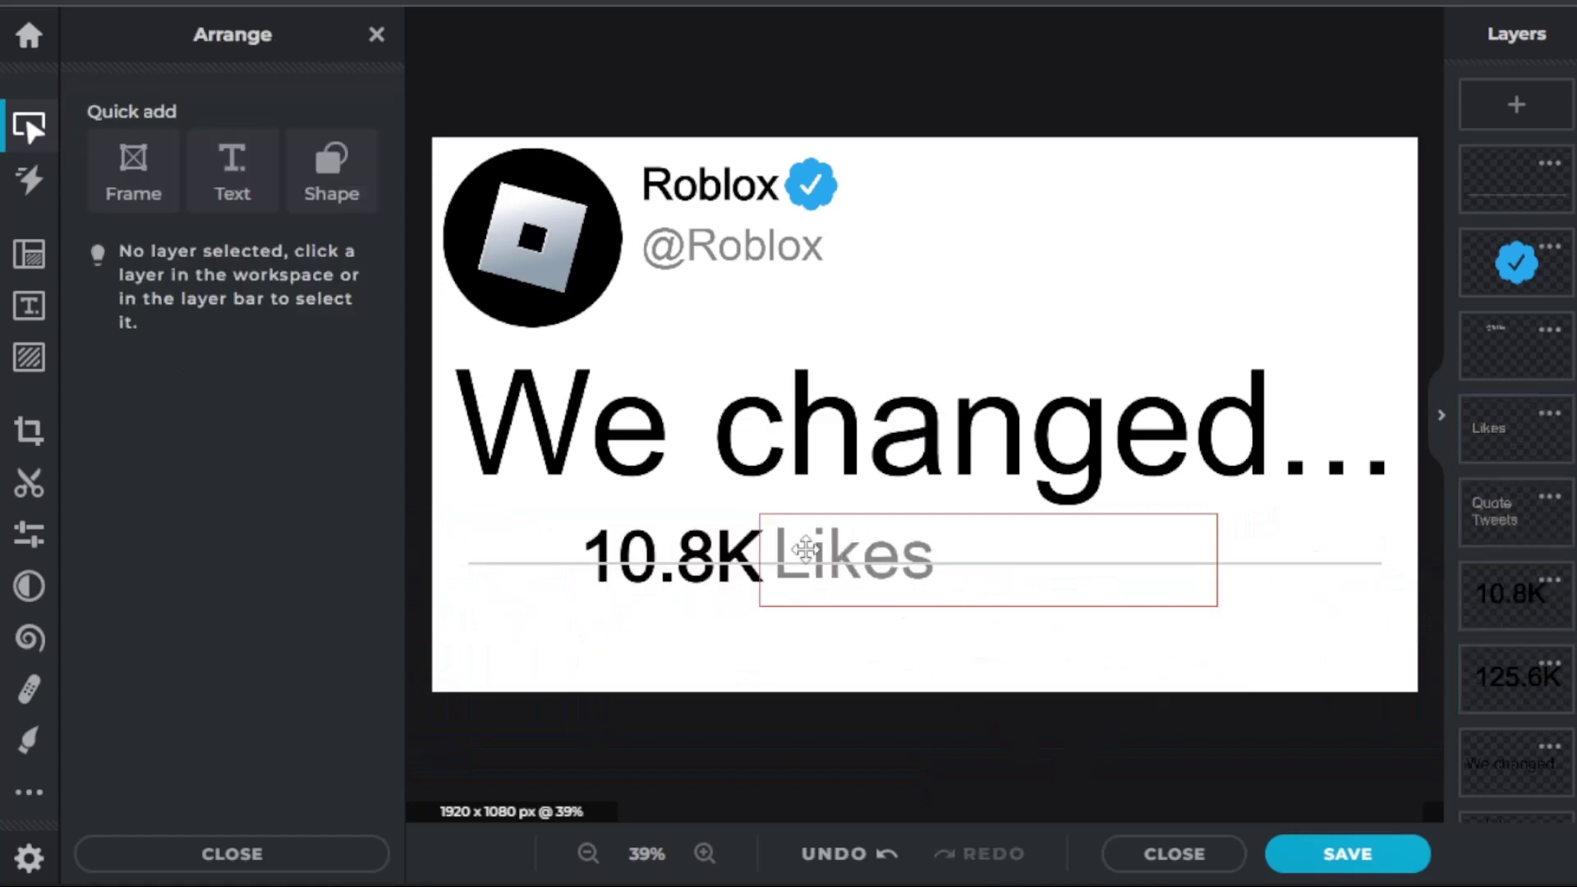
pyautogui.moveTo(805, 548); pyautogui.dragTo(890, 609)
pyautogui.hotkey('ctrl', 'z')
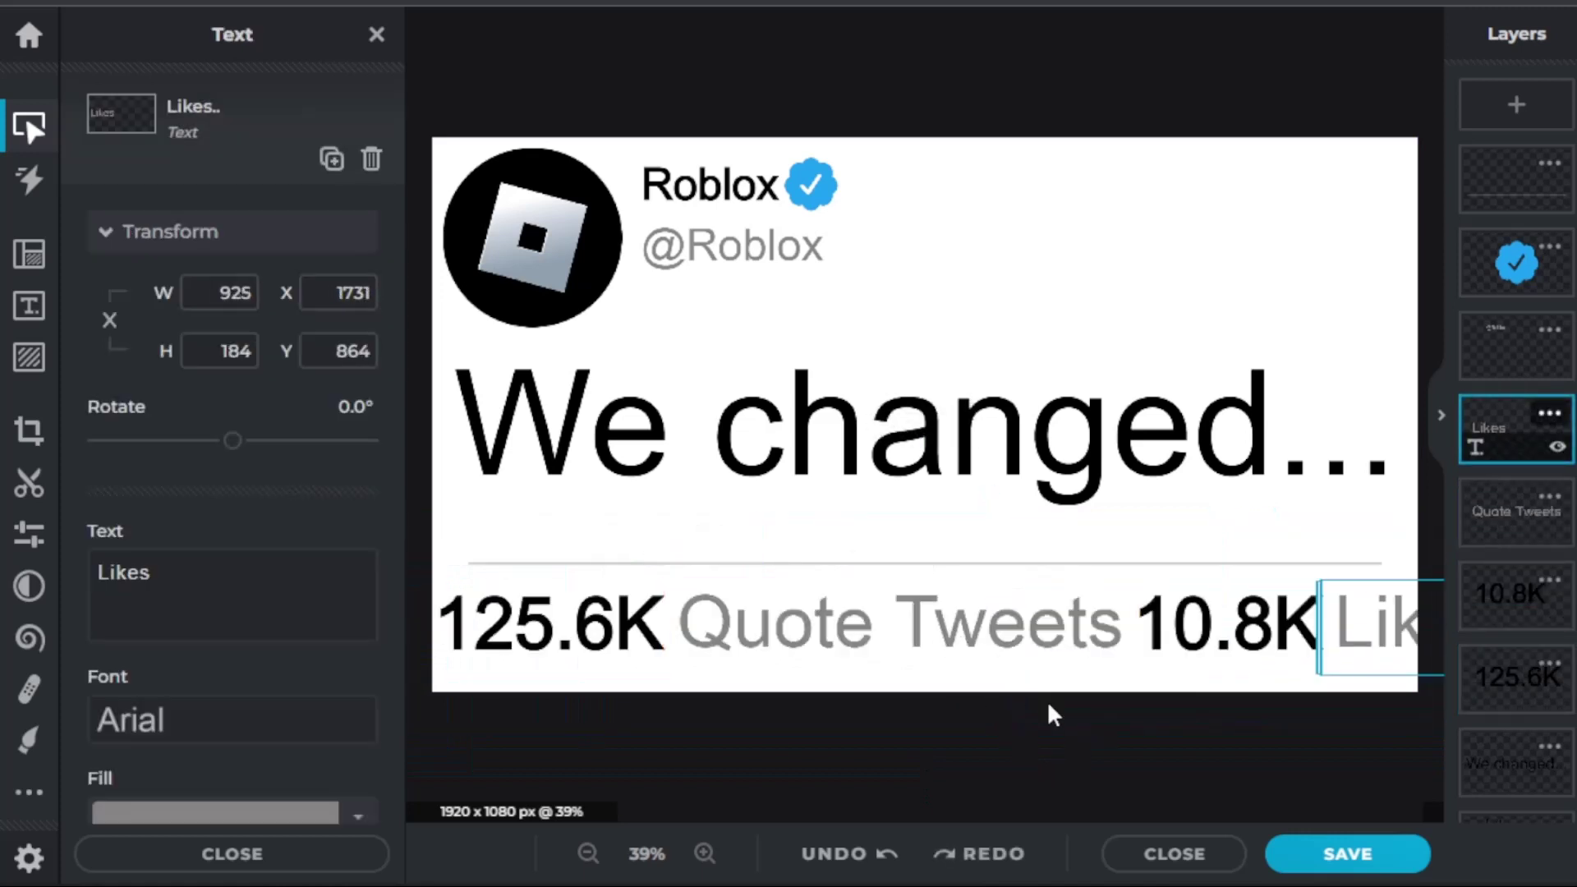
# Reselect 10.8K, Quote Tweets and 125.6K, then shrink the group and shift it right
pyautogui.keyDown('shift'); pyautogui.click(1224, 625); pyautogui.keyUp('shift')
pyautogui.keyDown('shift'); pyautogui.click(904, 624); pyautogui.keyUp('shift')
pyautogui.keyDown('shift'); pyautogui.click(550, 624); pyautogui.keyUp('shift')
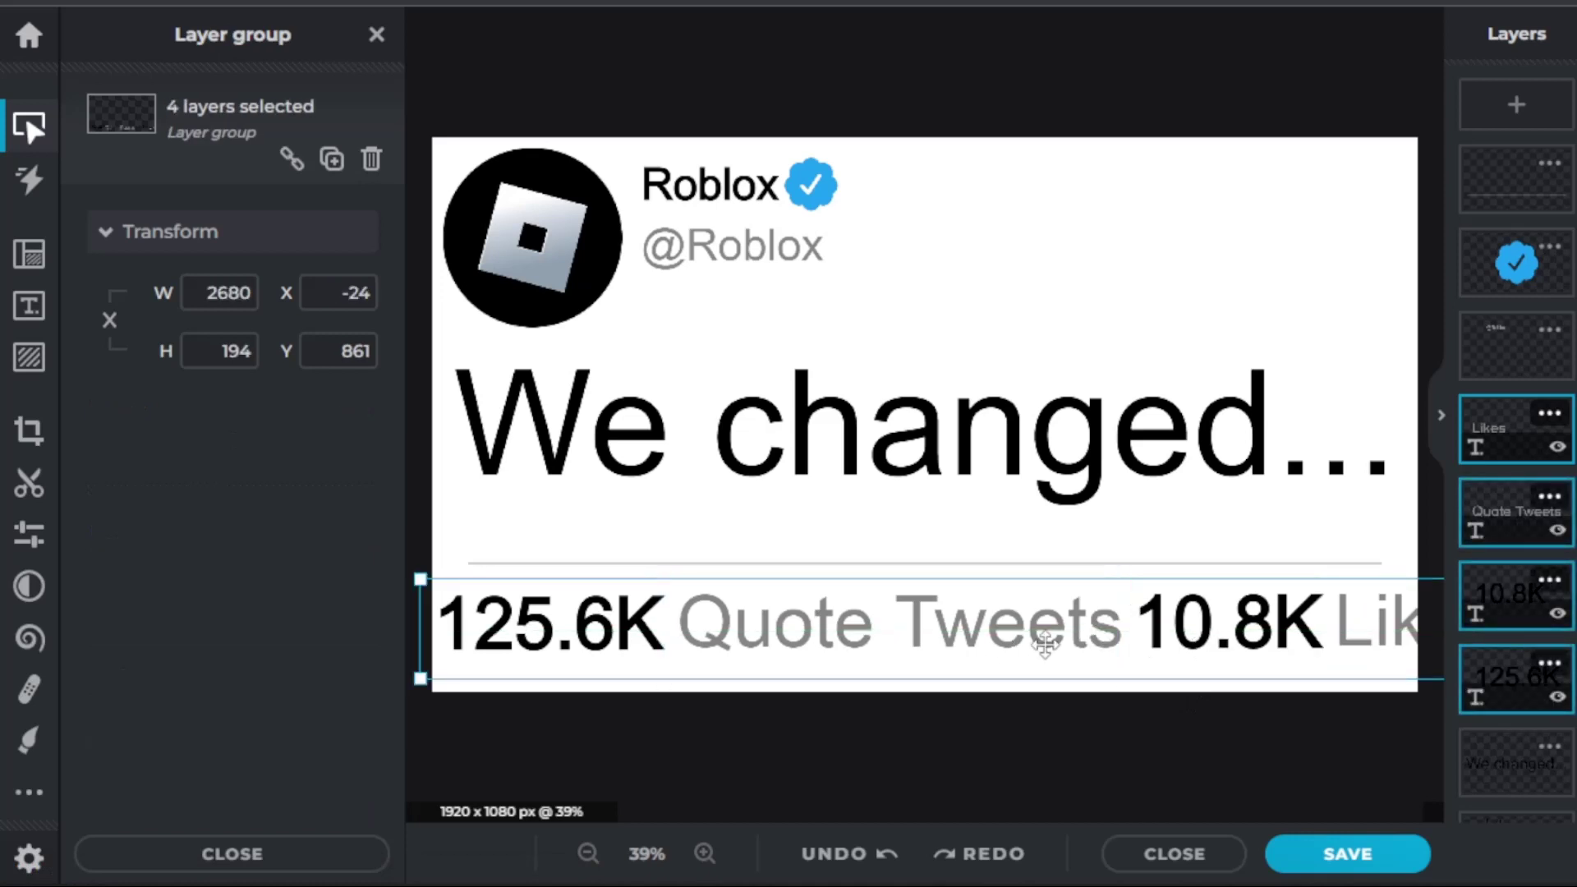
pyautogui.moveTo(1045, 645); pyautogui.dragTo(607, 628)
pyautogui.moveTo(1362, 673); pyautogui.dragTo(1296, 652)
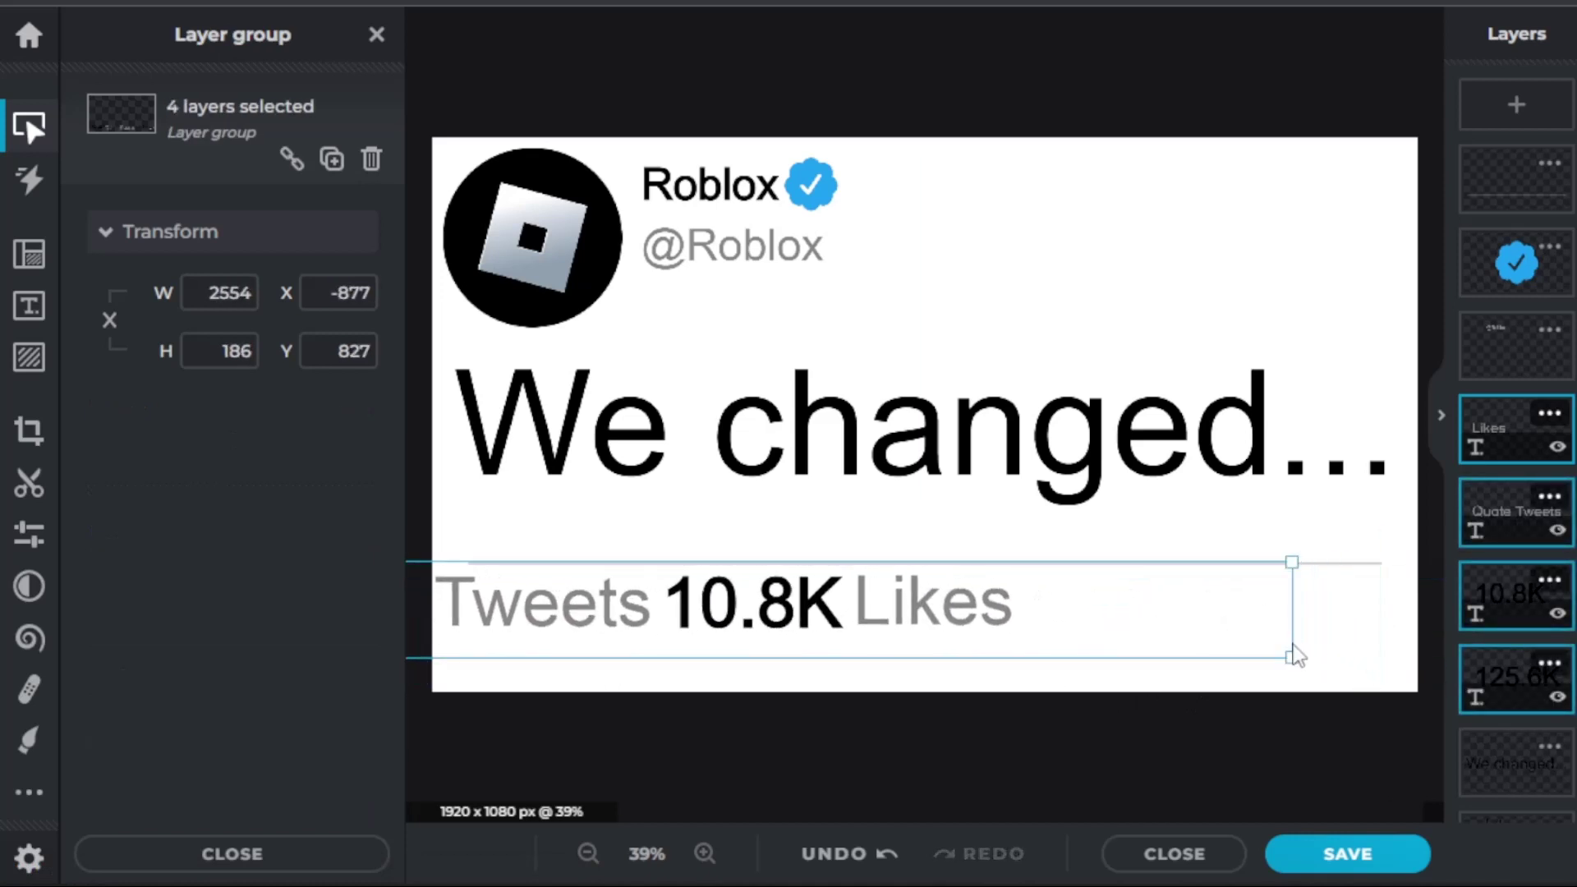
pyautogui.moveTo(1158, 654); pyautogui.dragTo(1500, 650)
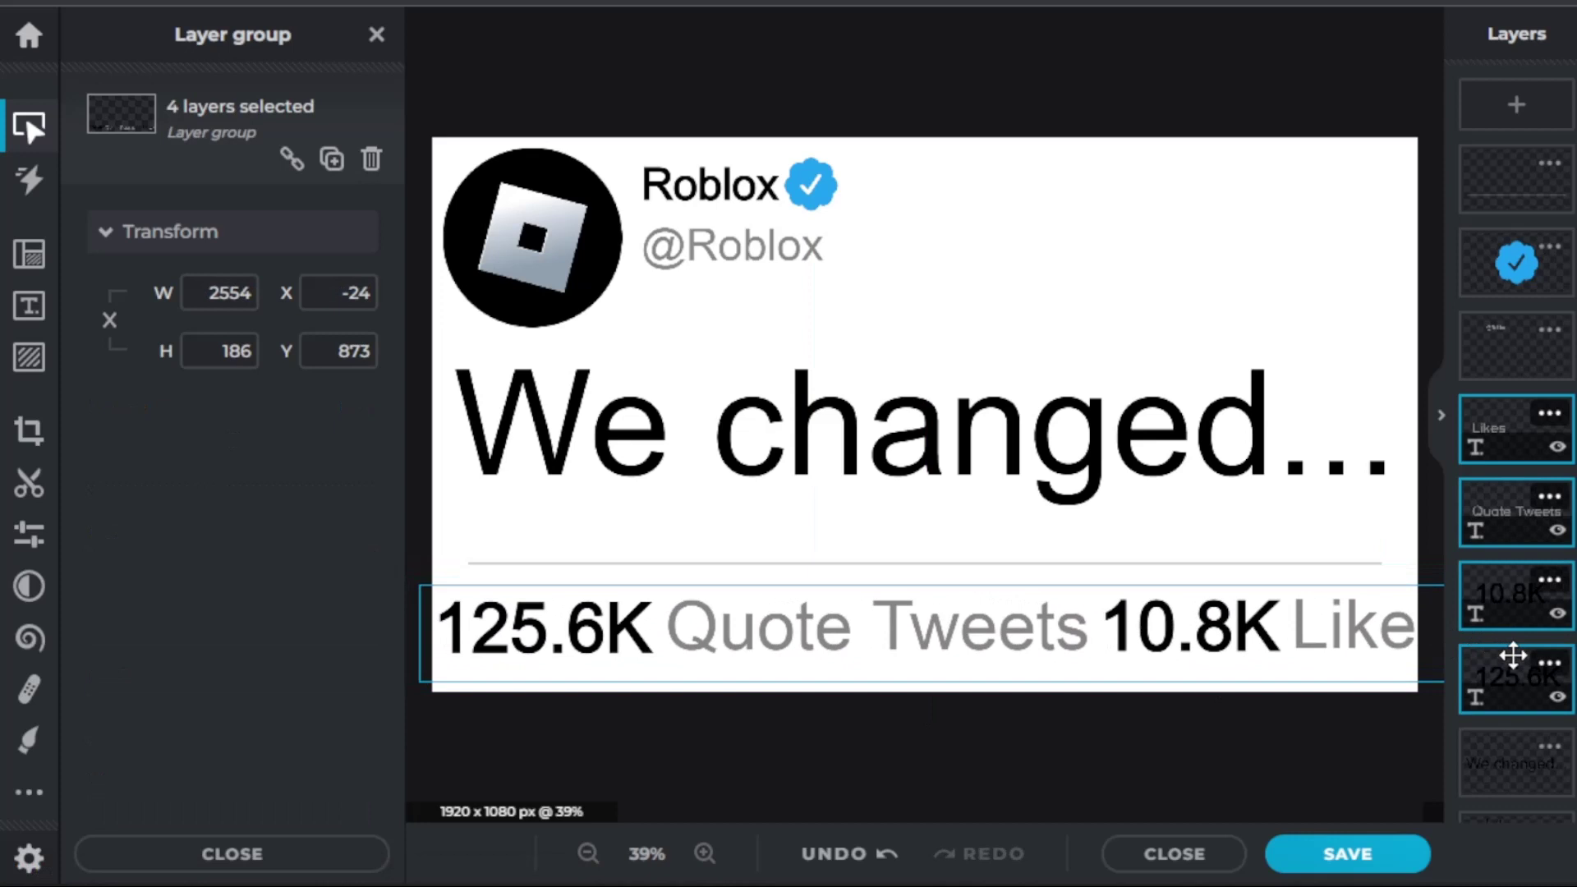
pyautogui.hotkey('ctrl', 'z')
pyautogui.moveTo(1282, 661); pyautogui.dragTo(1522, 617)
# Widen the Quote Tweets text box so it fits on one line and move it beside the numbers
pyautogui.click(933, 486)
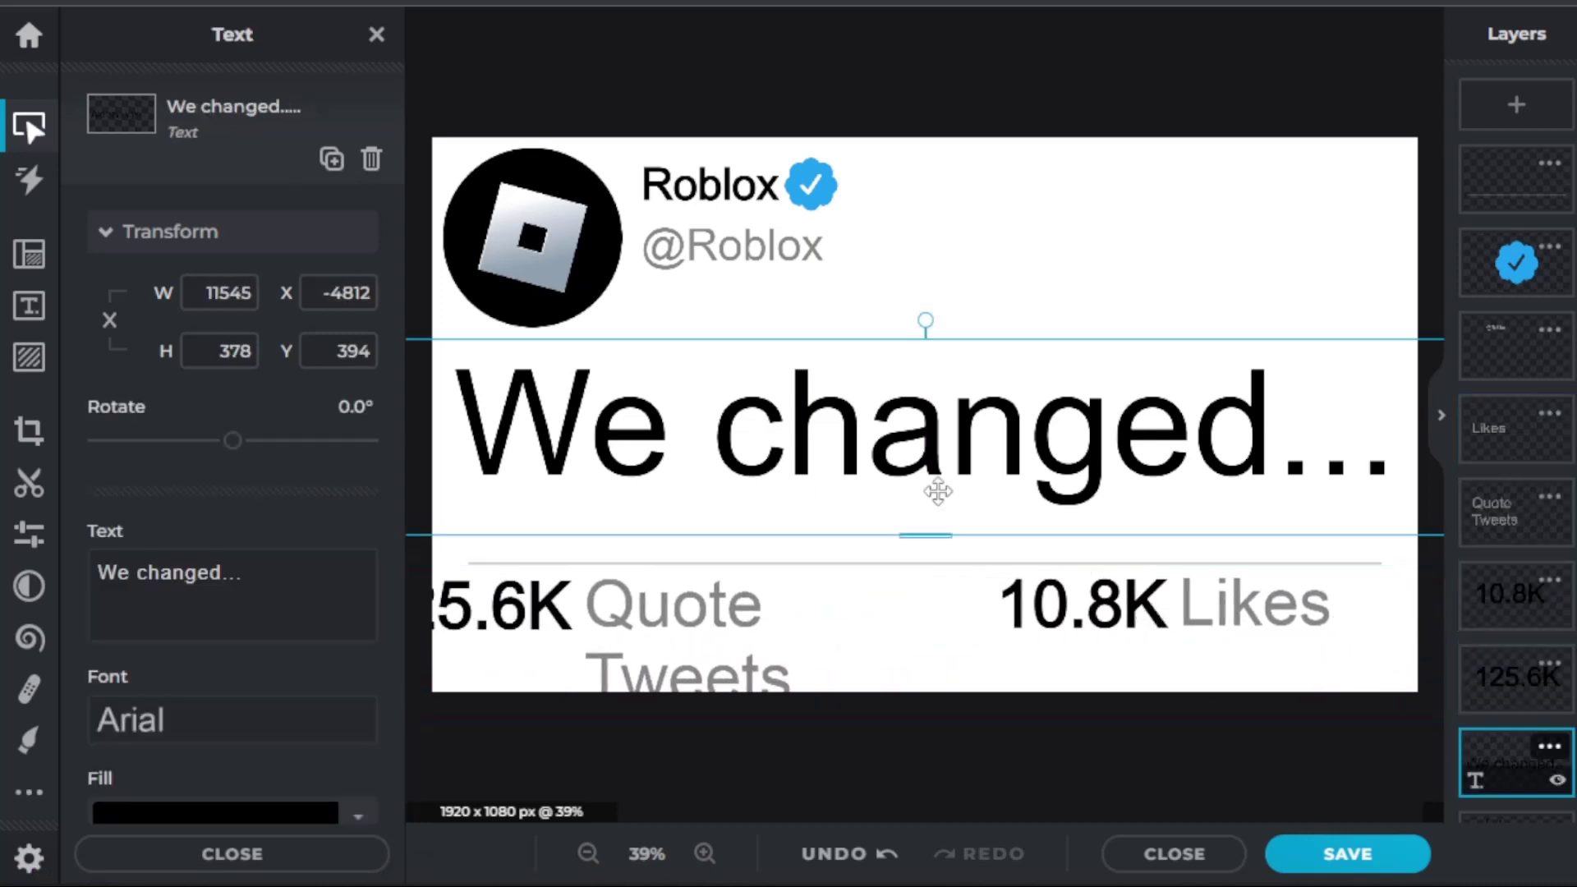
pyautogui.click(521, 605)
pyautogui.keyDown('shift'); pyautogui.click(735, 651); pyautogui.keyUp('shift')
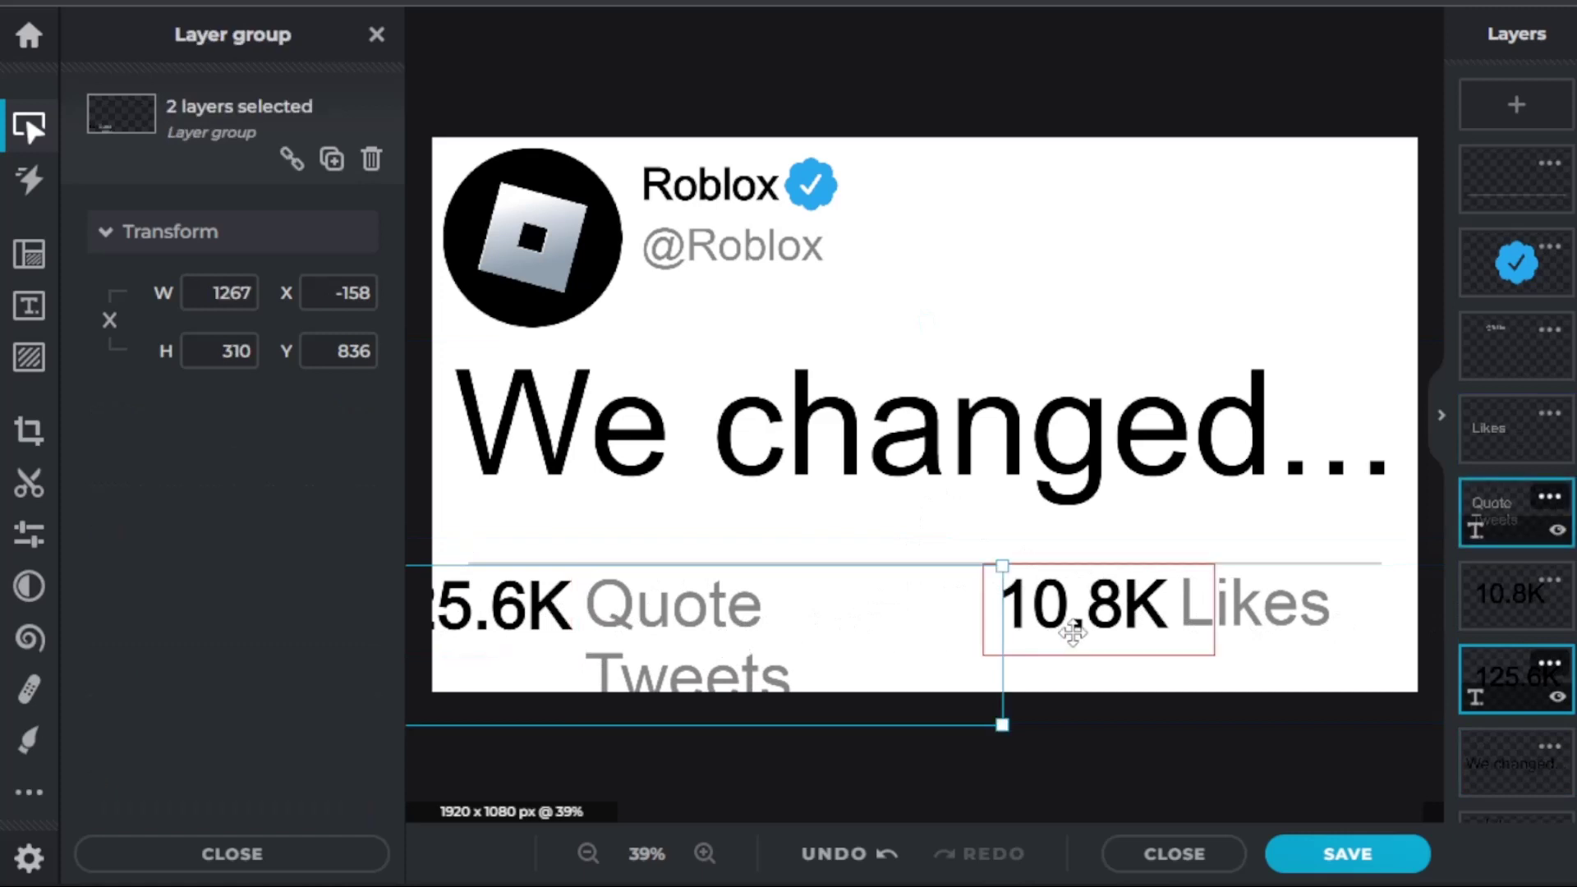
pyautogui.keyDown('shift'); pyautogui.click(1021, 623); pyautogui.keyUp('shift')
pyautogui.click(921, 493)
pyautogui.click(824, 675)
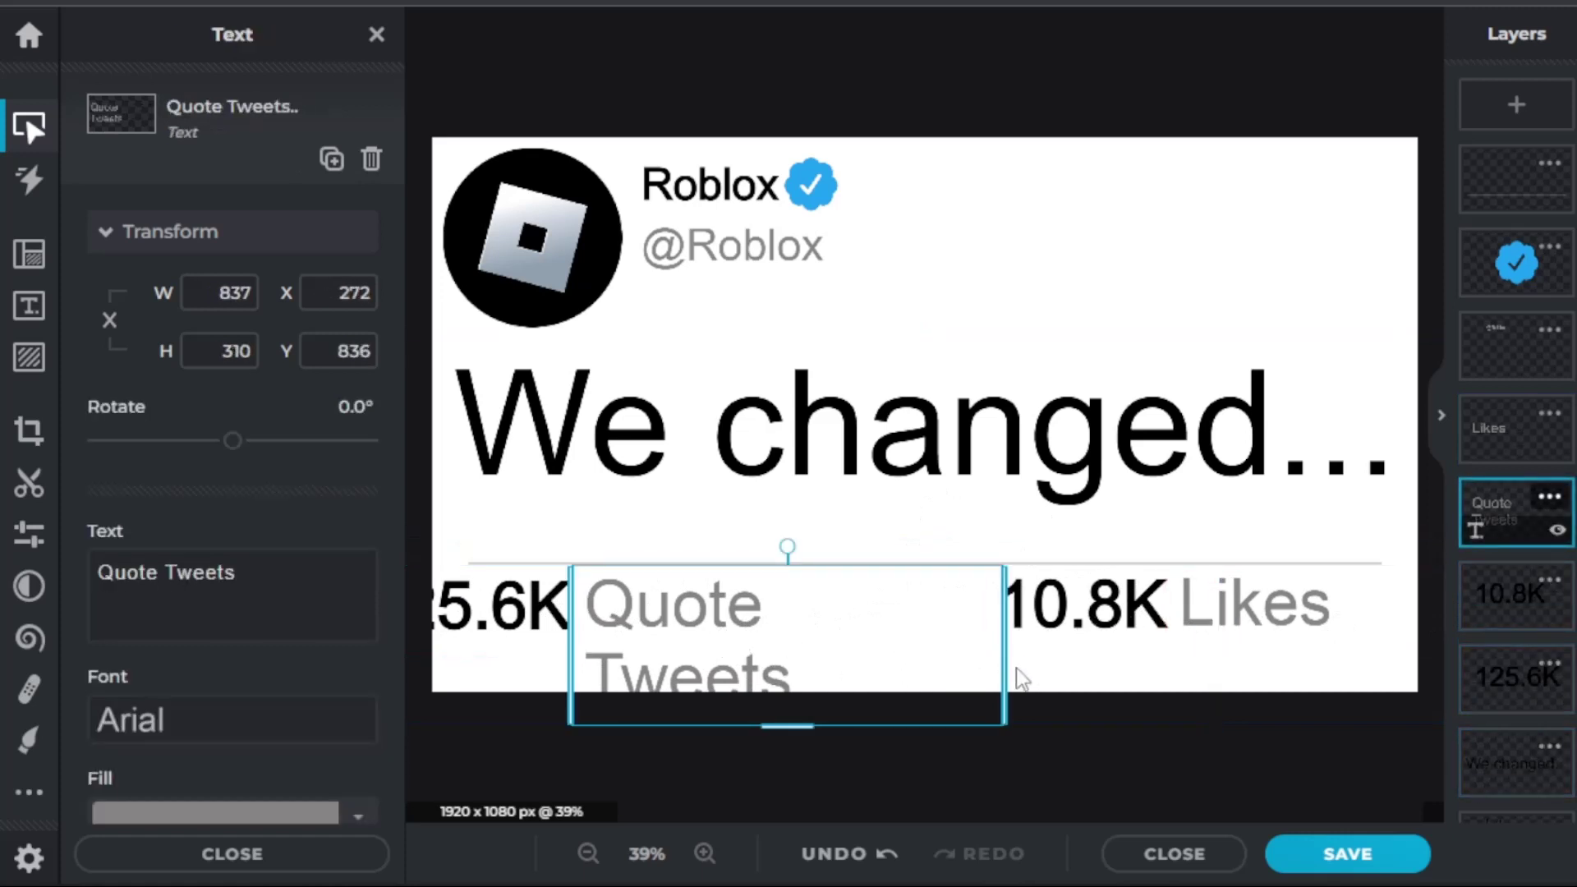
pyautogui.moveTo(1017, 668); pyautogui.dragTo(1043, 663)
pyautogui.moveTo(787, 654); pyautogui.dragTo(789, 630)
pyautogui.click(822, 686)
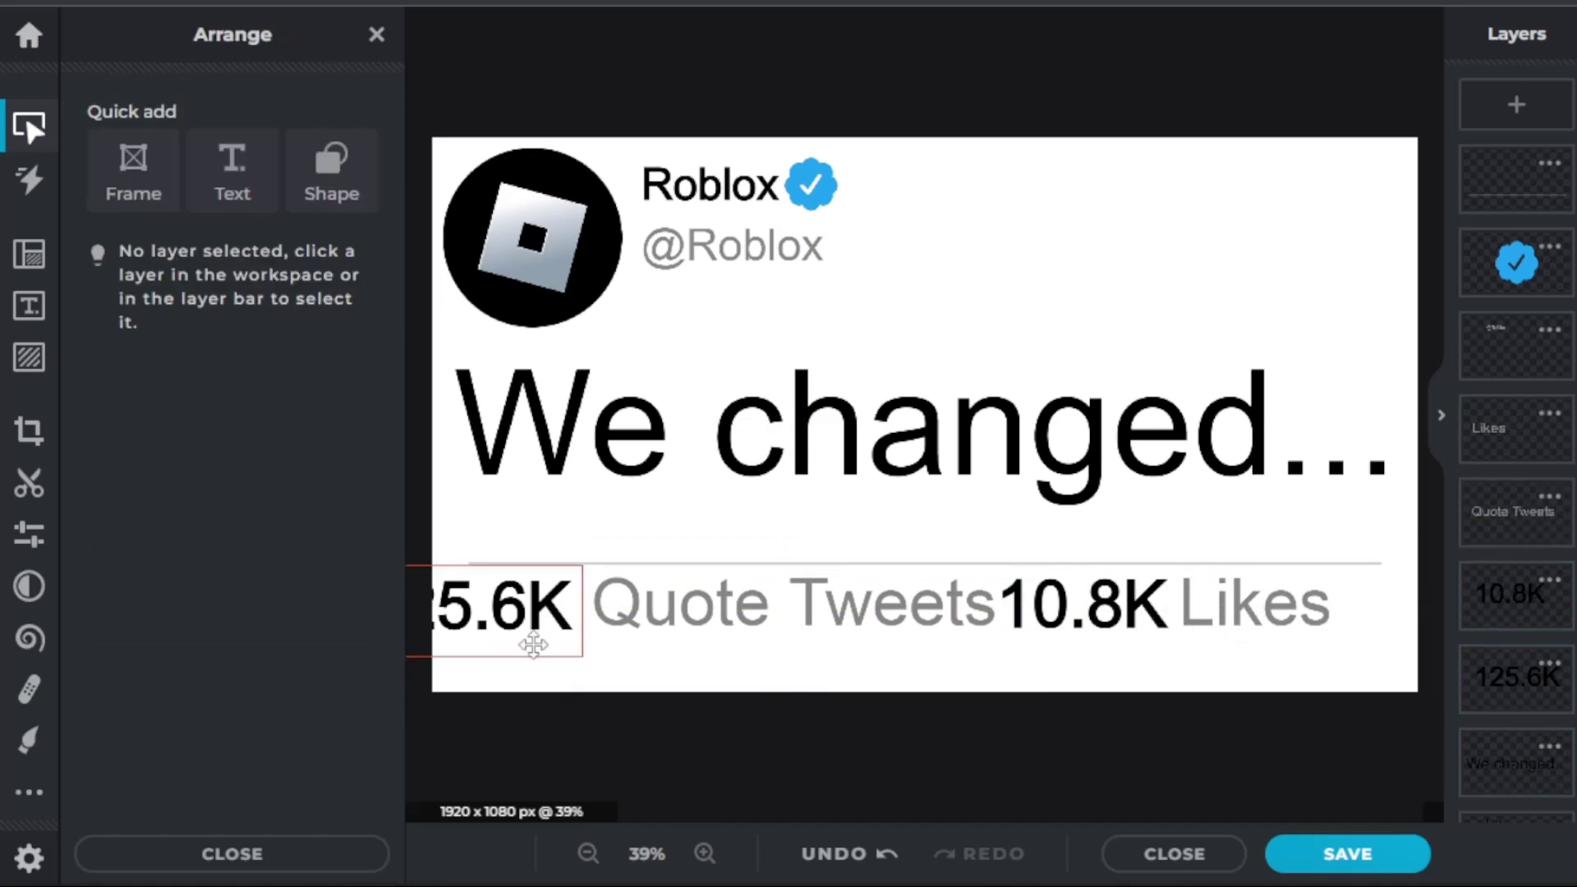
# Drag all four stat layers together onto the canvas, then nudge Quote Tweets and 10.8K
pyautogui.click(612, 604)
pyautogui.keyDown('shift'); pyautogui.click(1100, 616); pyautogui.keyUp('shift')
pyautogui.keyDown('shift'); pyautogui.click(1261, 626); pyautogui.keyUp('shift')
pyautogui.keyDown('shift'); pyautogui.click(460, 608); pyautogui.keyUp('shift')
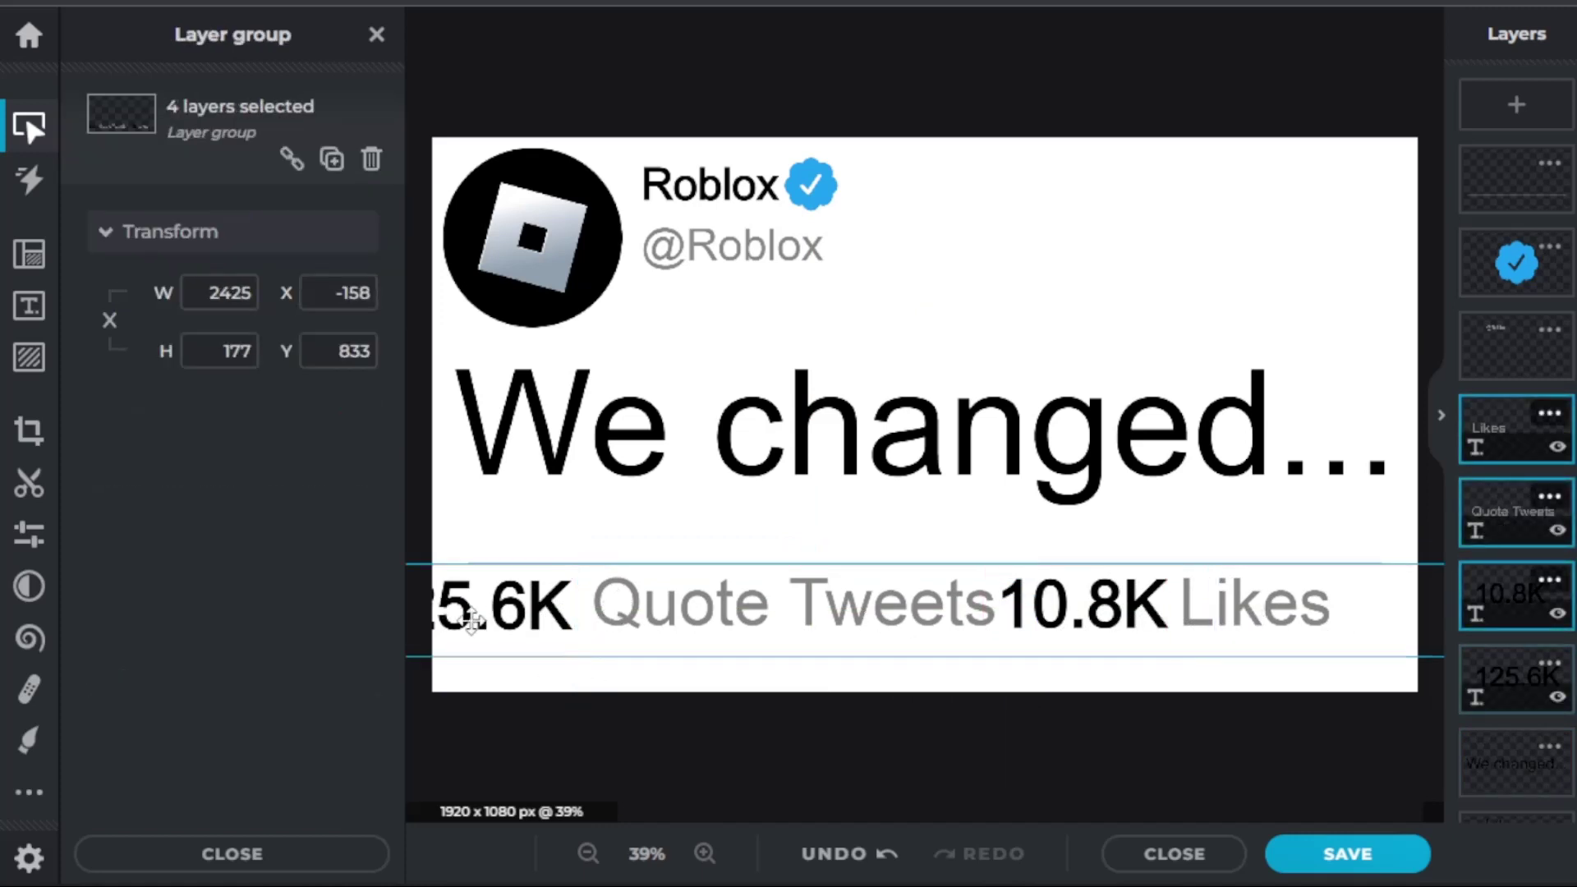
pyautogui.moveTo(753, 606); pyautogui.dragTo(823, 634)
pyautogui.click(841, 722)
pyautogui.click(1014, 713)
pyautogui.moveTo(1146, 631); pyautogui.dragTo(1148, 634)
pyautogui.click(1104, 712)
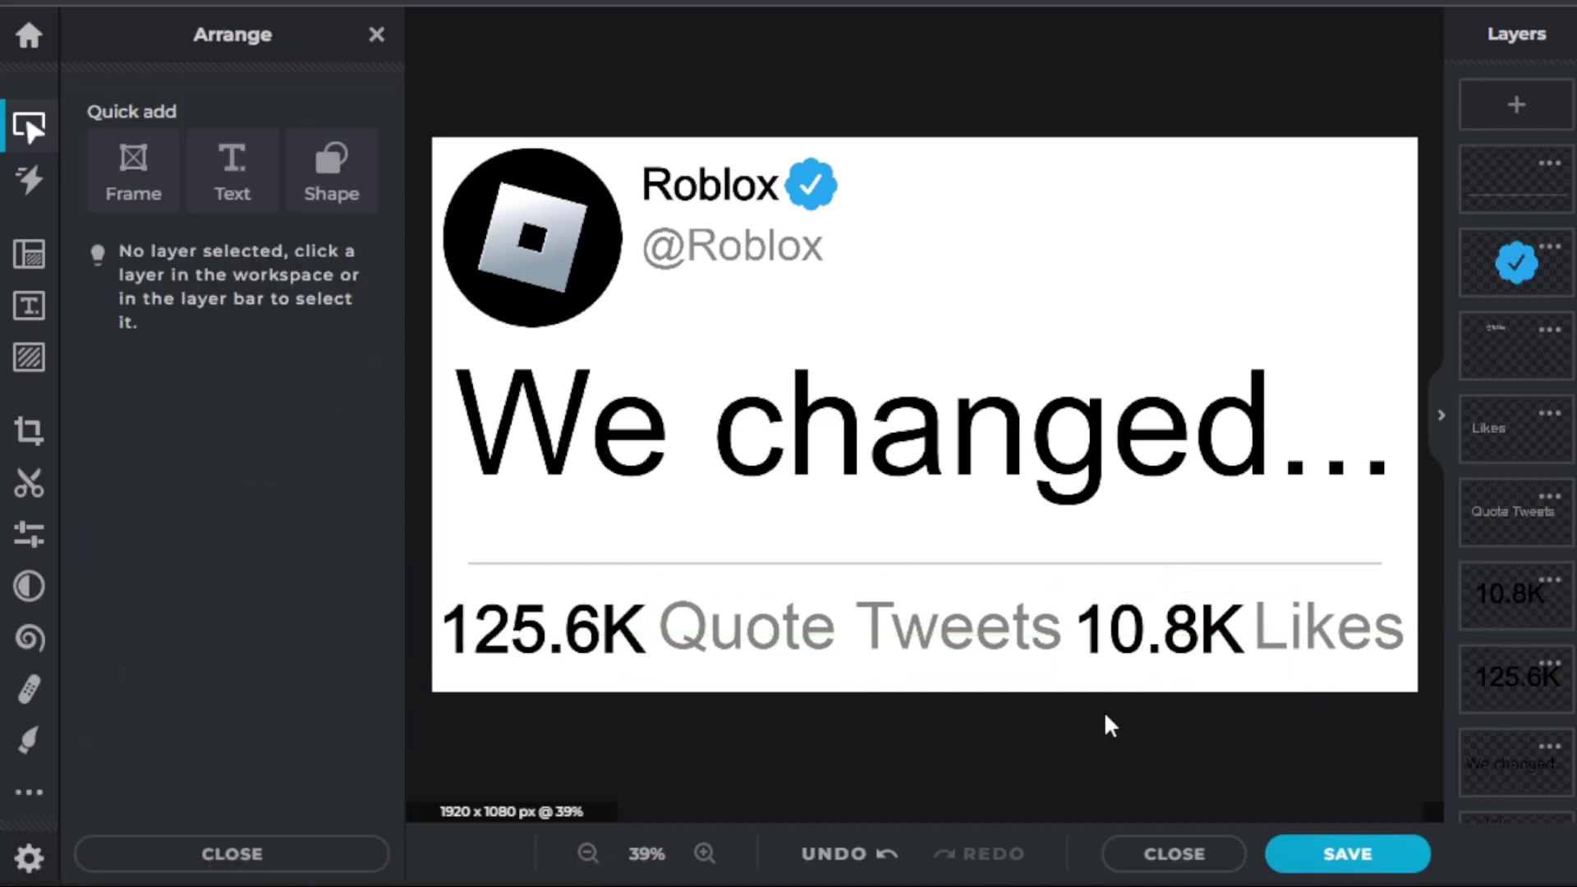
# Select 125.6K, Quote Tweets, 10.8K and Likes together and shift the row slightly into line
pyautogui.click(1331, 644)
pyautogui.keyDown('shift'); pyautogui.click(1159, 628); pyautogui.keyUp('shift')
pyautogui.keyDown('shift'); pyautogui.click(858, 629); pyautogui.keyUp('shift')
pyautogui.click(589, 626)
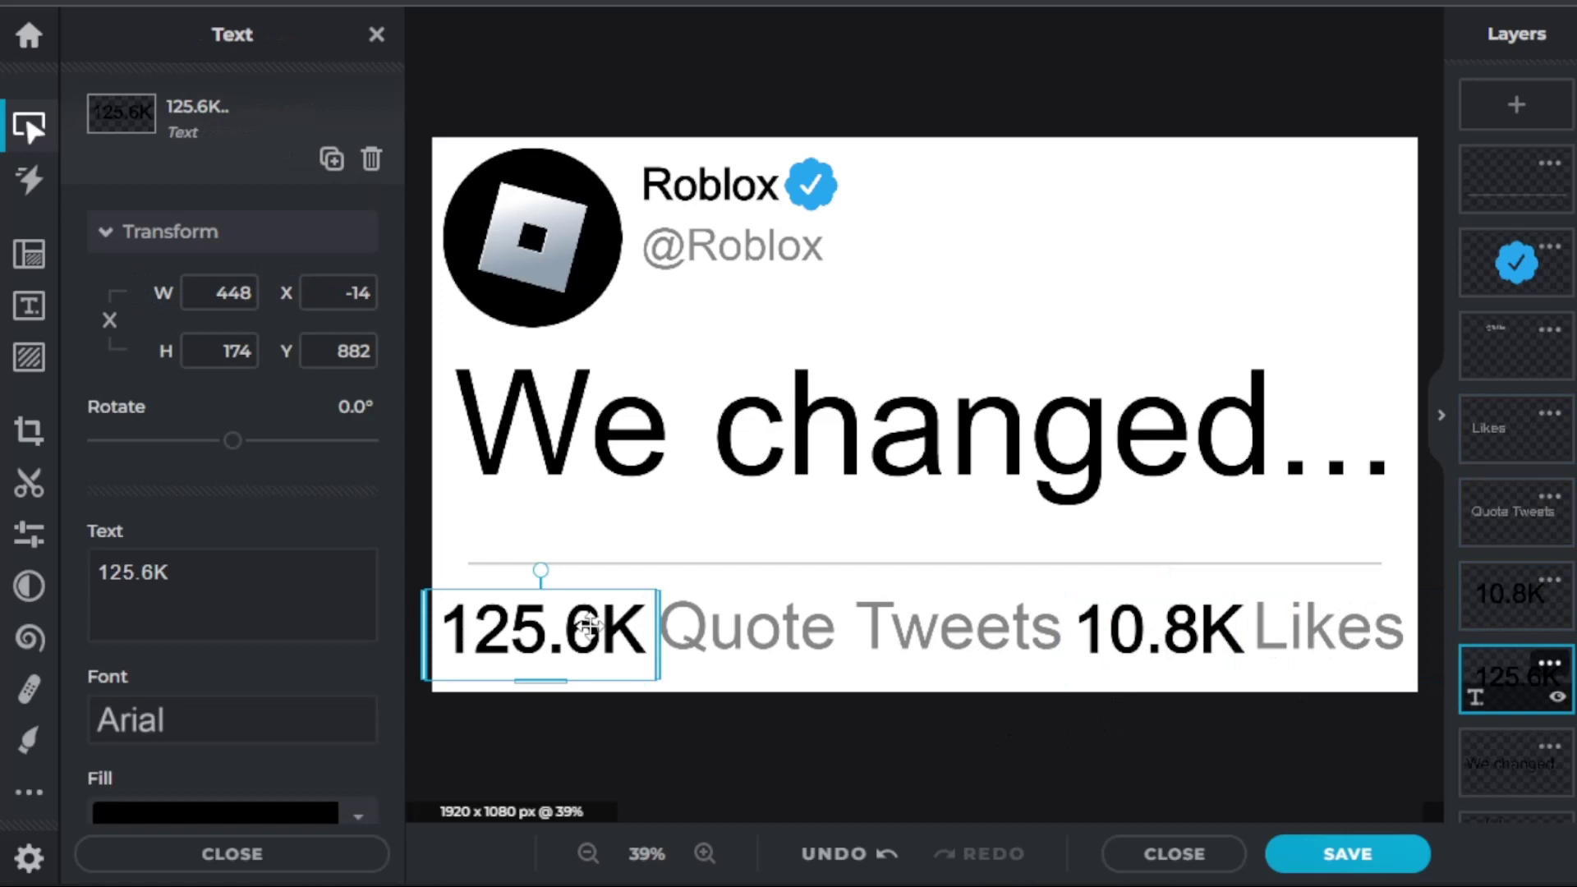
pyautogui.keyDown('shift'); pyautogui.click(804, 636); pyautogui.keyUp('shift')
pyautogui.keyDown('shift'); pyautogui.click(1153, 639); pyautogui.keyUp('shift')
pyautogui.keyDown('shift'); pyautogui.click(1266, 647); pyautogui.keyUp('shift')
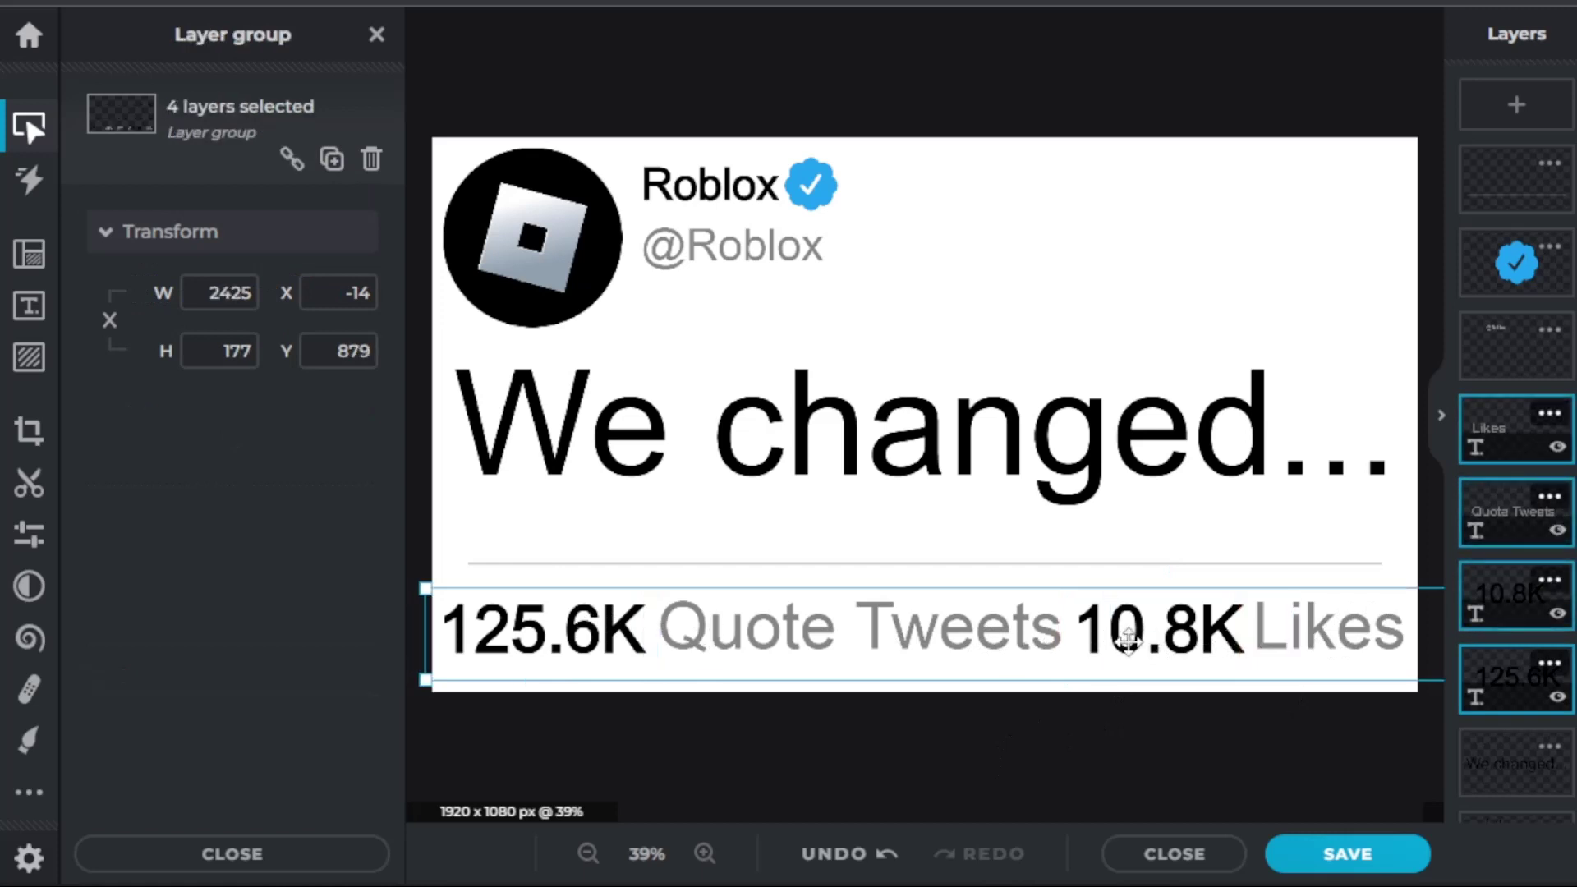
pyautogui.moveTo(1128, 641); pyautogui.dragTo(1125, 644)
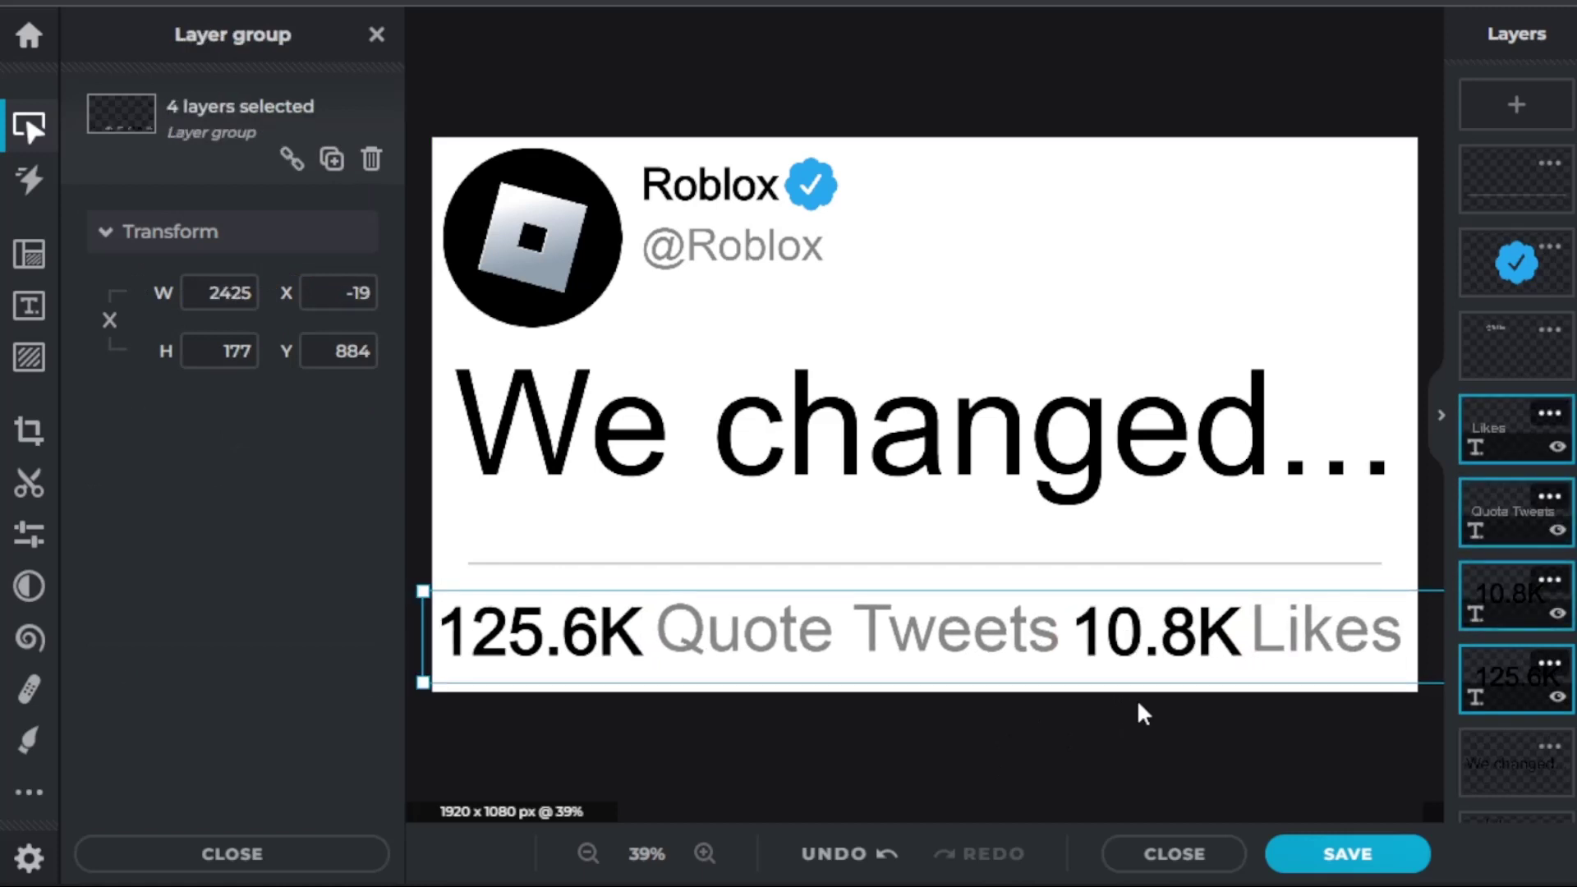
pyautogui.click(1154, 750)
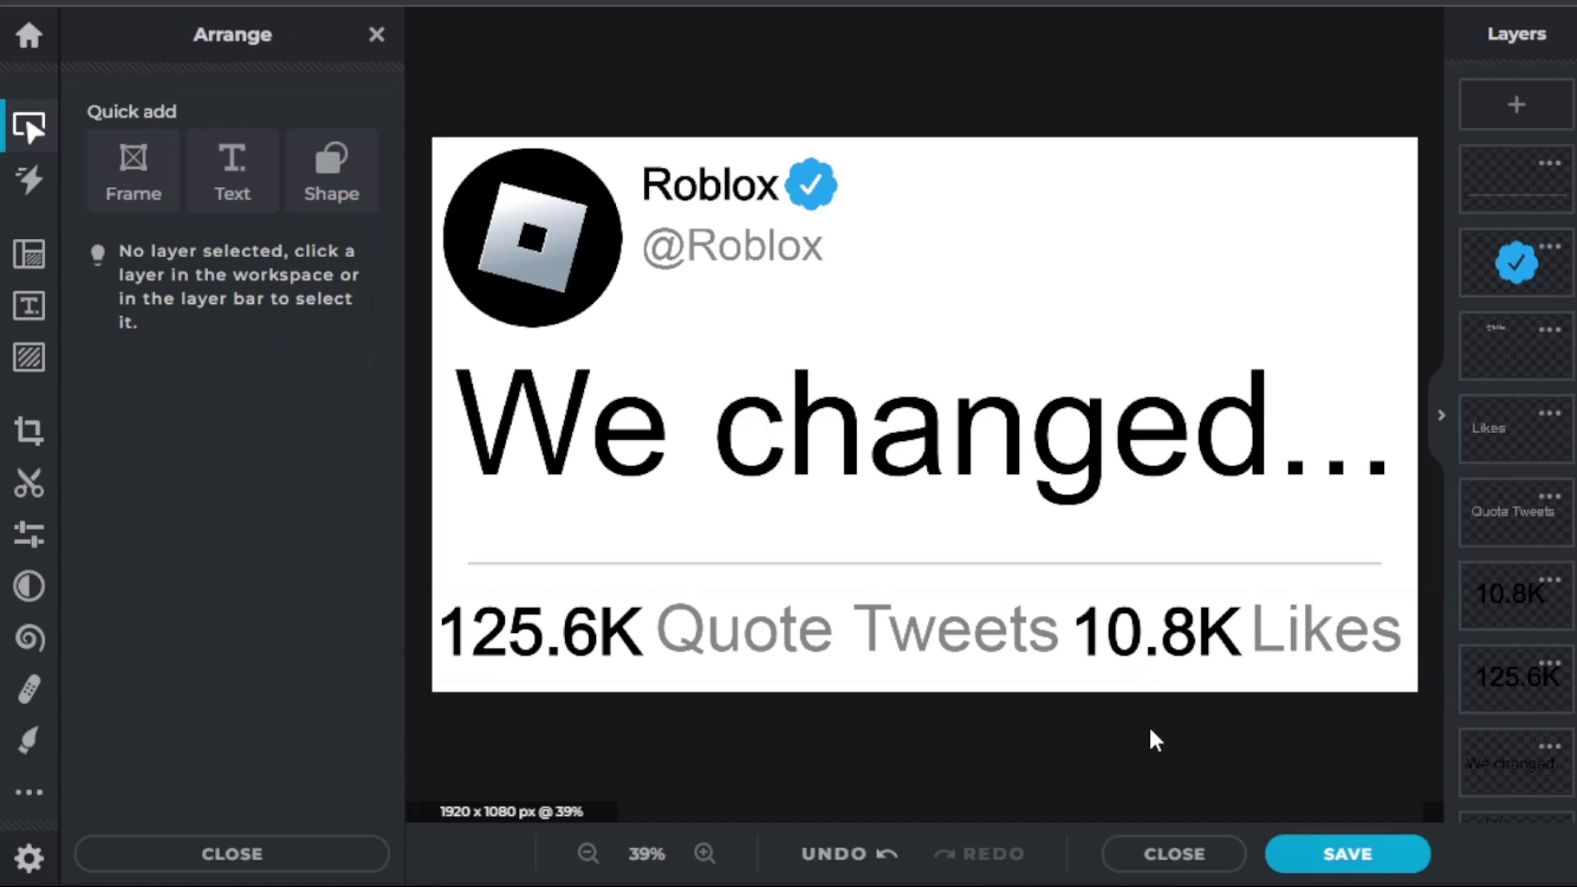
# Raise 125.6K until it lines up with the rest of the row at the canvas's left edge
pyautogui.click(1171, 621)
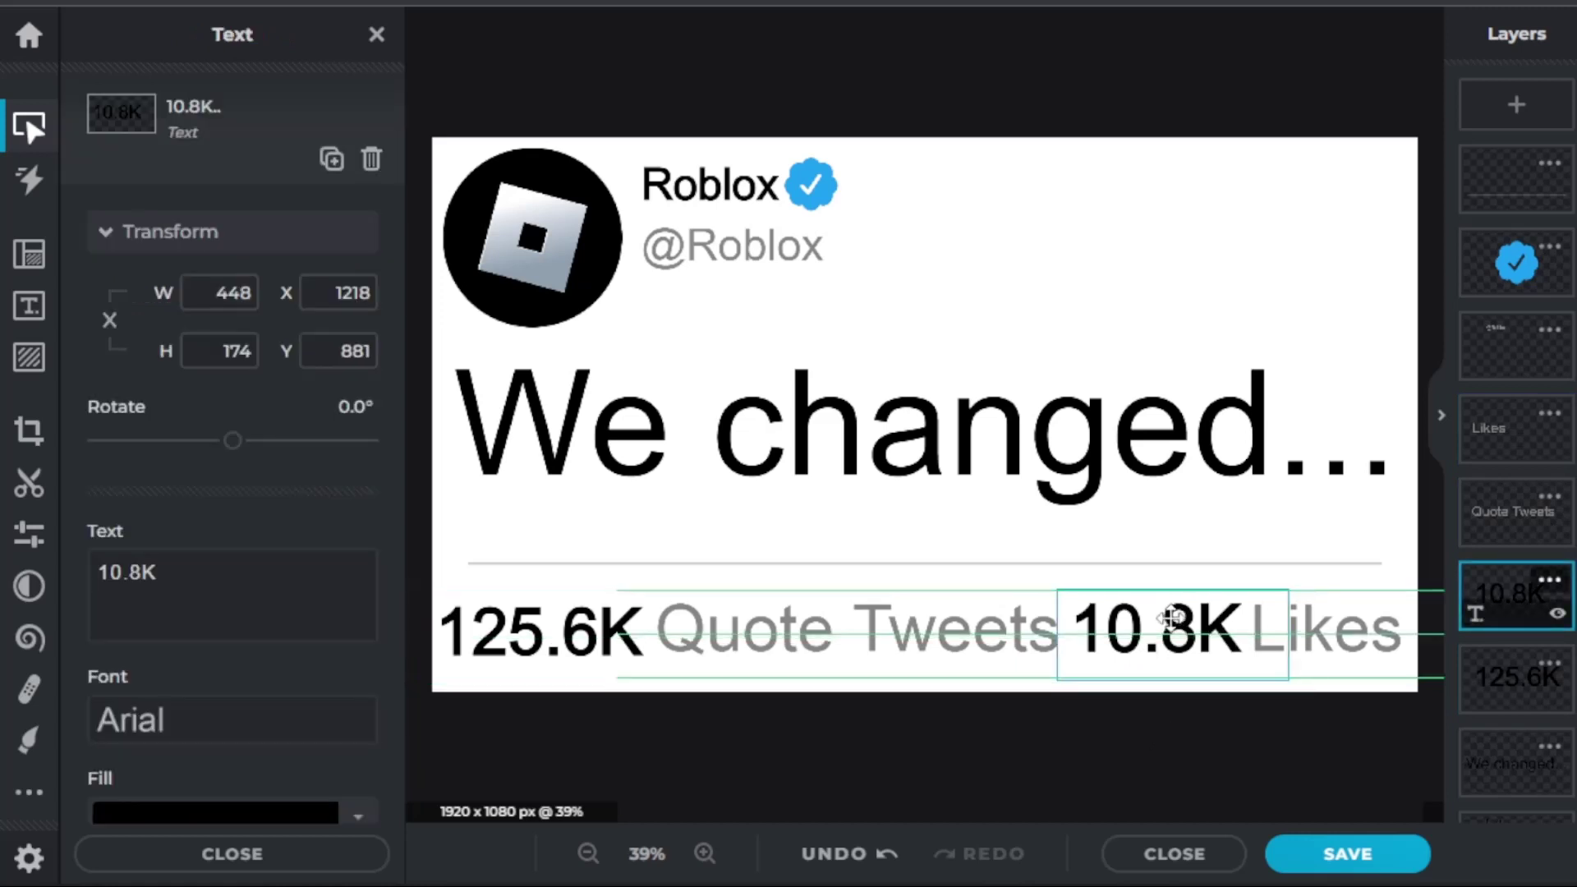
pyautogui.click(1218, 777)
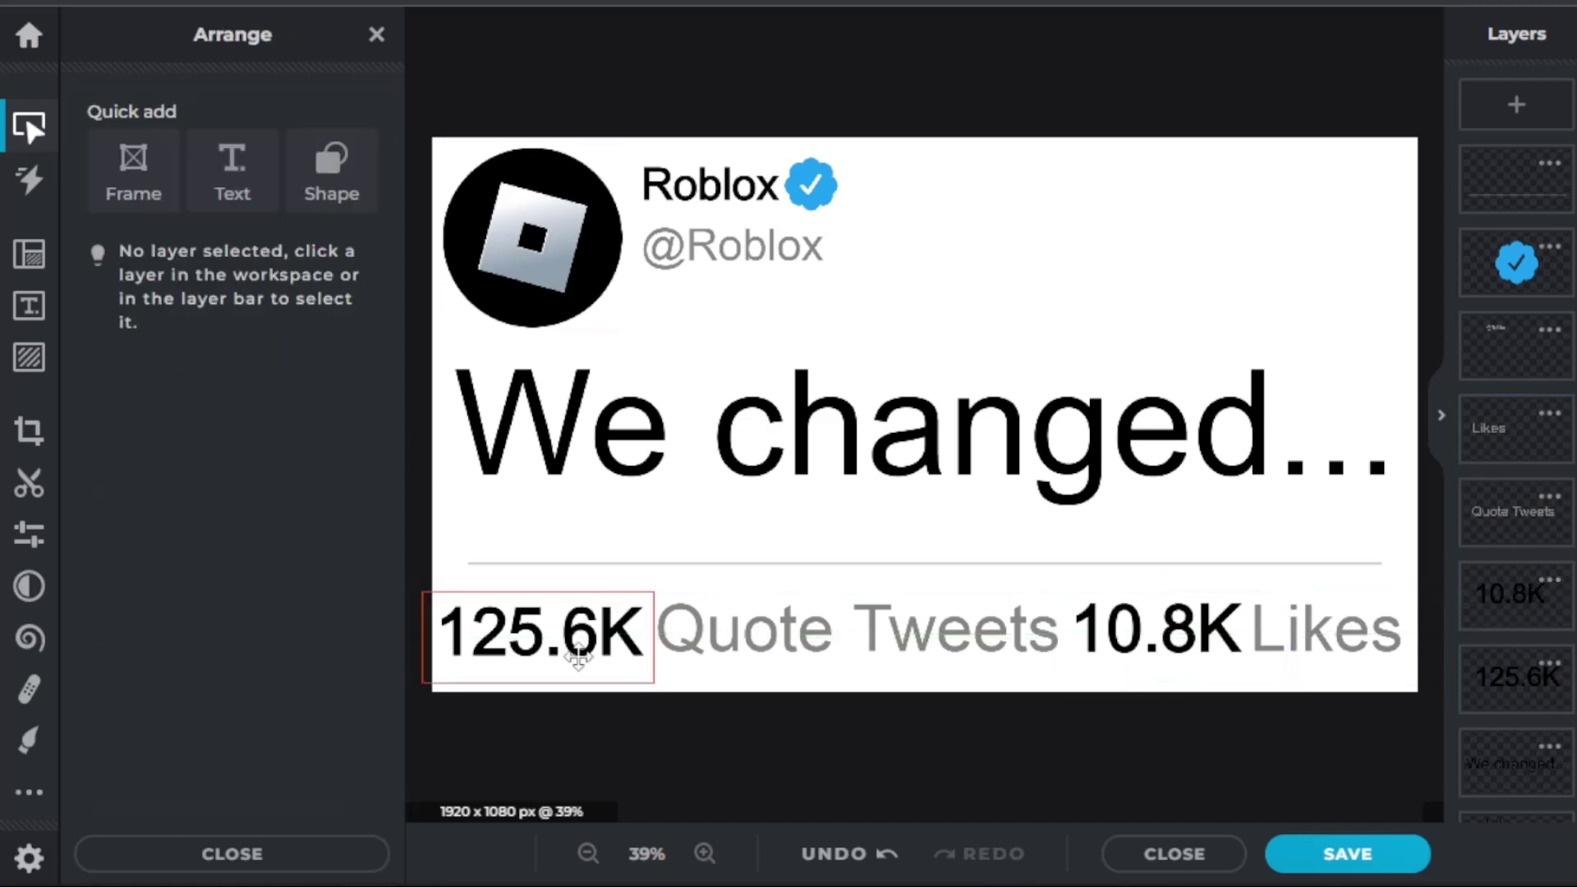
pyautogui.moveTo(578, 657); pyautogui.dragTo(591, 620)
pyautogui.click(614, 704)
pyautogui.click(687, 698)
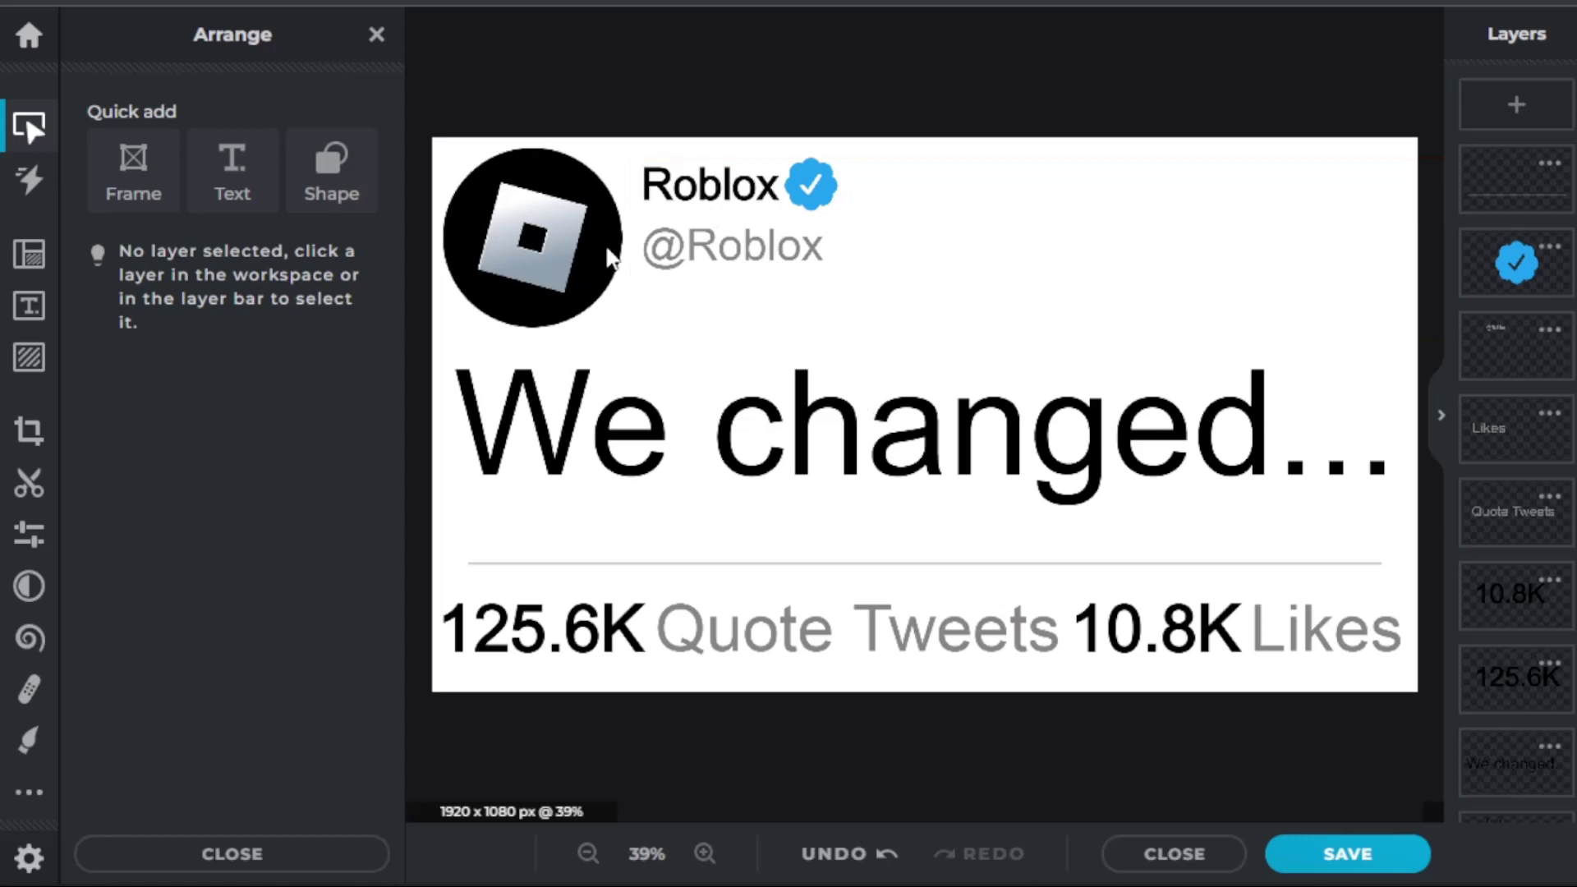
# Search for the KreekCraft logo in a new Chrome tab
pyautogui.hotkey('ctrl', 't')
pyautogui.write('pixlr.com/x/#home')
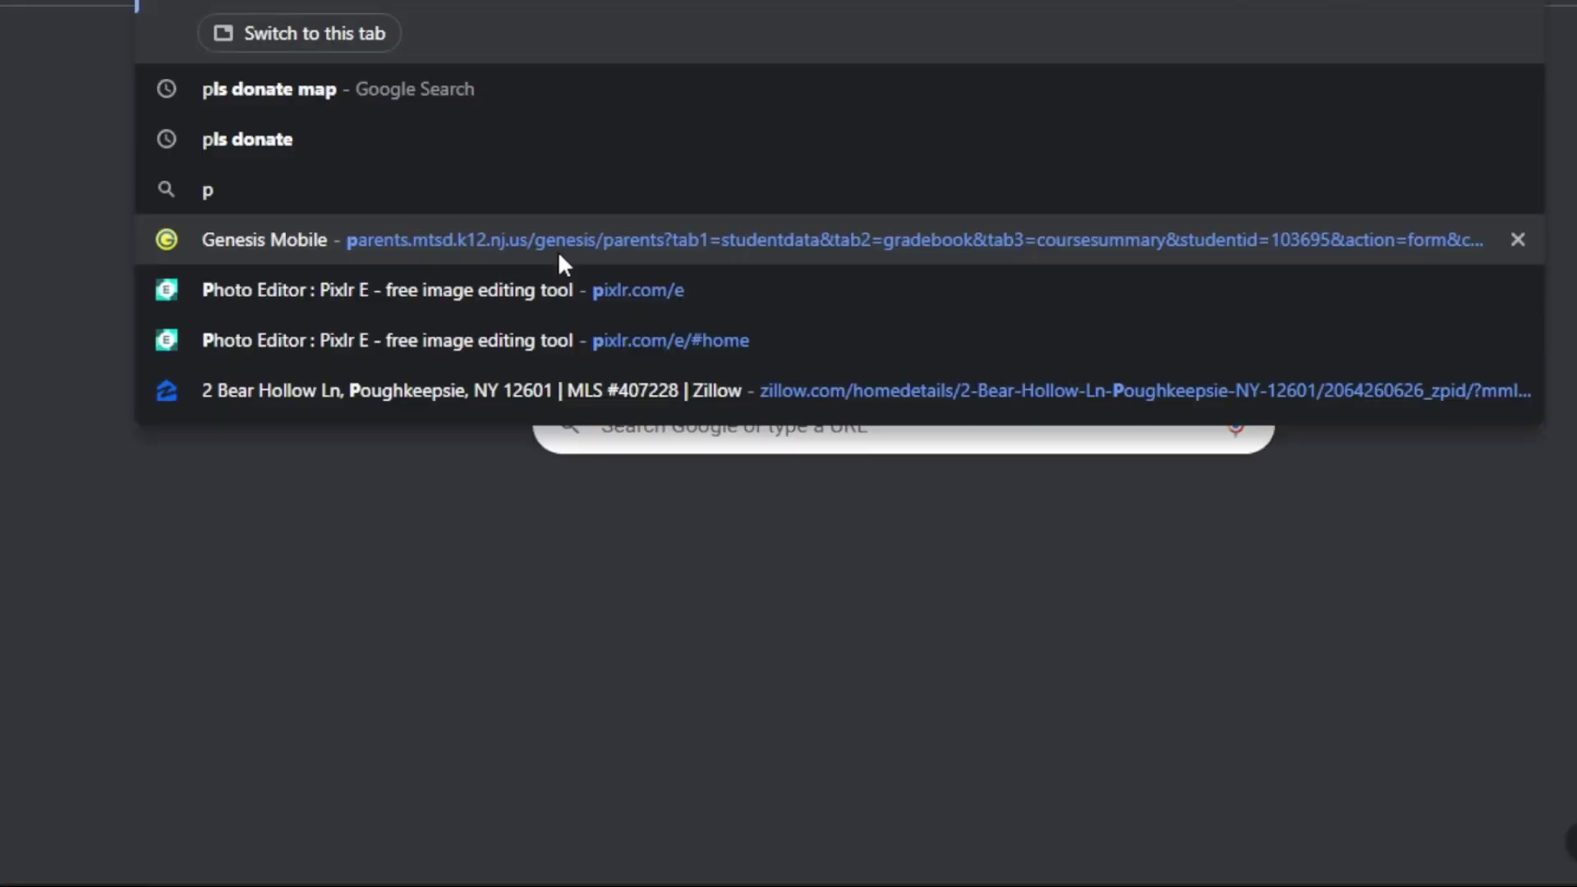
pyautogui.hotkey('ctrl', 'a')
pyautogui.write('kree')
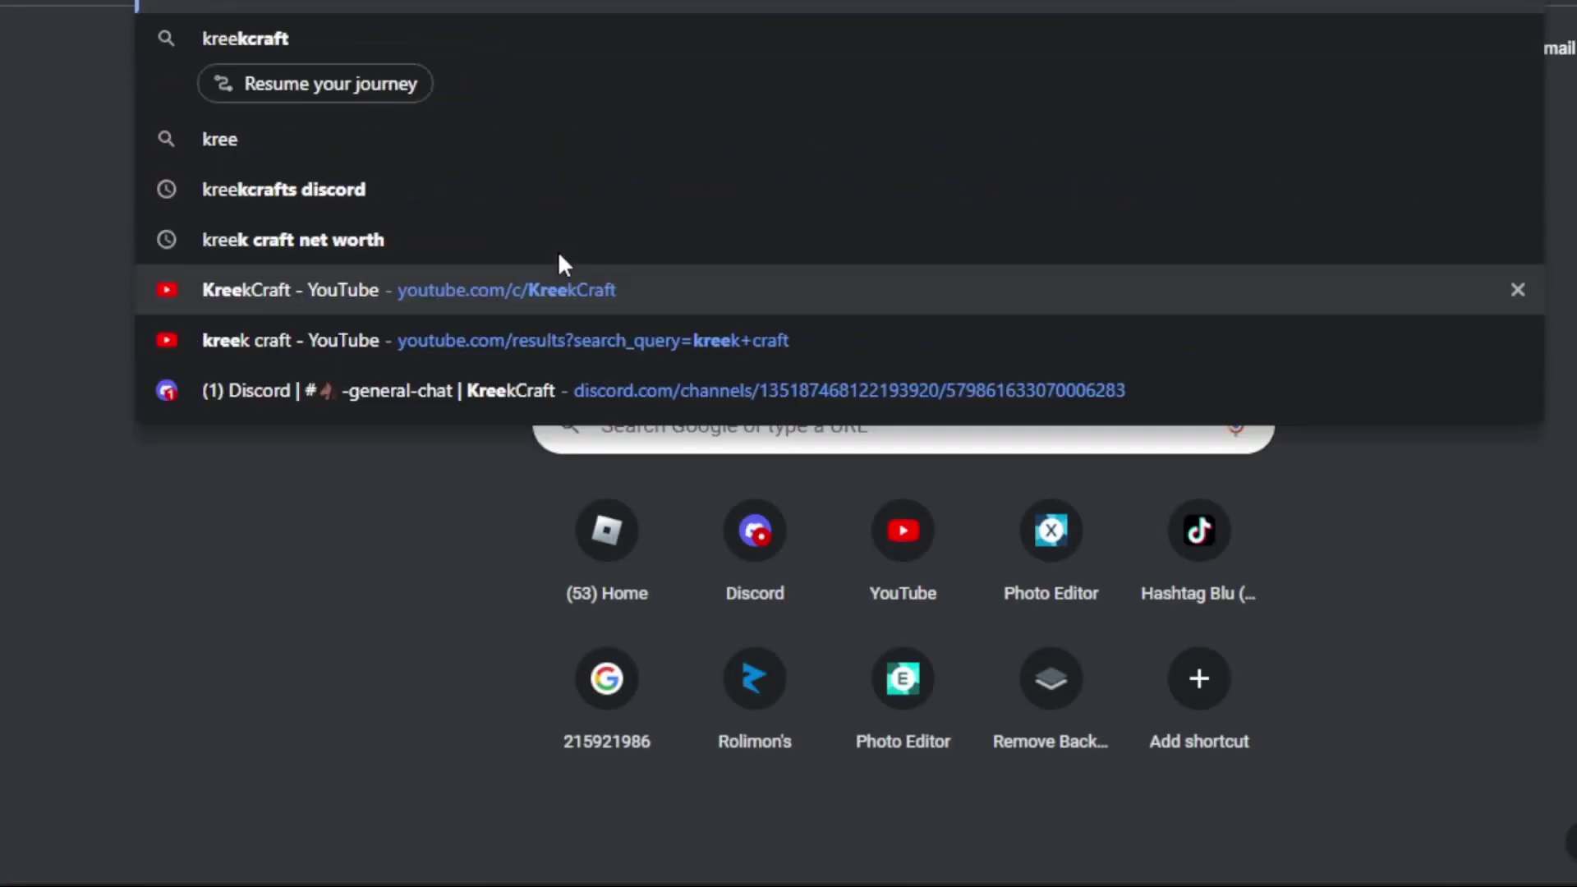
pyautogui.press('Return')
# Copy the first KreekCraft logo image and return to the PineTools round-corners page
pyautogui.click(413, 499)
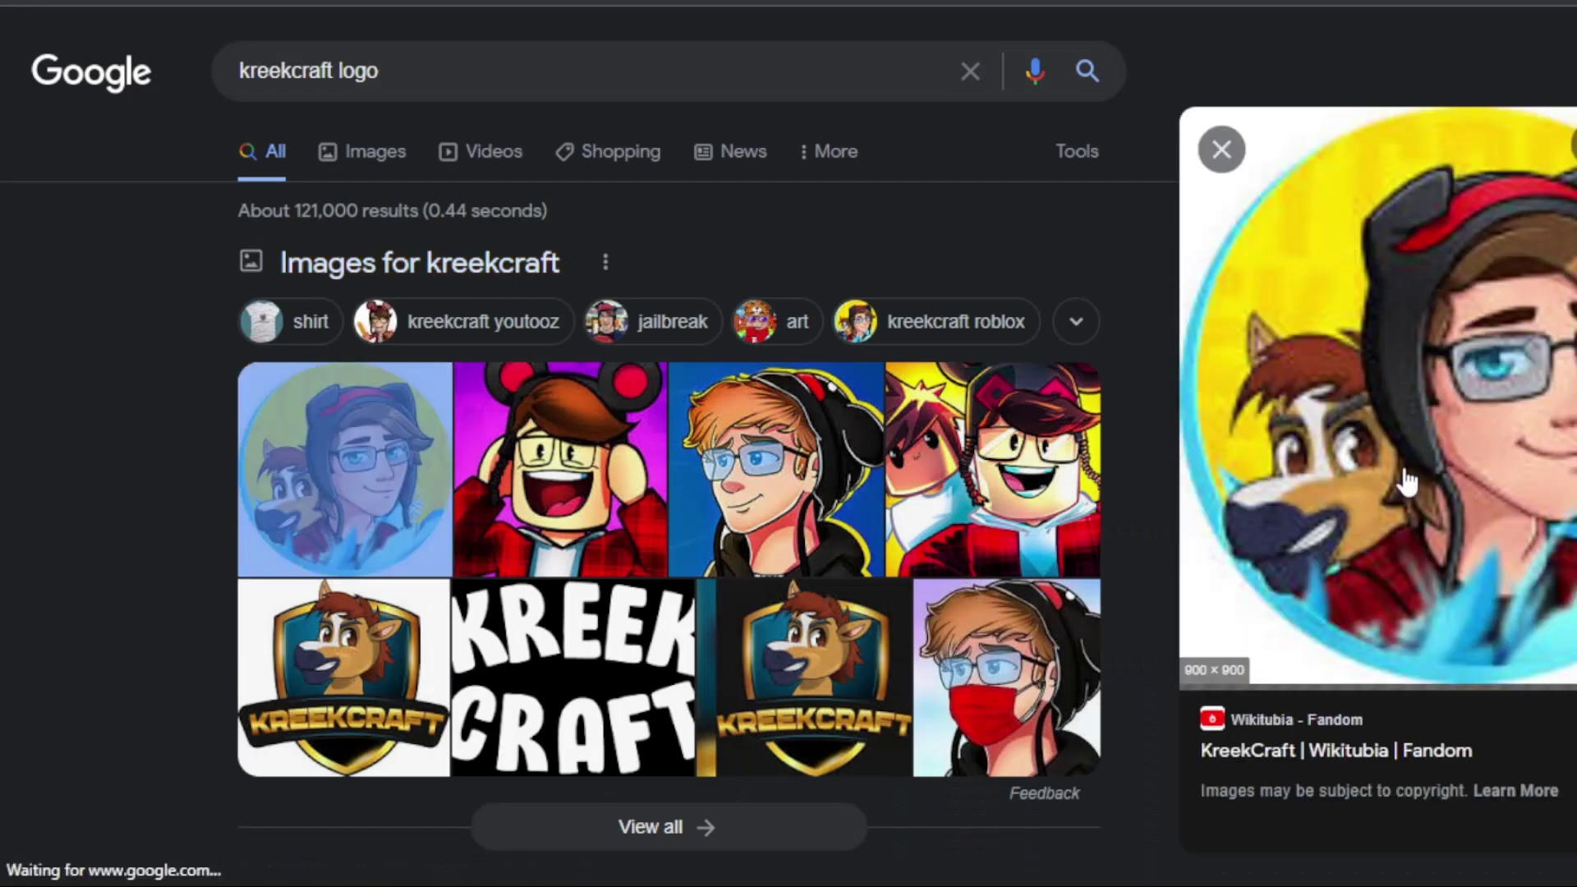
pyautogui.rightClick(1412, 481)
pyautogui.click(1514, 355)
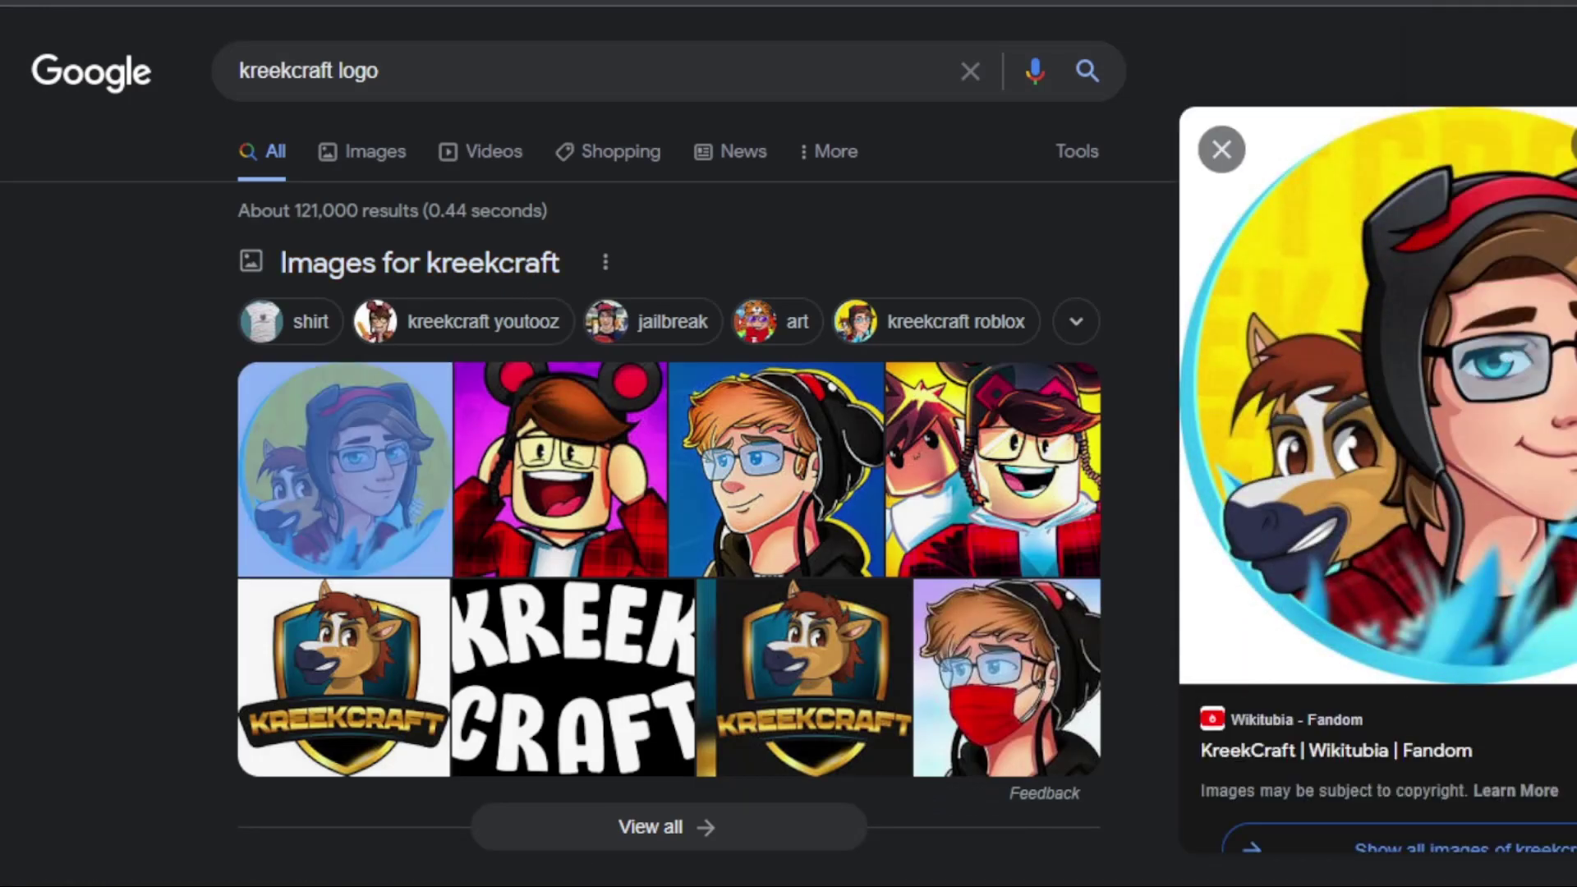
pyautogui.click(411, 3)
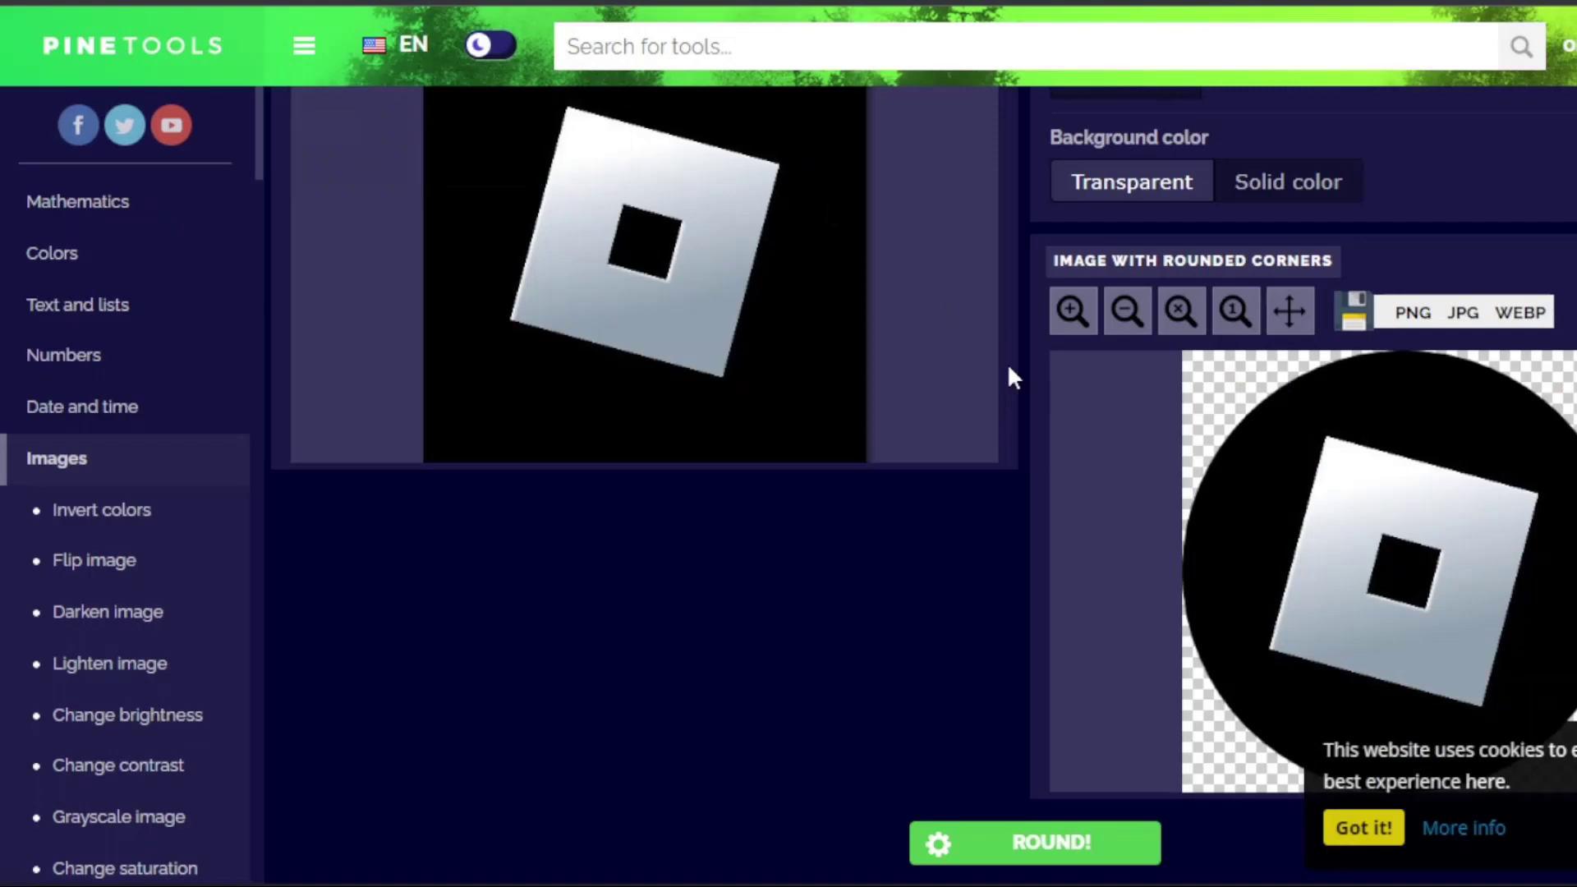
pyautogui.scroll(5, 915, 429)
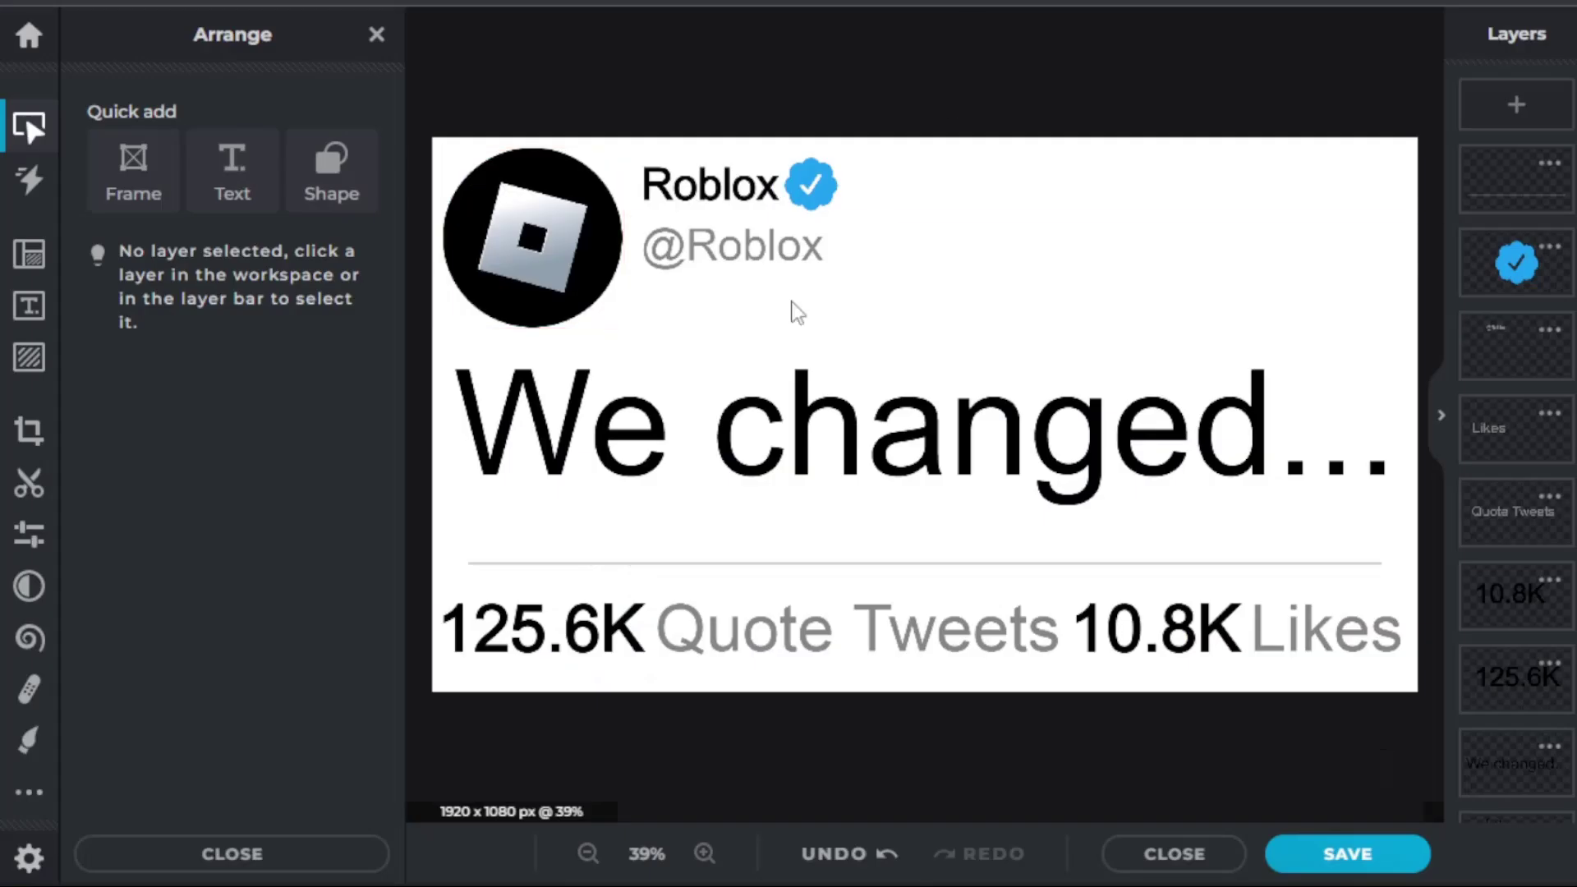
# Rename the Roblox name text to KreekCraft and move the verified badge beside it
pyautogui.click(734, 189)
pyautogui.doubleClick(733, 189)
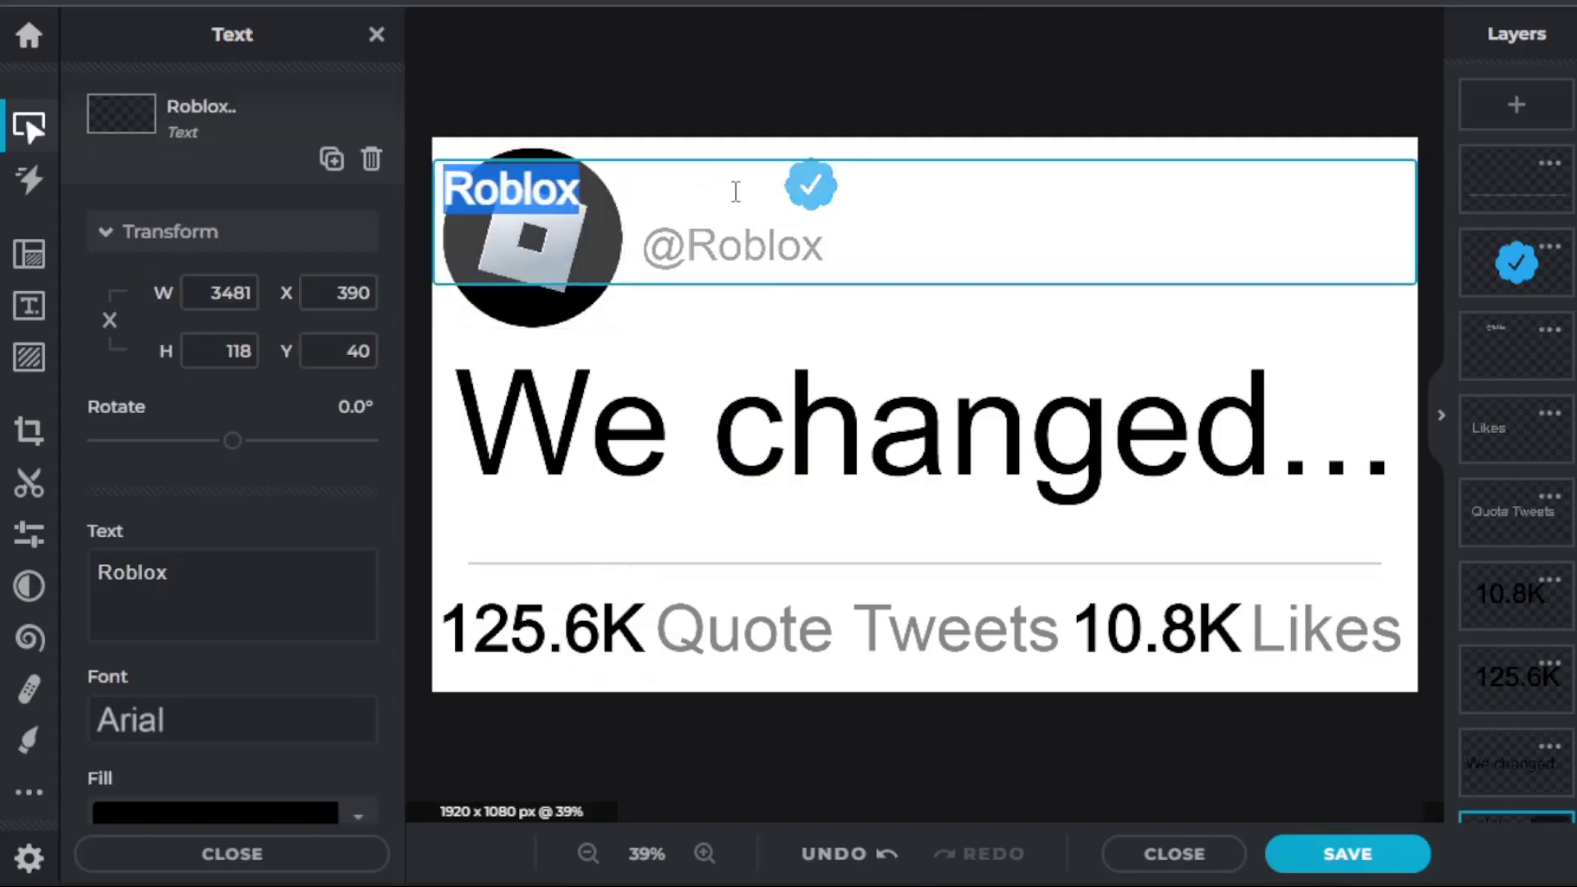
pyautogui.write('KreekCraft')
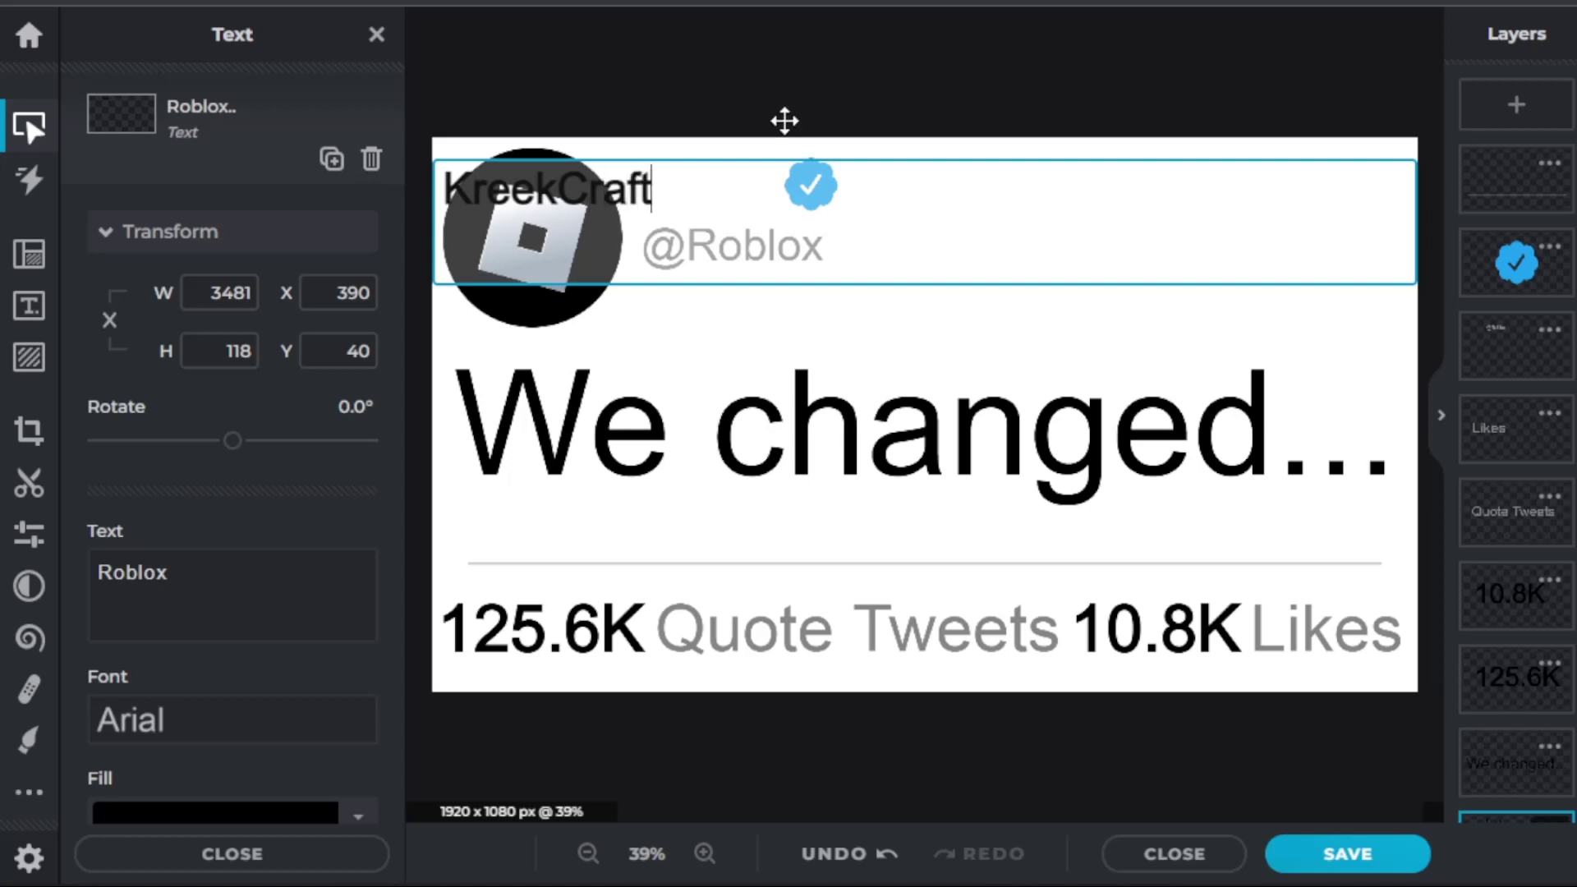
pyautogui.click(895, 201)
pyautogui.moveTo(825, 190); pyautogui.dragTo(899, 184)
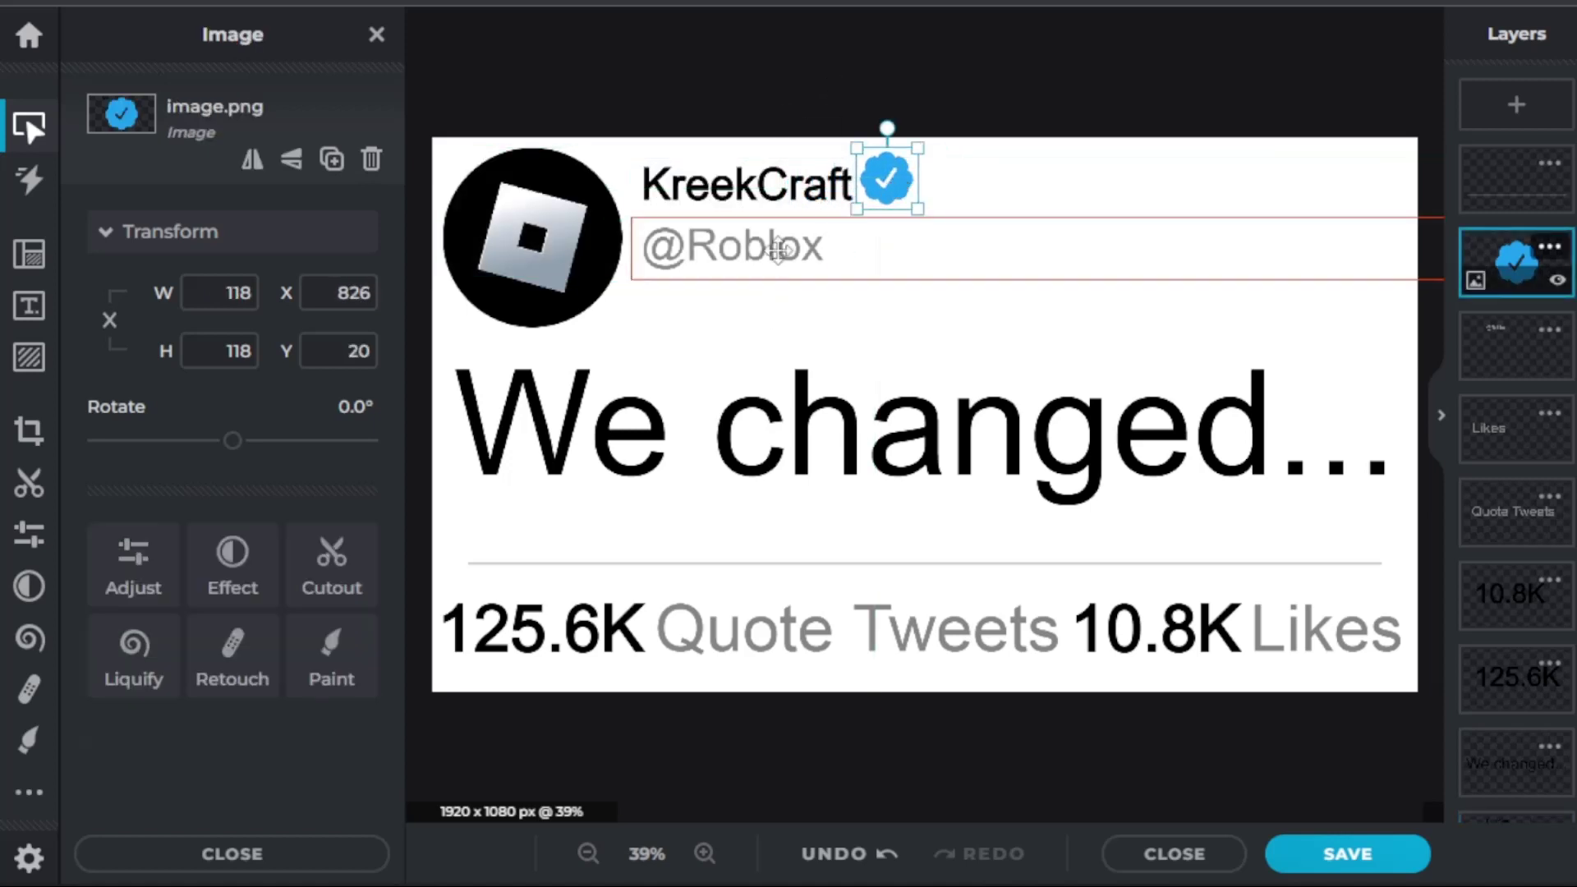
pyautogui.click(776, 249)
pyautogui.doubleClick(819, 249)
pyautogui.click(866, 254)
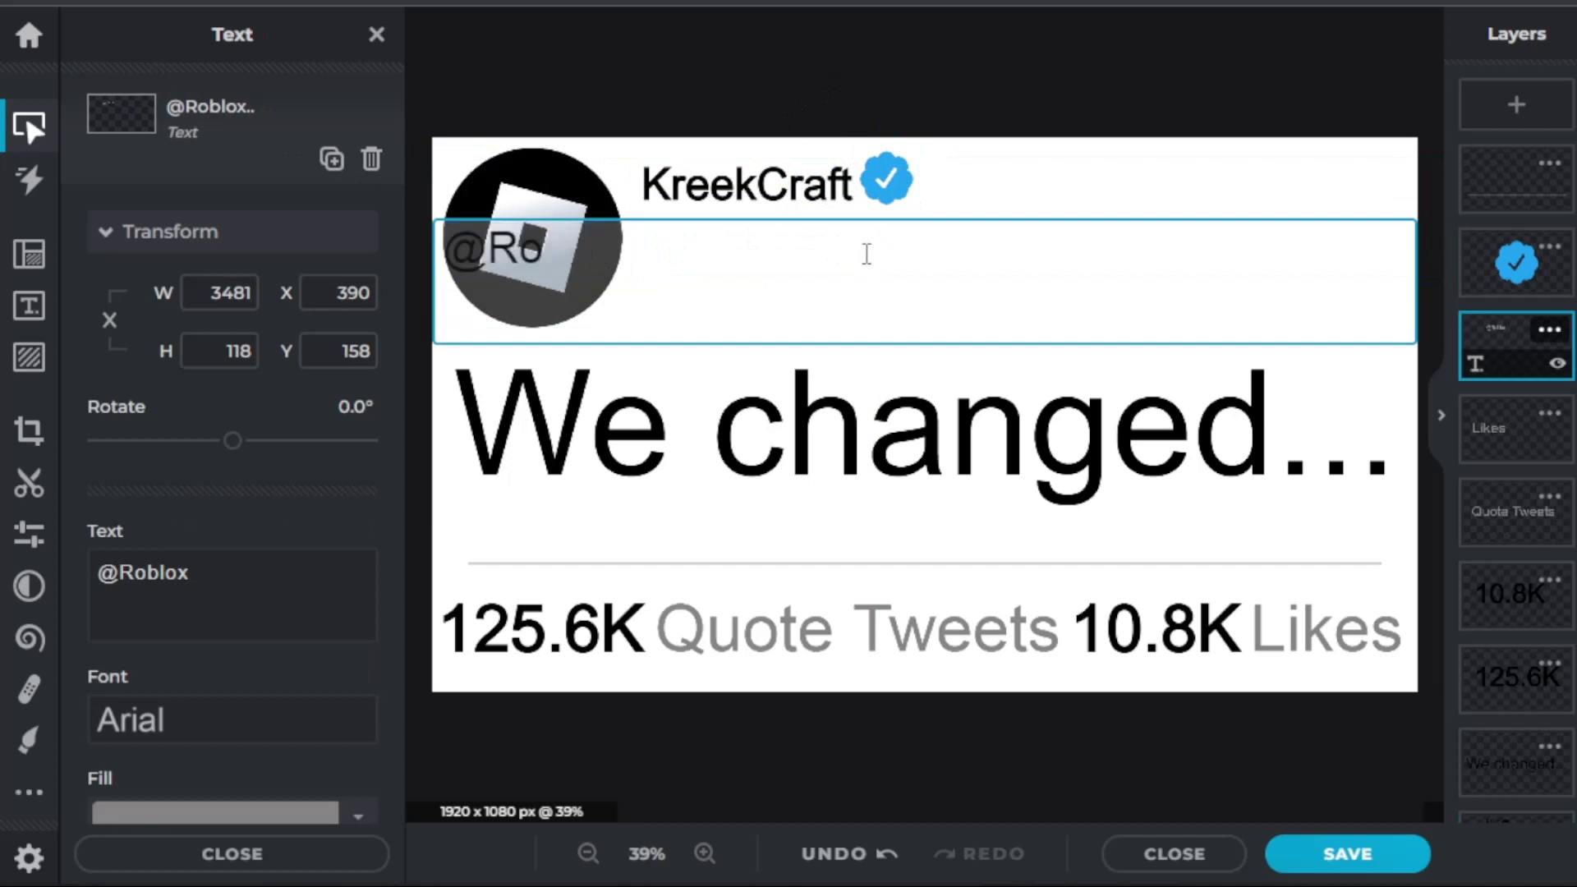
pyautogui.write('@KreekCraf')
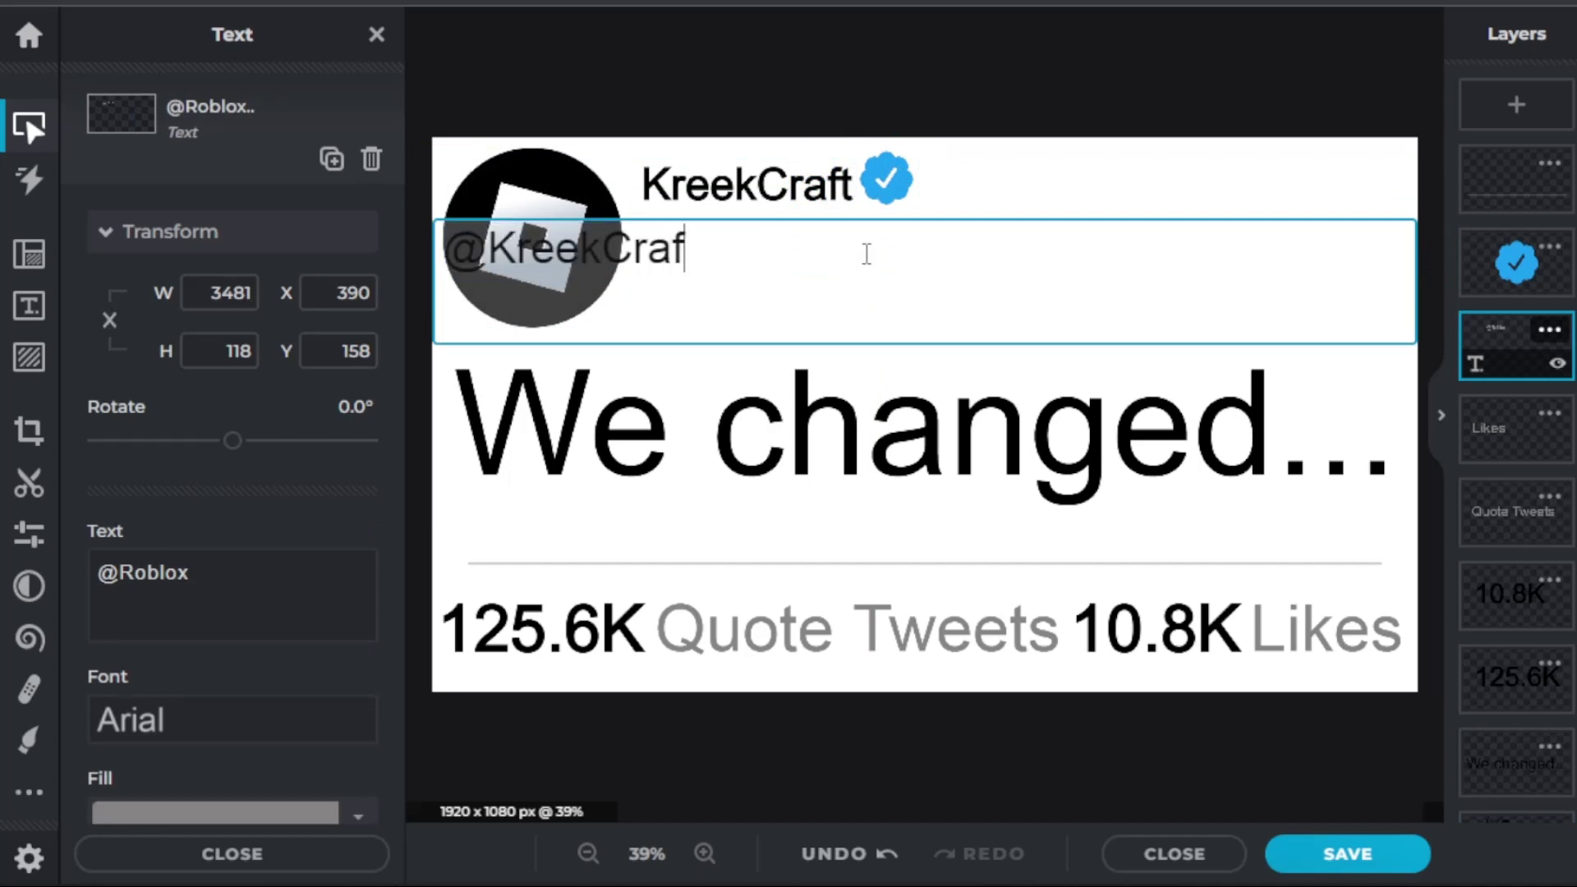
pyautogui.write('t')
pyautogui.click(937, 123)
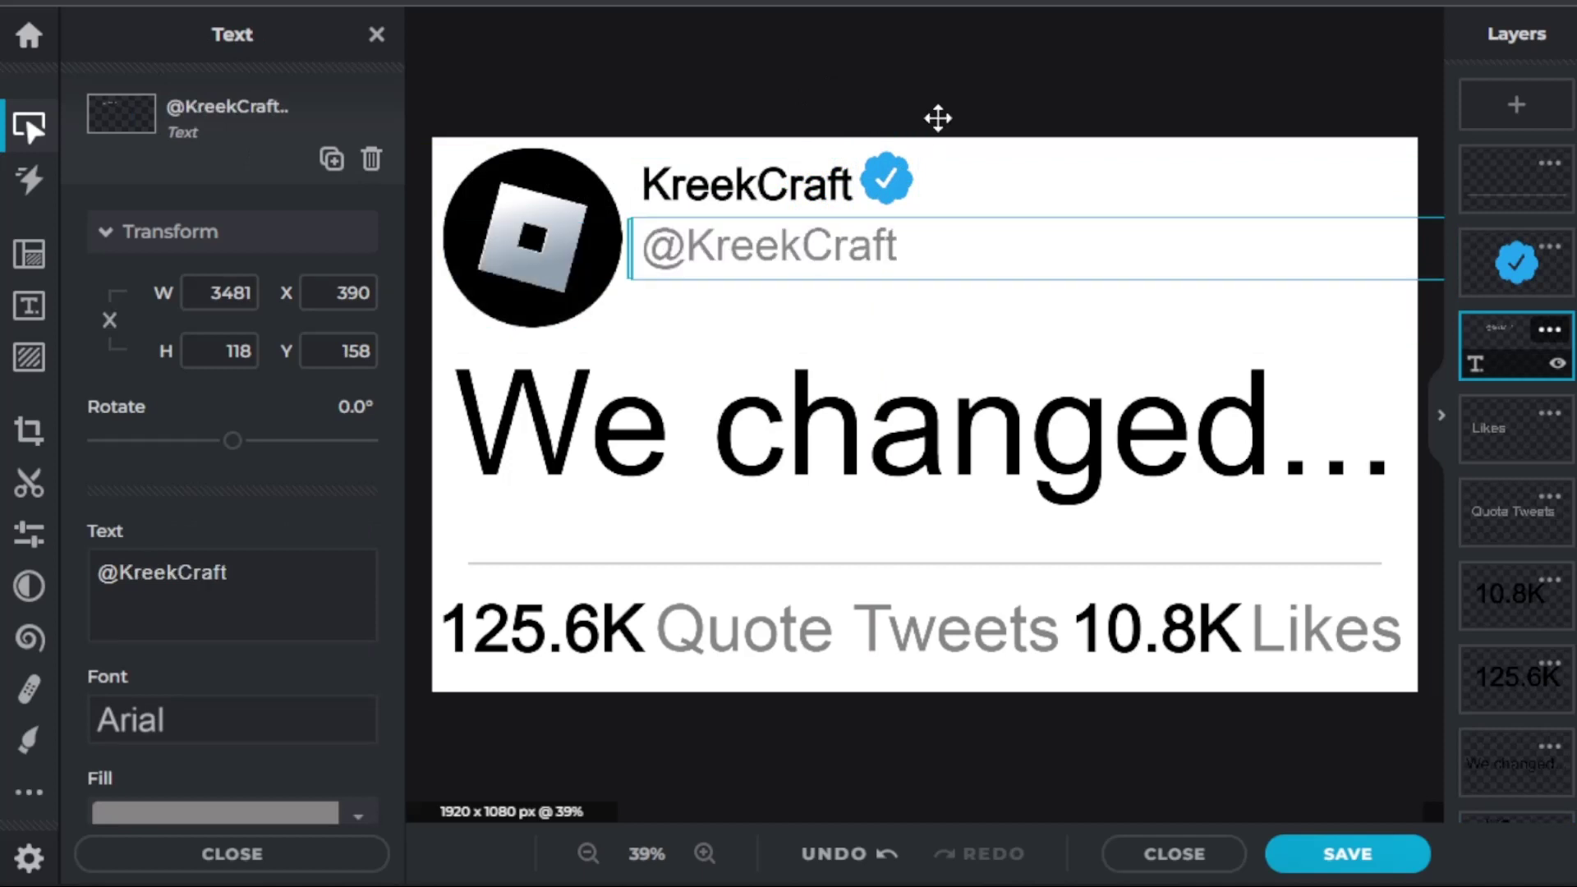
# Replace the 'We changed...' headline with 'I'm quitting'
pyautogui.click(906, 424)
pyautogui.doubleClick(917, 420)
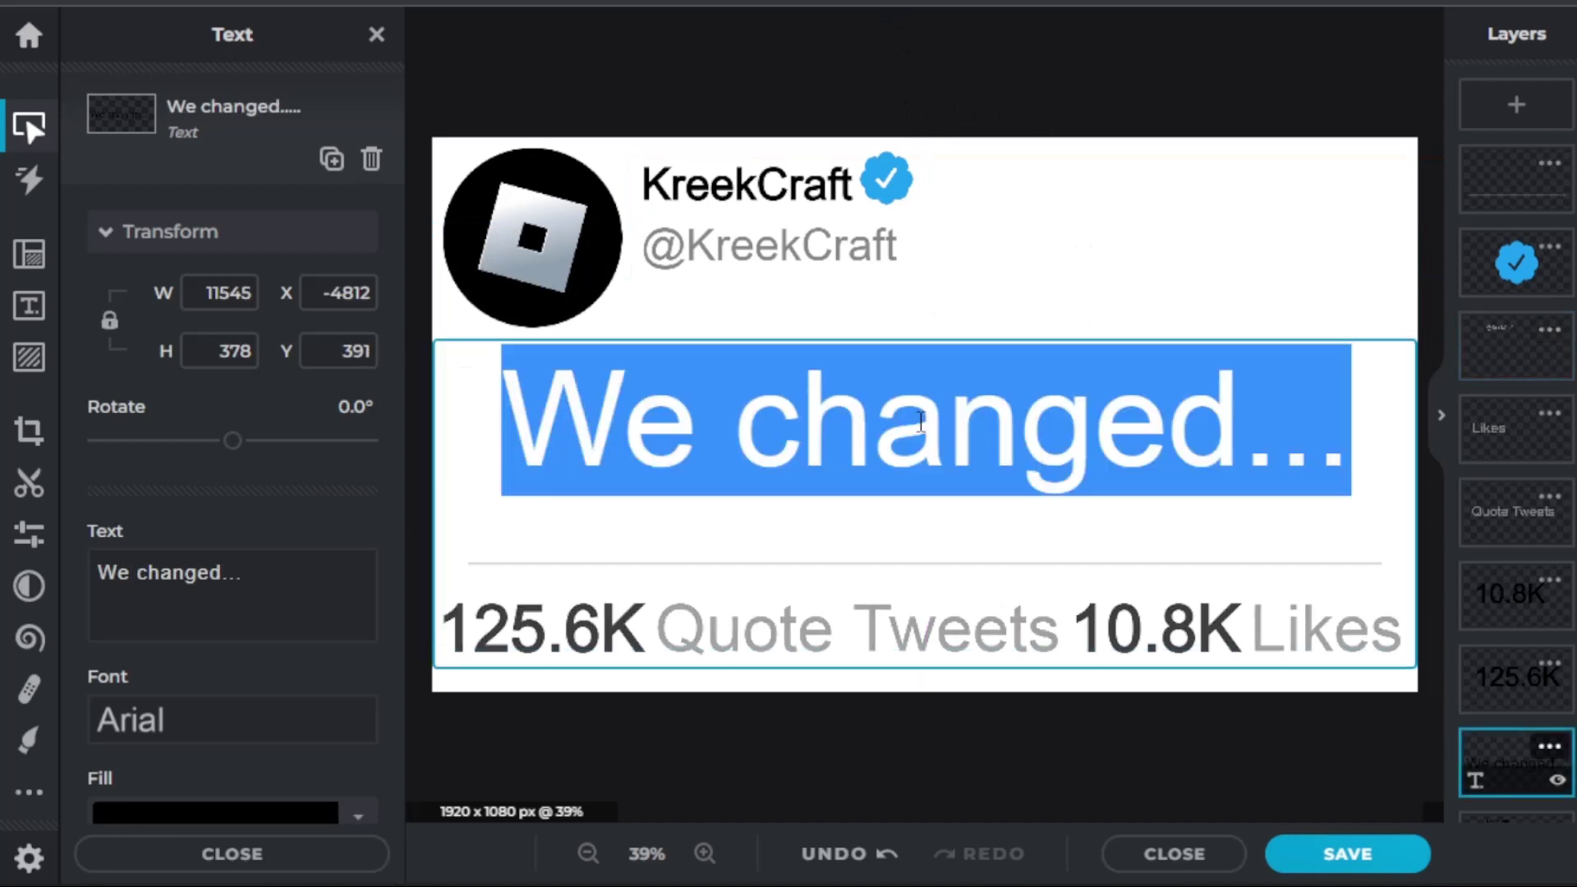
pyautogui.write("I'm quitting")
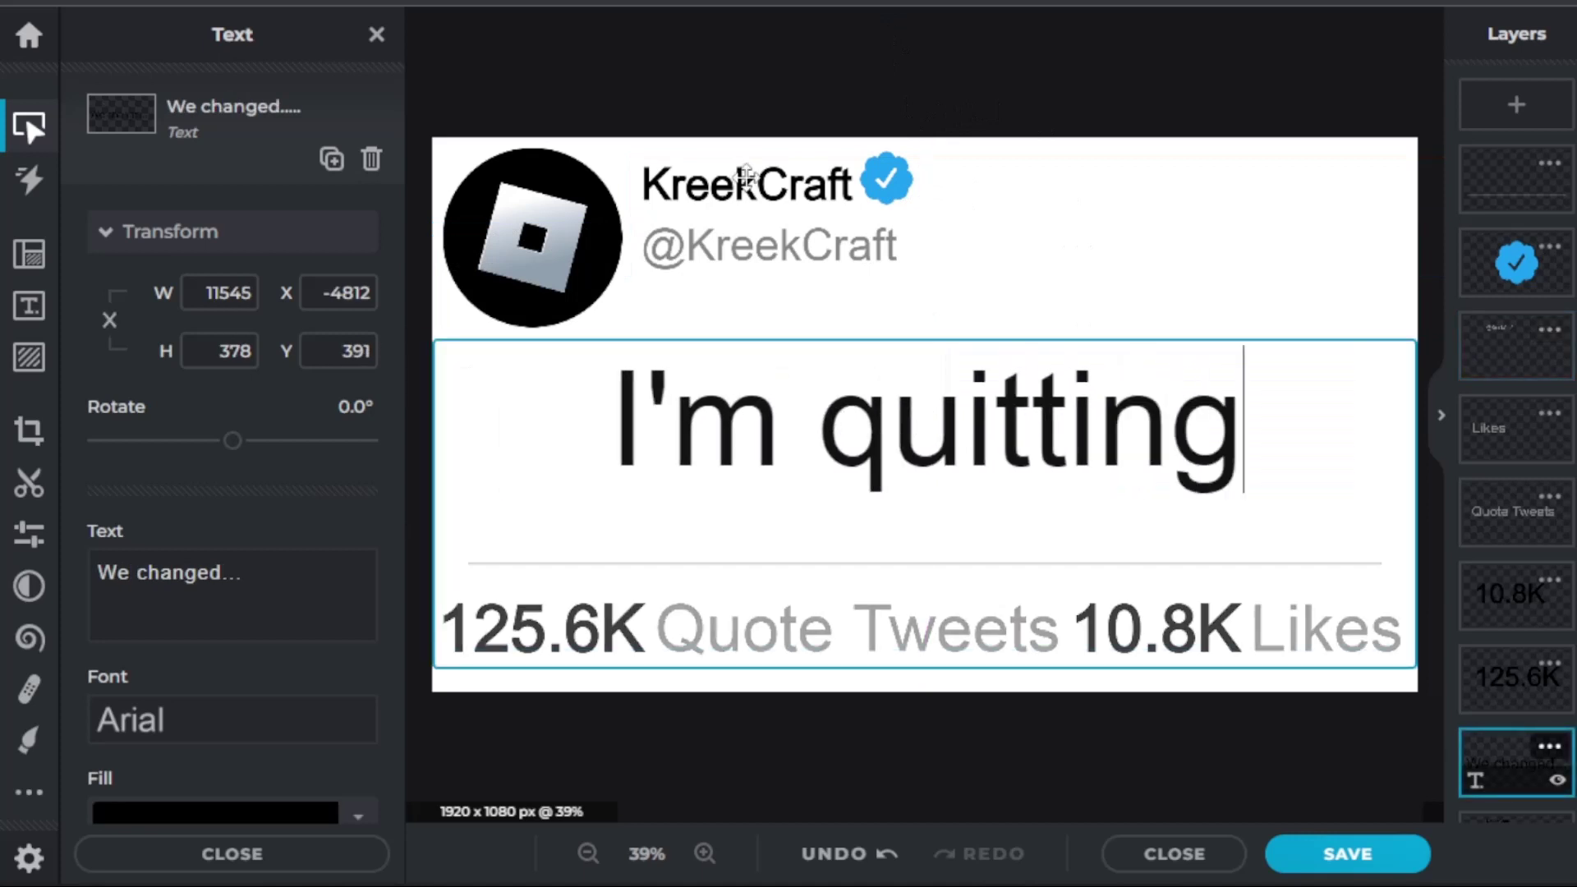
pyautogui.click(1017, 57)
pyautogui.click(1047, 92)
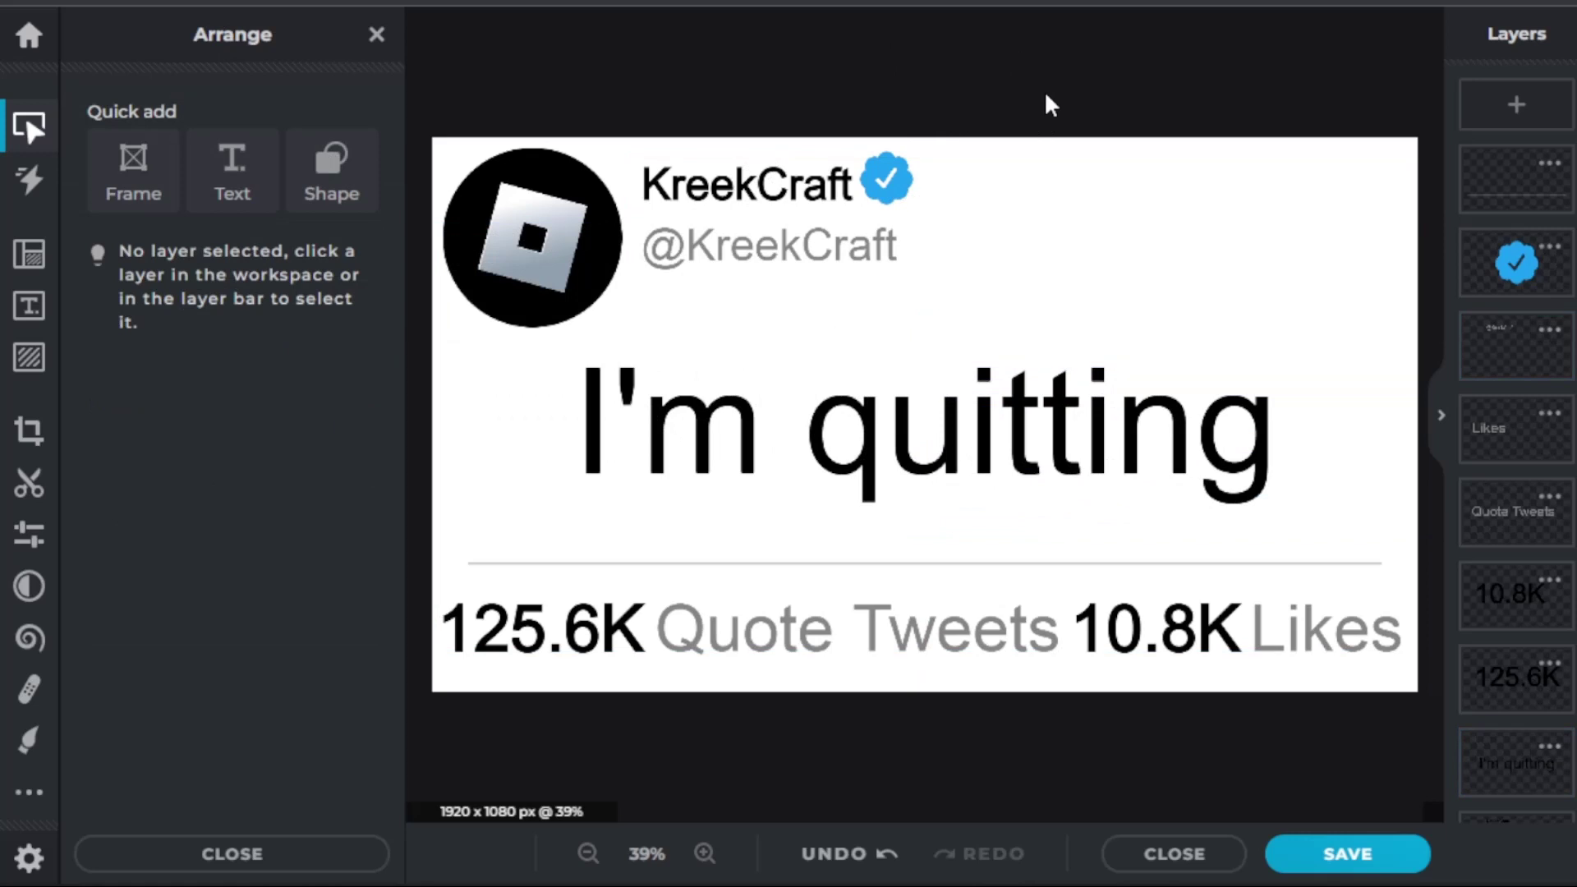